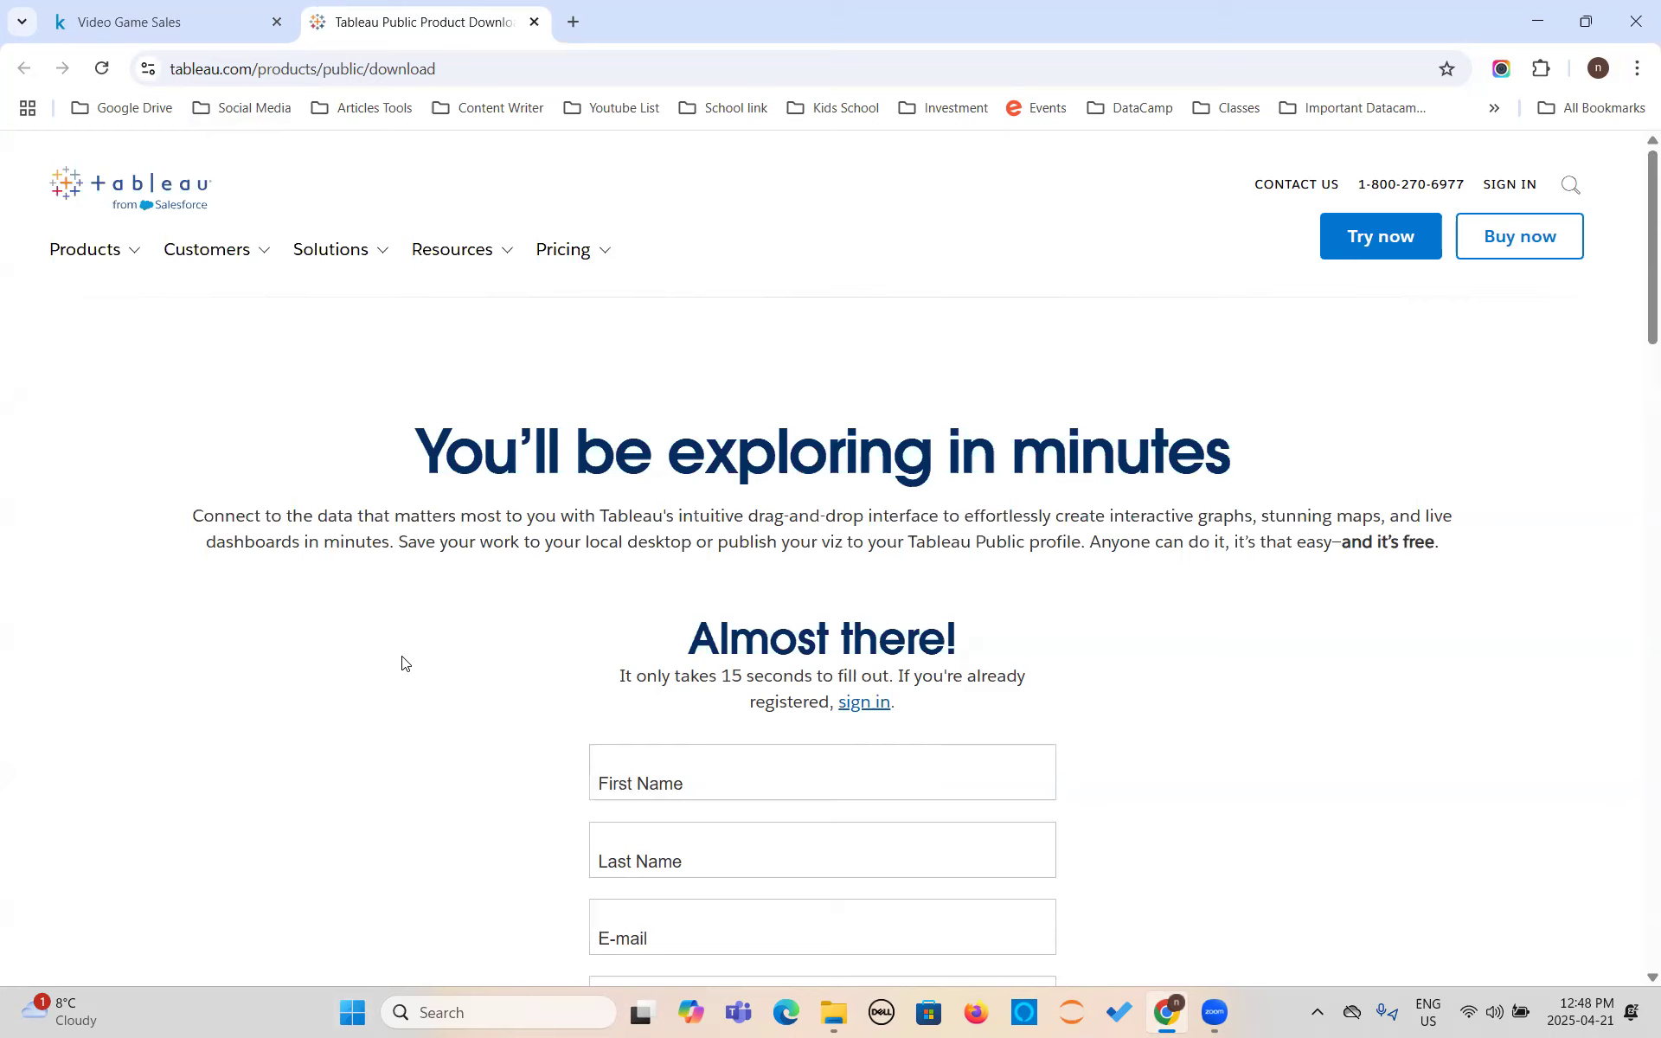
# - Search the computer's installed apps for Tableau Public, and dismiss the search
pyautogui.click(351, 1017)
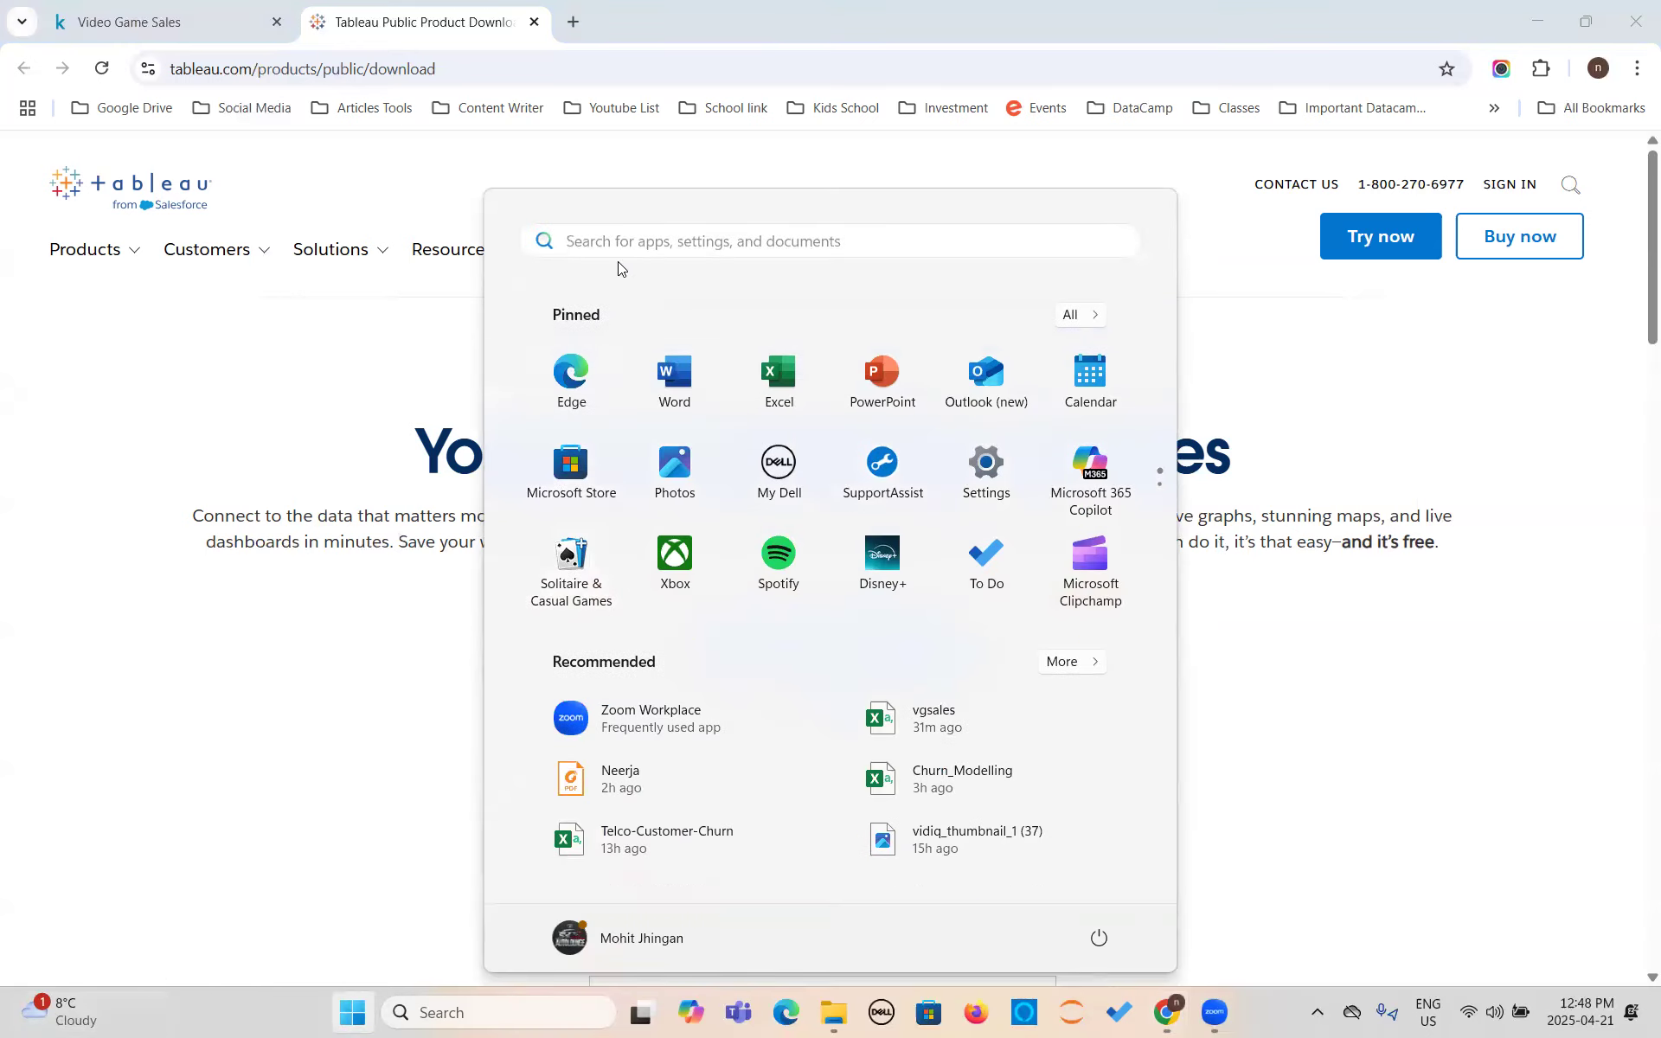
pyautogui.write('table')
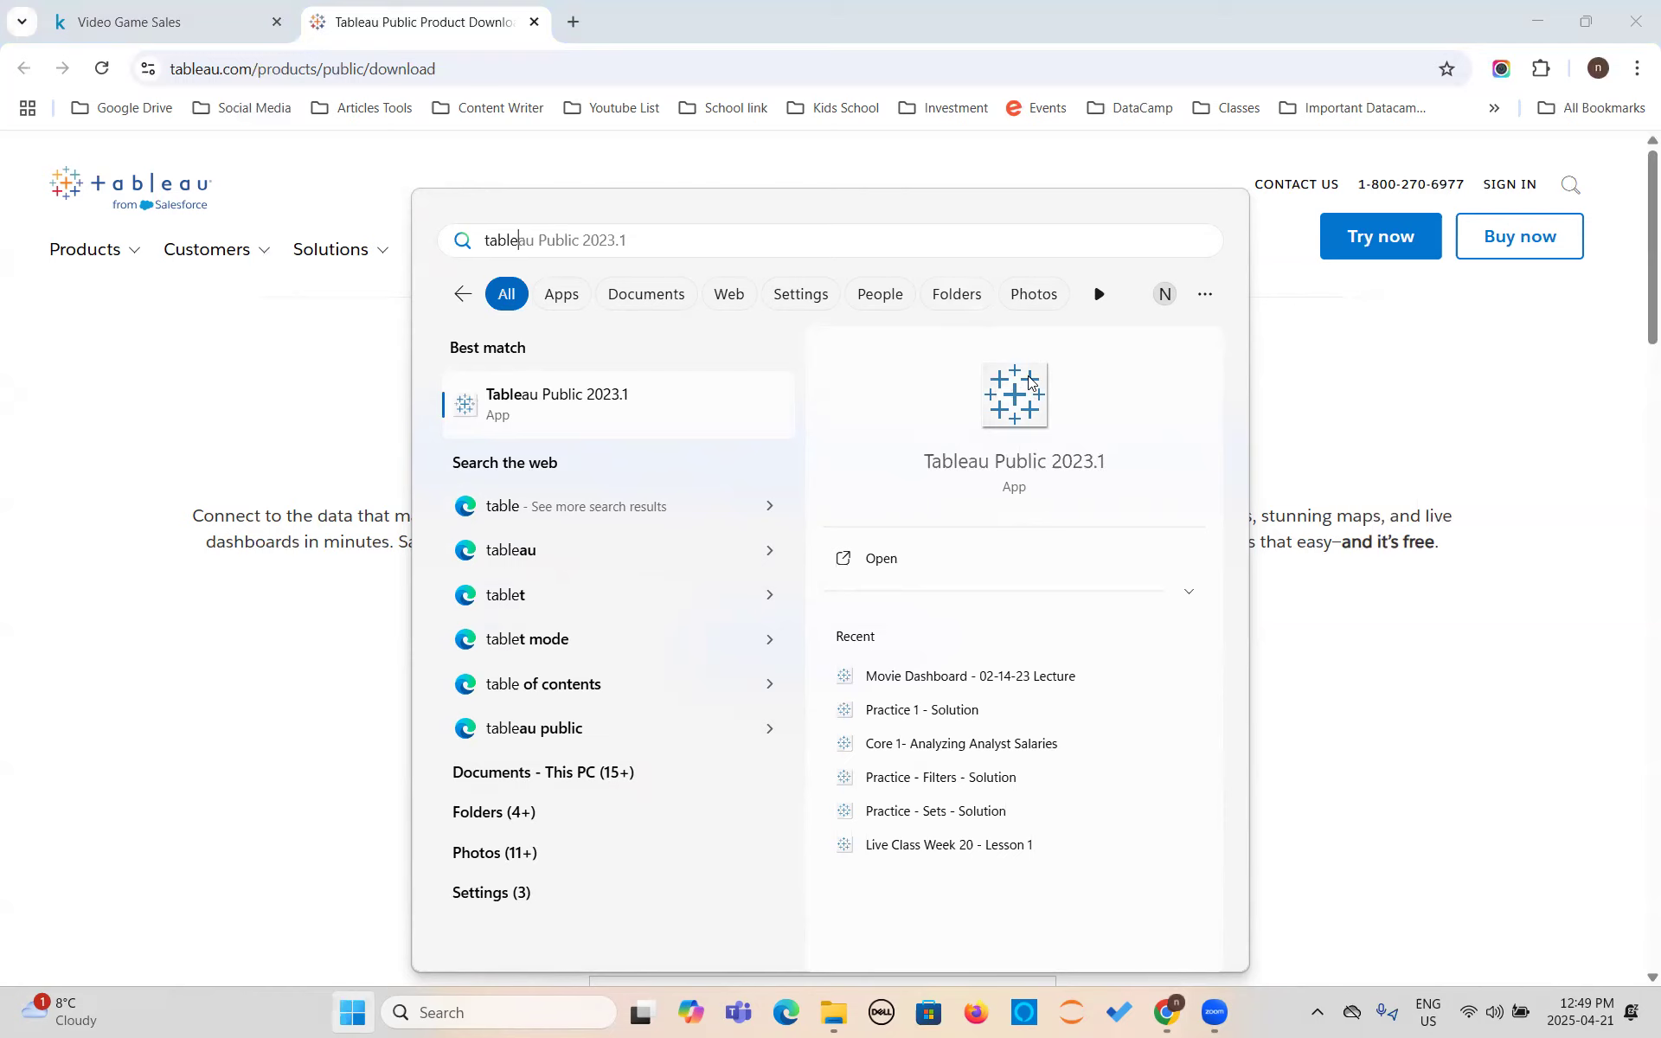
pyautogui.click(28, 448)
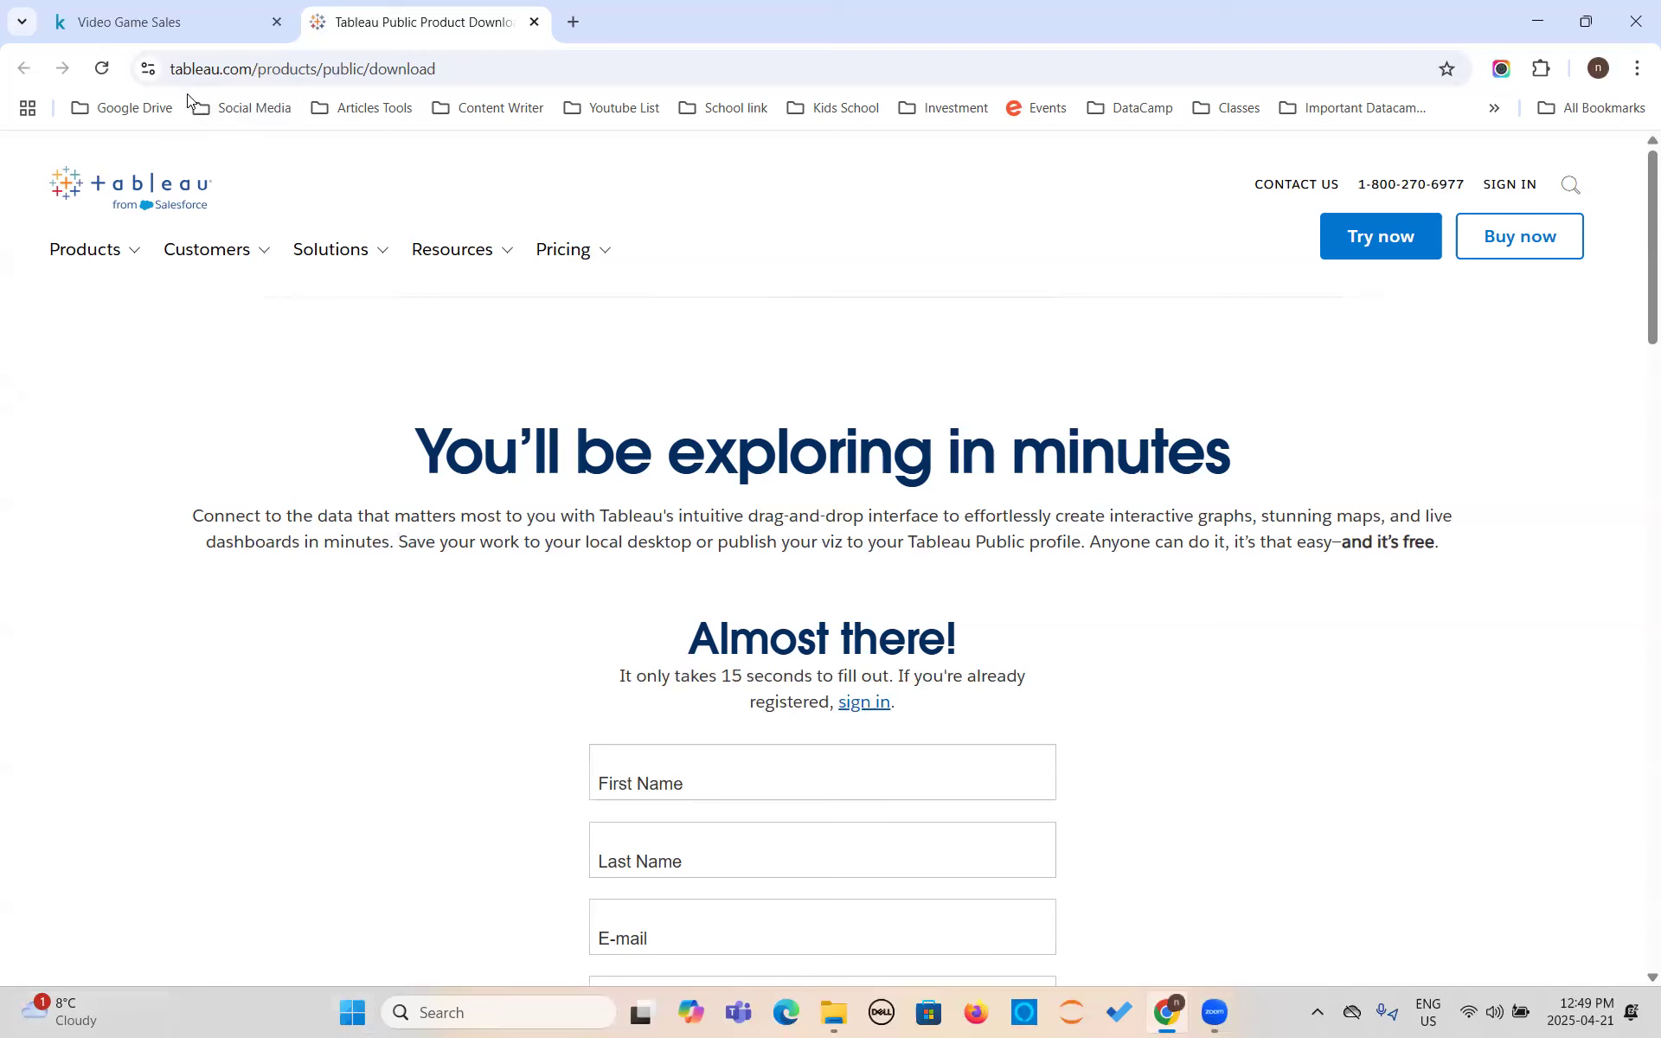
# - Switch to the Video Game Sales dataset page on Kaggle and view its download options
pyautogui.click(152, 29)
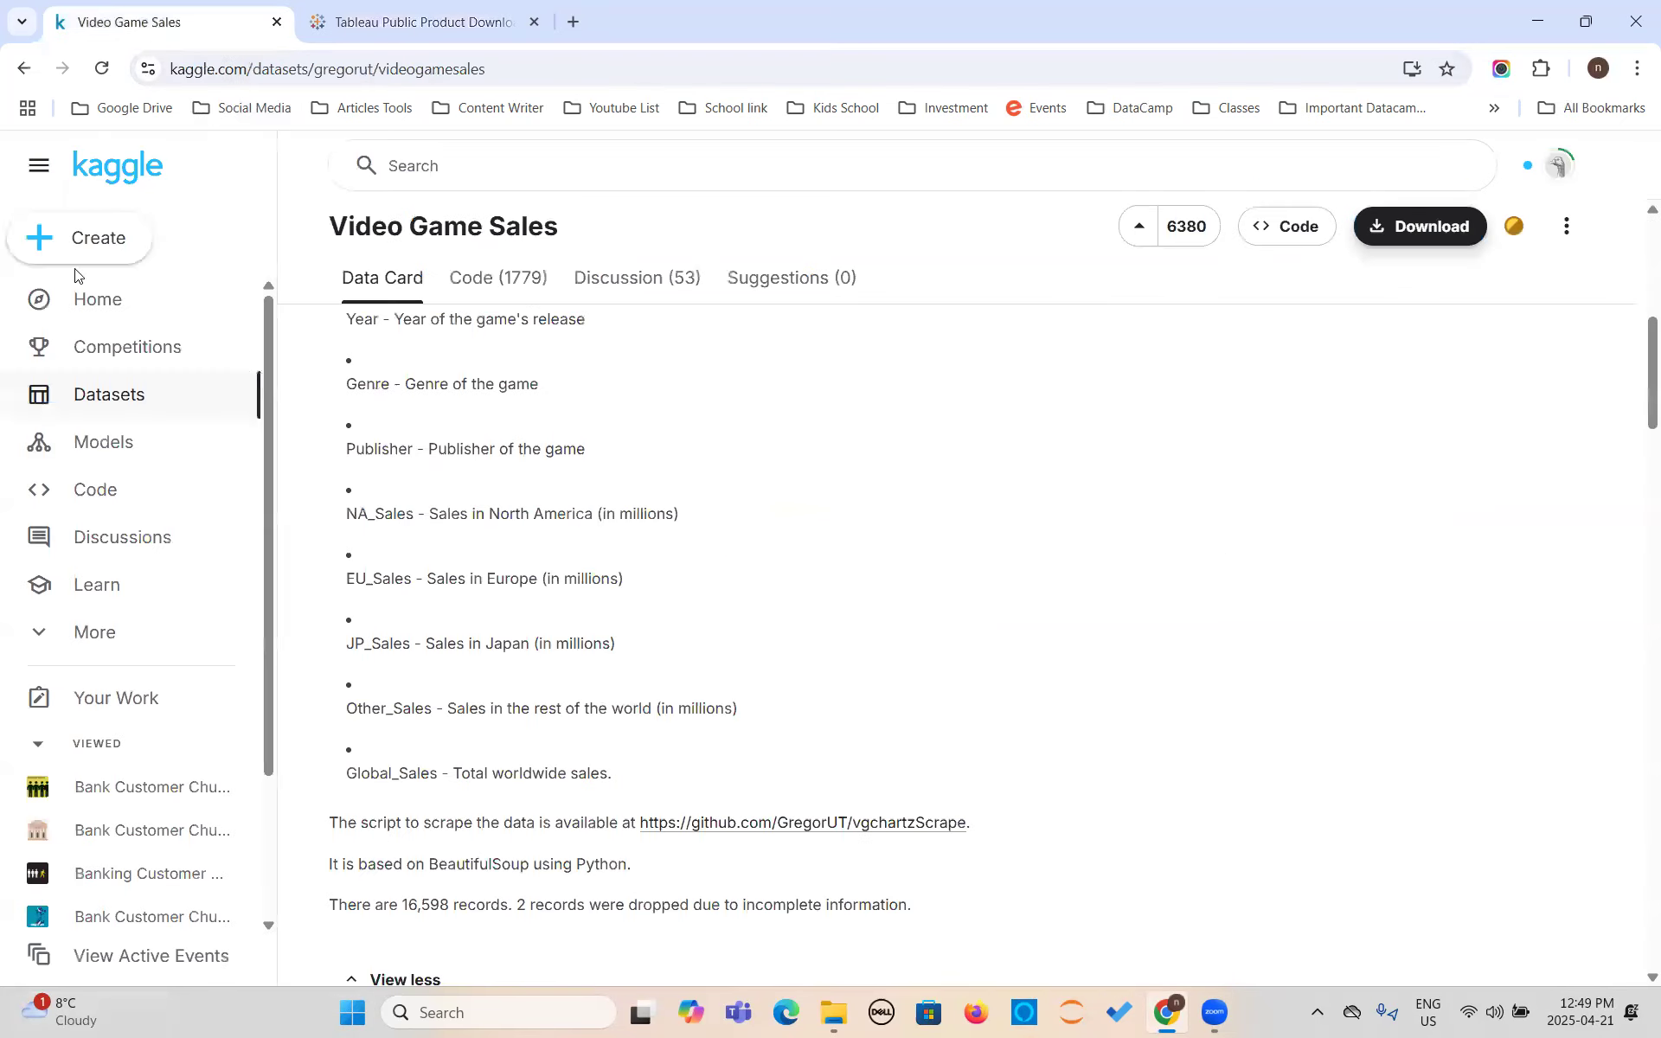
pyautogui.scroll(4, 591, 485)
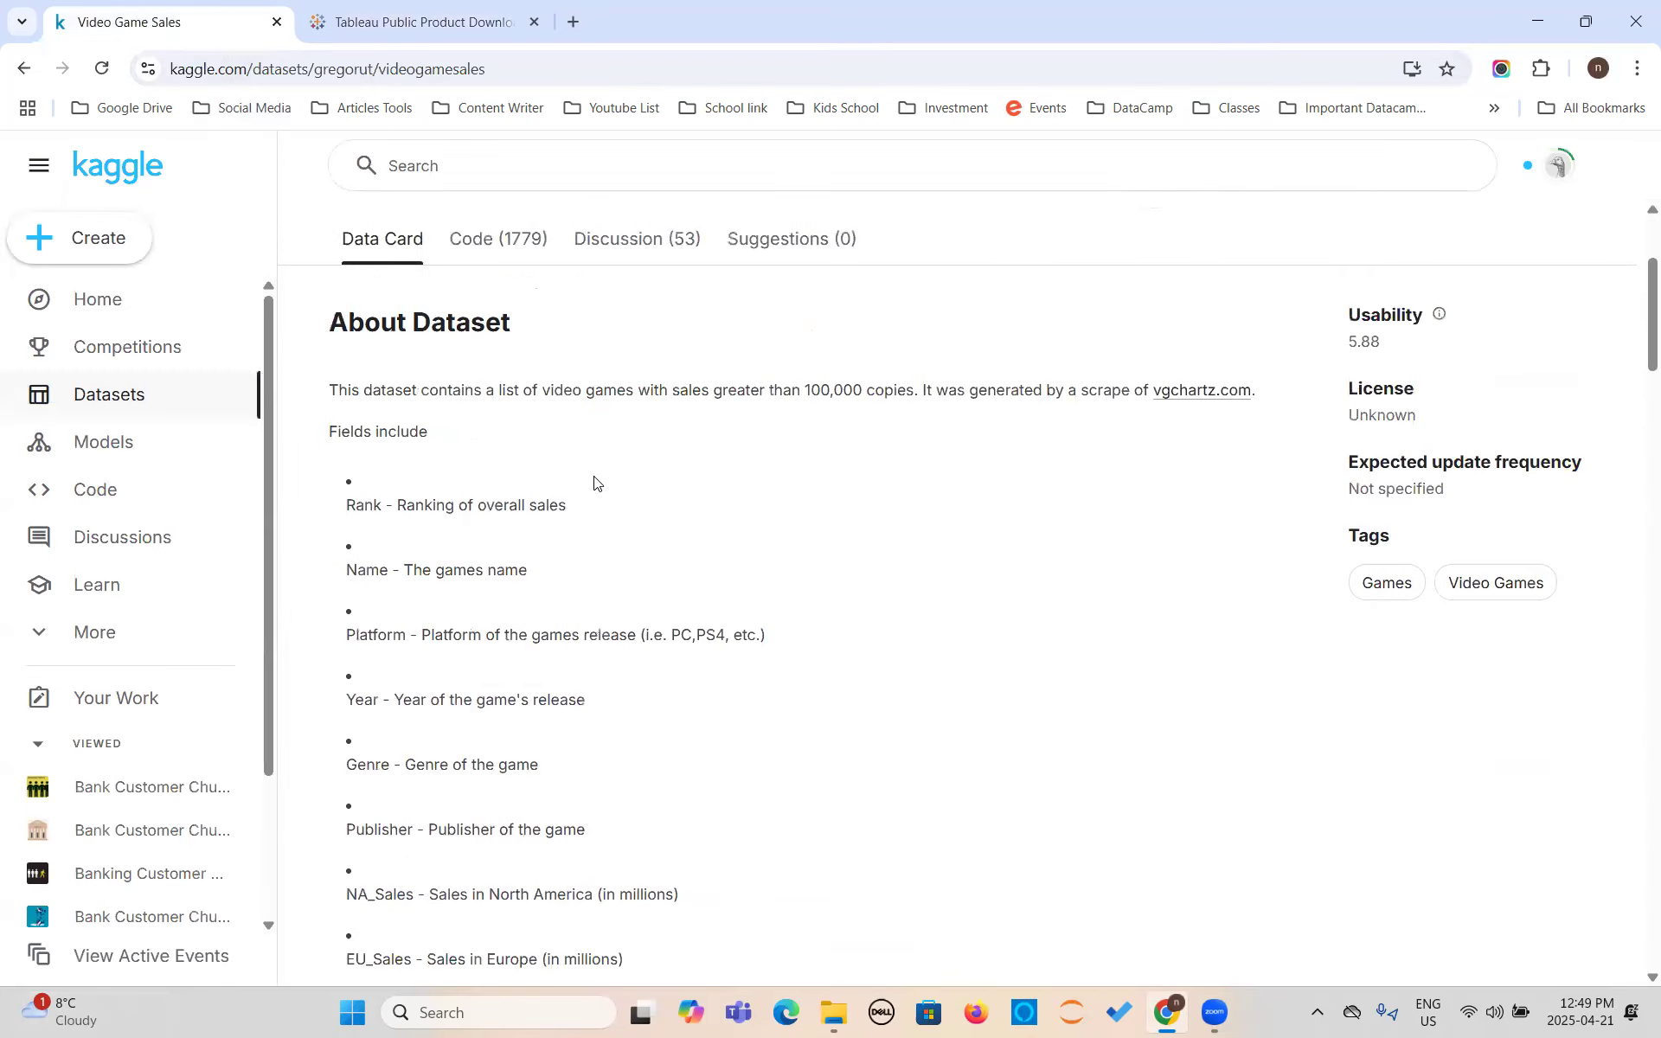
pyautogui.scroll(3, 594, 482)
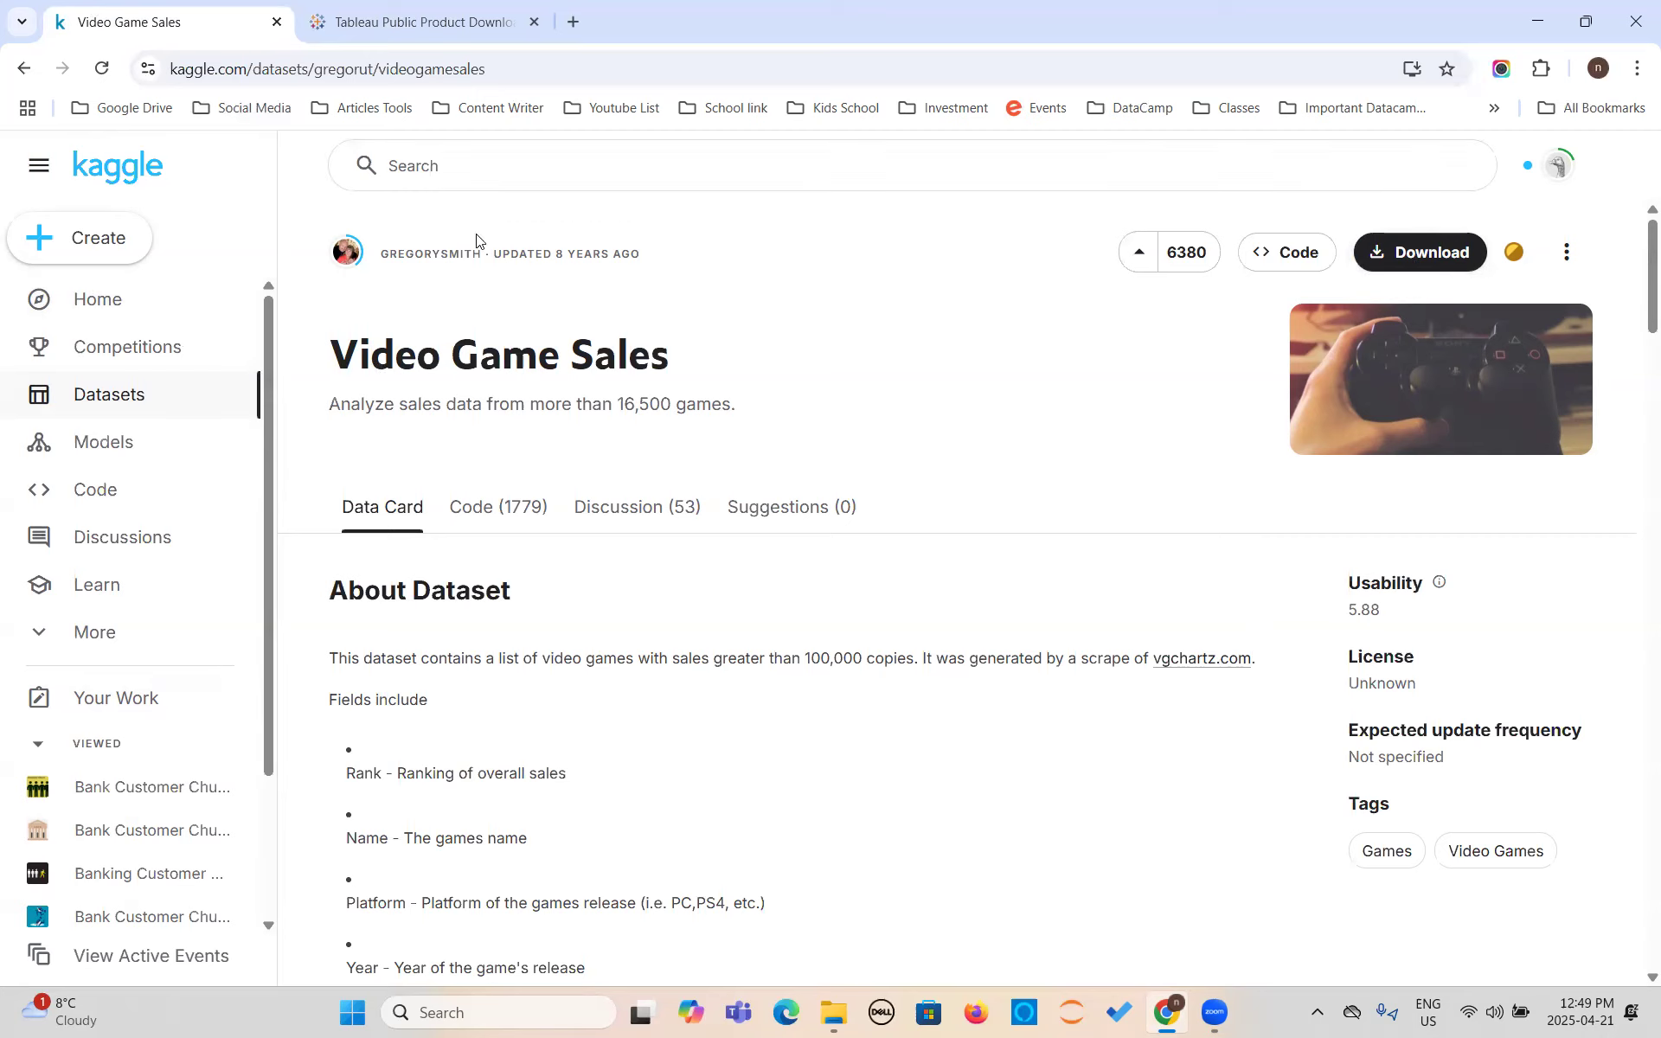
pyautogui.click(1413, 260)
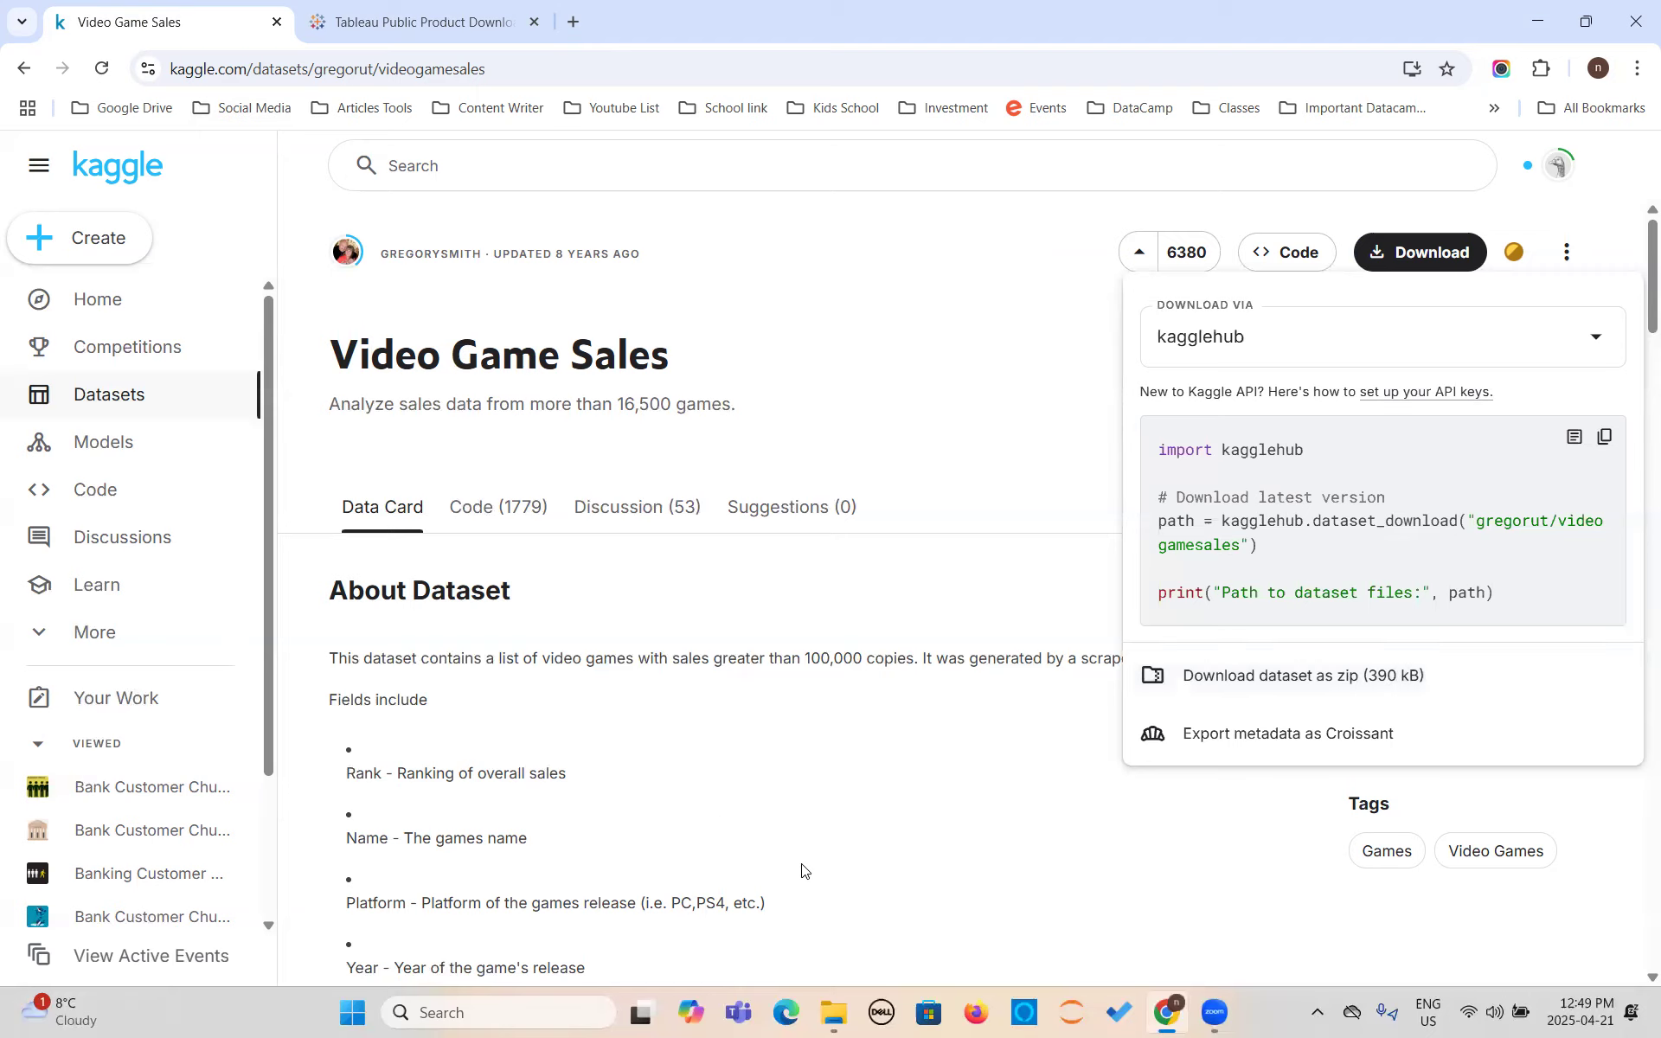
pyautogui.click(717, 744)
# - Review the dataset description and its list of fields, from Rank through Global_Sales
pyautogui.scroll(-2, 708, 658)
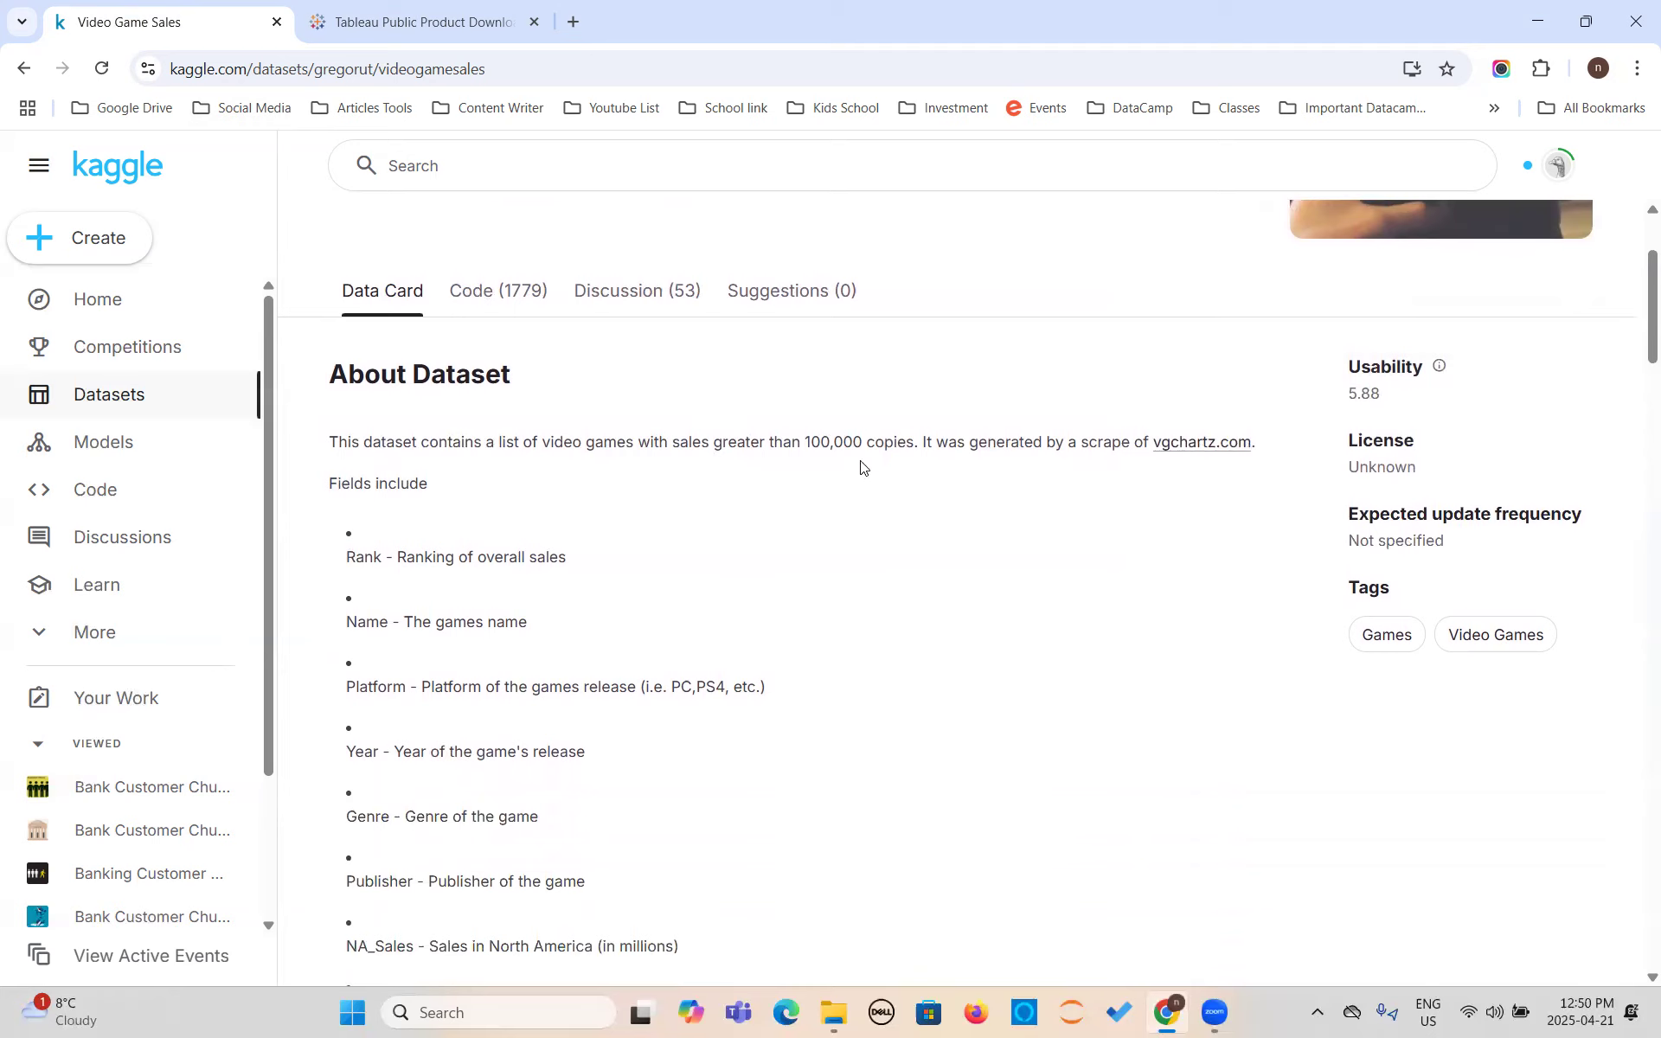
pyautogui.scroll(-3, 667, 523)
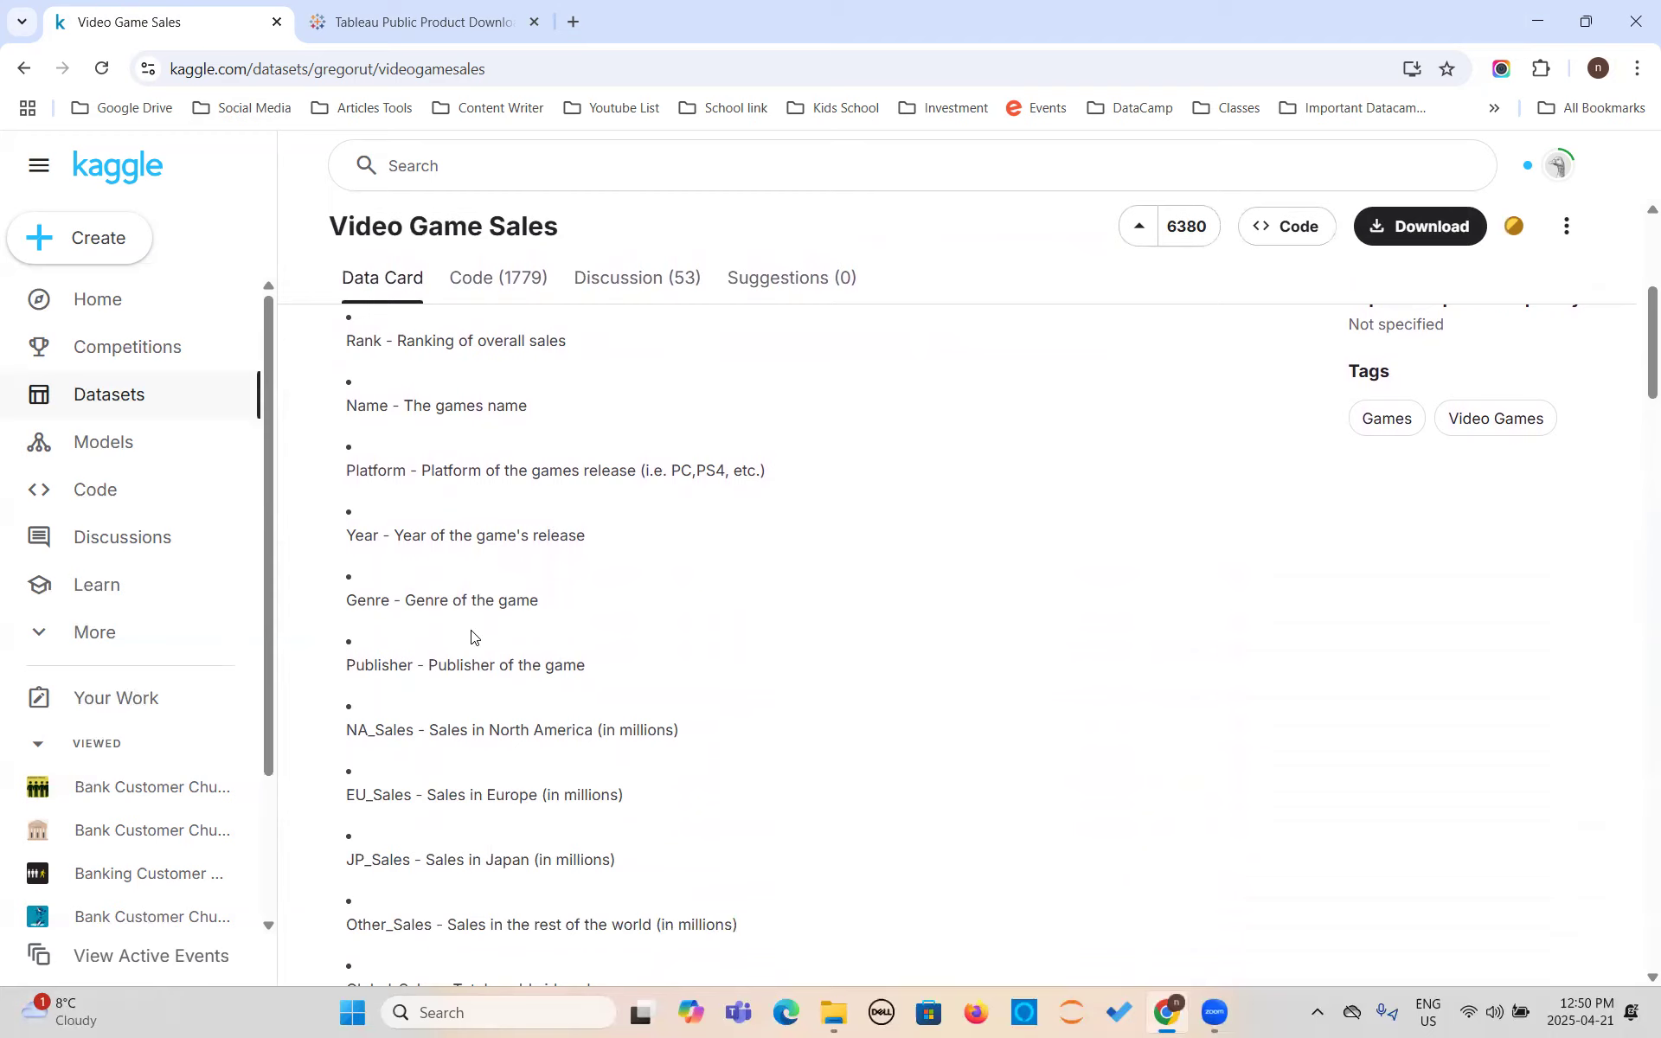
pyautogui.scroll(-2, 391, 705)
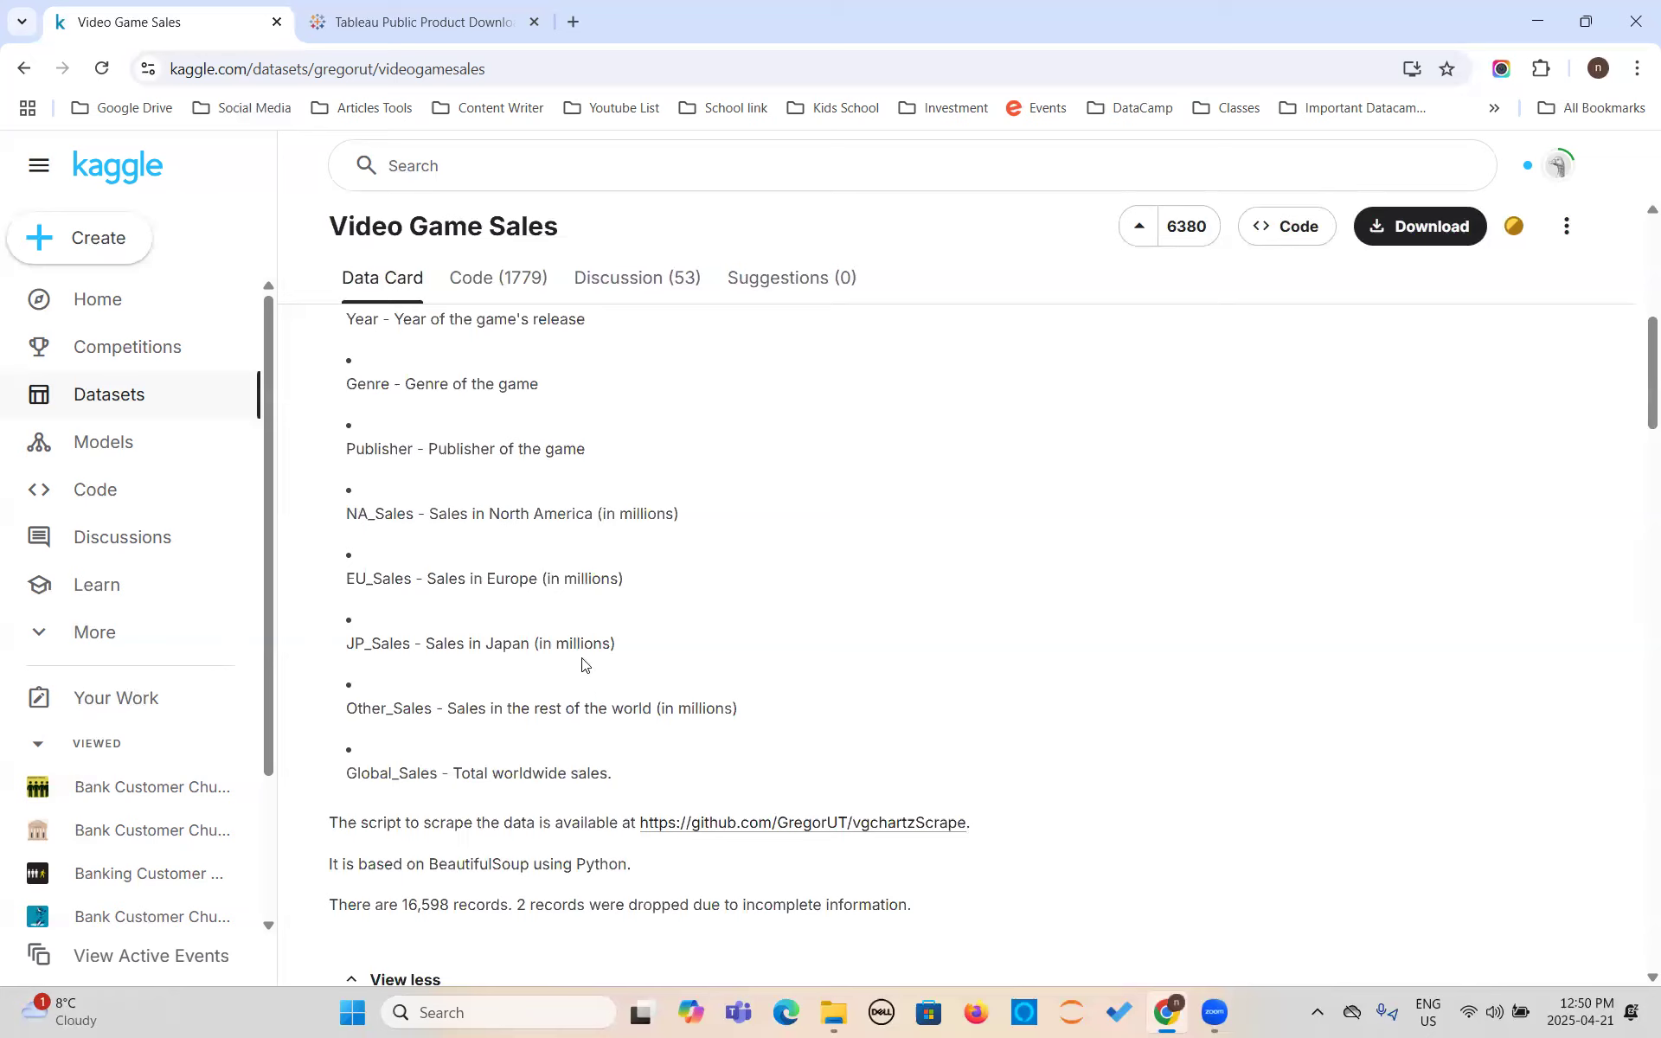
pyautogui.scroll(1, 583, 664)
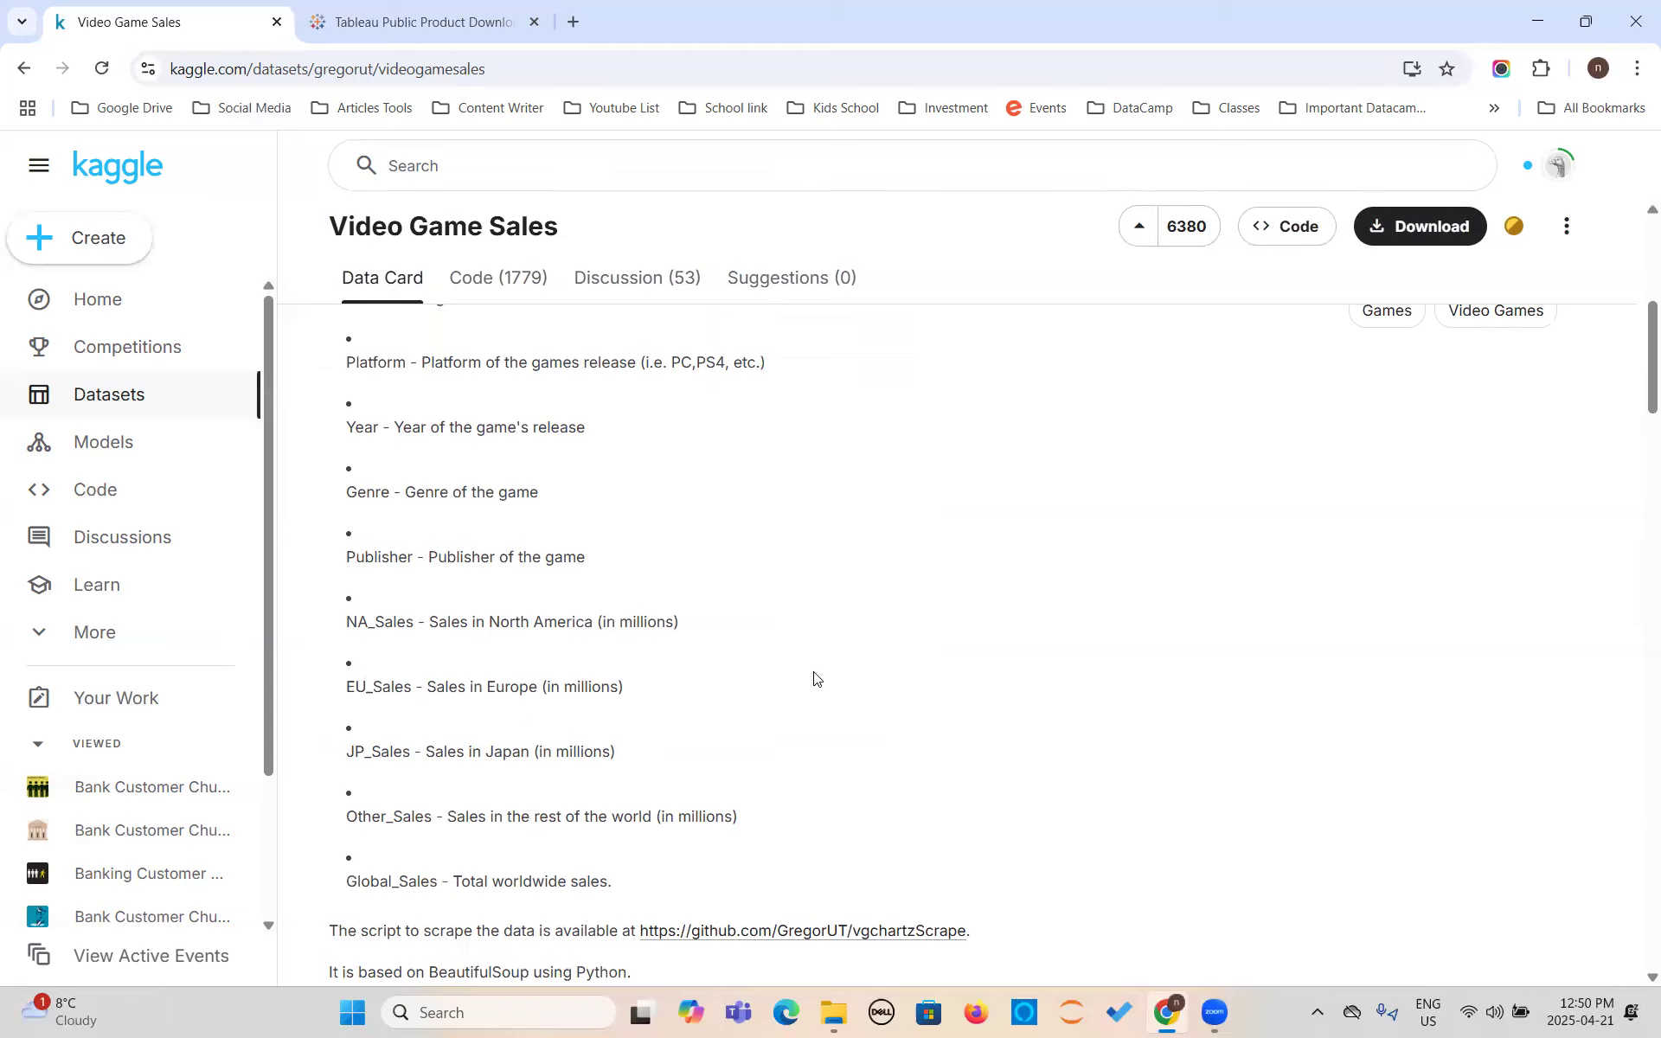
# - Launch Tableau Public 2023.1 from the computer's recent apps
pyautogui.press('super')
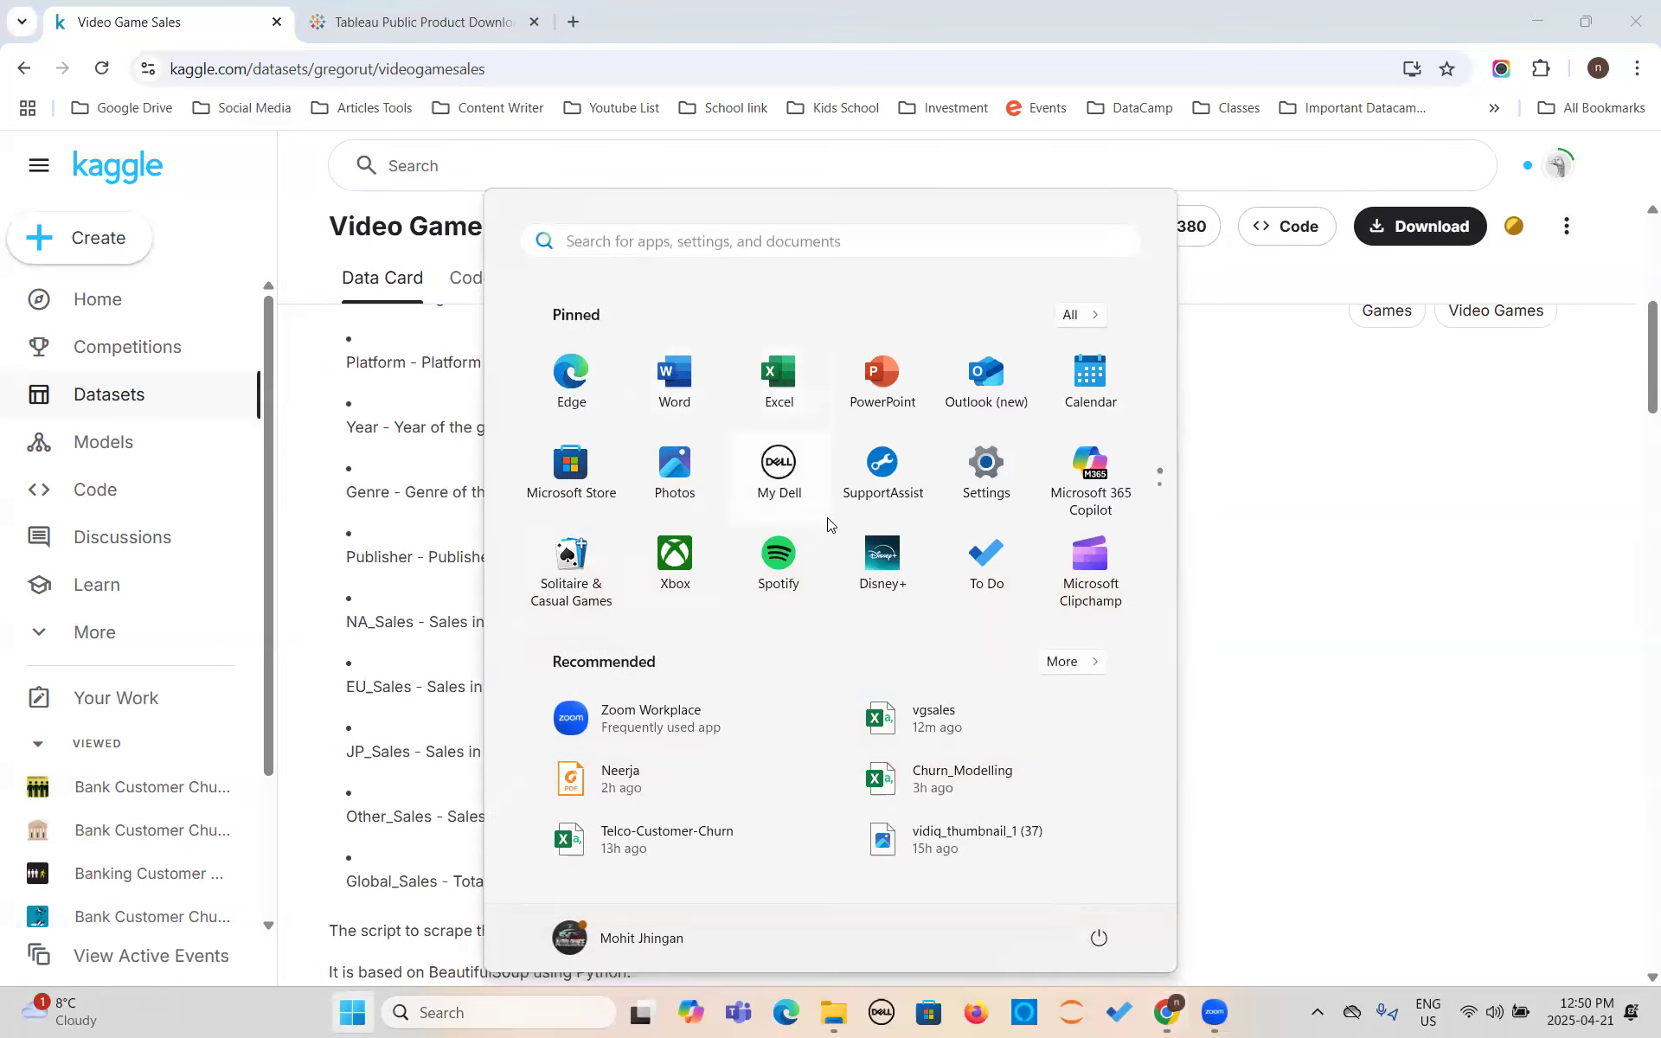
pyautogui.click(671, 243)
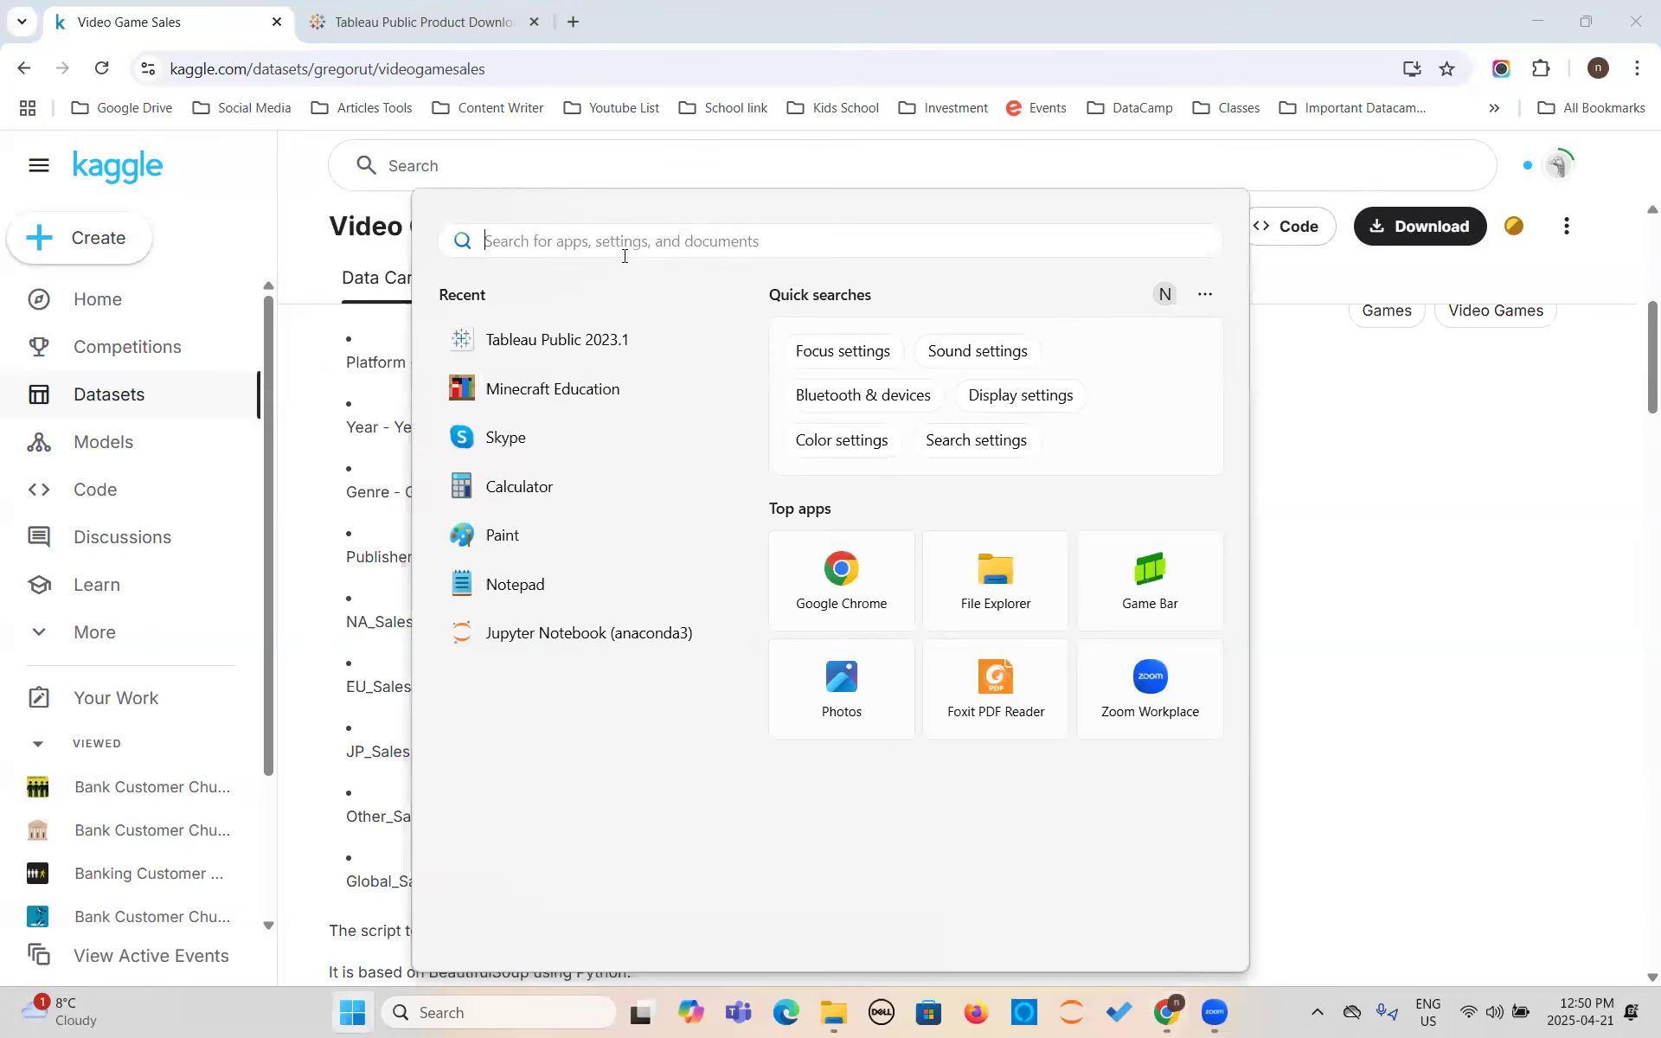
pyautogui.click(522, 343)
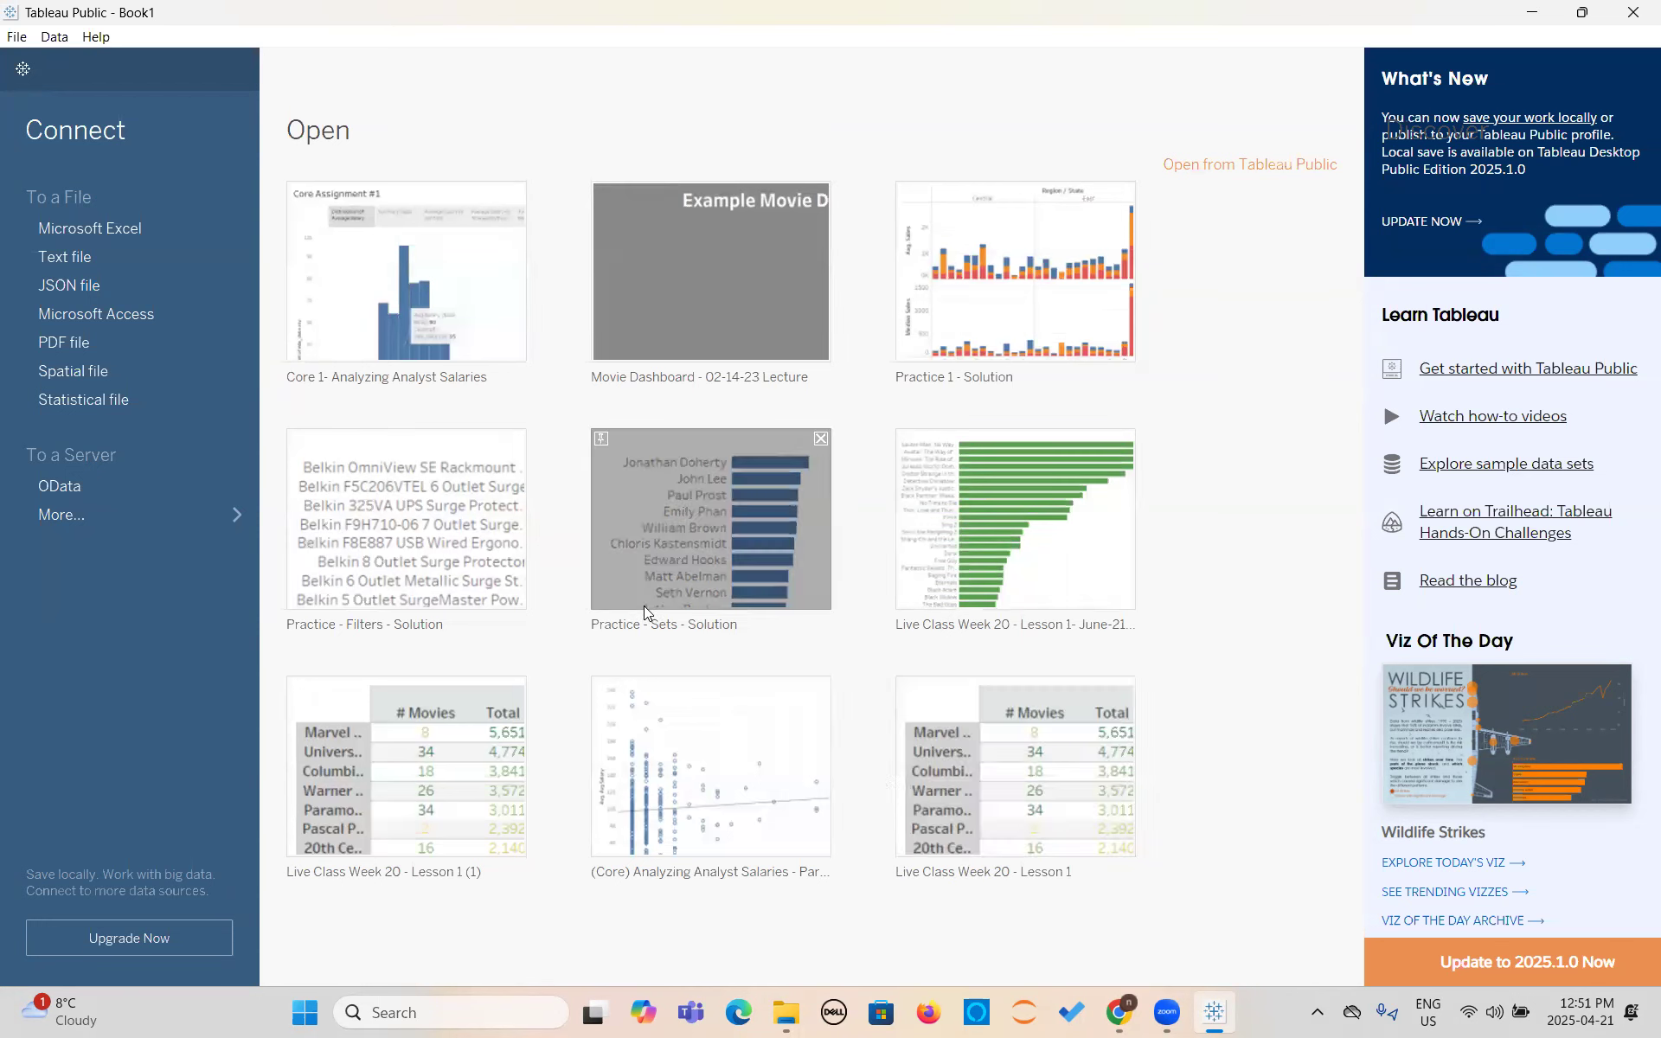
pyautogui.click(65, 258)
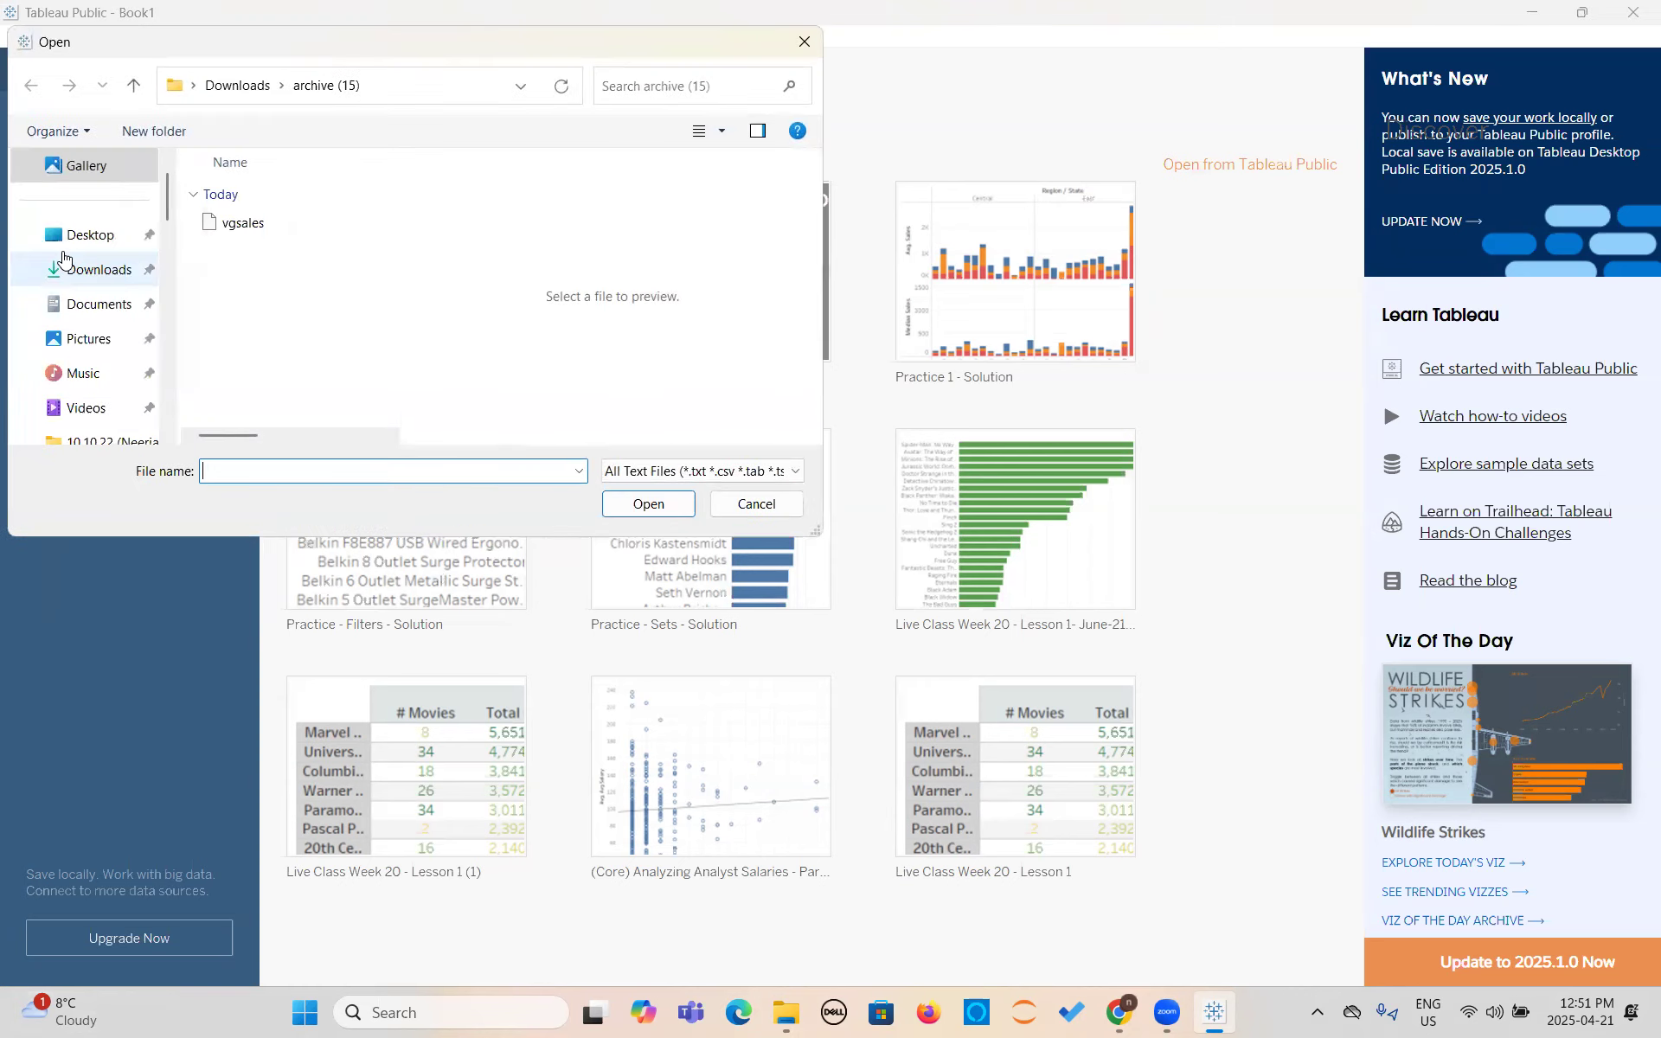
pyautogui.click(767, 503)
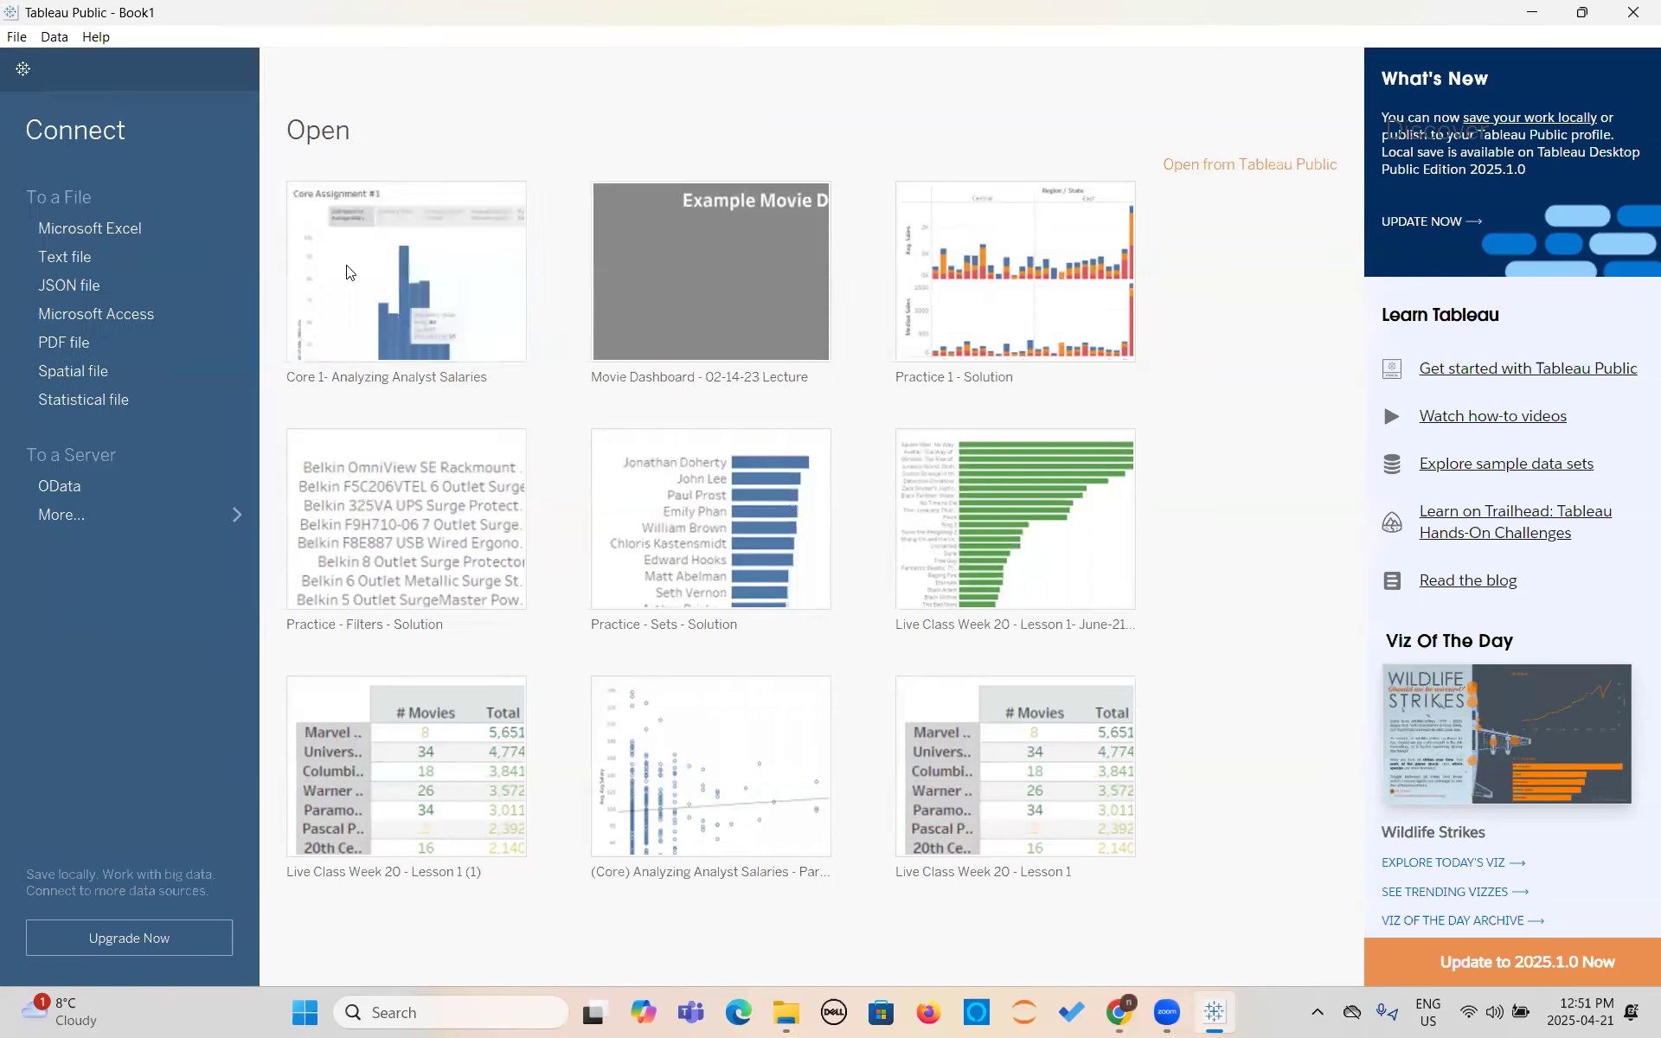
pyautogui.click(109, 232)
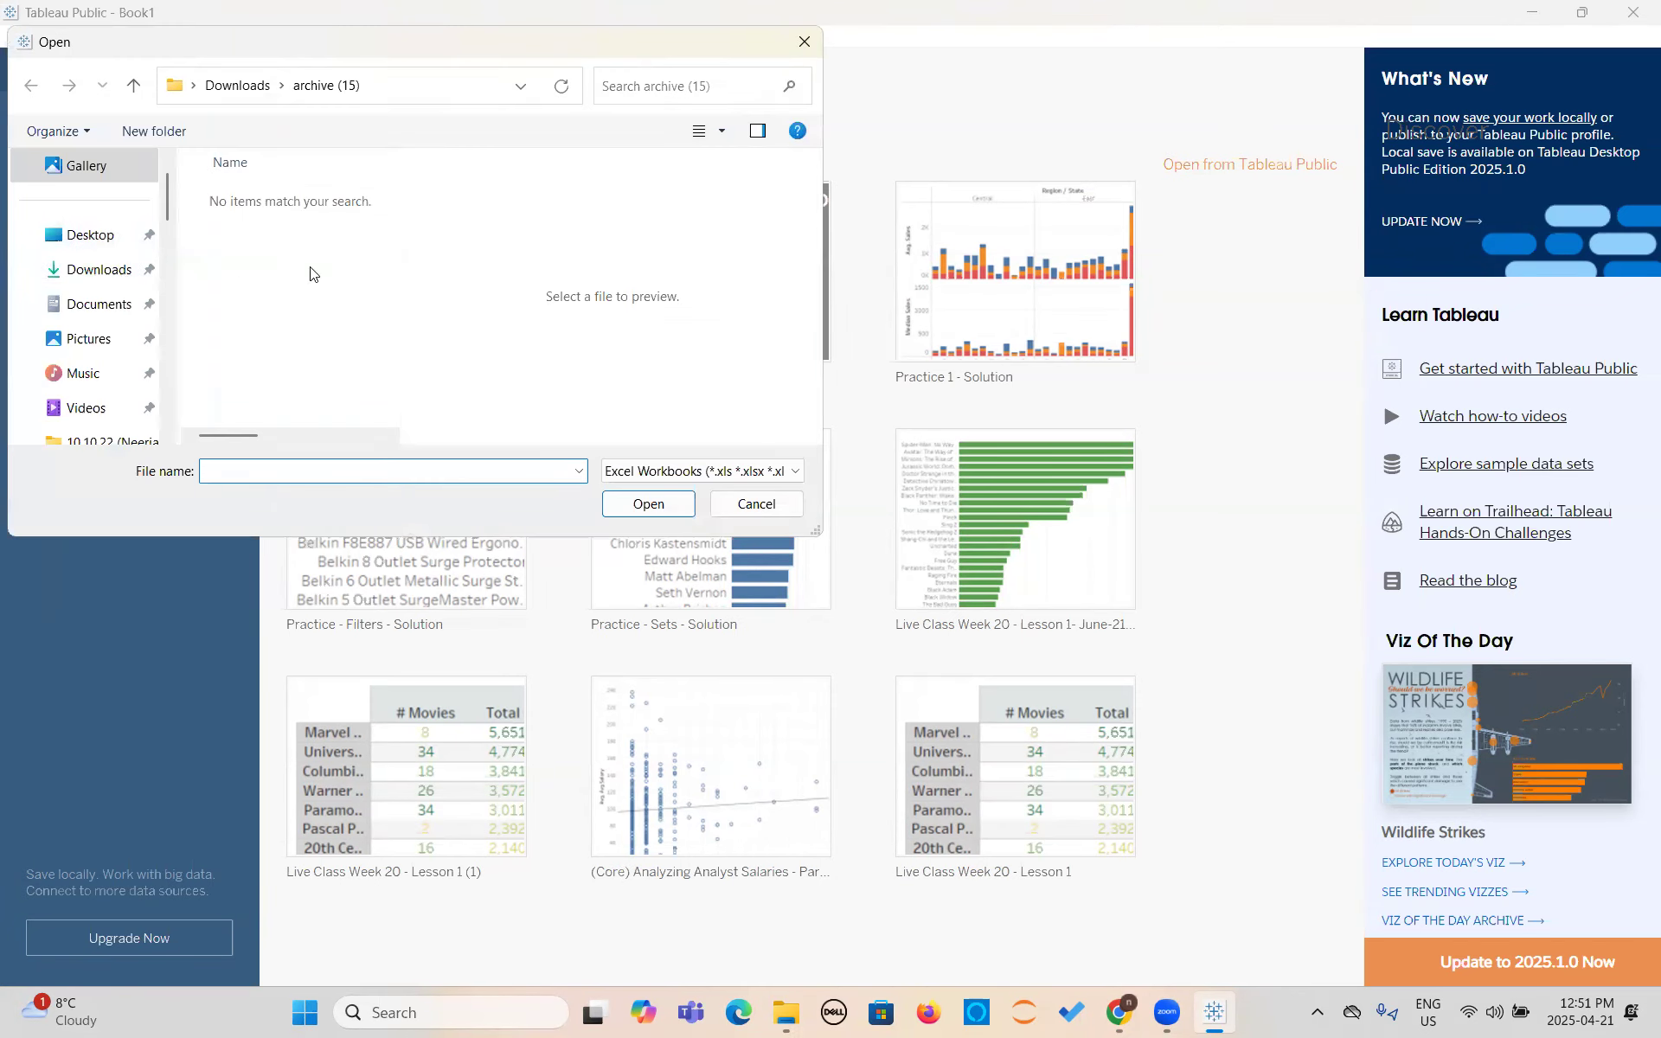
pyautogui.click(762, 509)
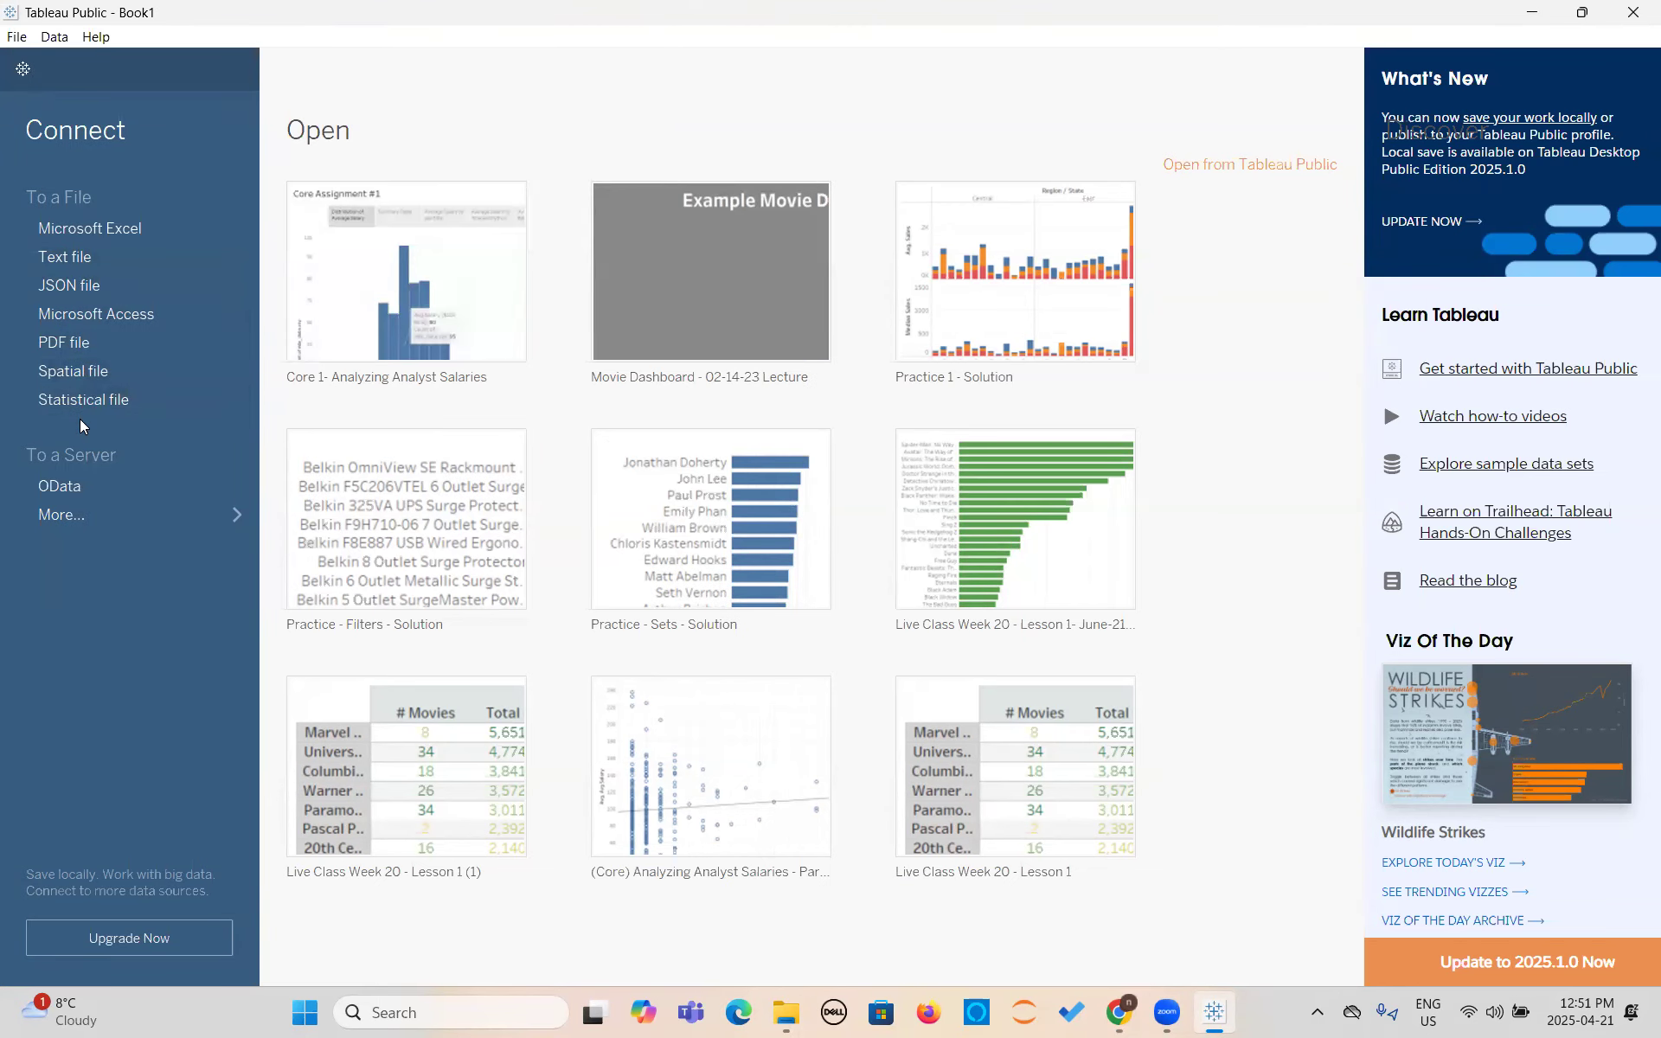
# - Connect to the vgsales text file in the archive (15) folder under Downloads
pyautogui.click(67, 256)
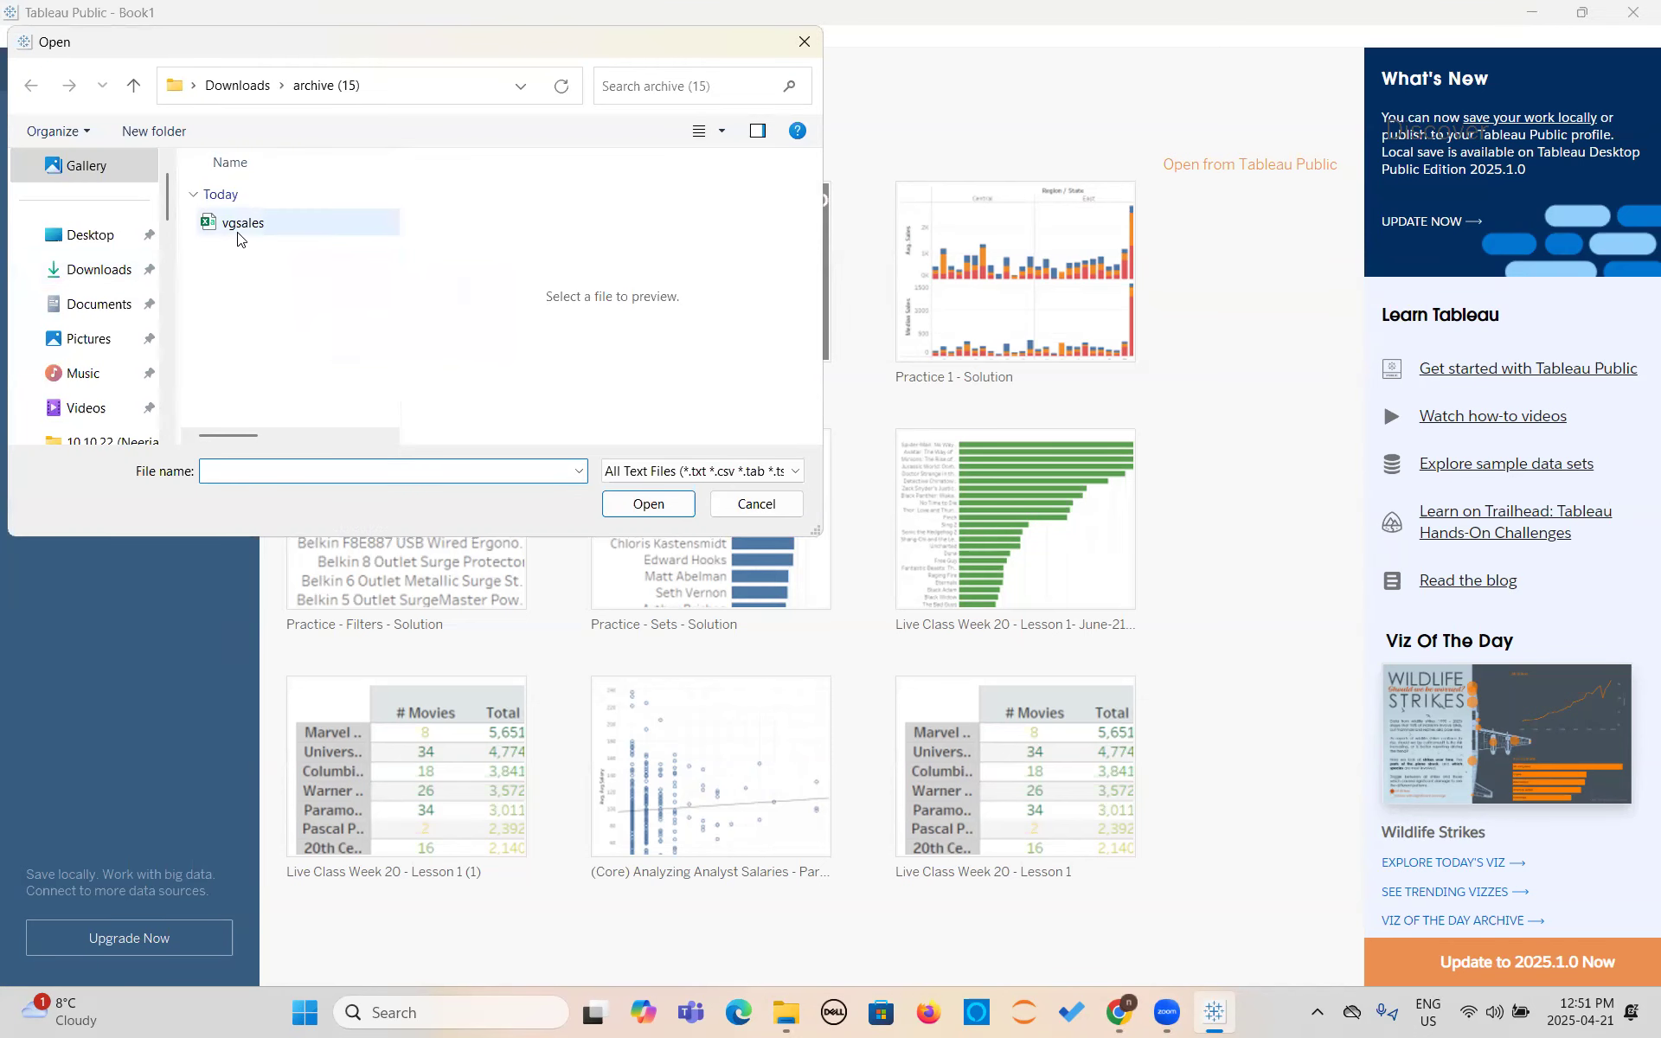
pyautogui.click(239, 230)
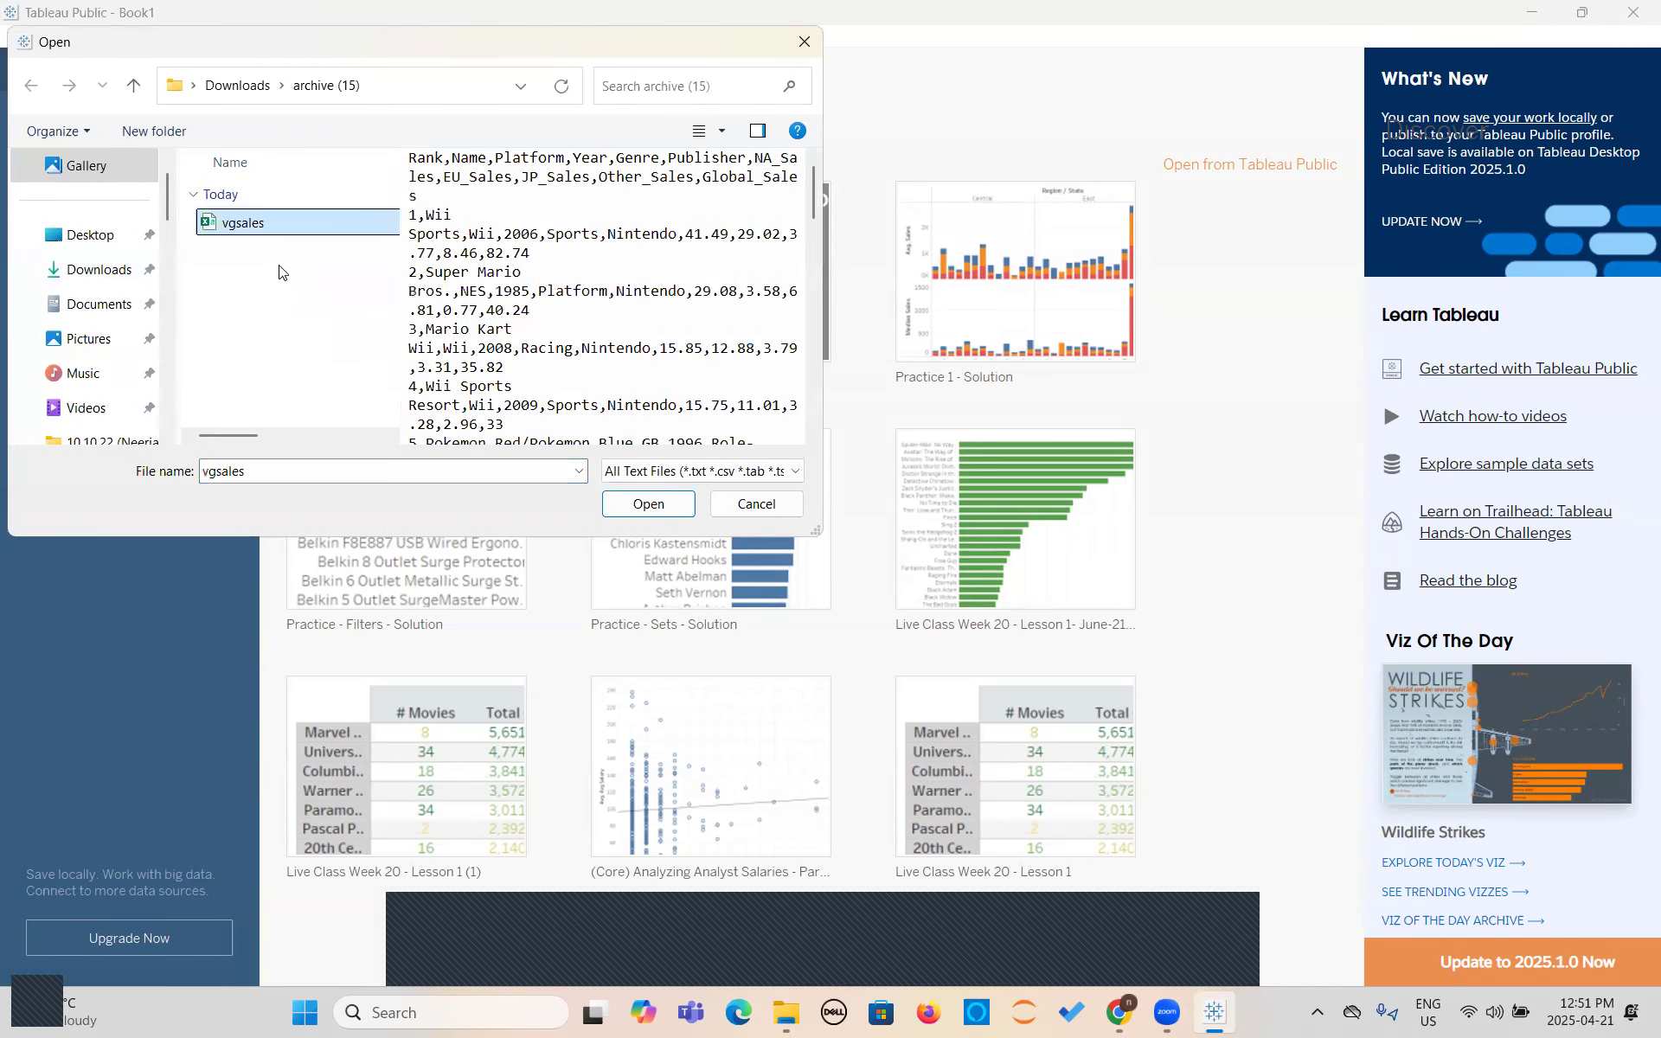
pyautogui.click(671, 512)
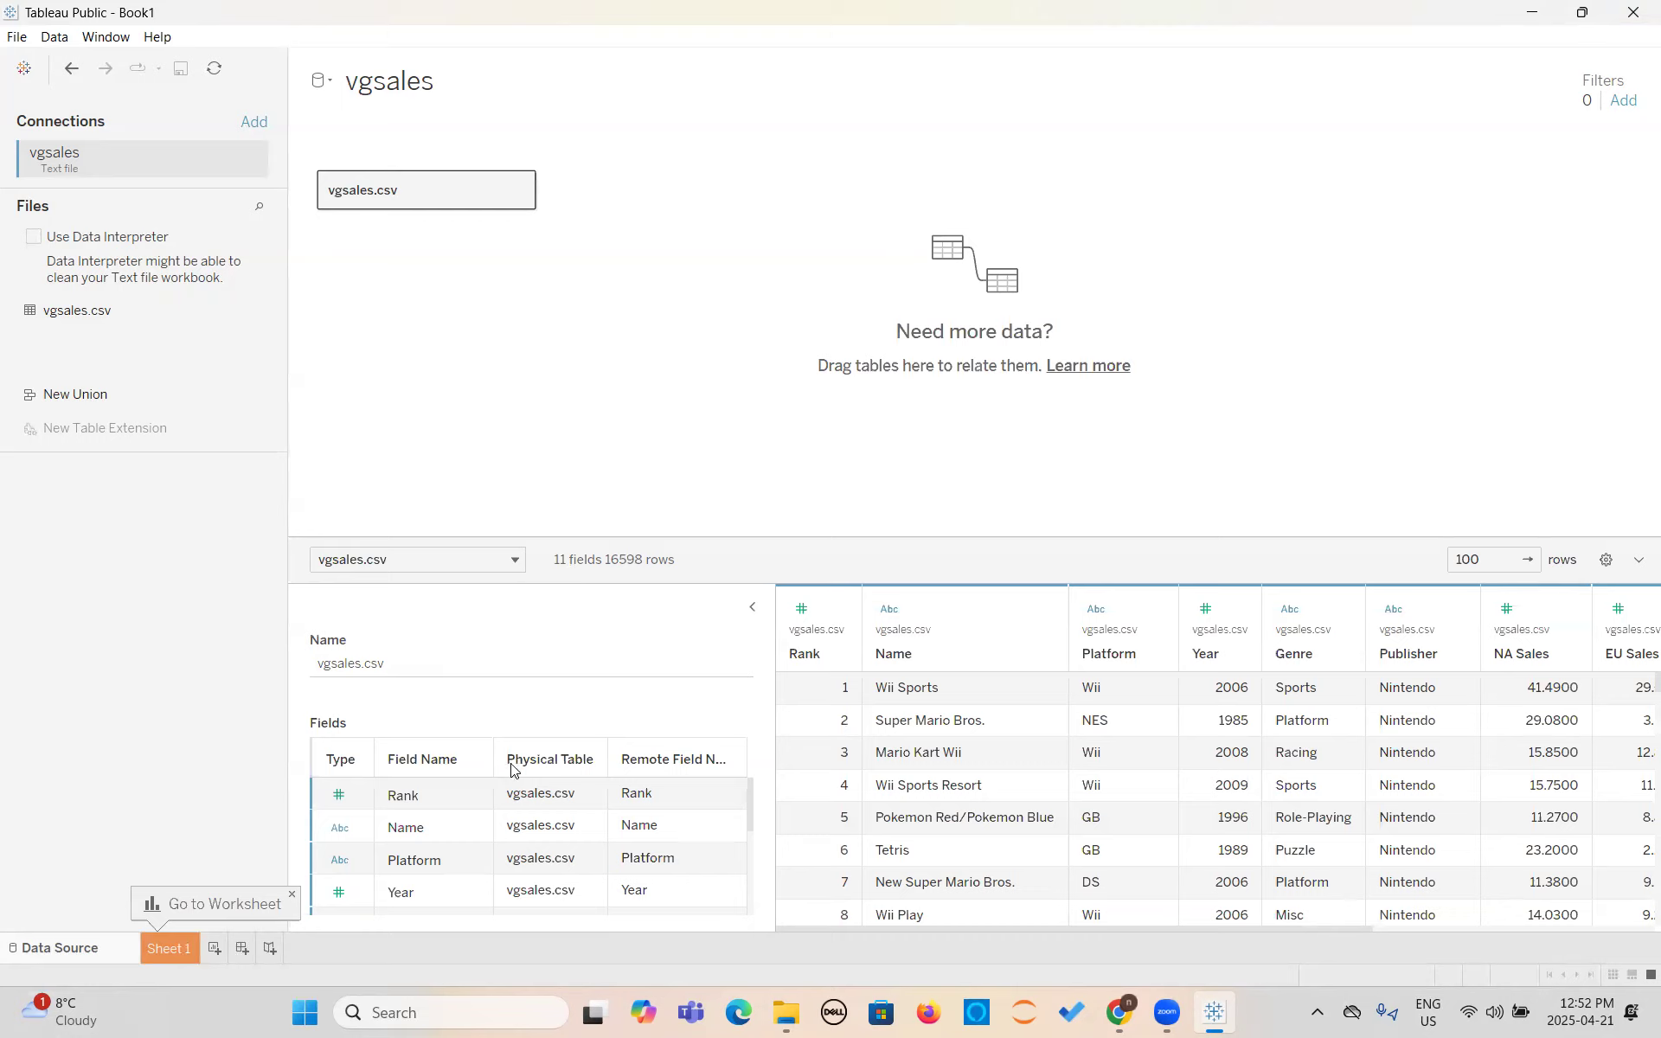
# - Look through the field list of vgsales.csv and collapse the table details to widen the data preview
pyautogui.scroll(-5, 491, 865)
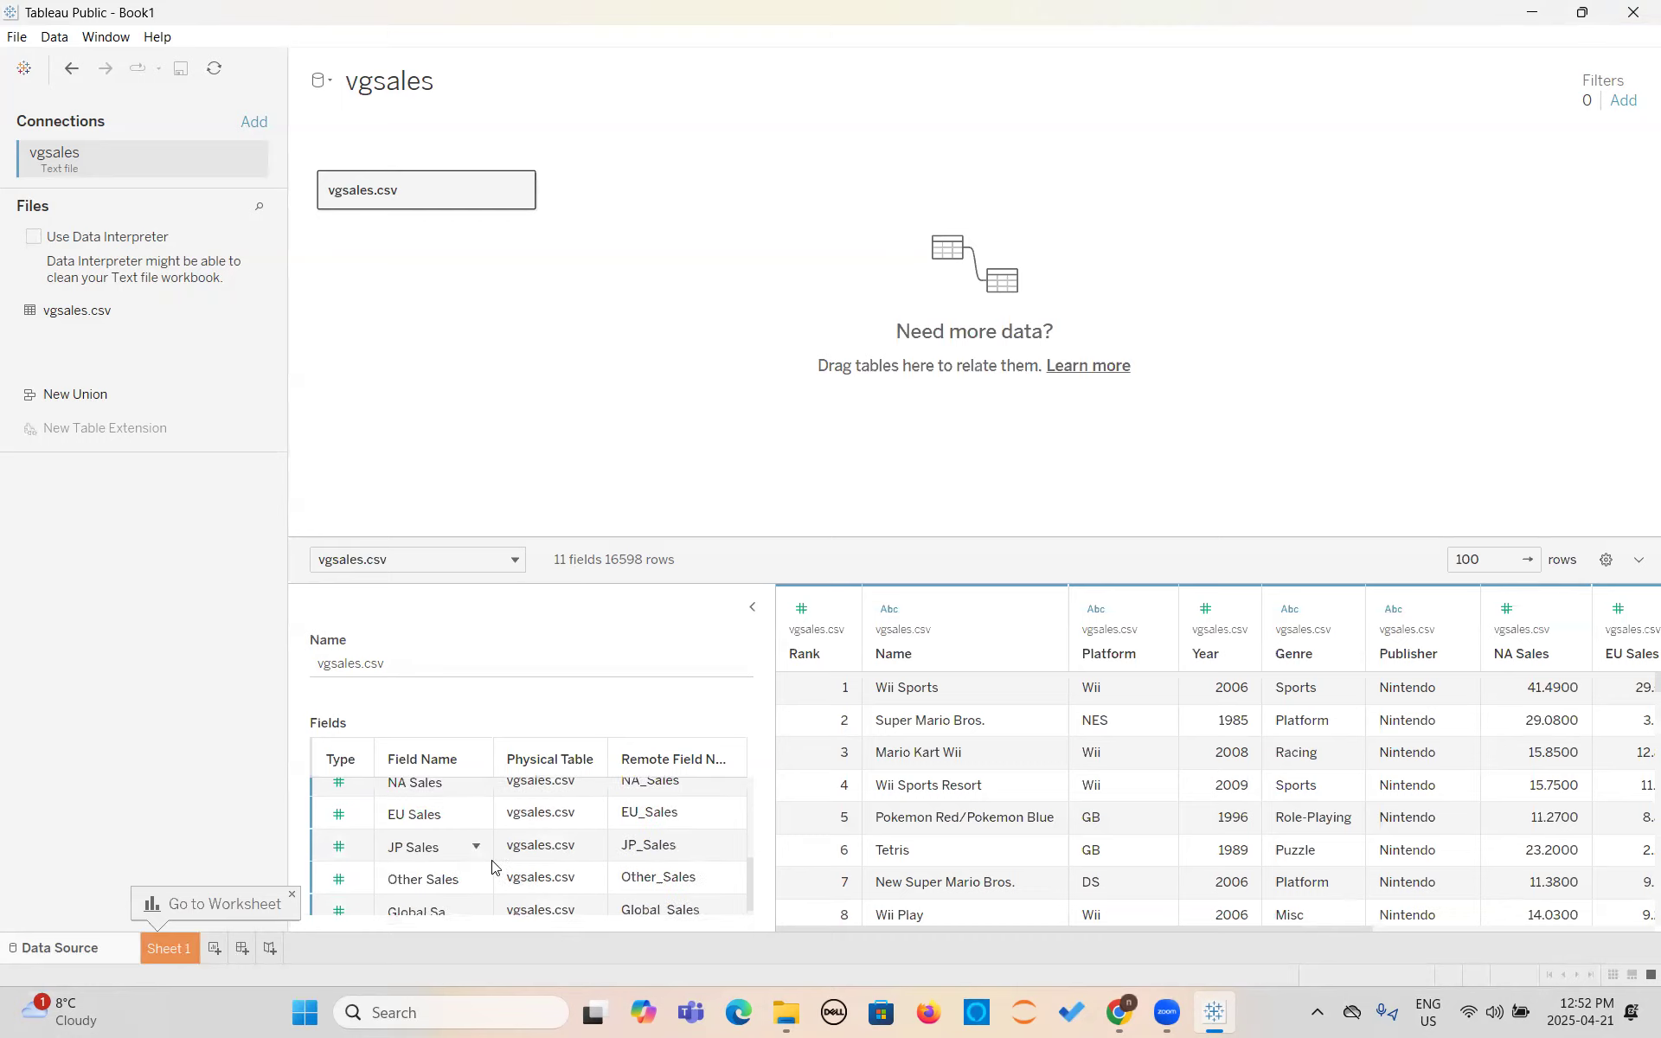
pyautogui.scroll(5, 491, 865)
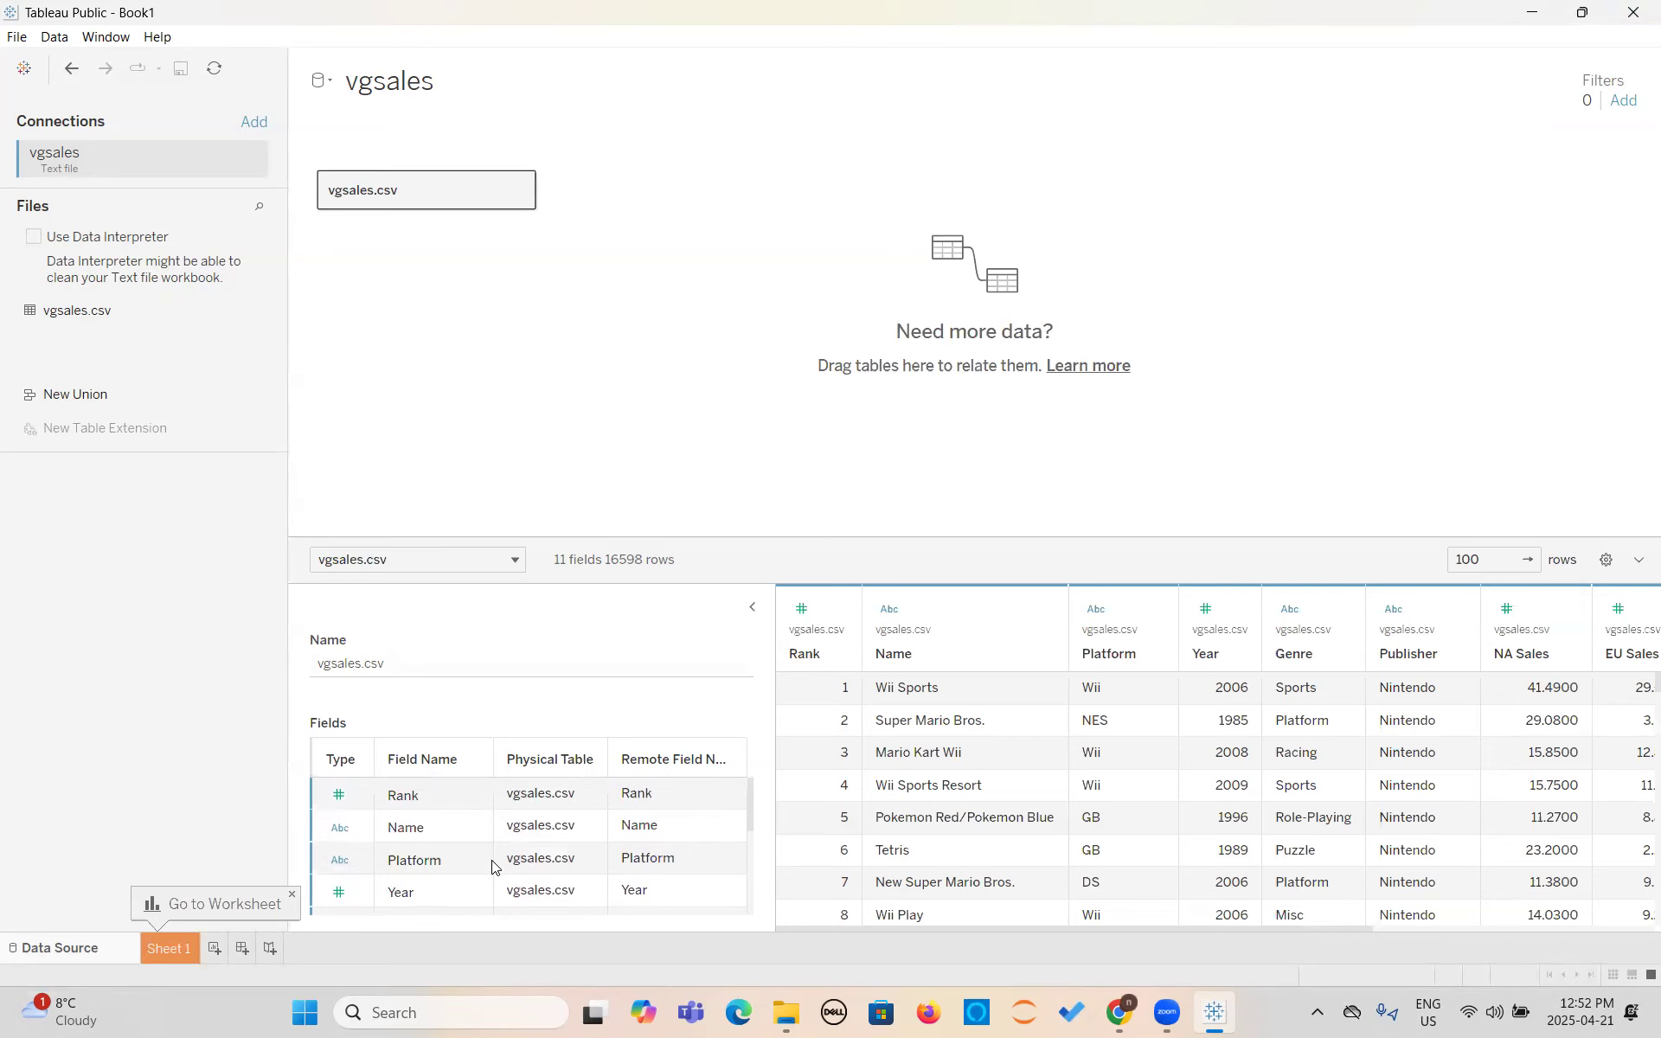
pyautogui.click(752, 607)
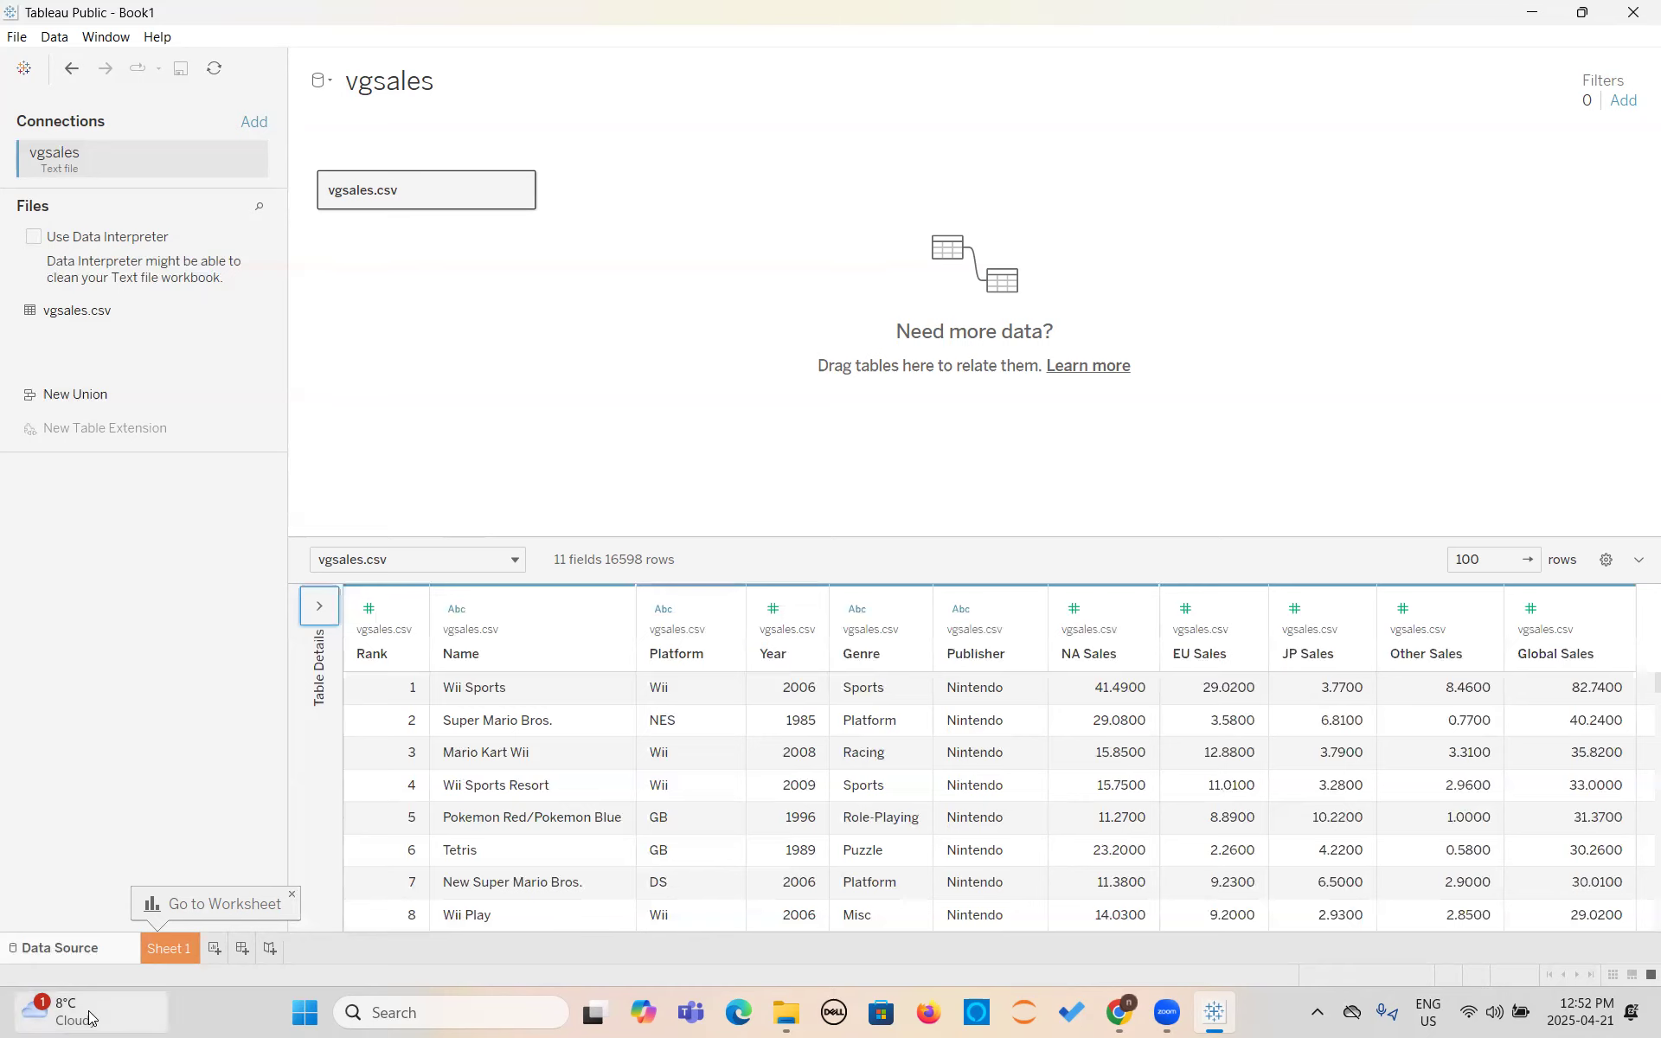
pyautogui.moveTo(88, 1015)
pyautogui.click(1613, 170)
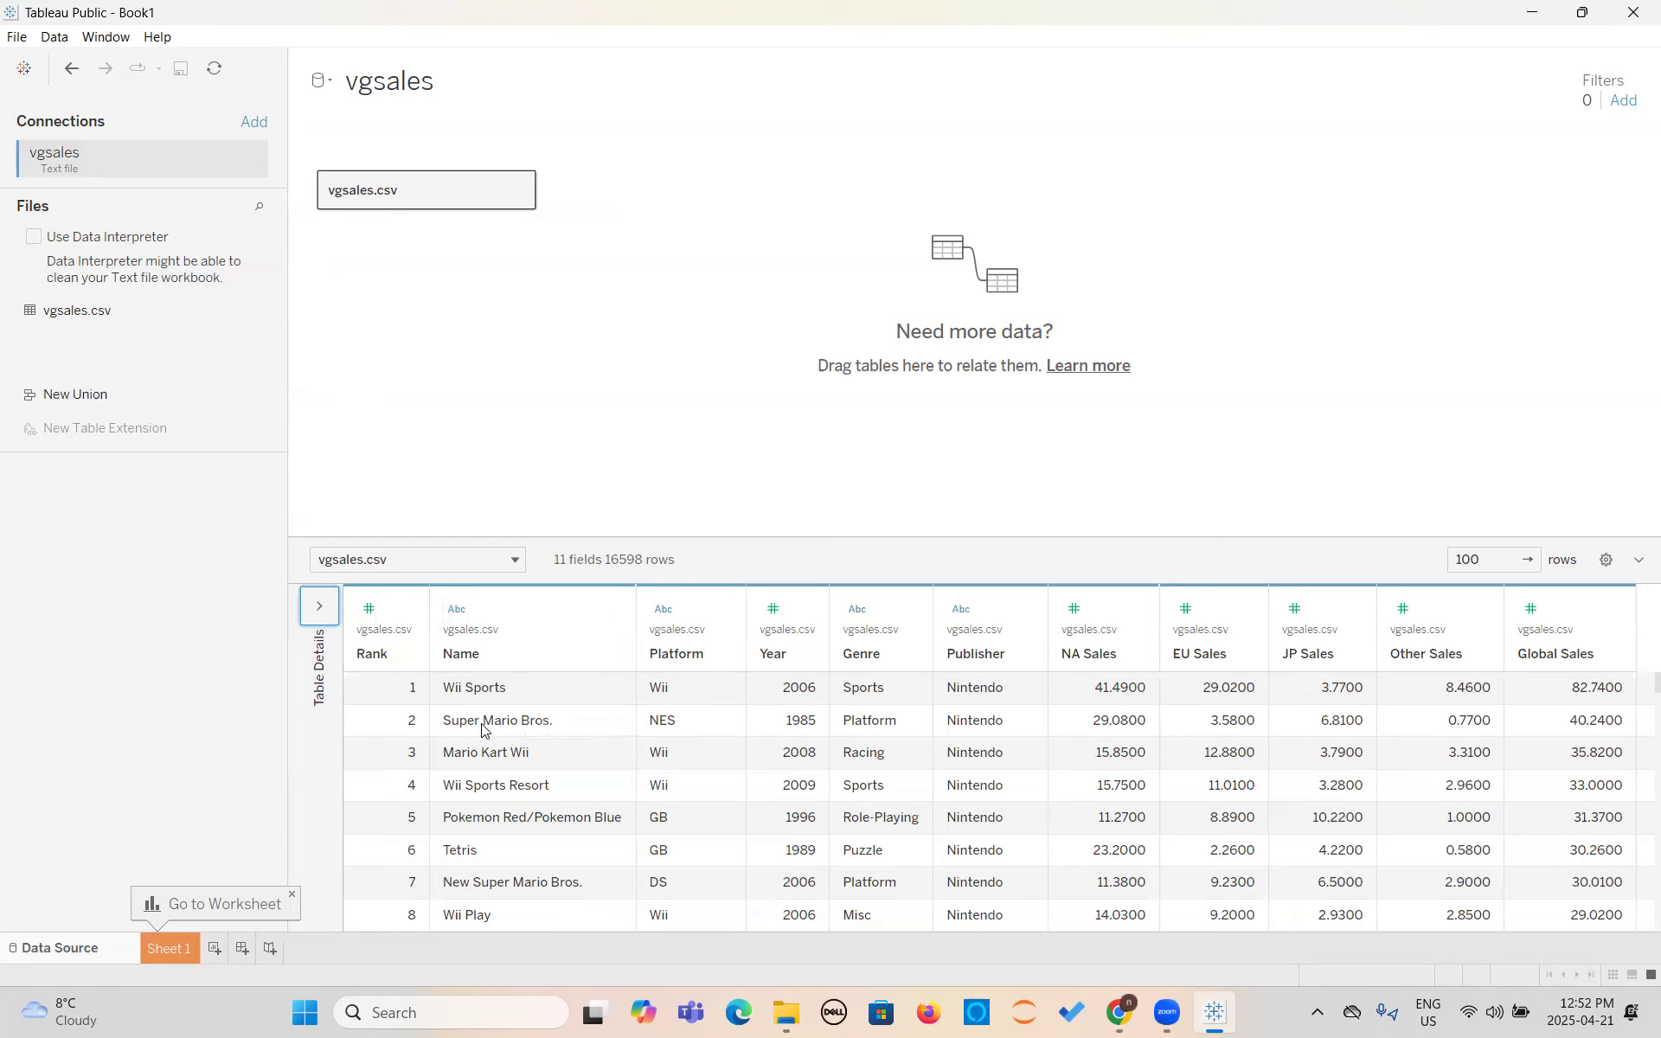
# - Examine the description of the Year field, including its role and loaded domain values, and close it
pyautogui.click(802, 614)
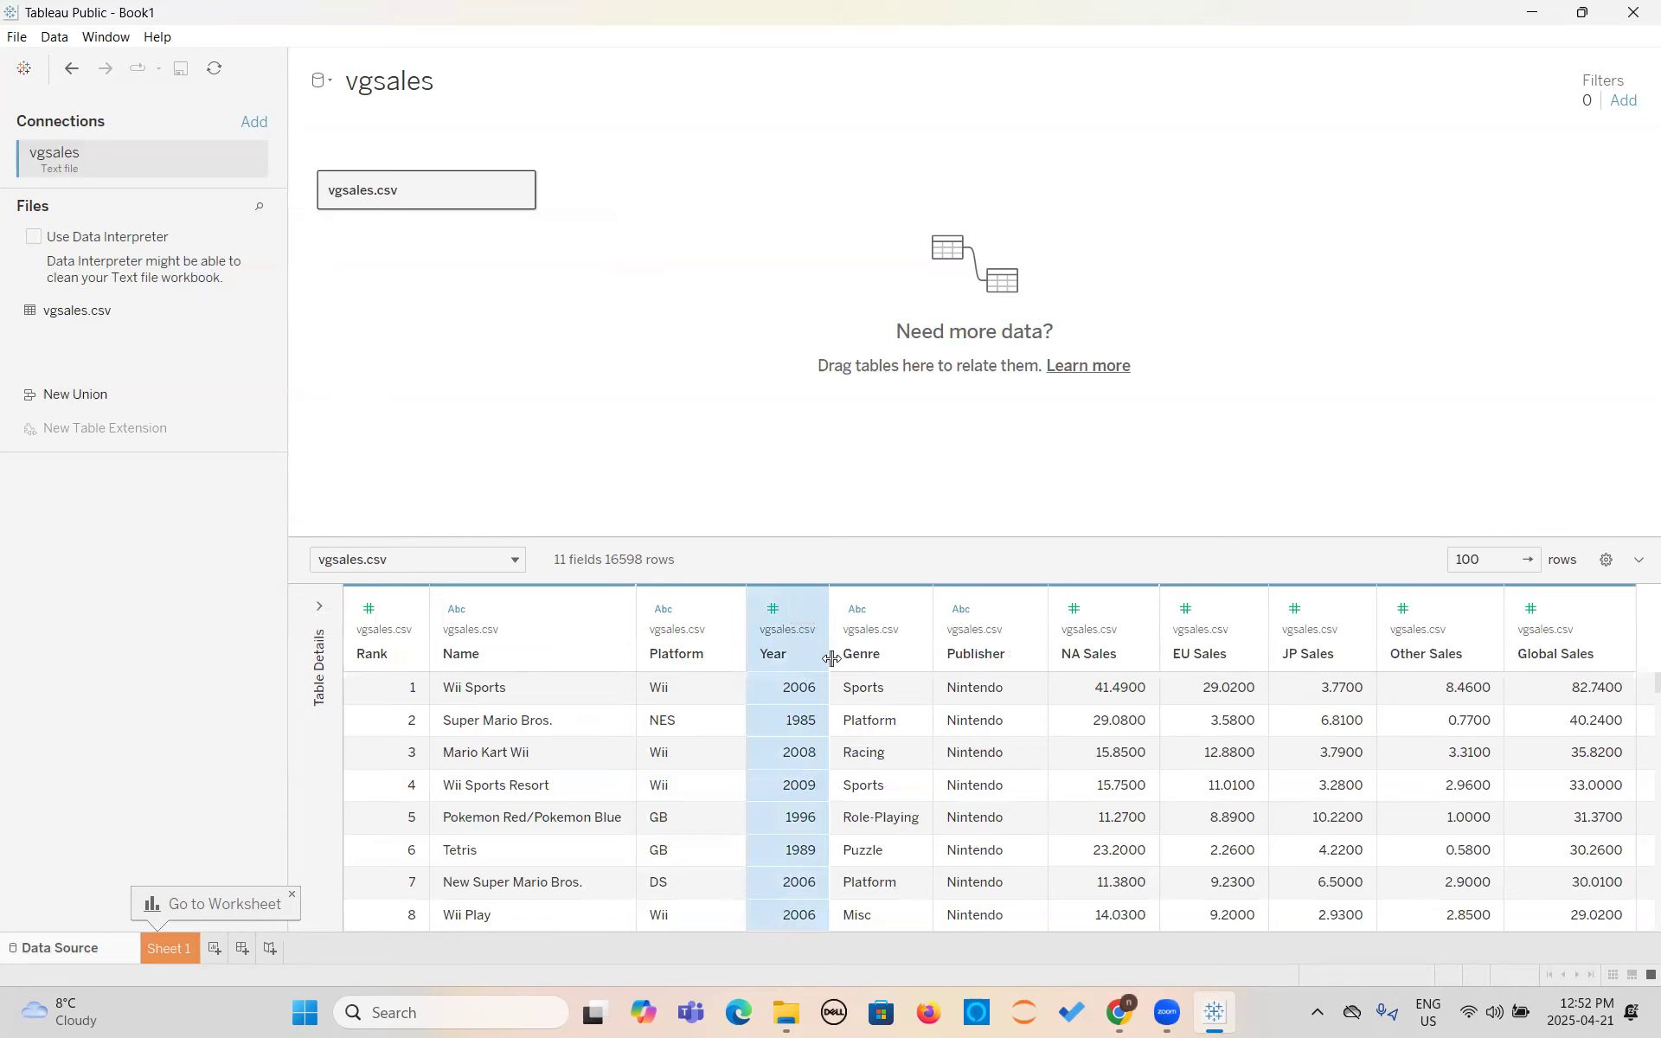
pyautogui.click(805, 613)
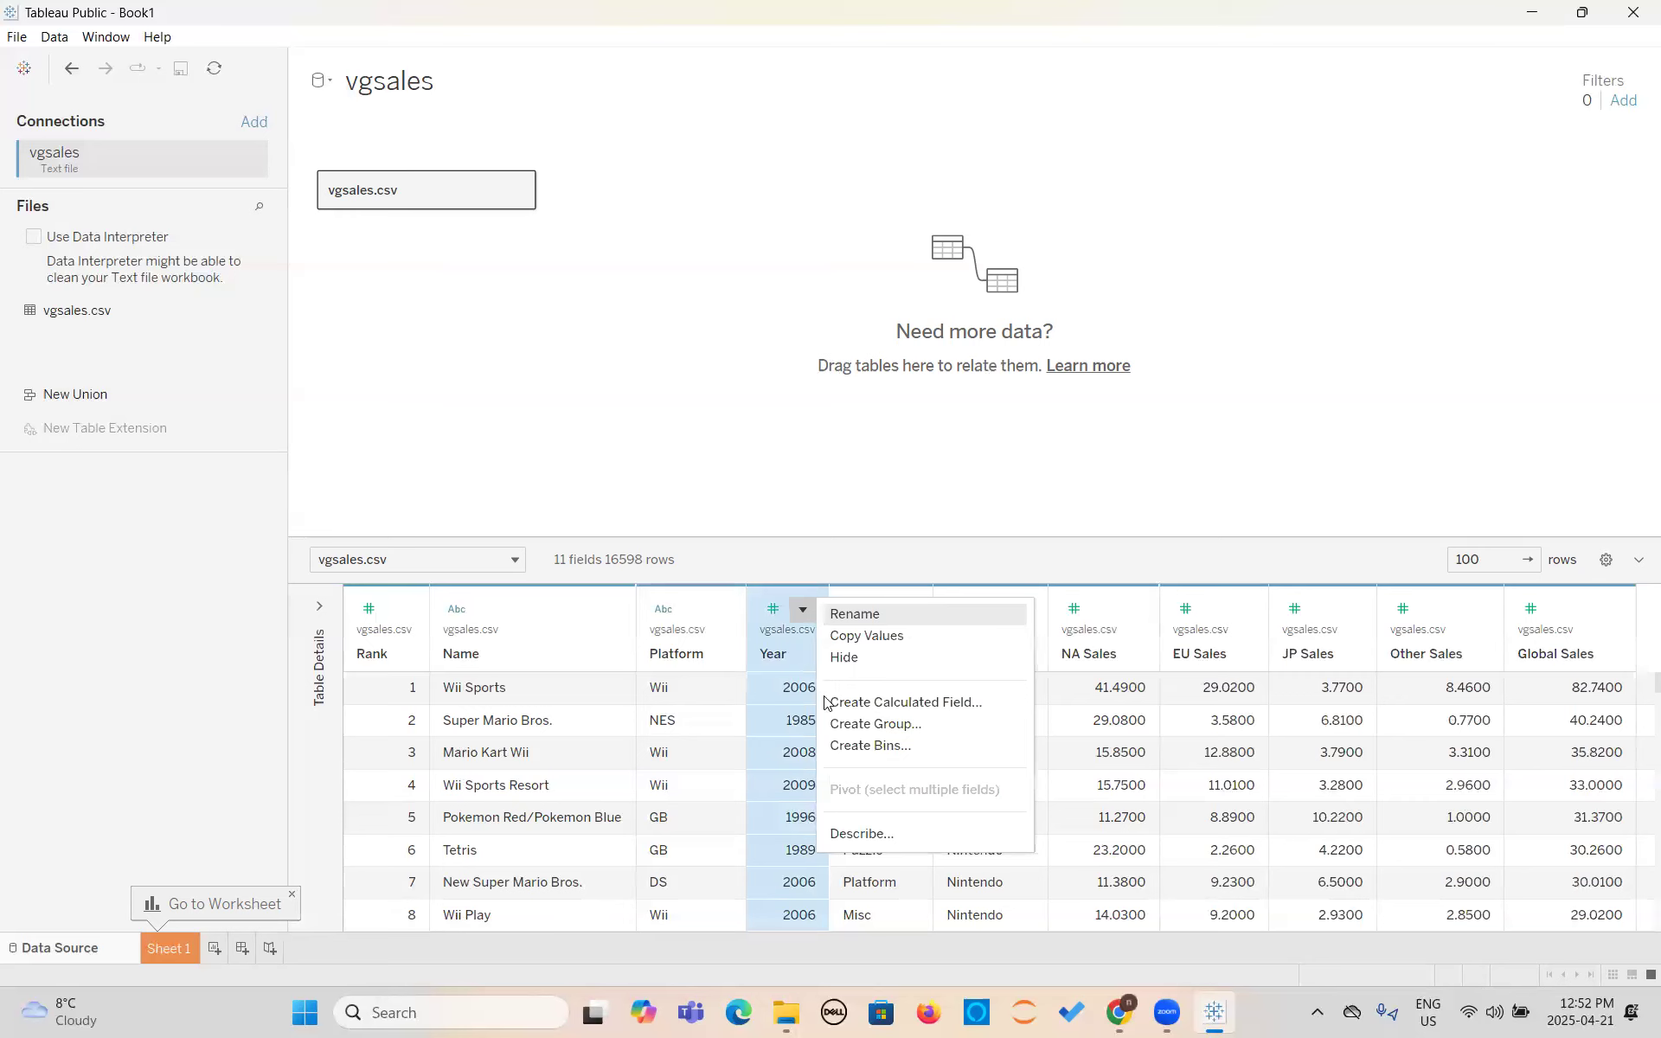
pyautogui.click(848, 830)
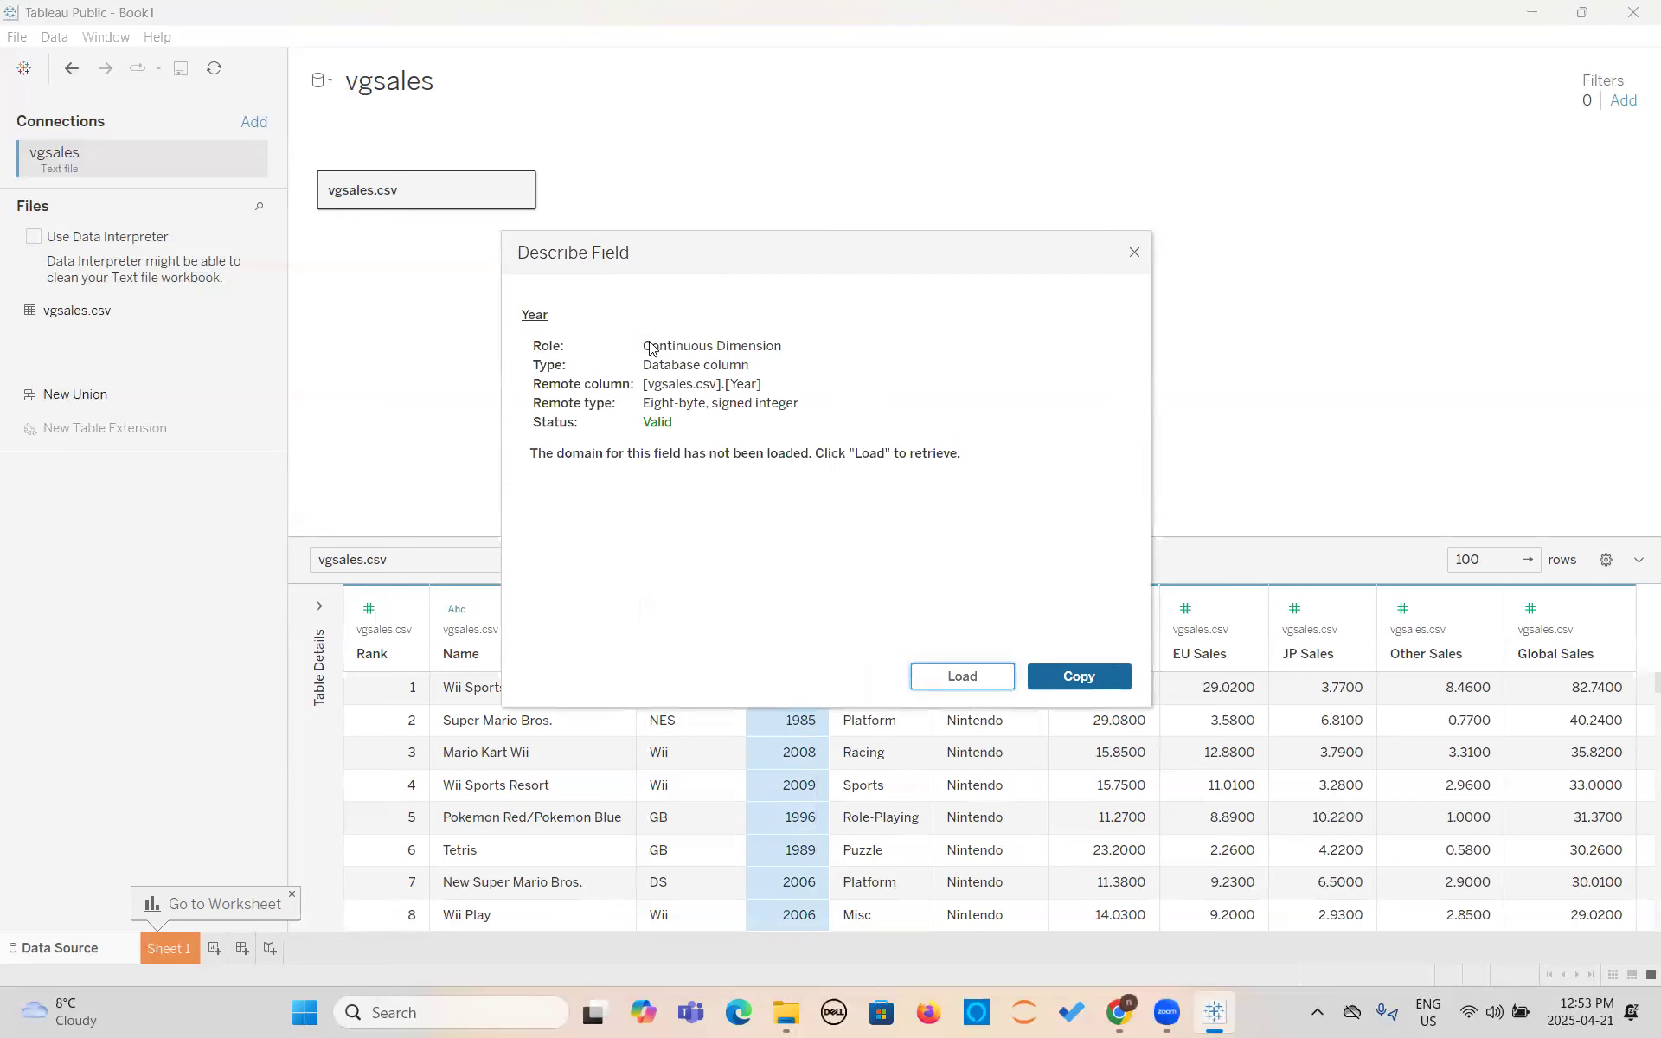
pyautogui.moveTo(650, 346); pyautogui.dragTo(785, 350)
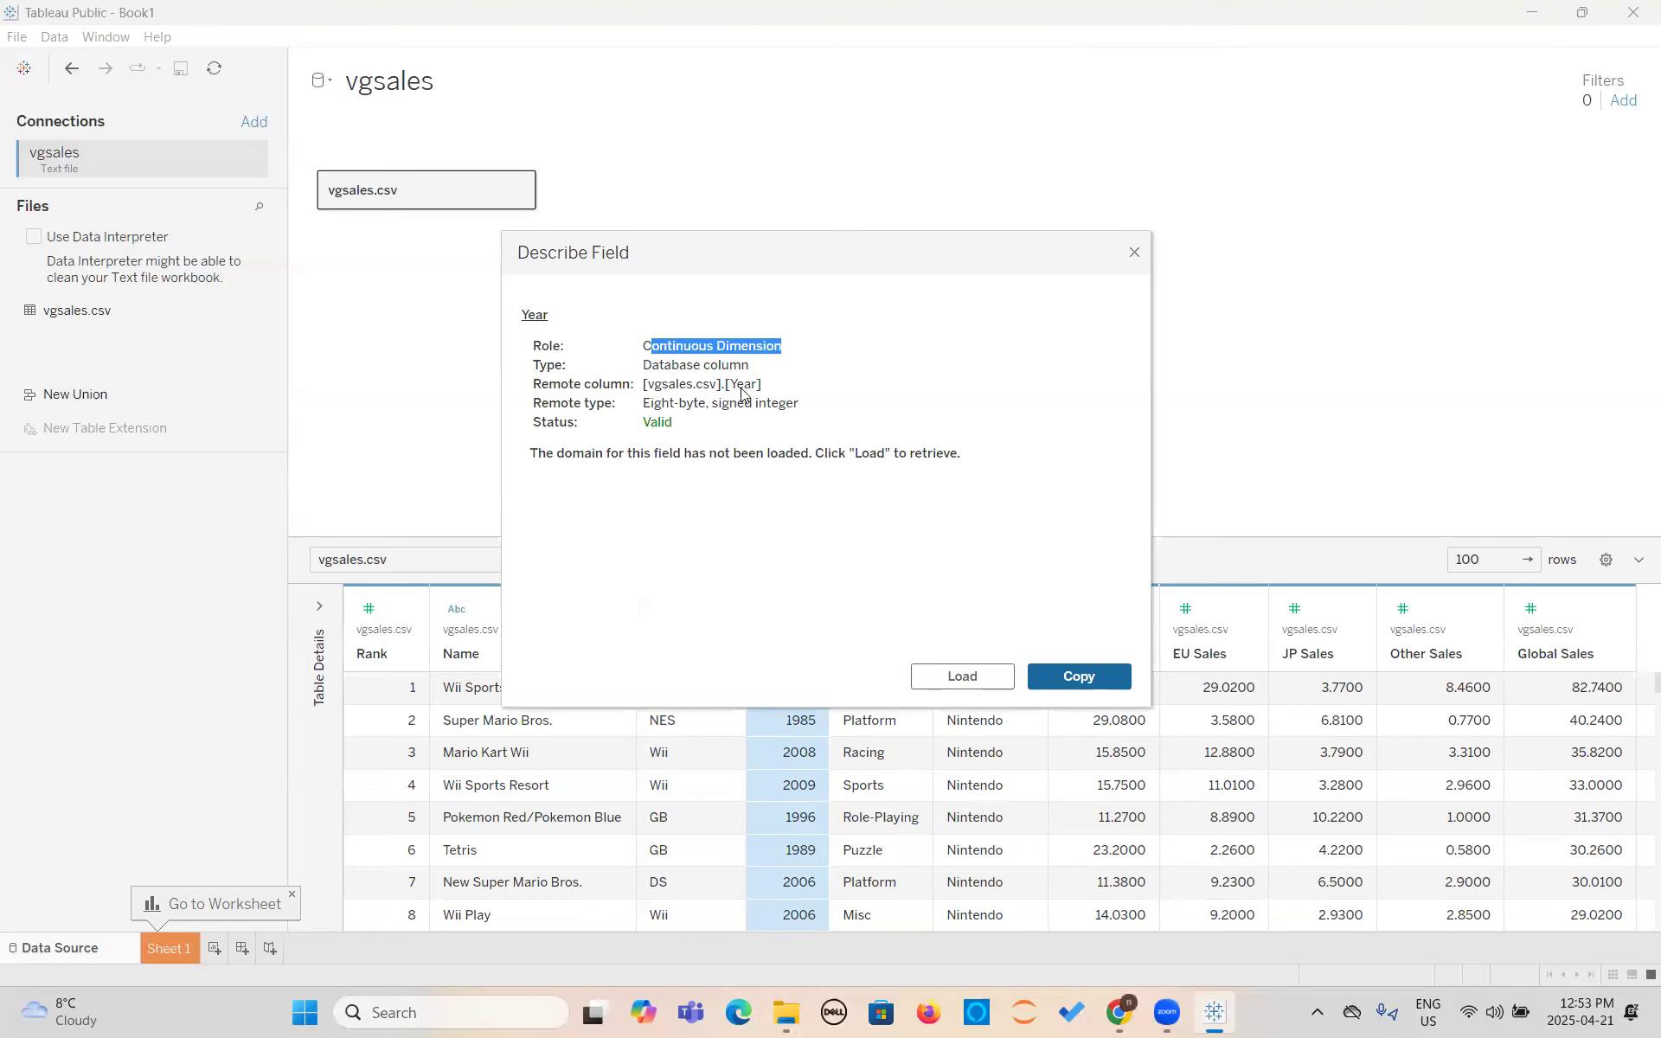
pyautogui.click(960, 679)
pyautogui.scroll(-4, 573, 537)
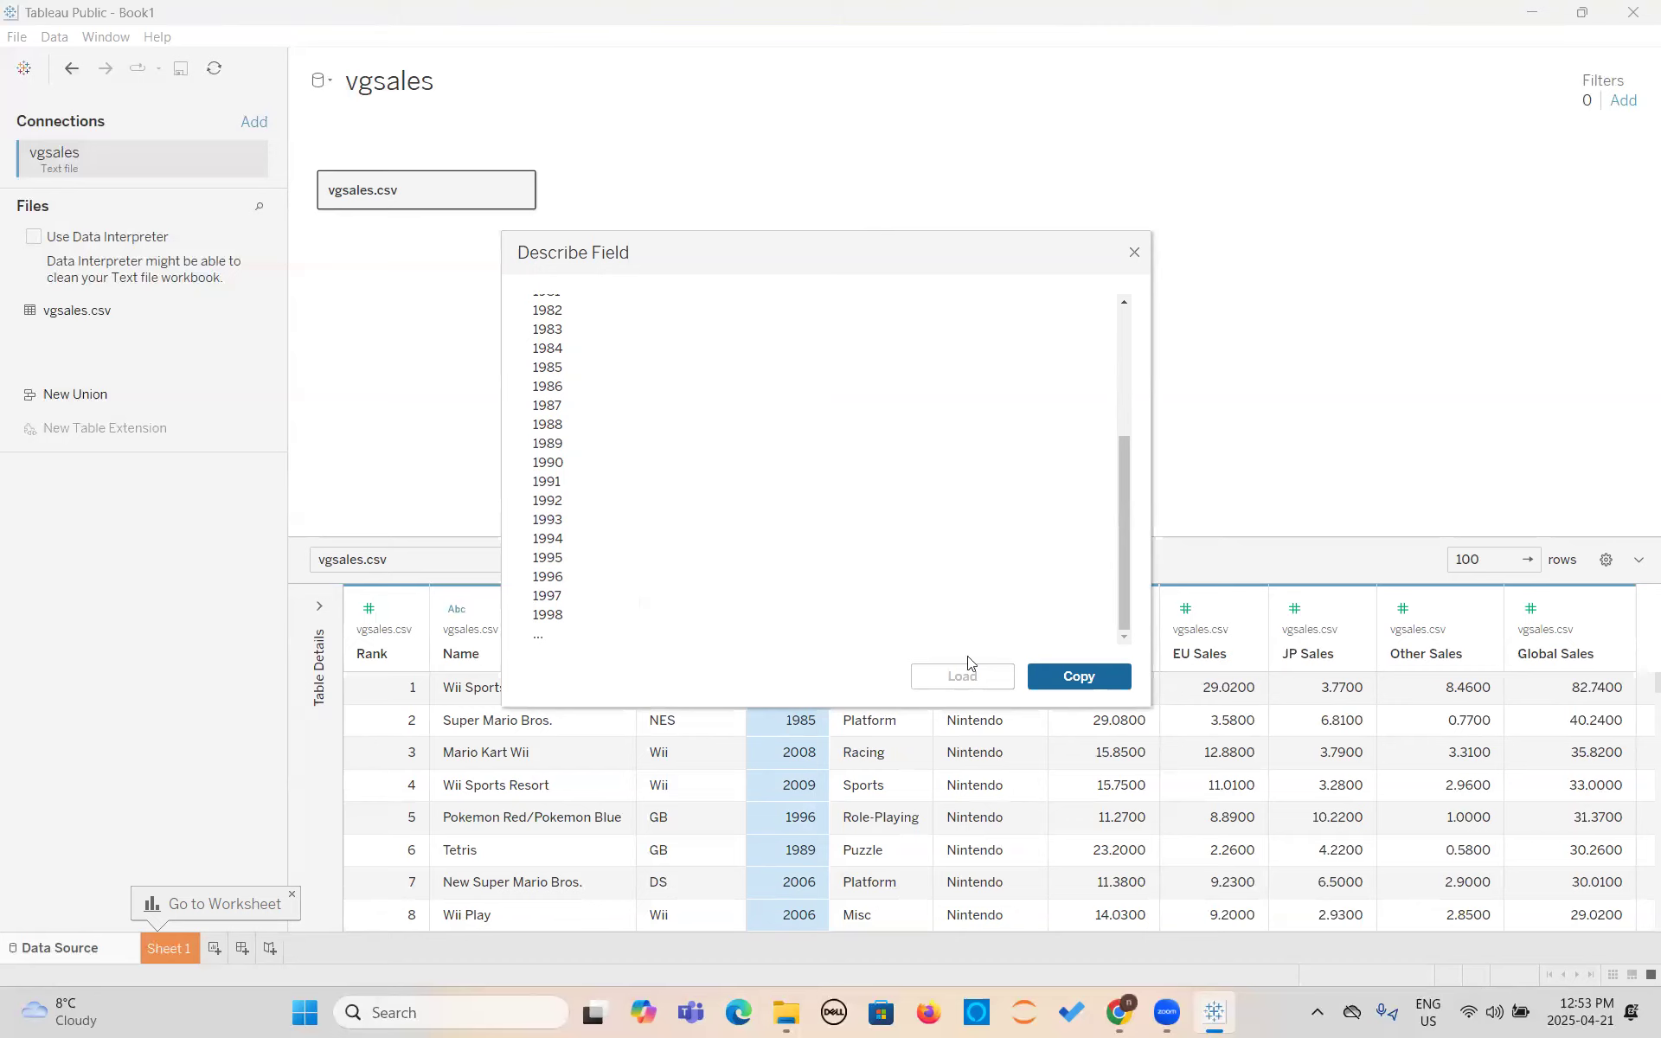
pyautogui.click(1135, 255)
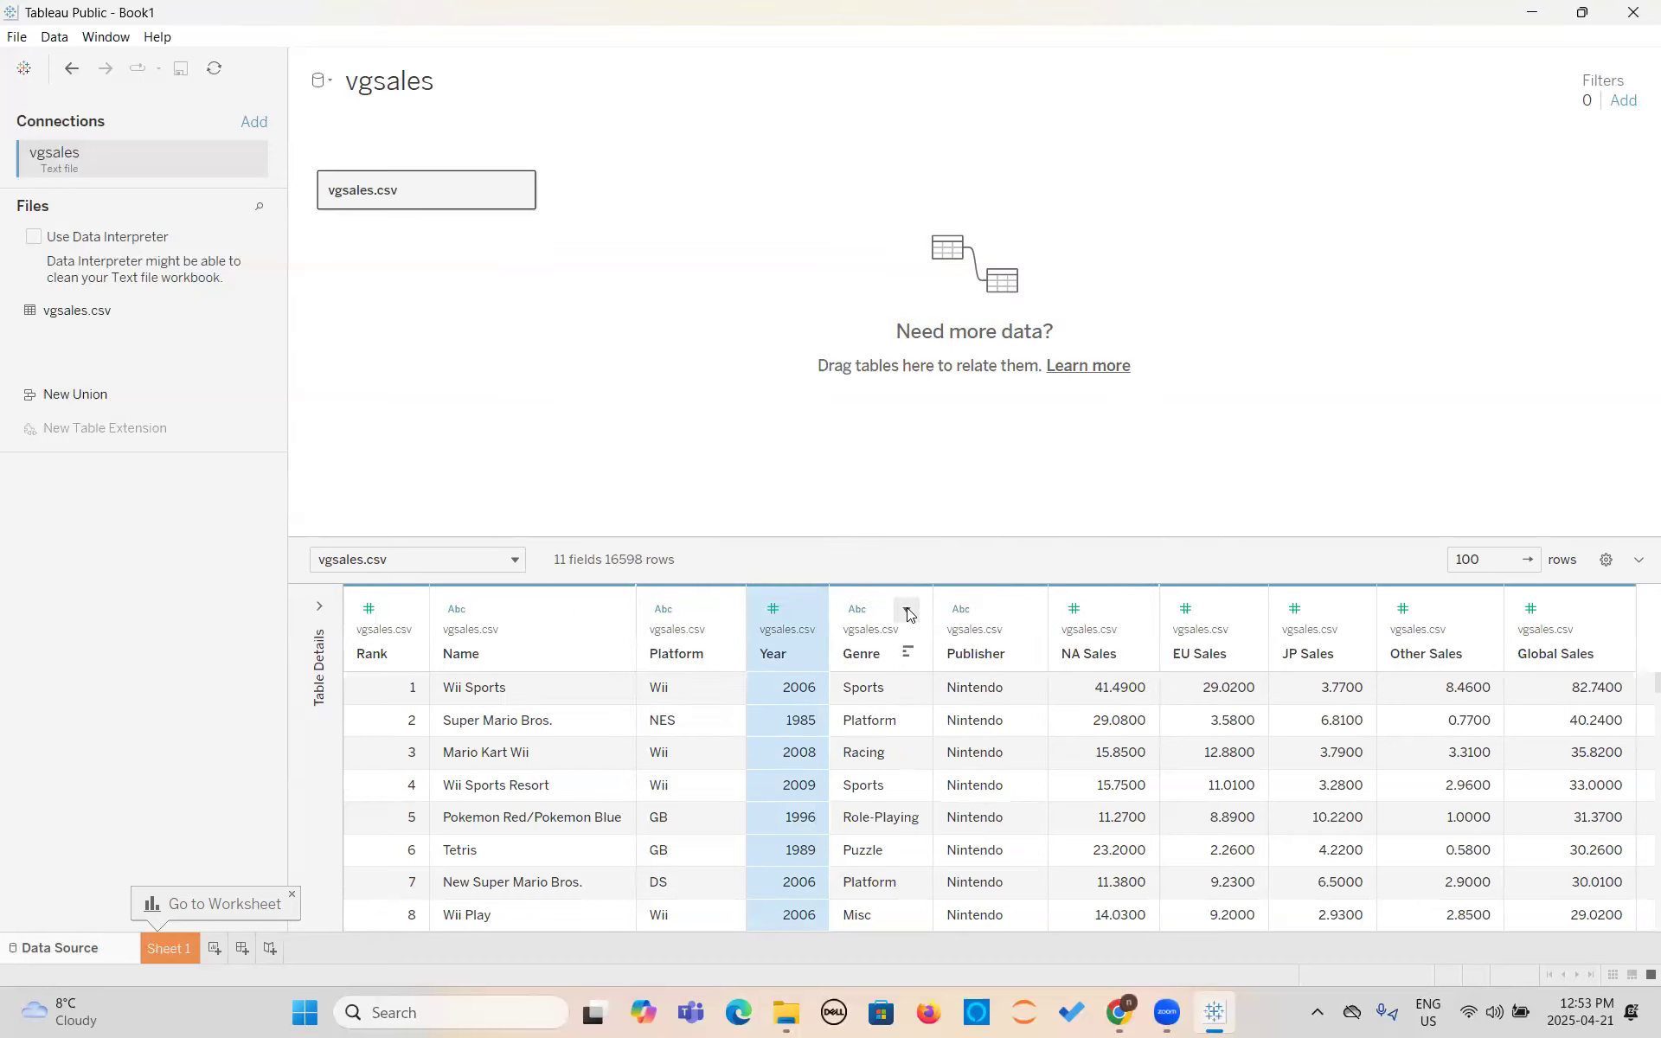
# - Examine the description of the Genre field, including its role and domain members, and close it
pyautogui.click(907, 613)
pyautogui.click(907, 614)
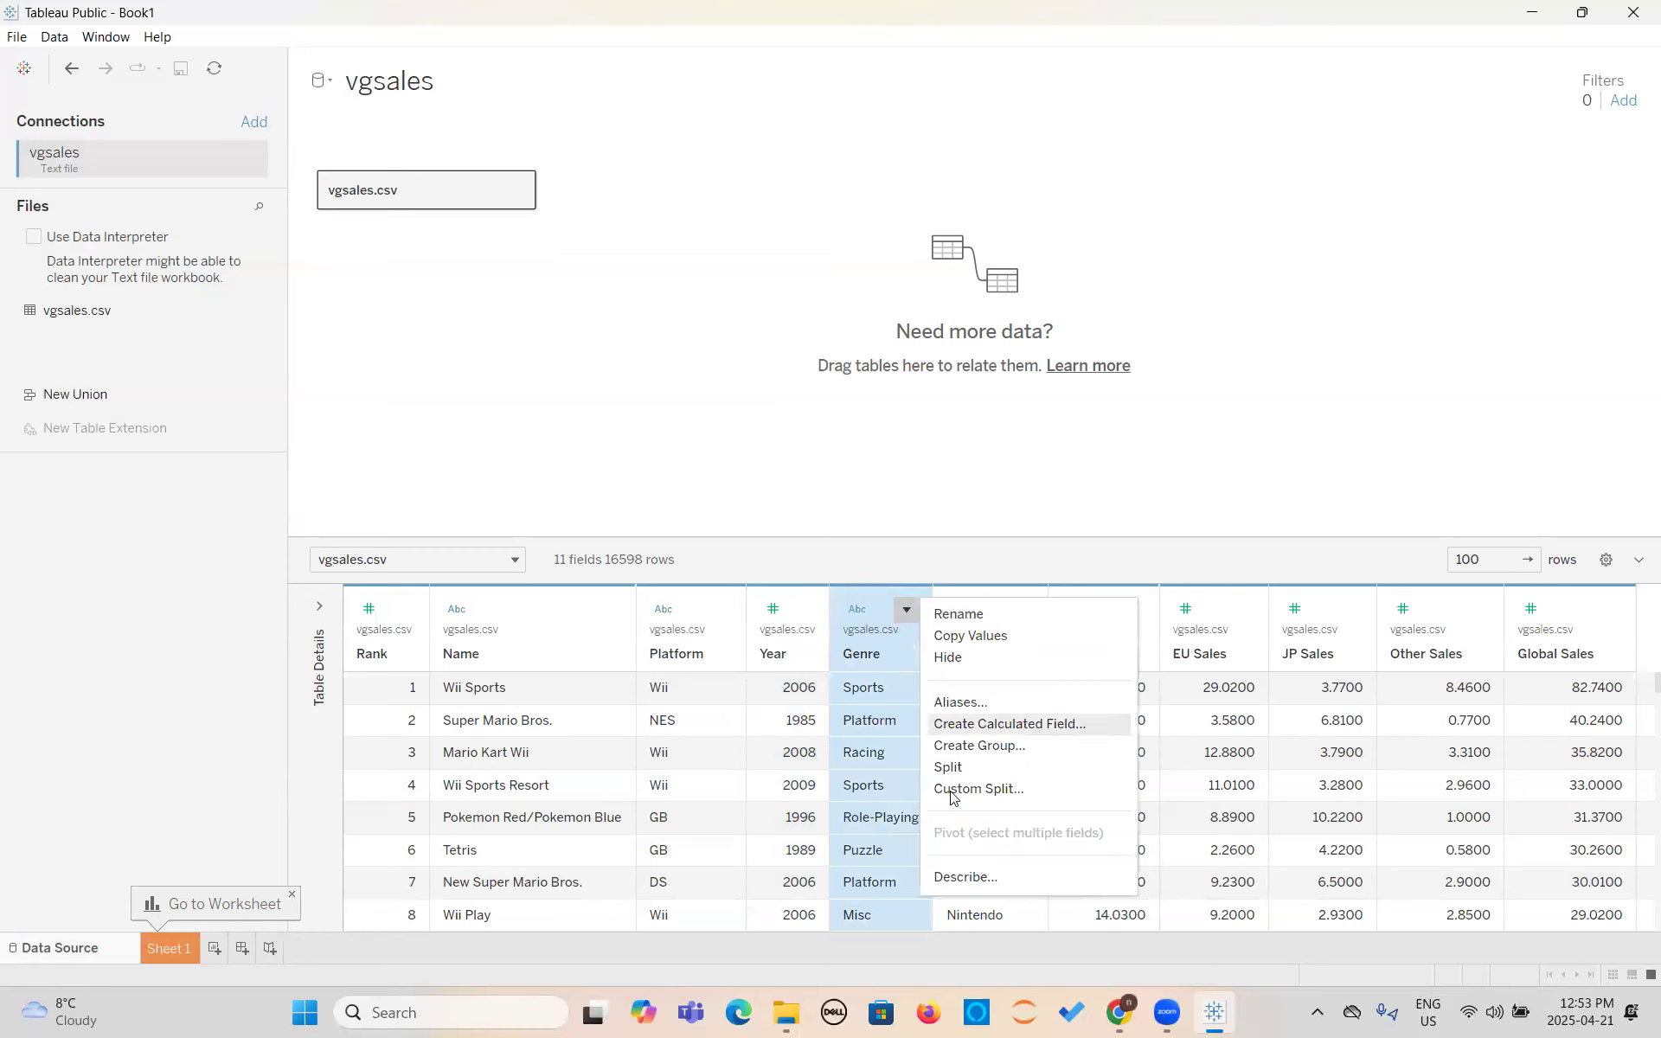
pyautogui.click(961, 873)
pyautogui.moveTo(643, 347); pyautogui.dragTo(758, 348)
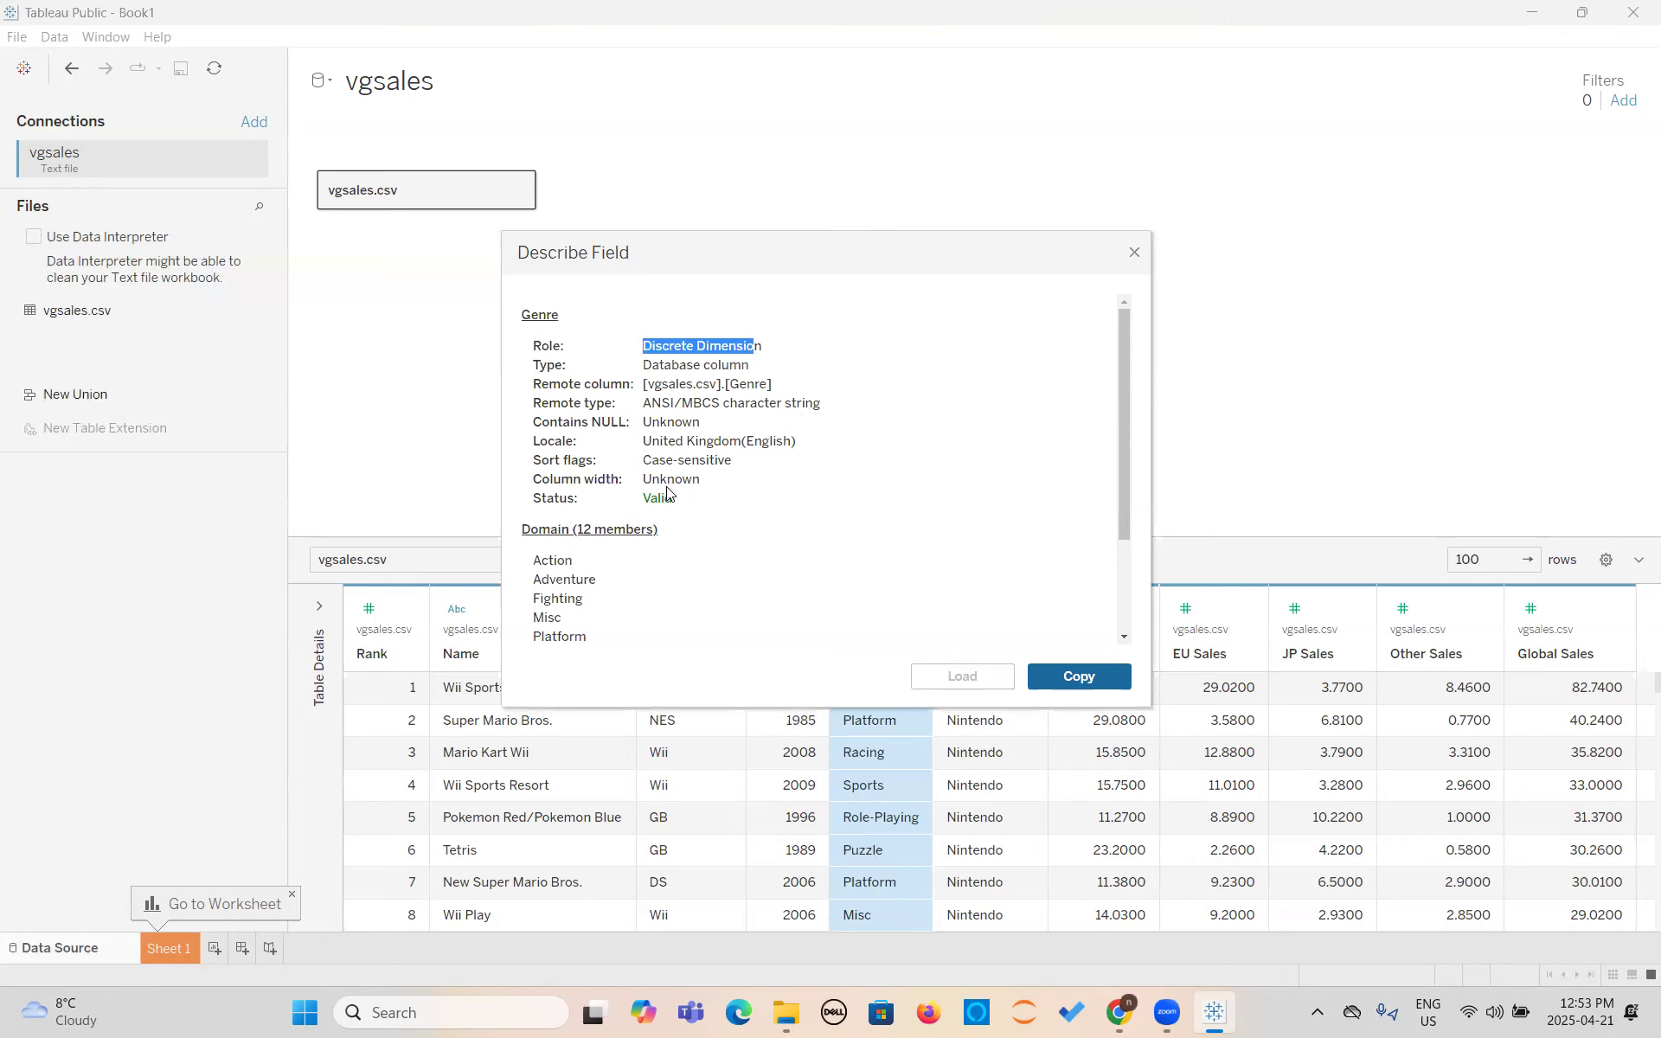
pyautogui.scroll(-3, 579, 632)
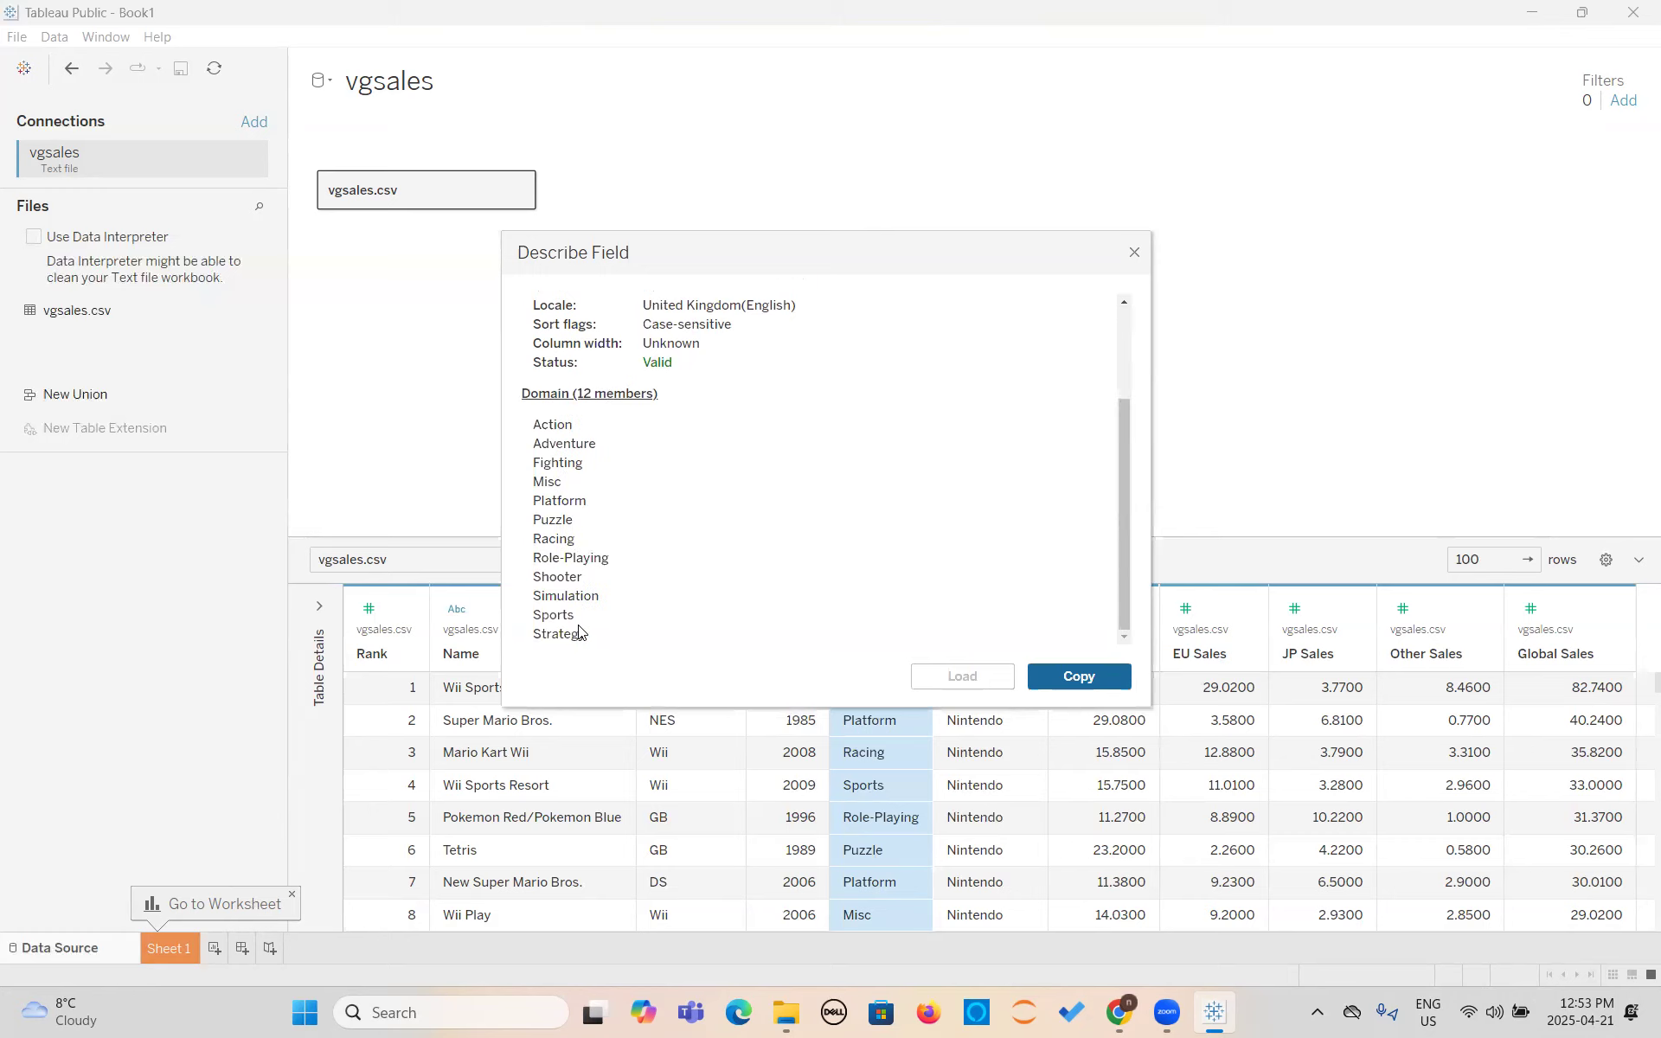
pyautogui.click(1132, 257)
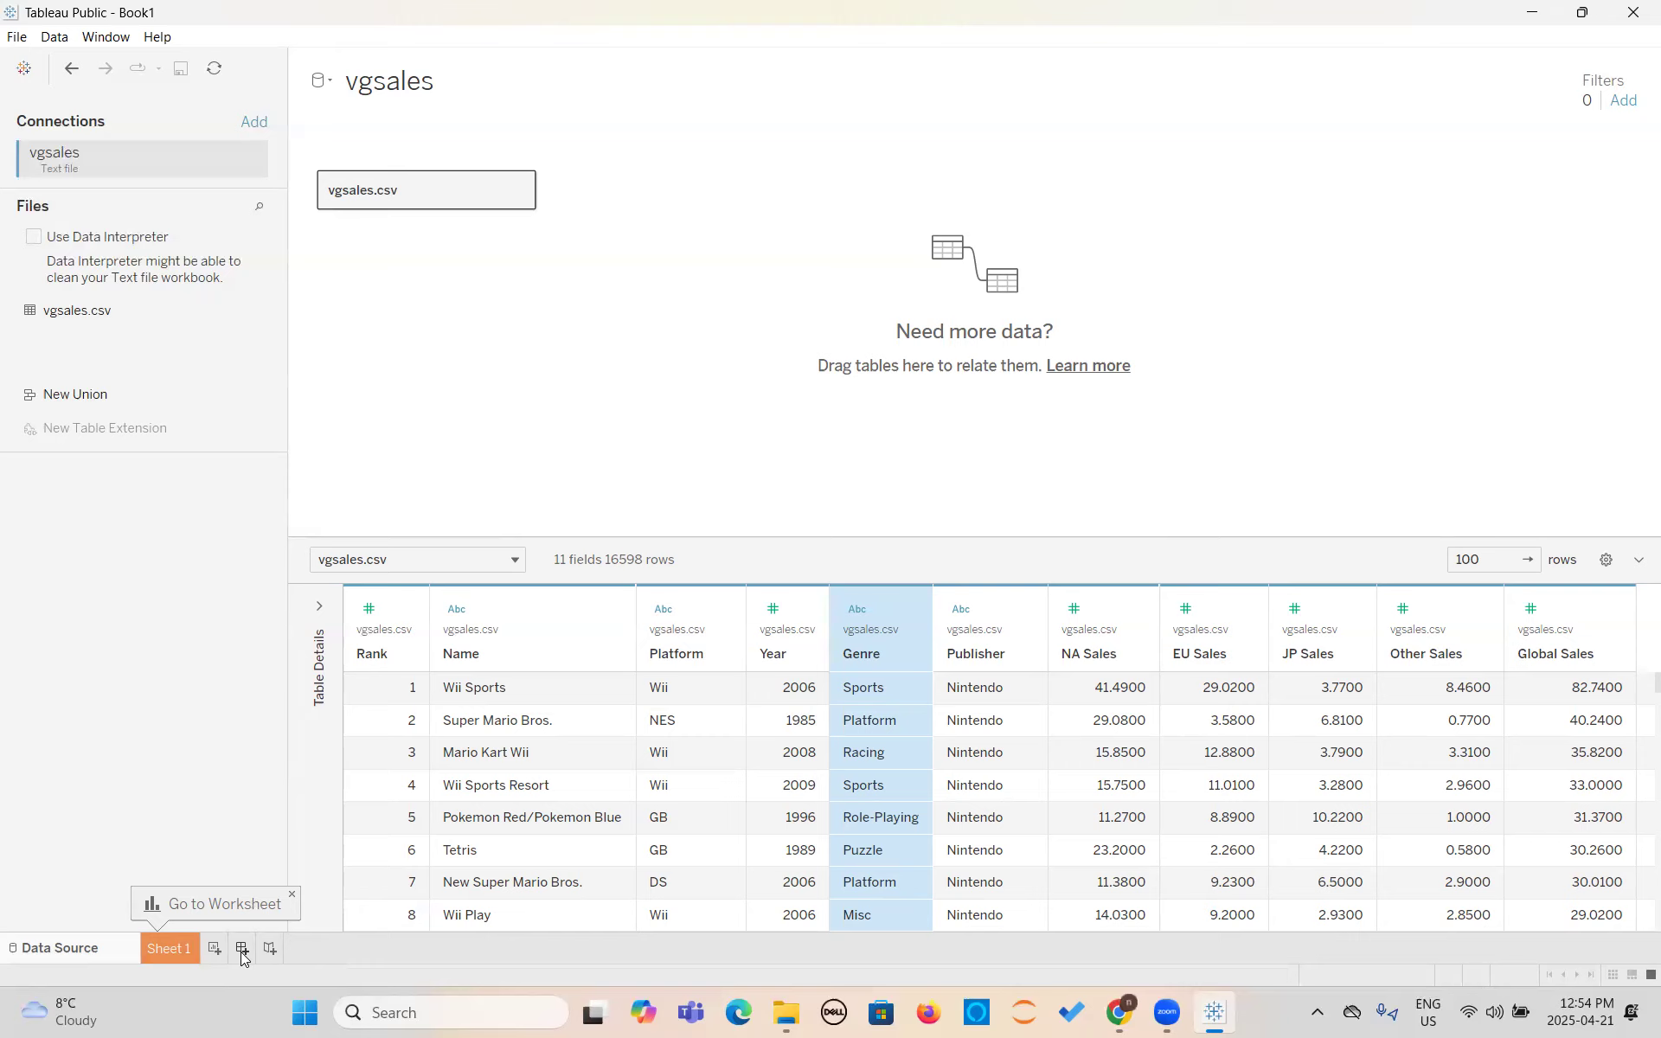
# - Open the Sheet 1 worksheet
pyautogui.click(162, 948)
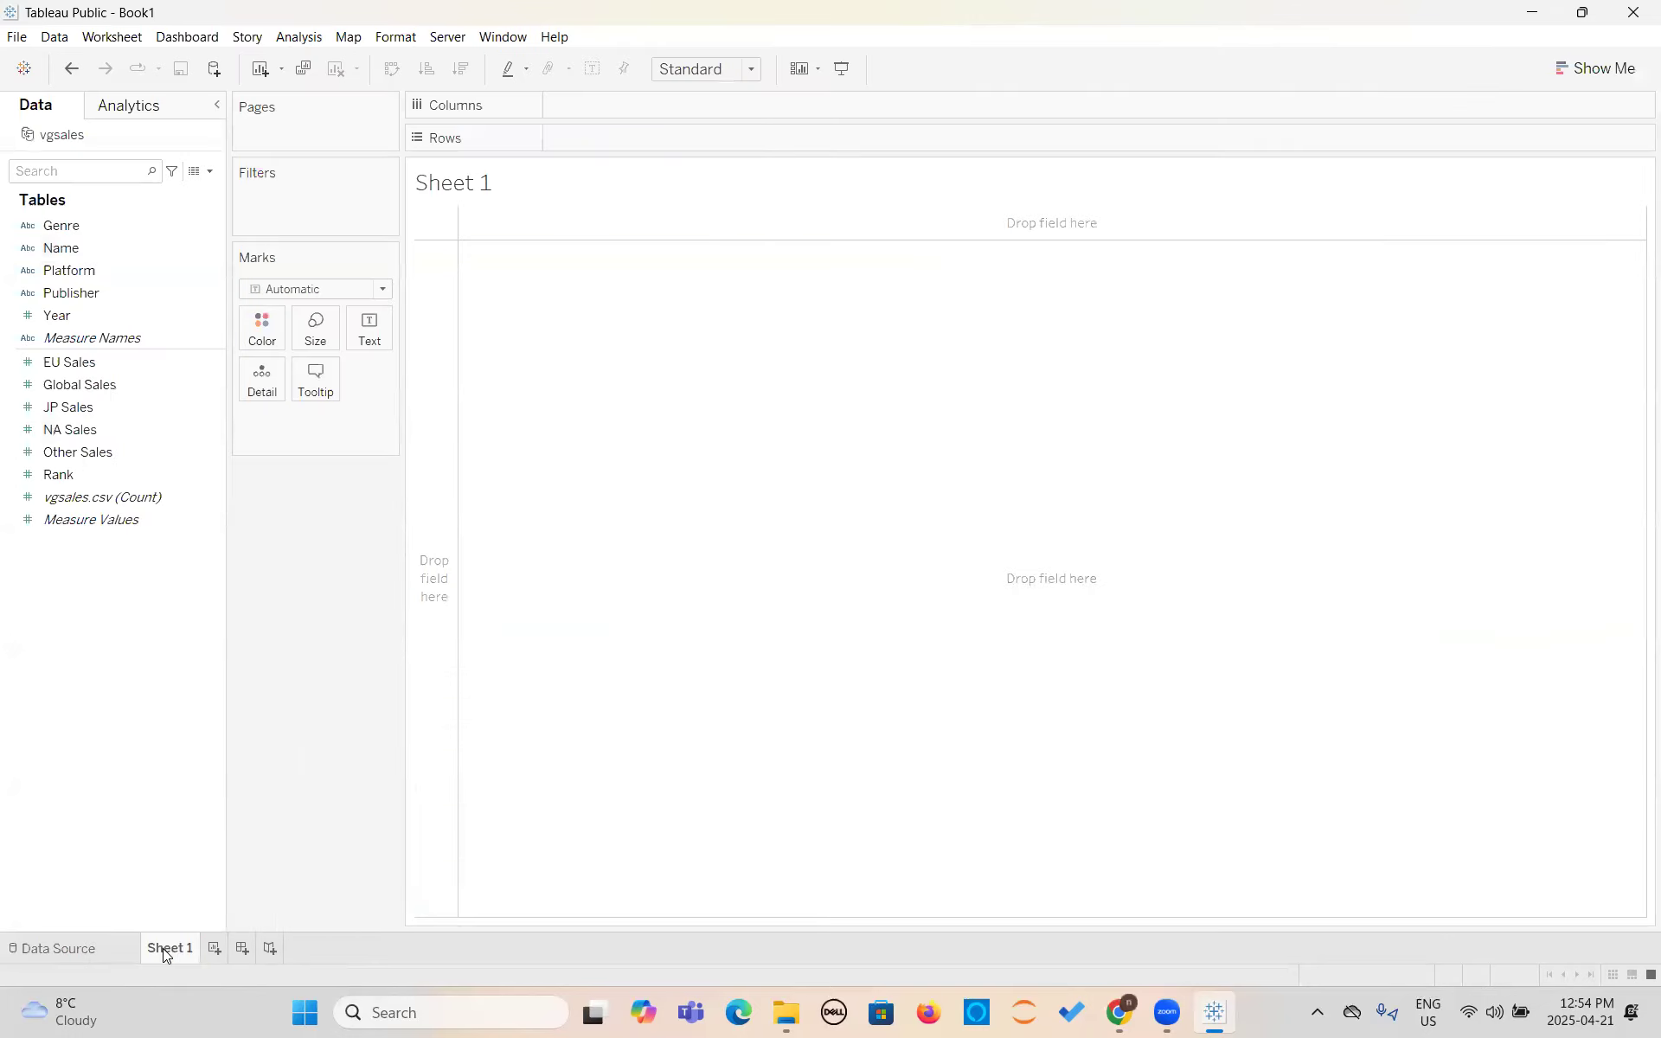
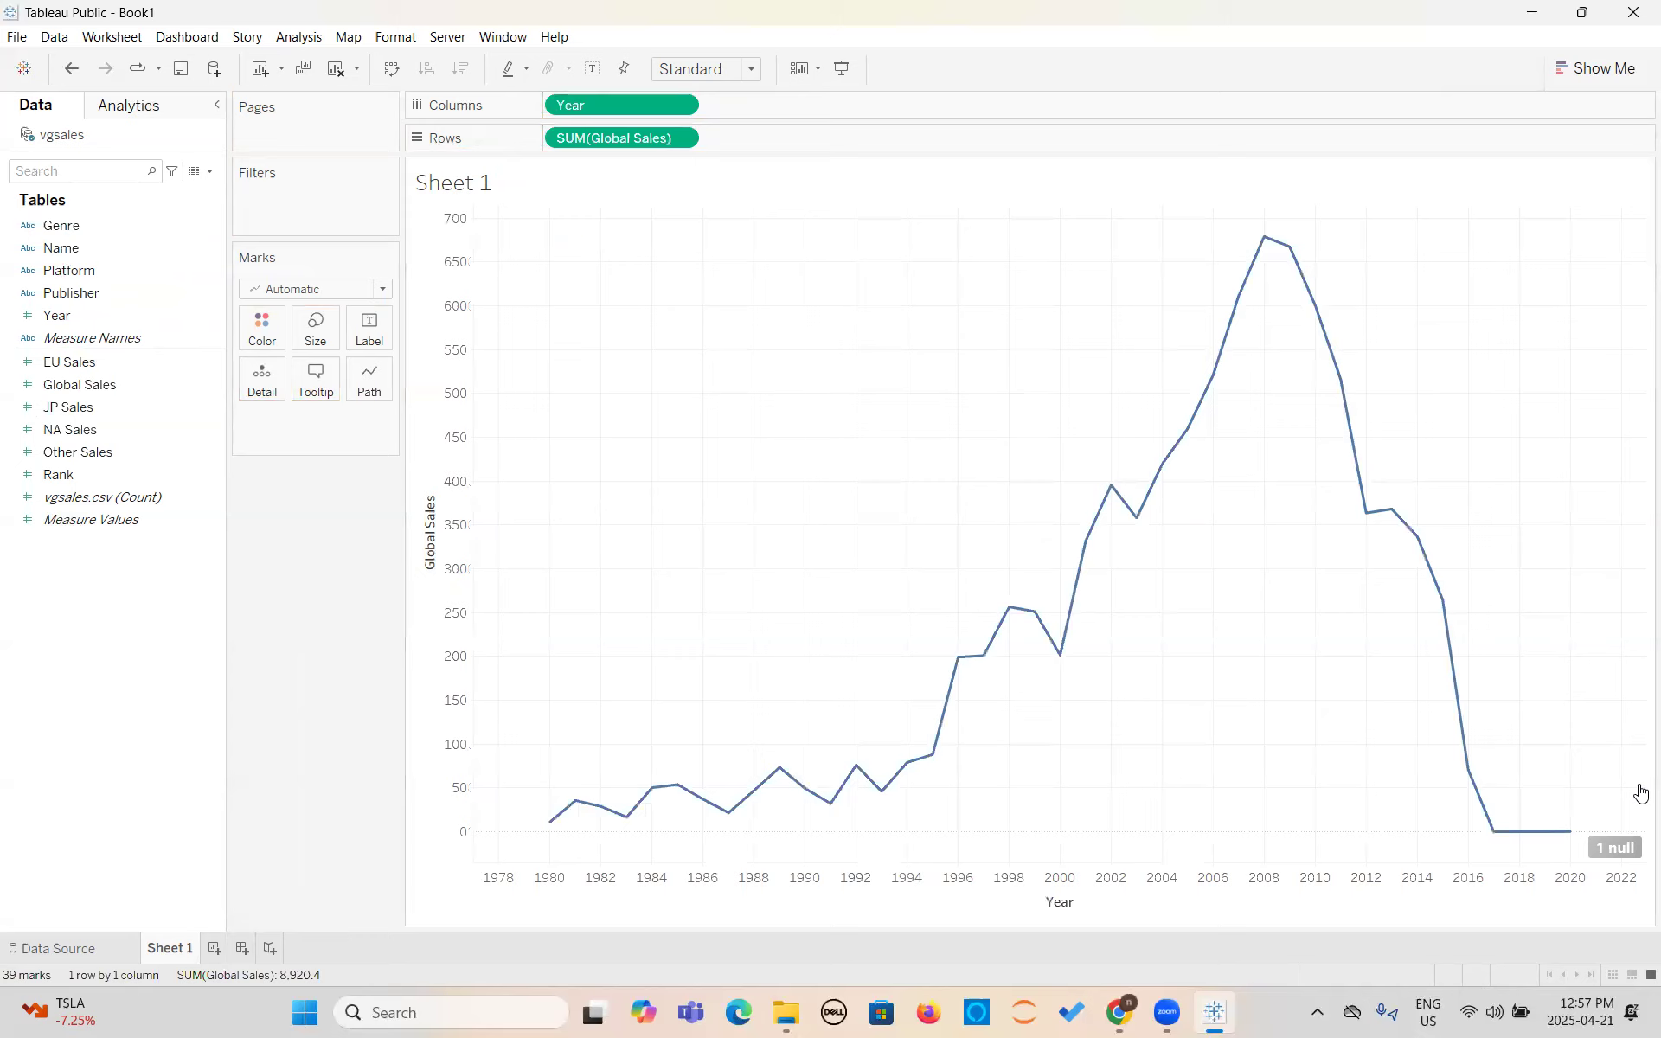
# - Try the continuous area chart for global sales by year, and switch back to the continuous line chart
pyautogui.click(1580, 69)
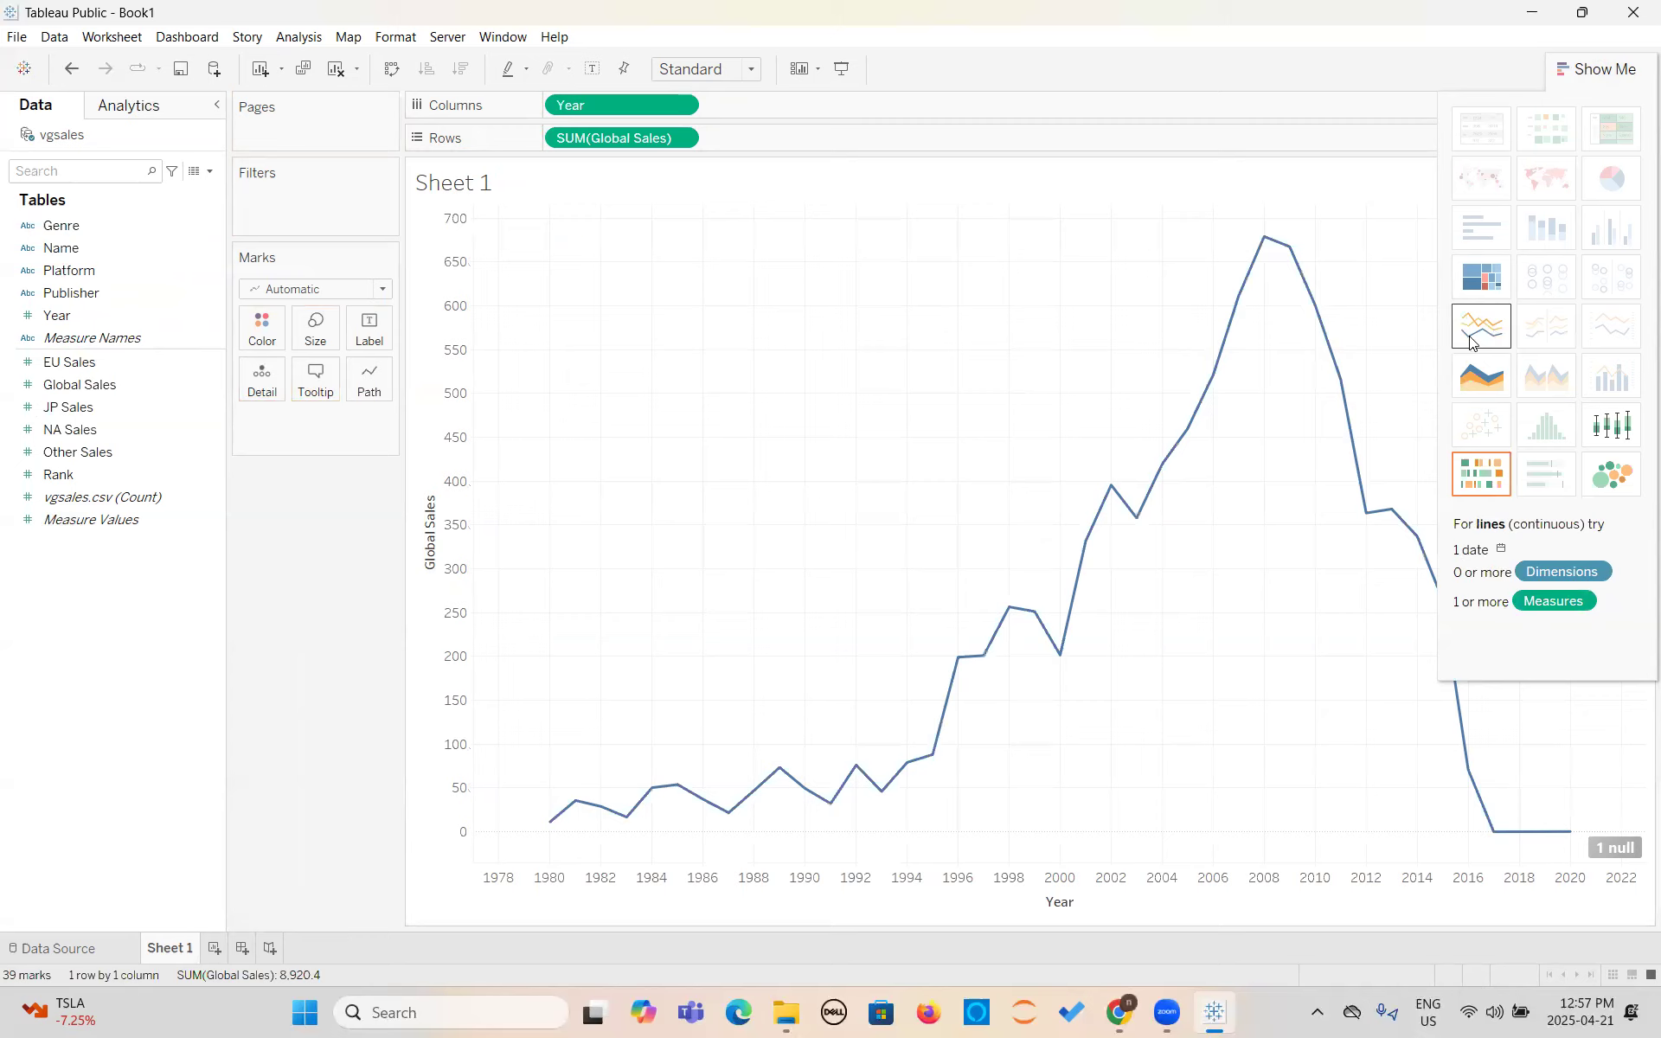
pyautogui.click(1483, 385)
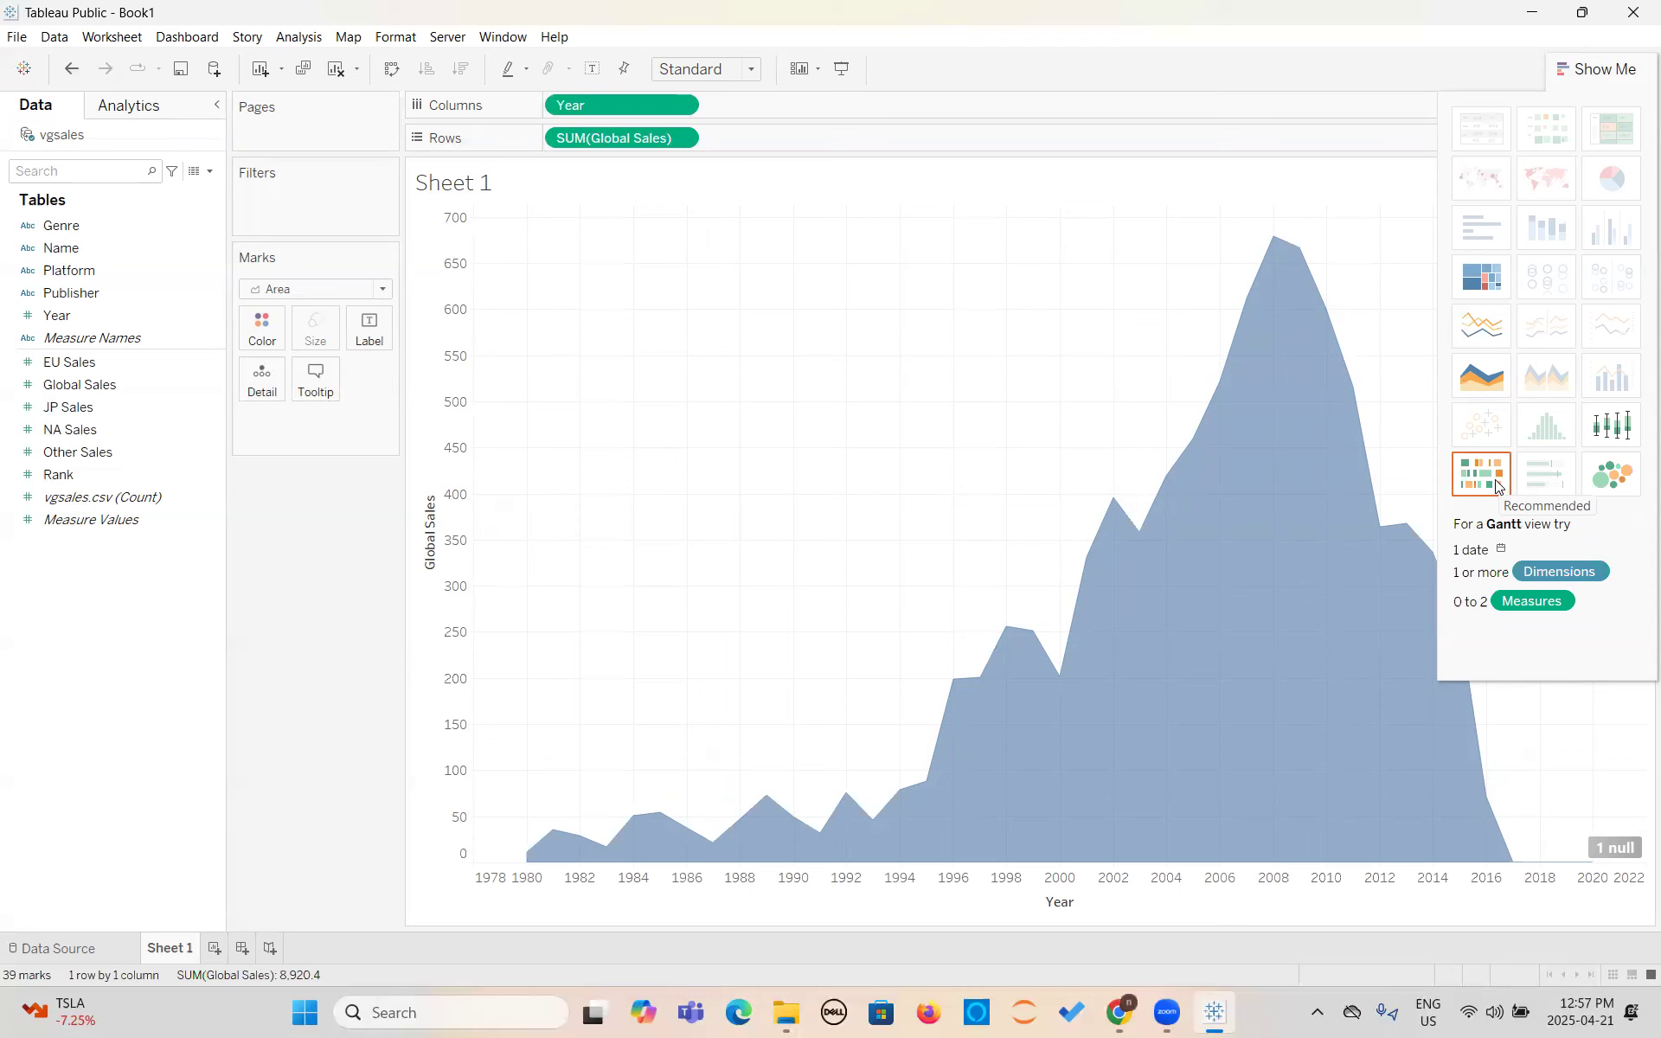
pyautogui.click(1487, 340)
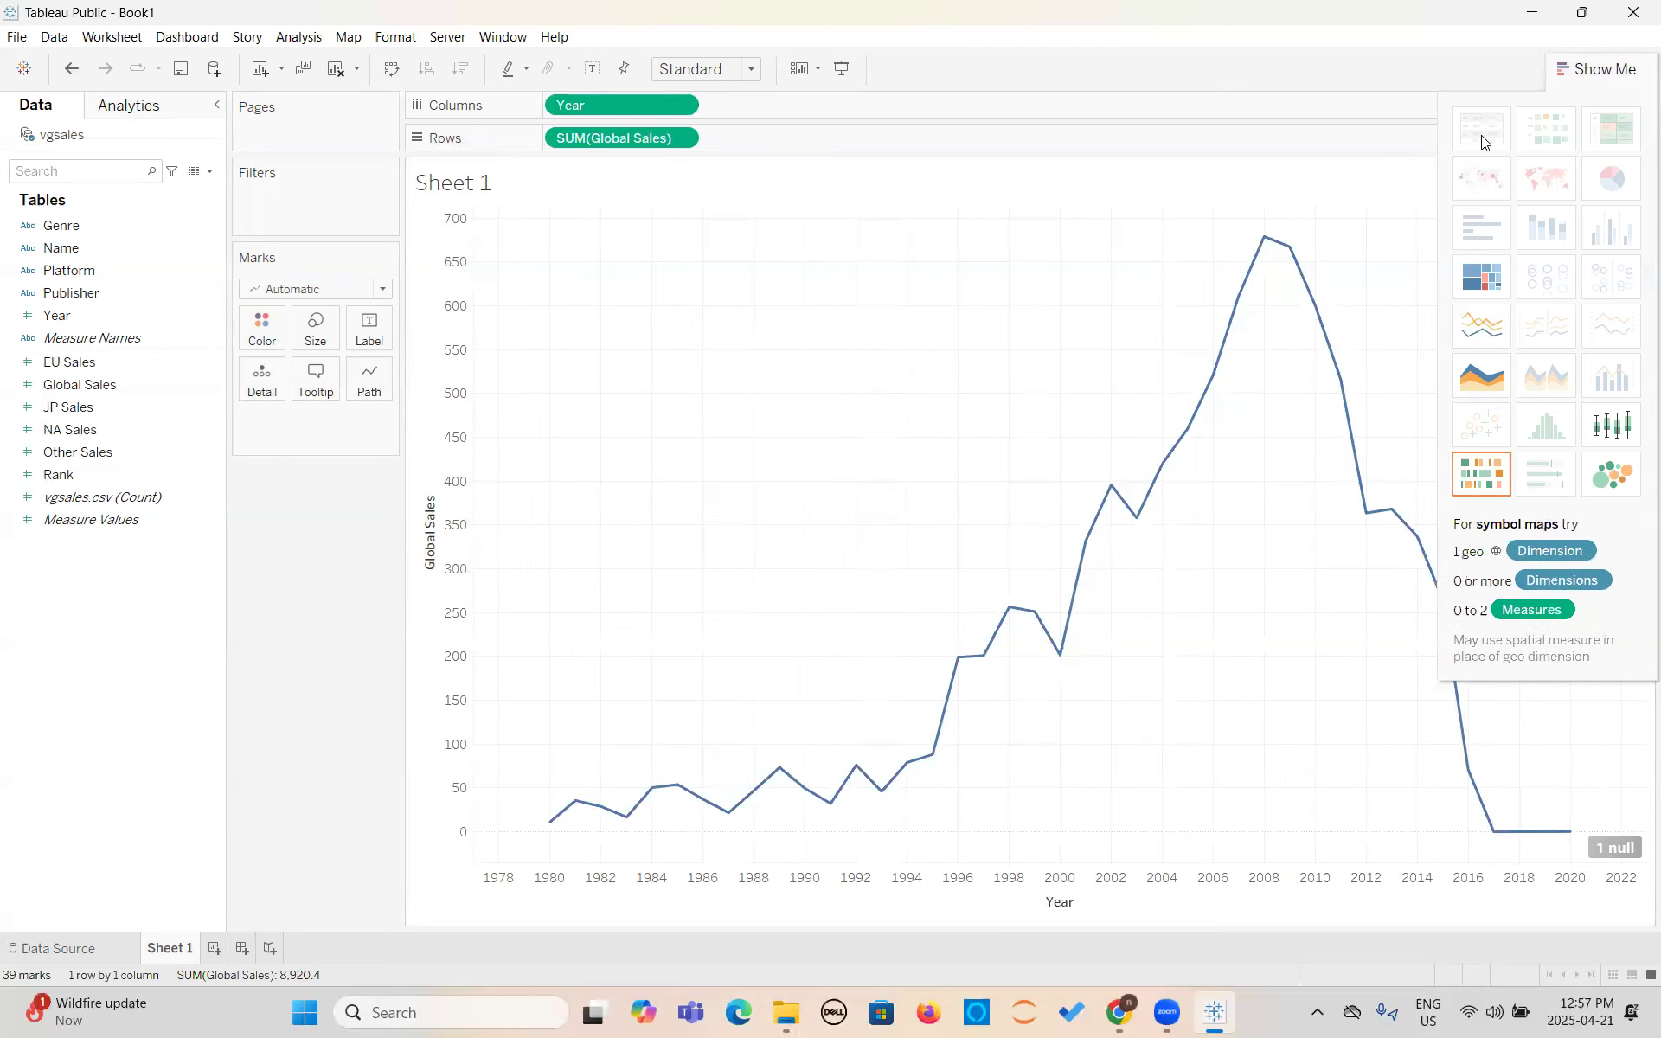
pyautogui.click(1589, 70)
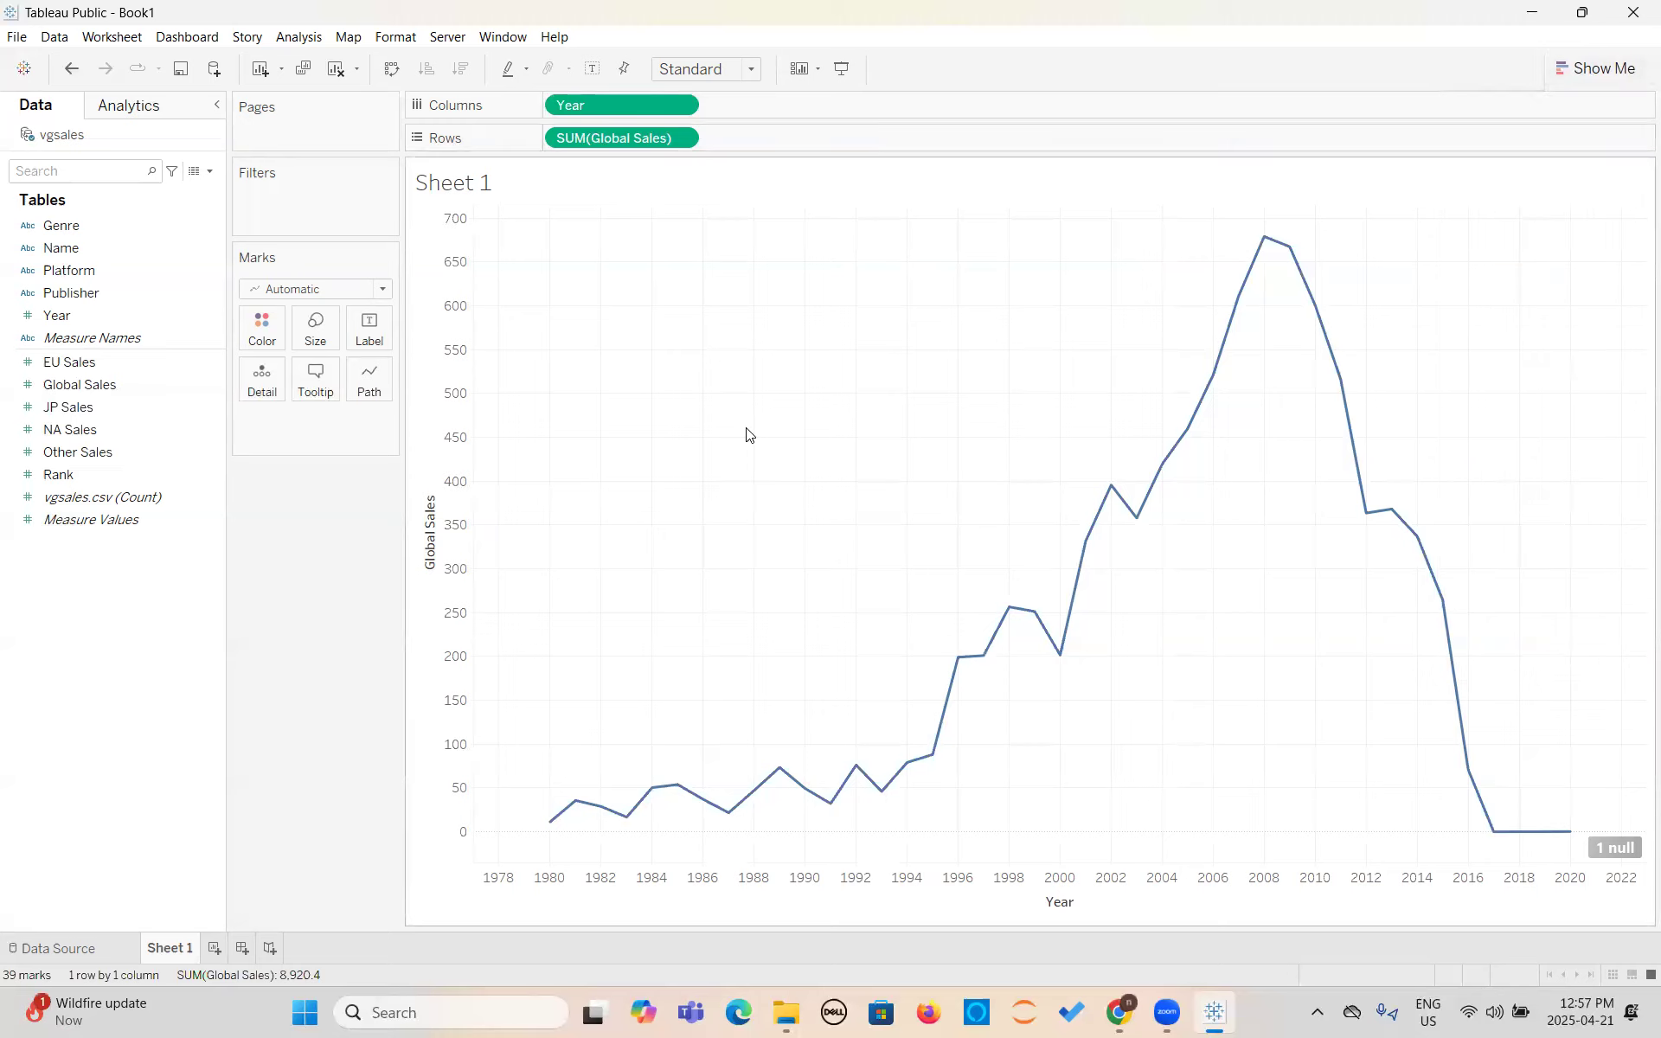
# - Split the sales chart by adding Genre to Columns, and move Genre to Rows ahead of Global Sales
pyautogui.moveTo(603, 814)
pyautogui.moveTo(731, 814)
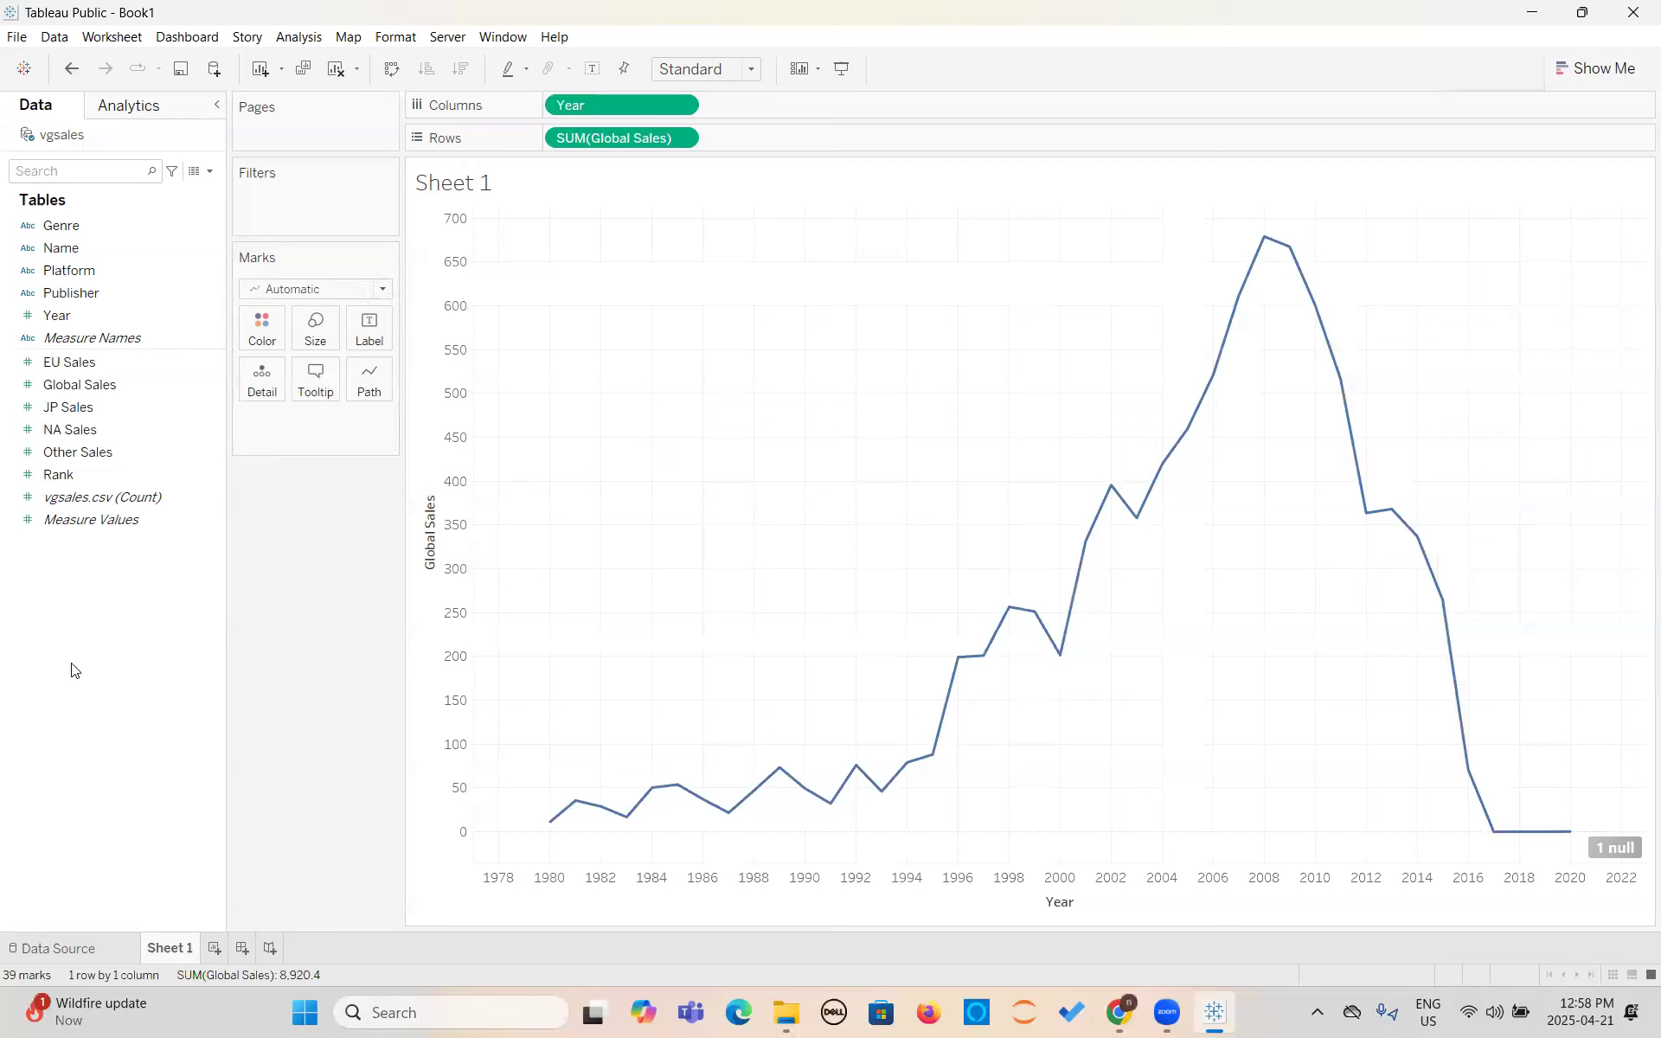
pyautogui.moveTo(61, 227); pyautogui.dragTo(740, 118)
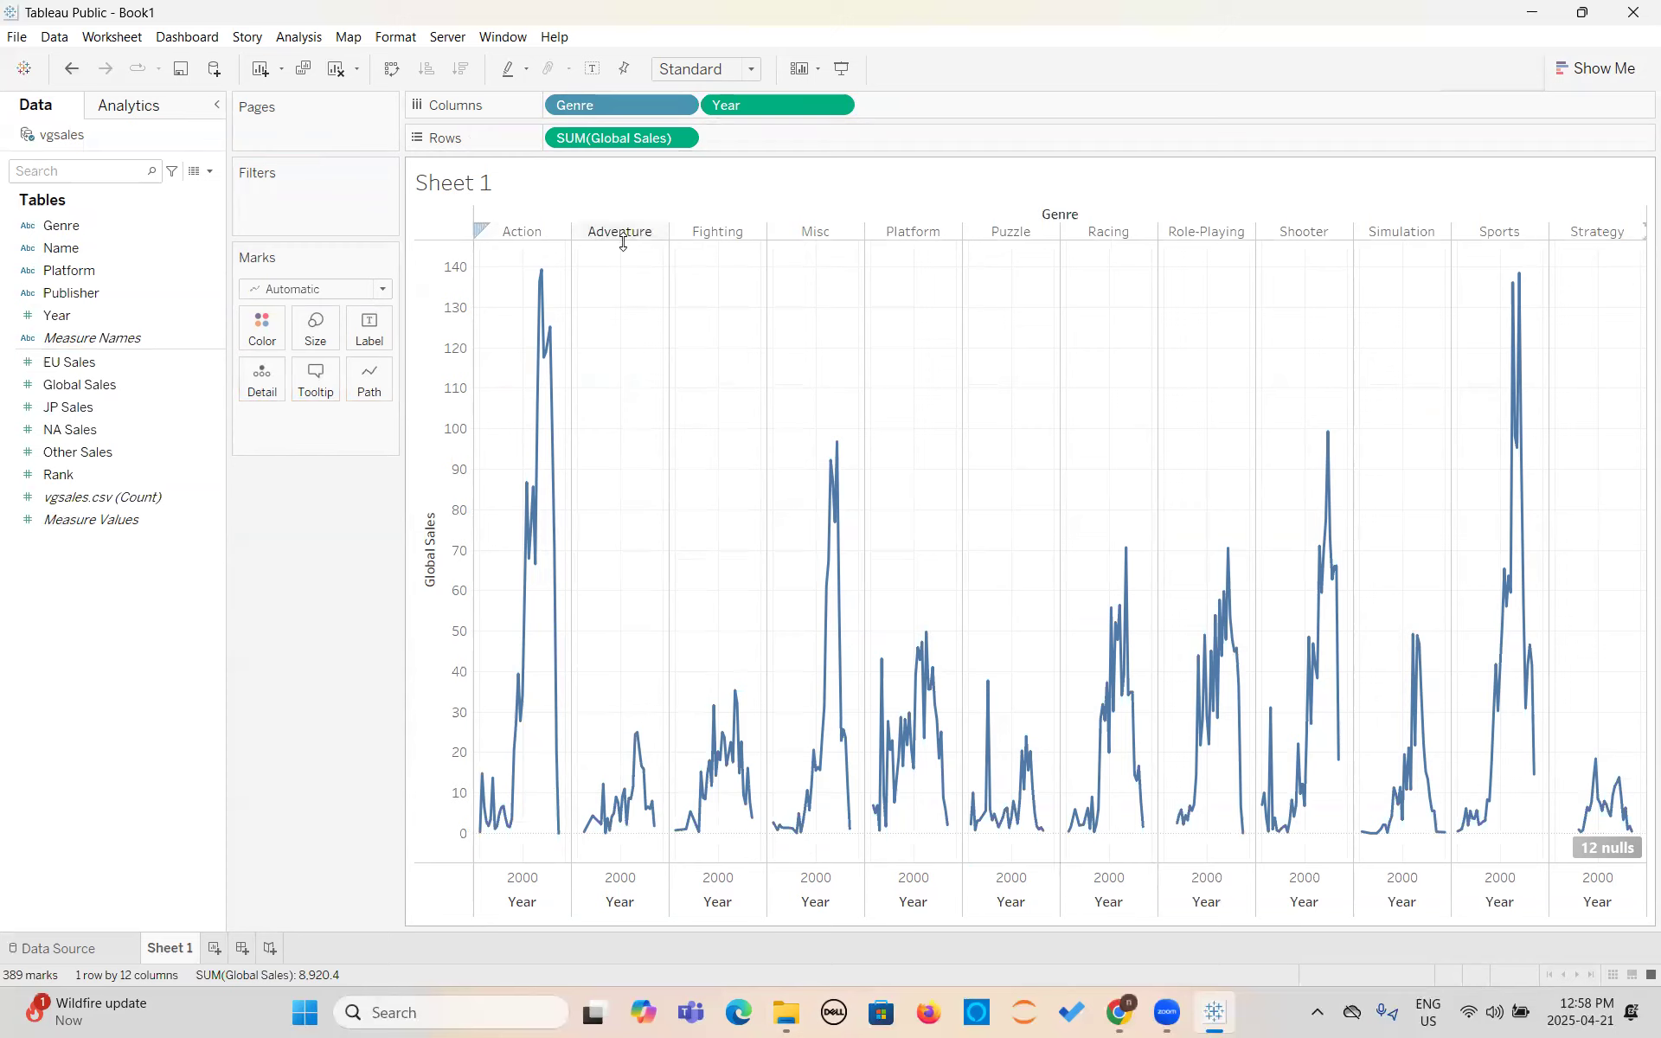
pyautogui.moveTo(551, 407)
pyautogui.moveTo(535, 348)
pyautogui.moveTo(543, 275)
pyautogui.moveTo(638, 105); pyautogui.dragTo(780, 141)
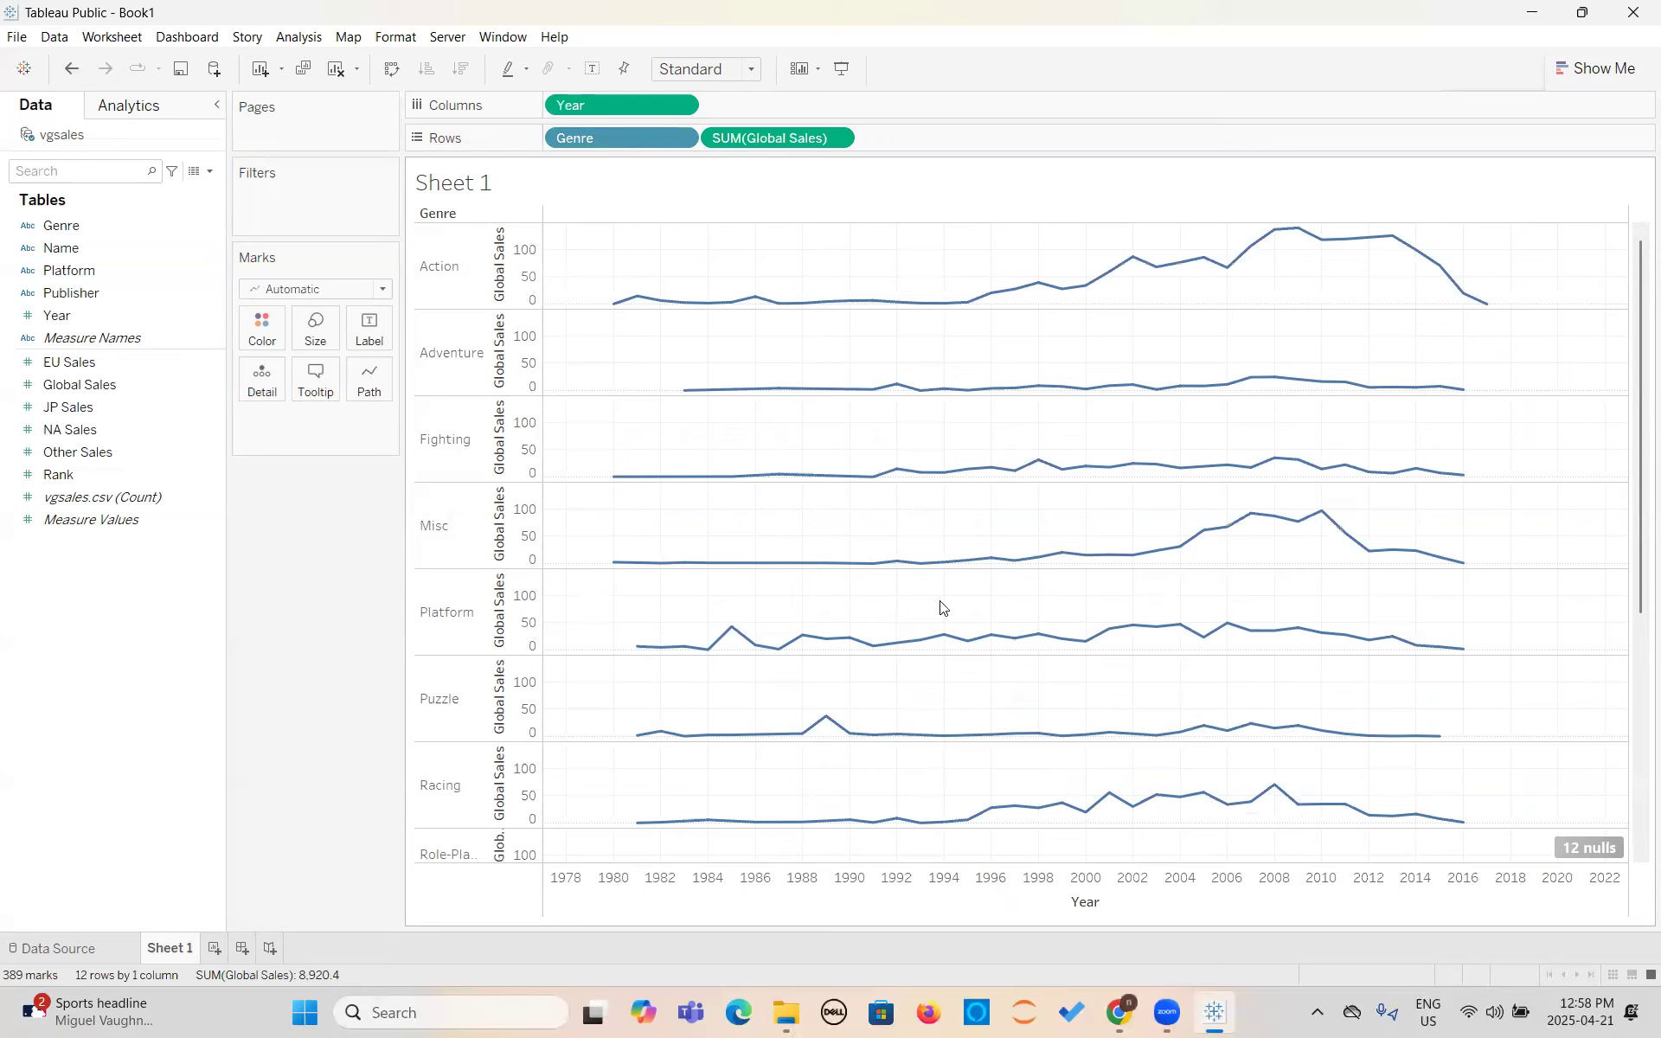
# - Clear the worksheet by removing Genre, Global Sales and Year from the shelves
pyautogui.moveTo(568, 150); pyautogui.dragTo(295, 242)
pyautogui.moveTo(593, 286); pyautogui.dragTo(113, 312)
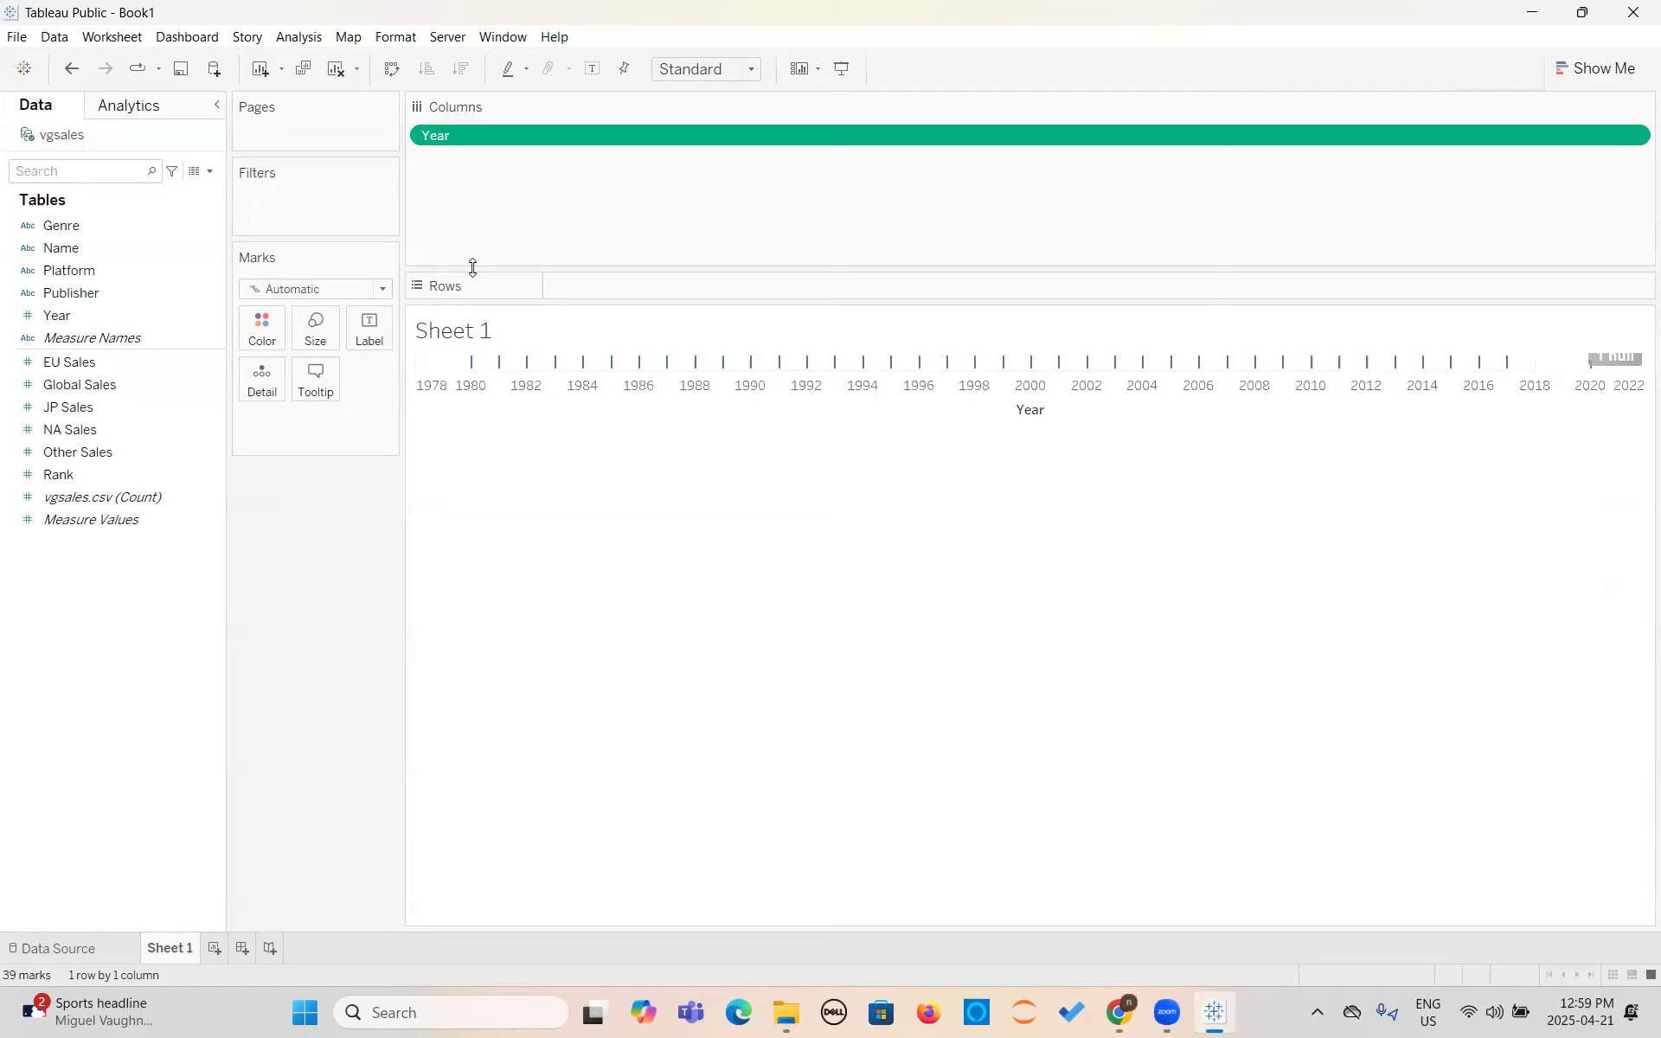
pyautogui.moveTo(526, 138); pyautogui.dragTo(285, 312)
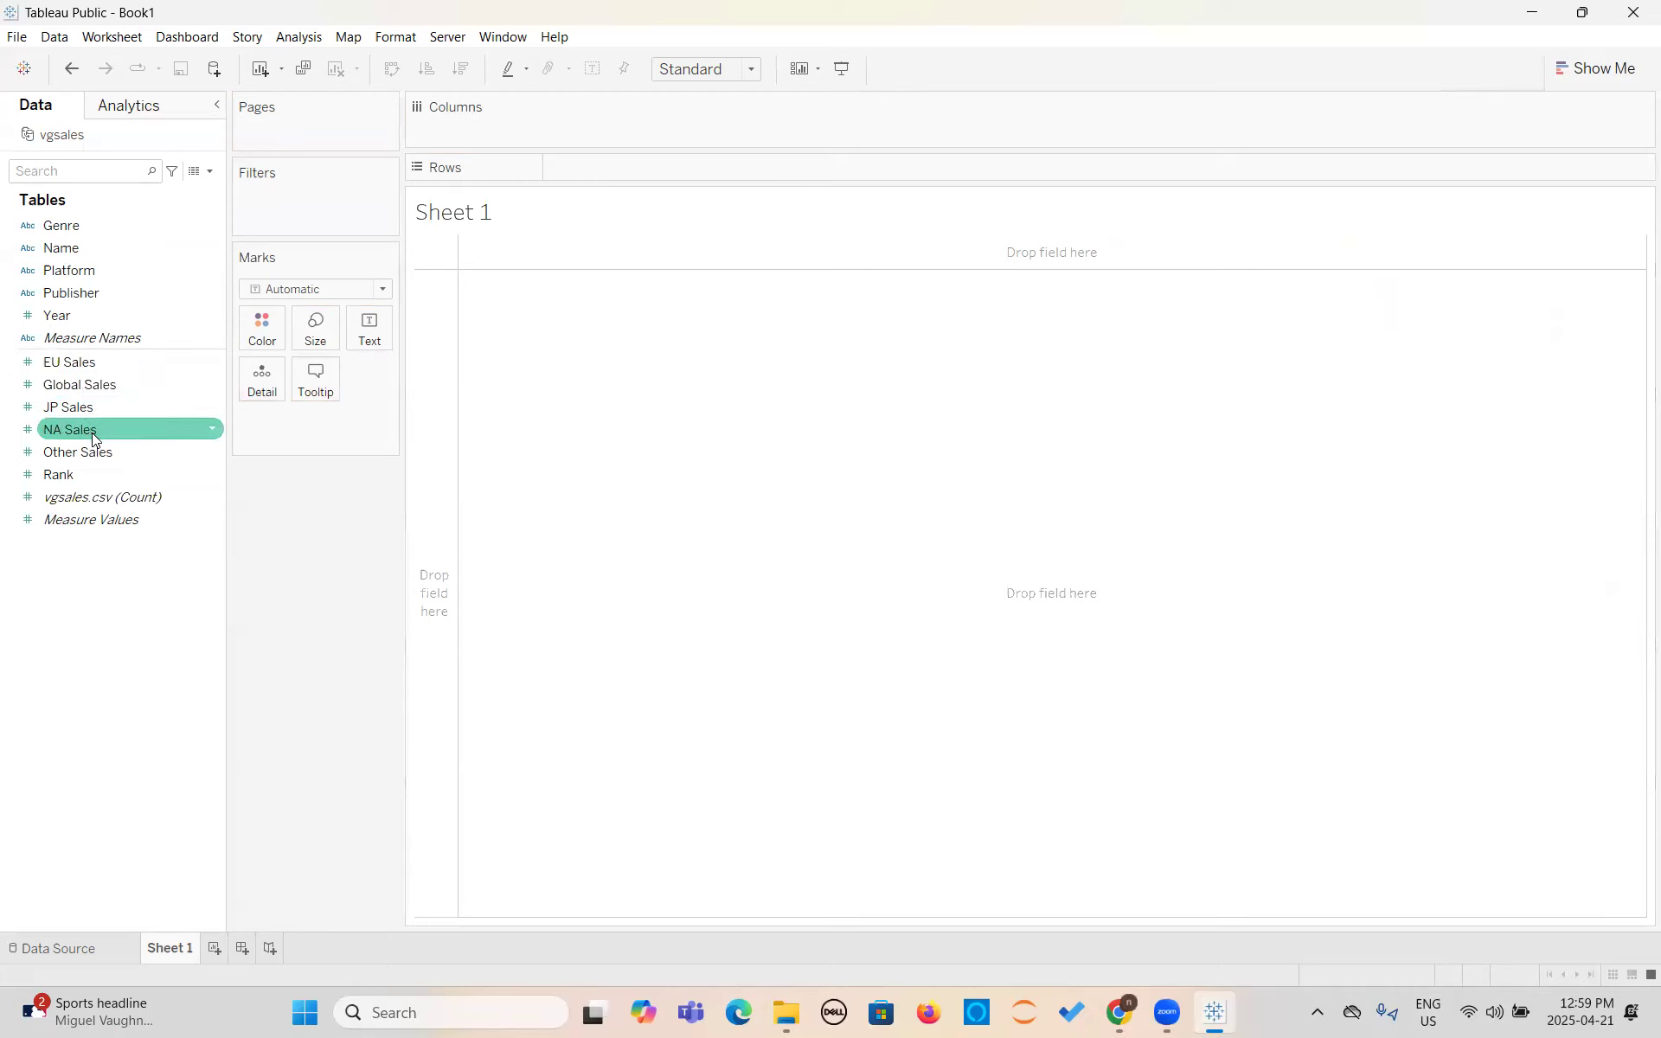
# - Place Global Sales in the body of the empty view as text, select its total, and remove the field again
pyautogui.moveTo(73, 388); pyautogui.dragTo(1059, 517)
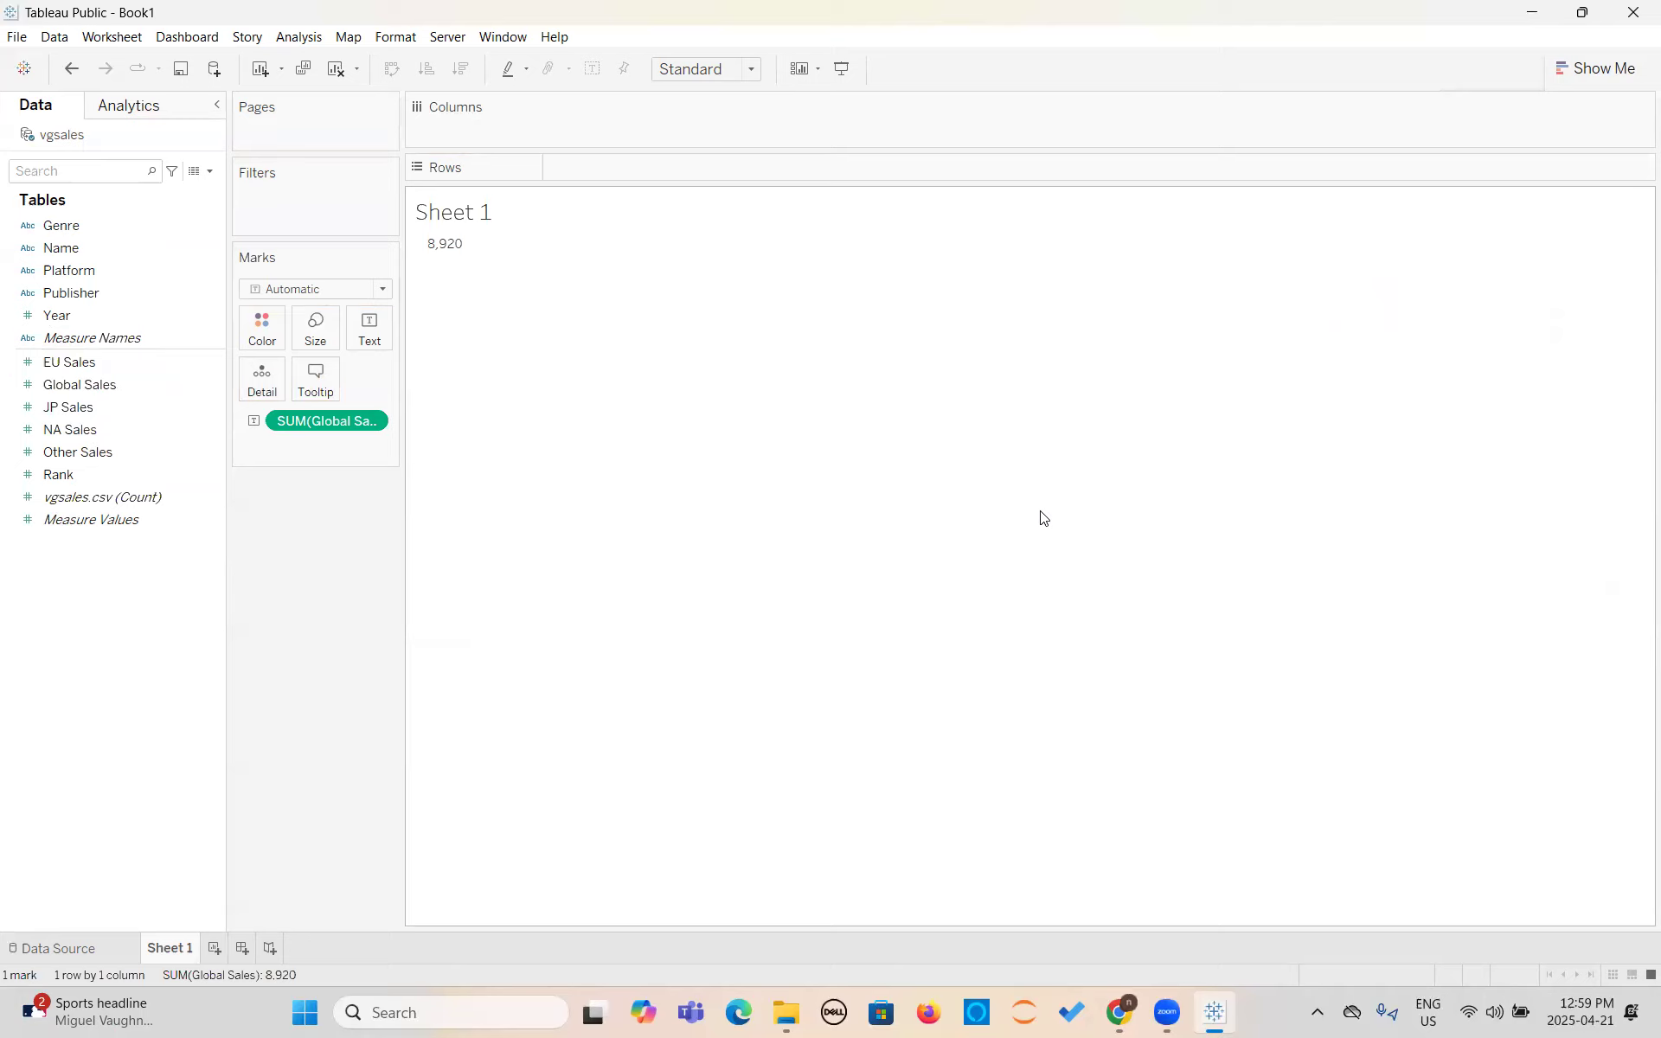
pyautogui.click(450, 246)
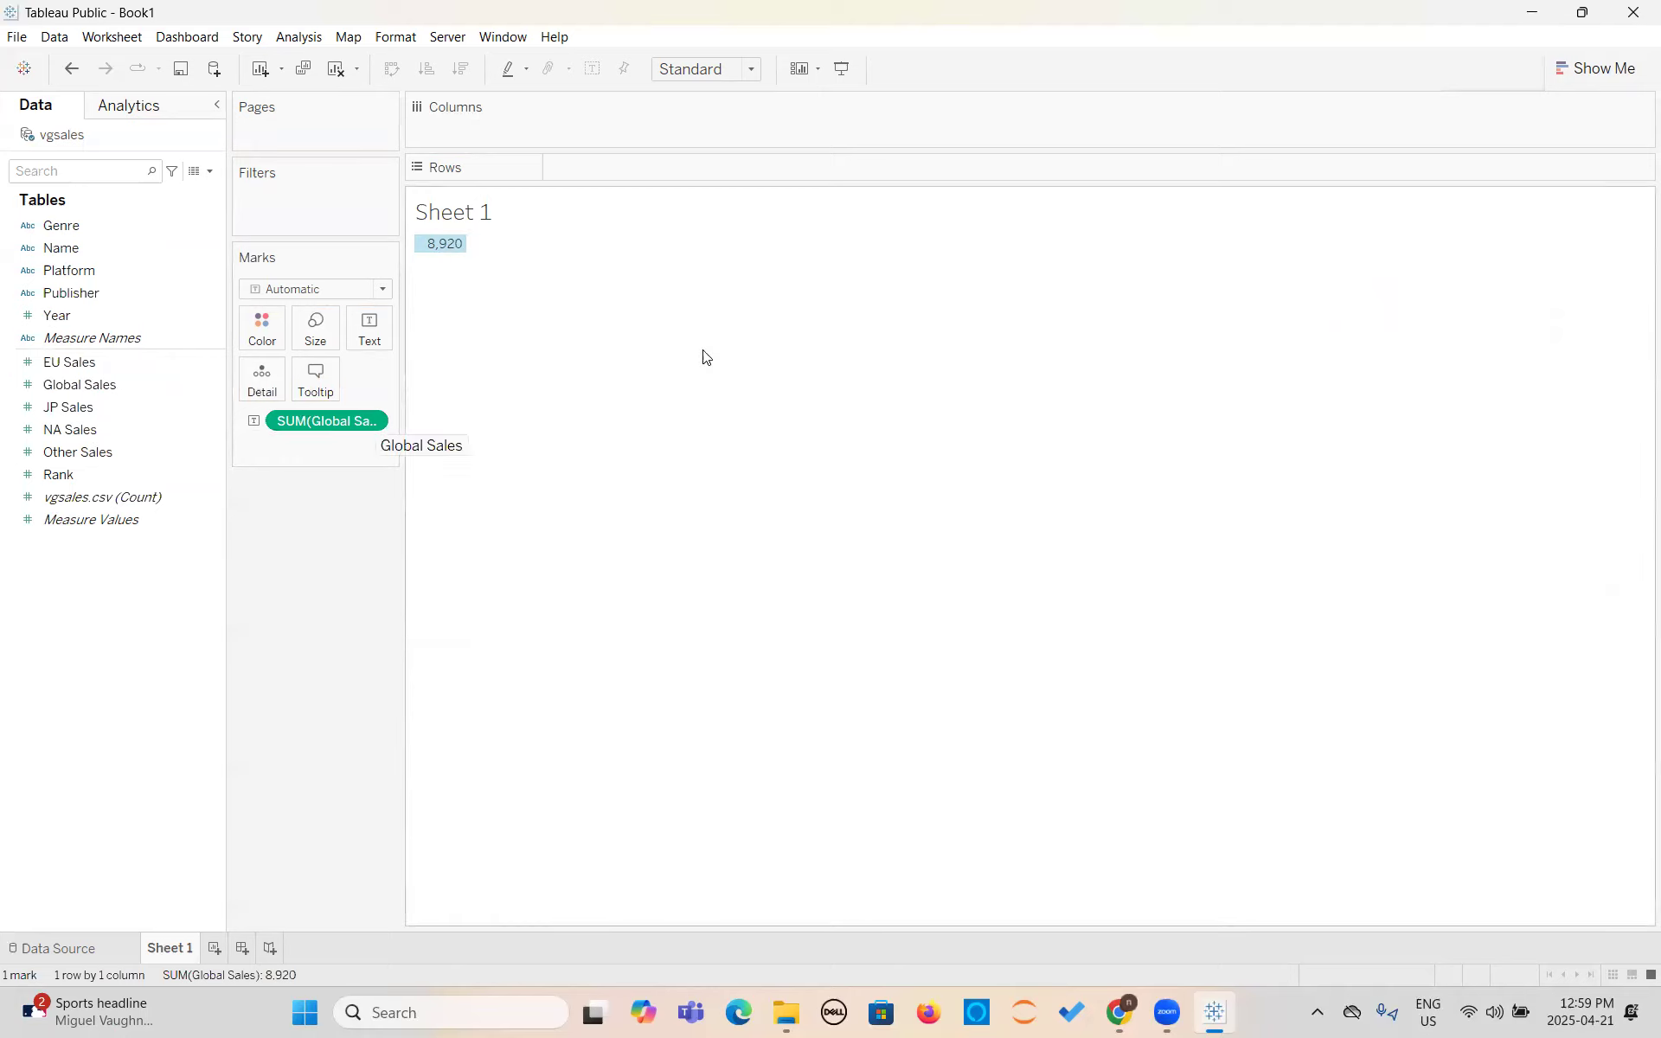
pyautogui.moveTo(314, 433); pyautogui.dragTo(86, 290)
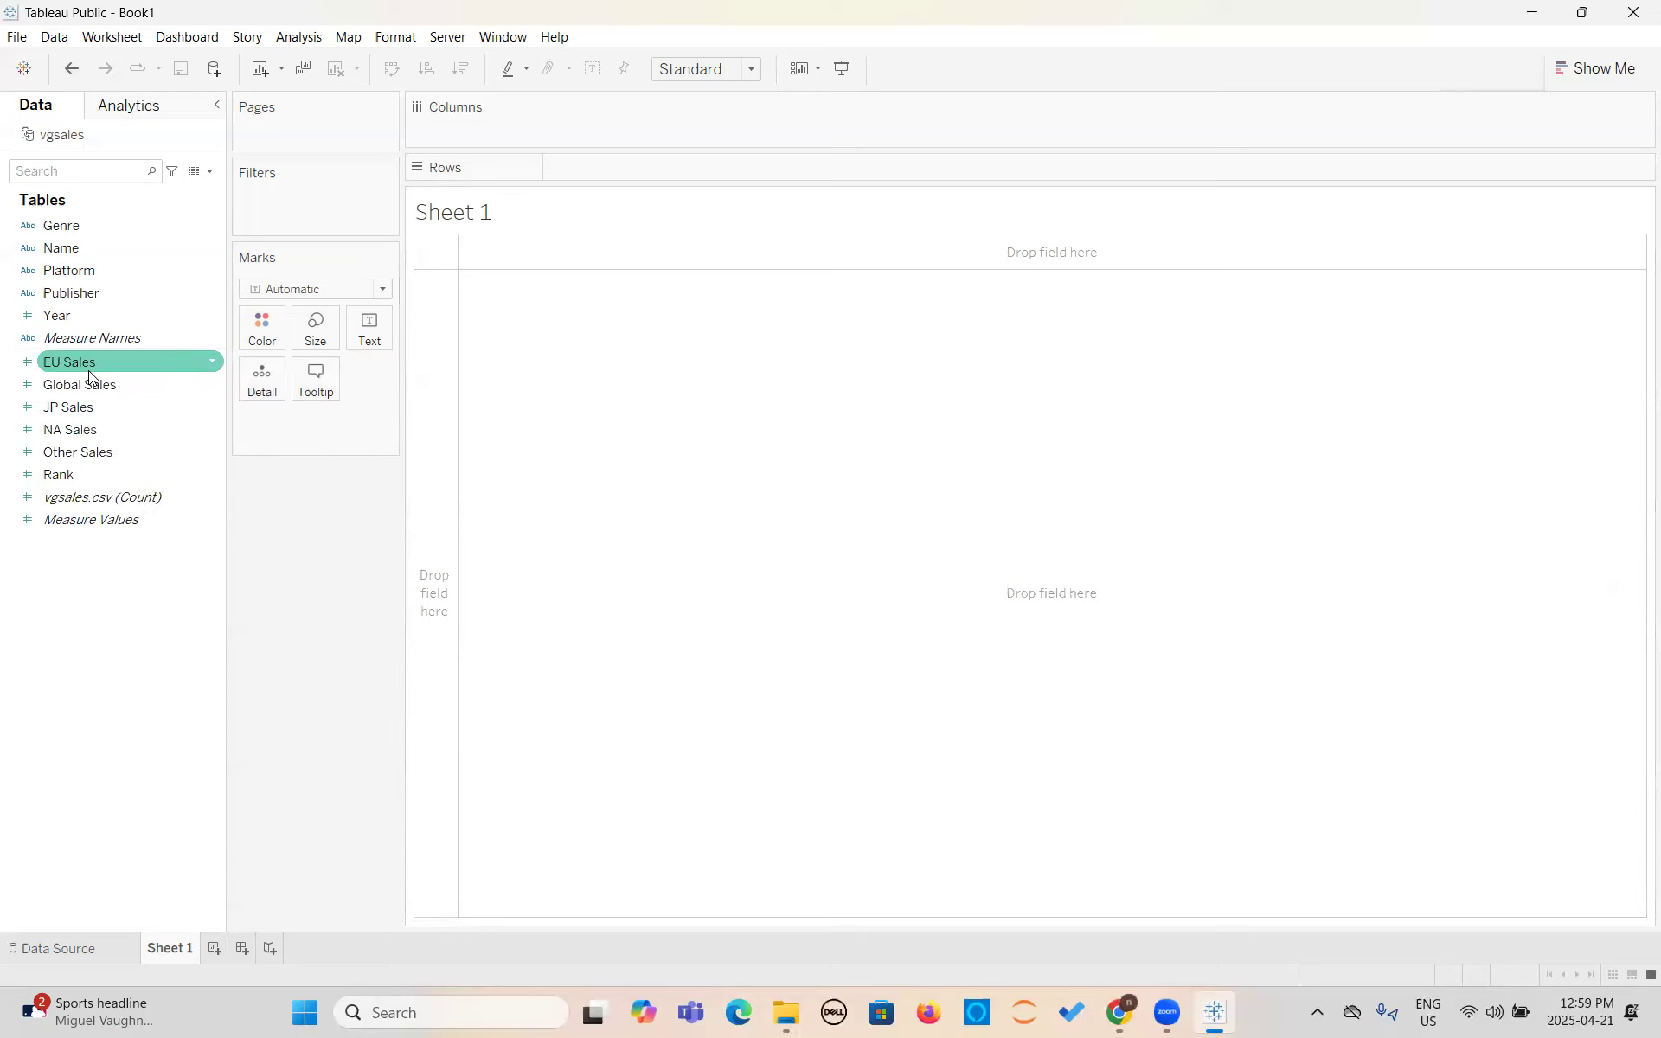
# - Place Global Sales on Rows, try to add Year to Columns, and clear the worksheet
pyautogui.moveTo(96, 386); pyautogui.dragTo(433, 452)
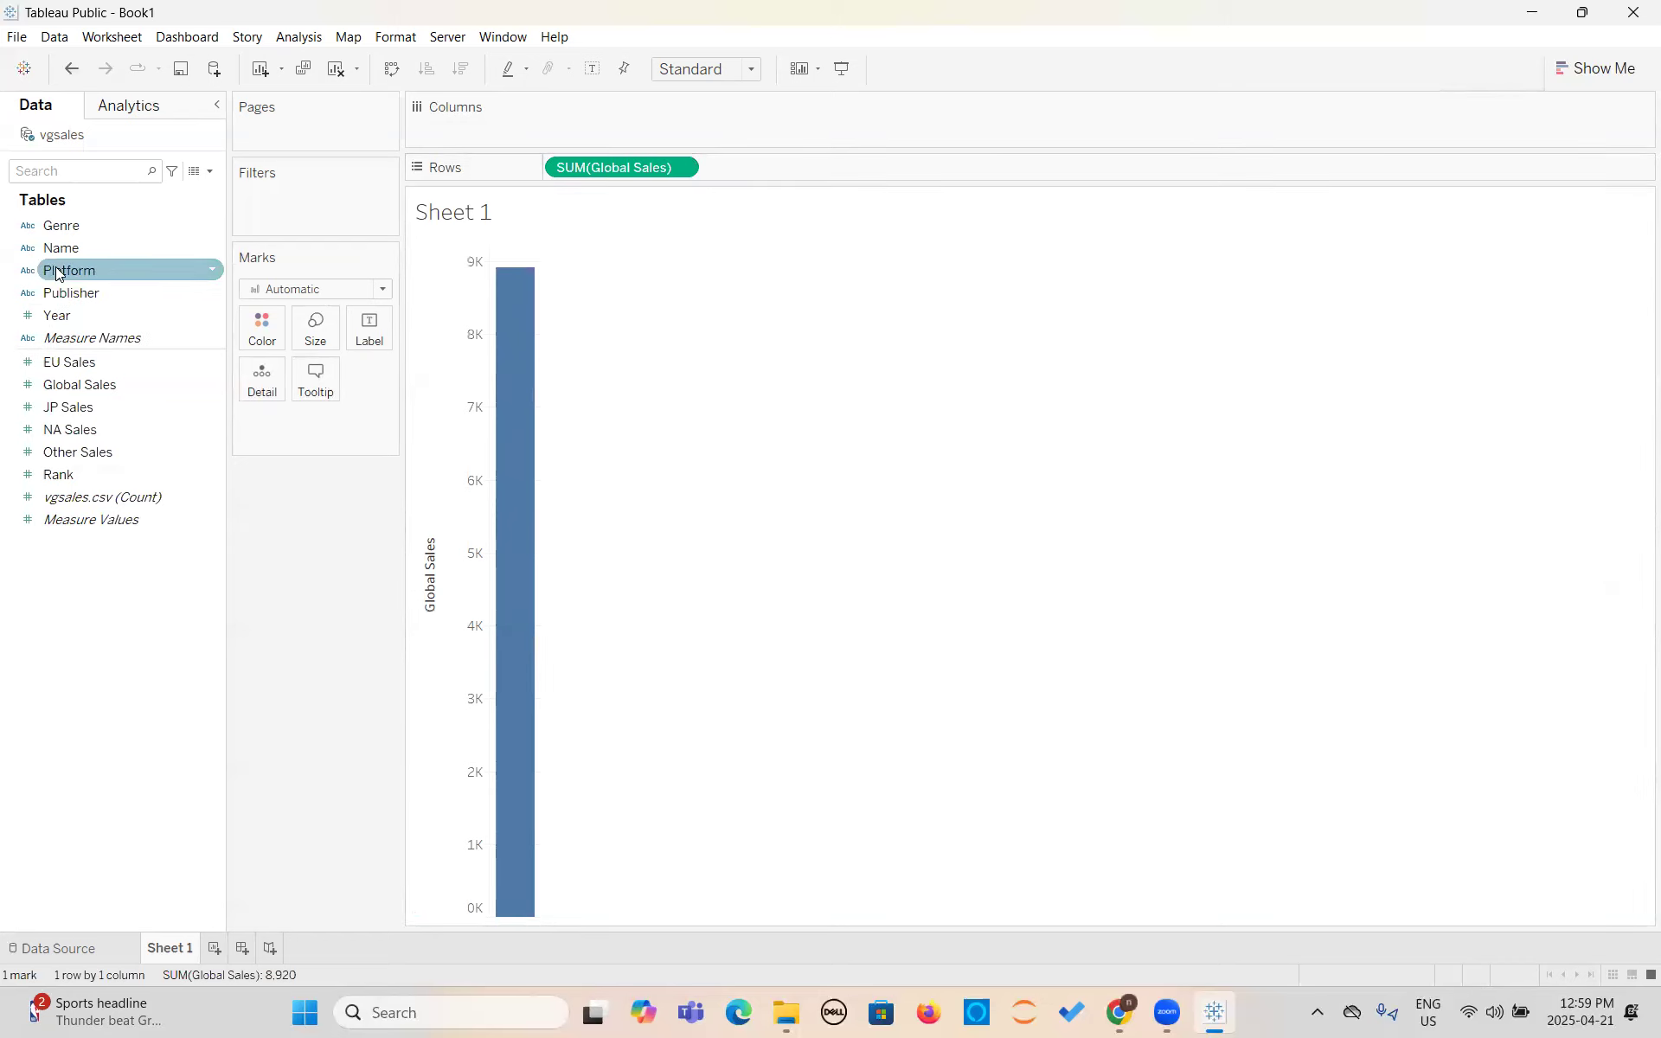
pyautogui.moveTo(59, 315); pyautogui.dragTo(625, 119)
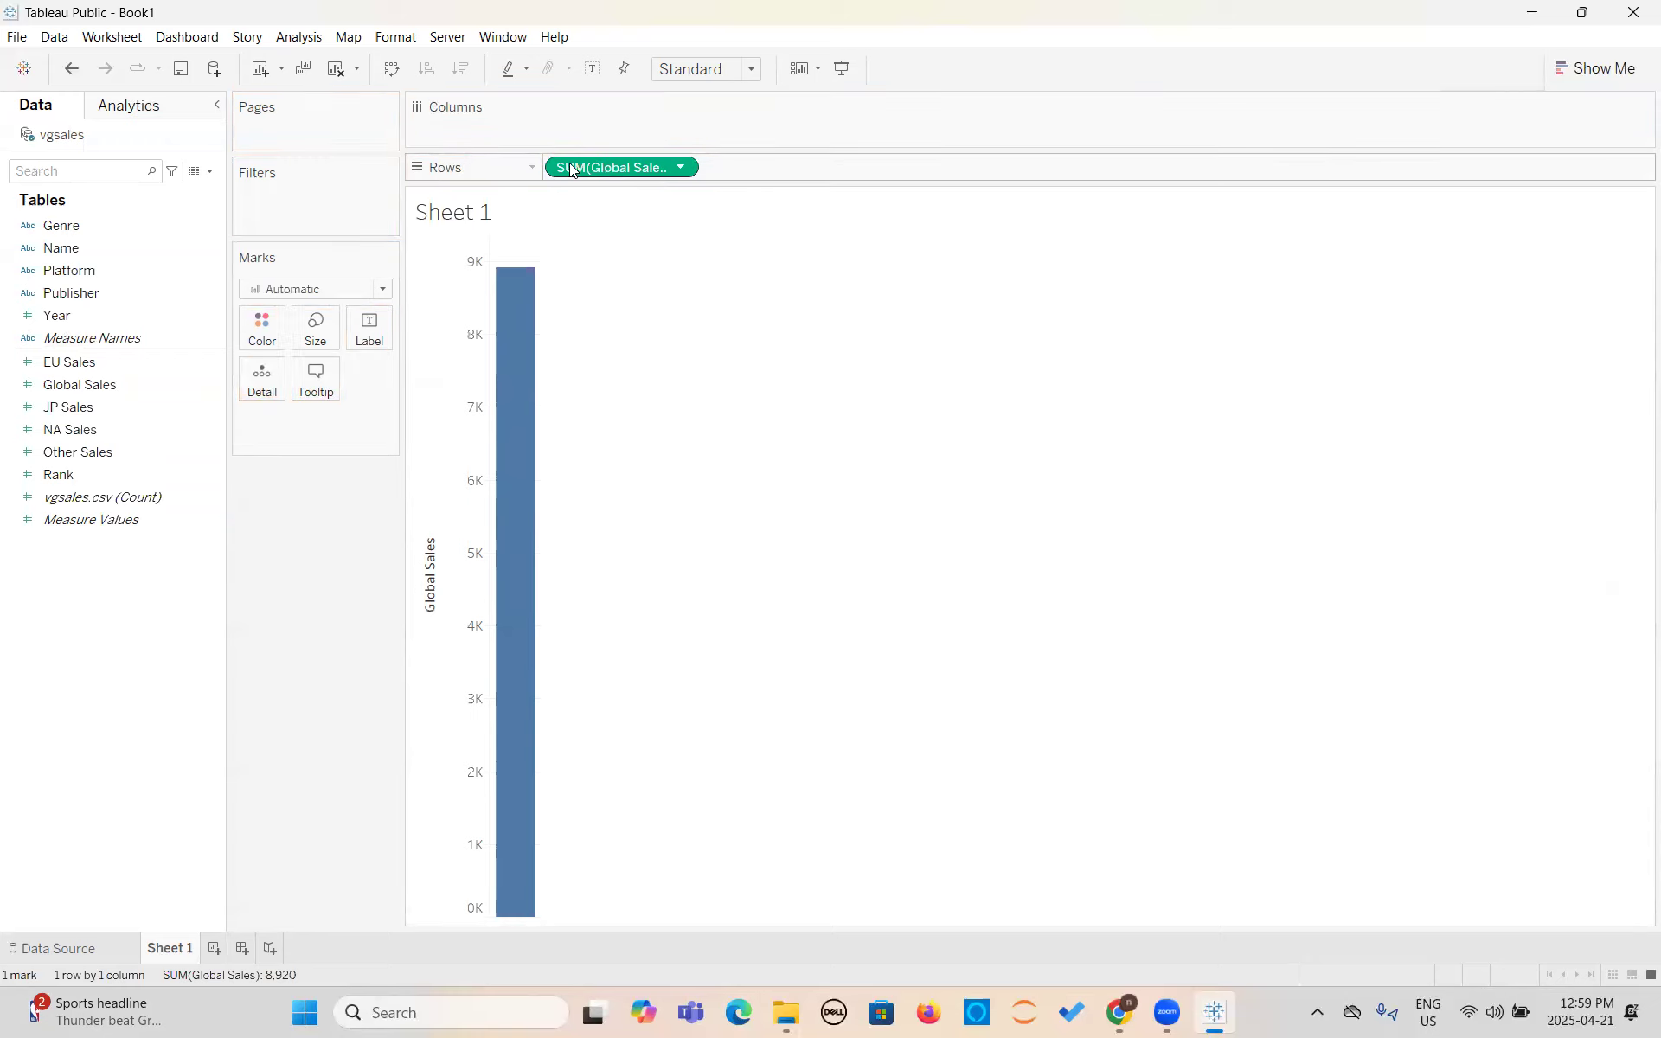
pyautogui.moveTo(444, 235); pyautogui.dragTo(446, 253)
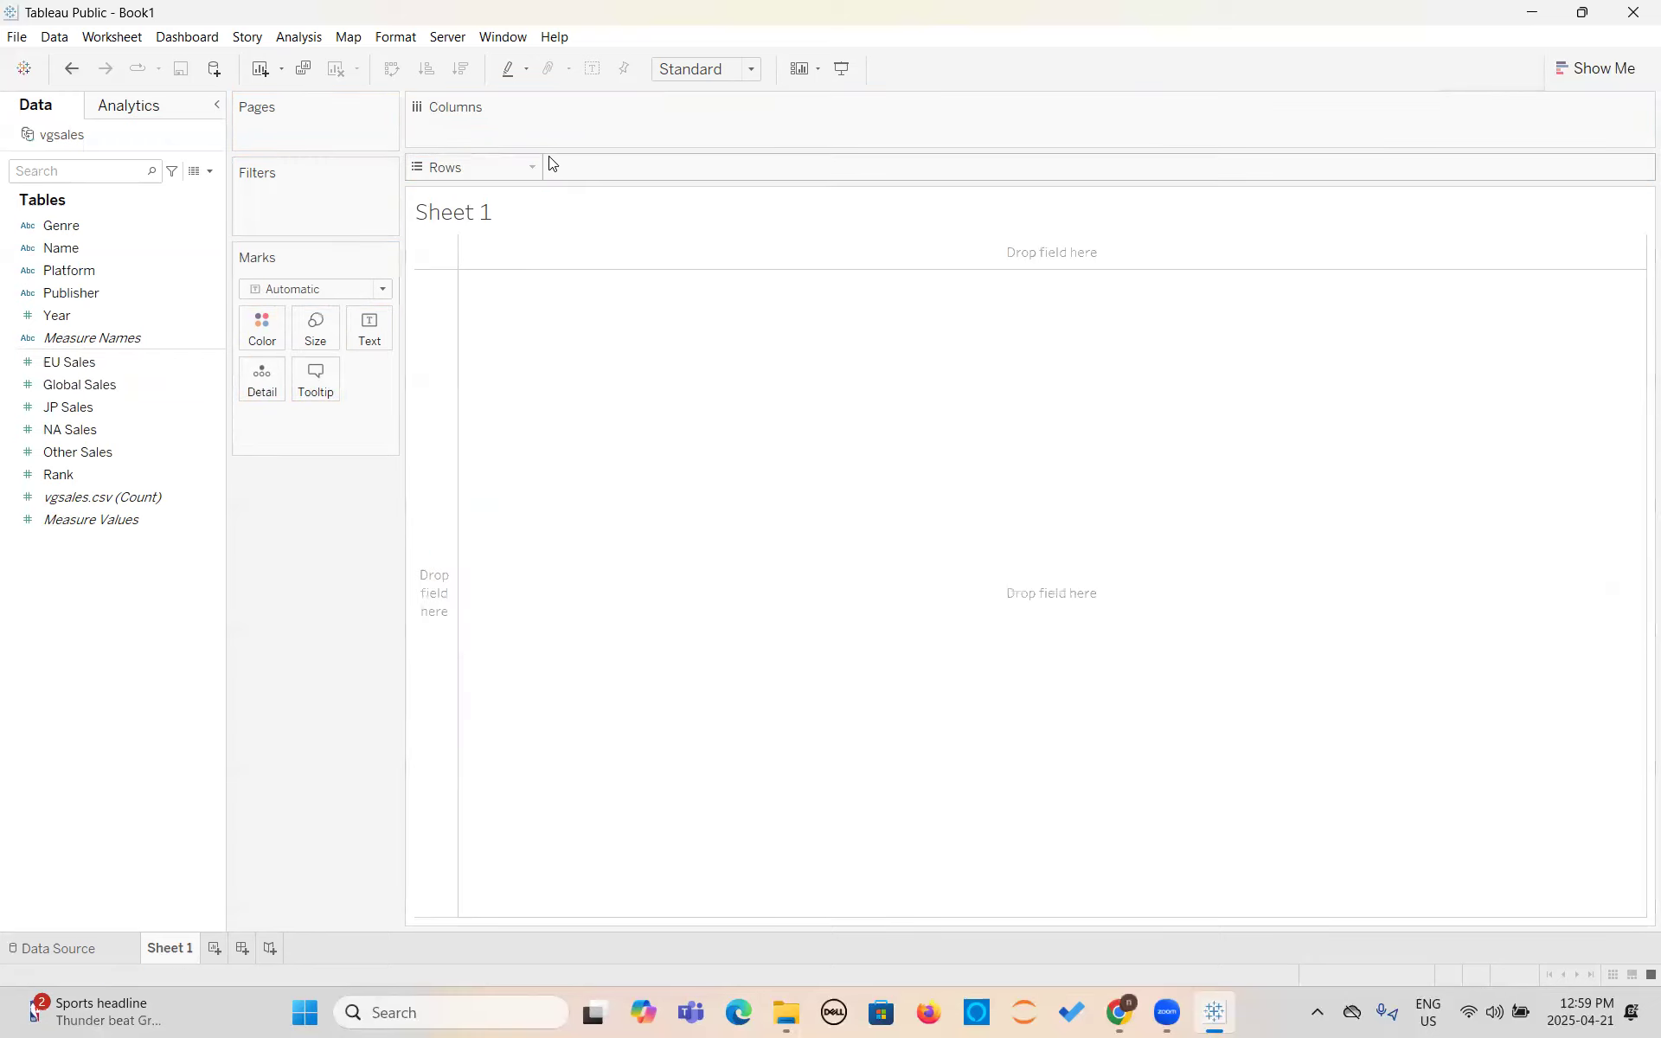
# - Build a line chart of global sales over time with Global Sales on Rows and Year on Columns
pyautogui.click(58, 523)
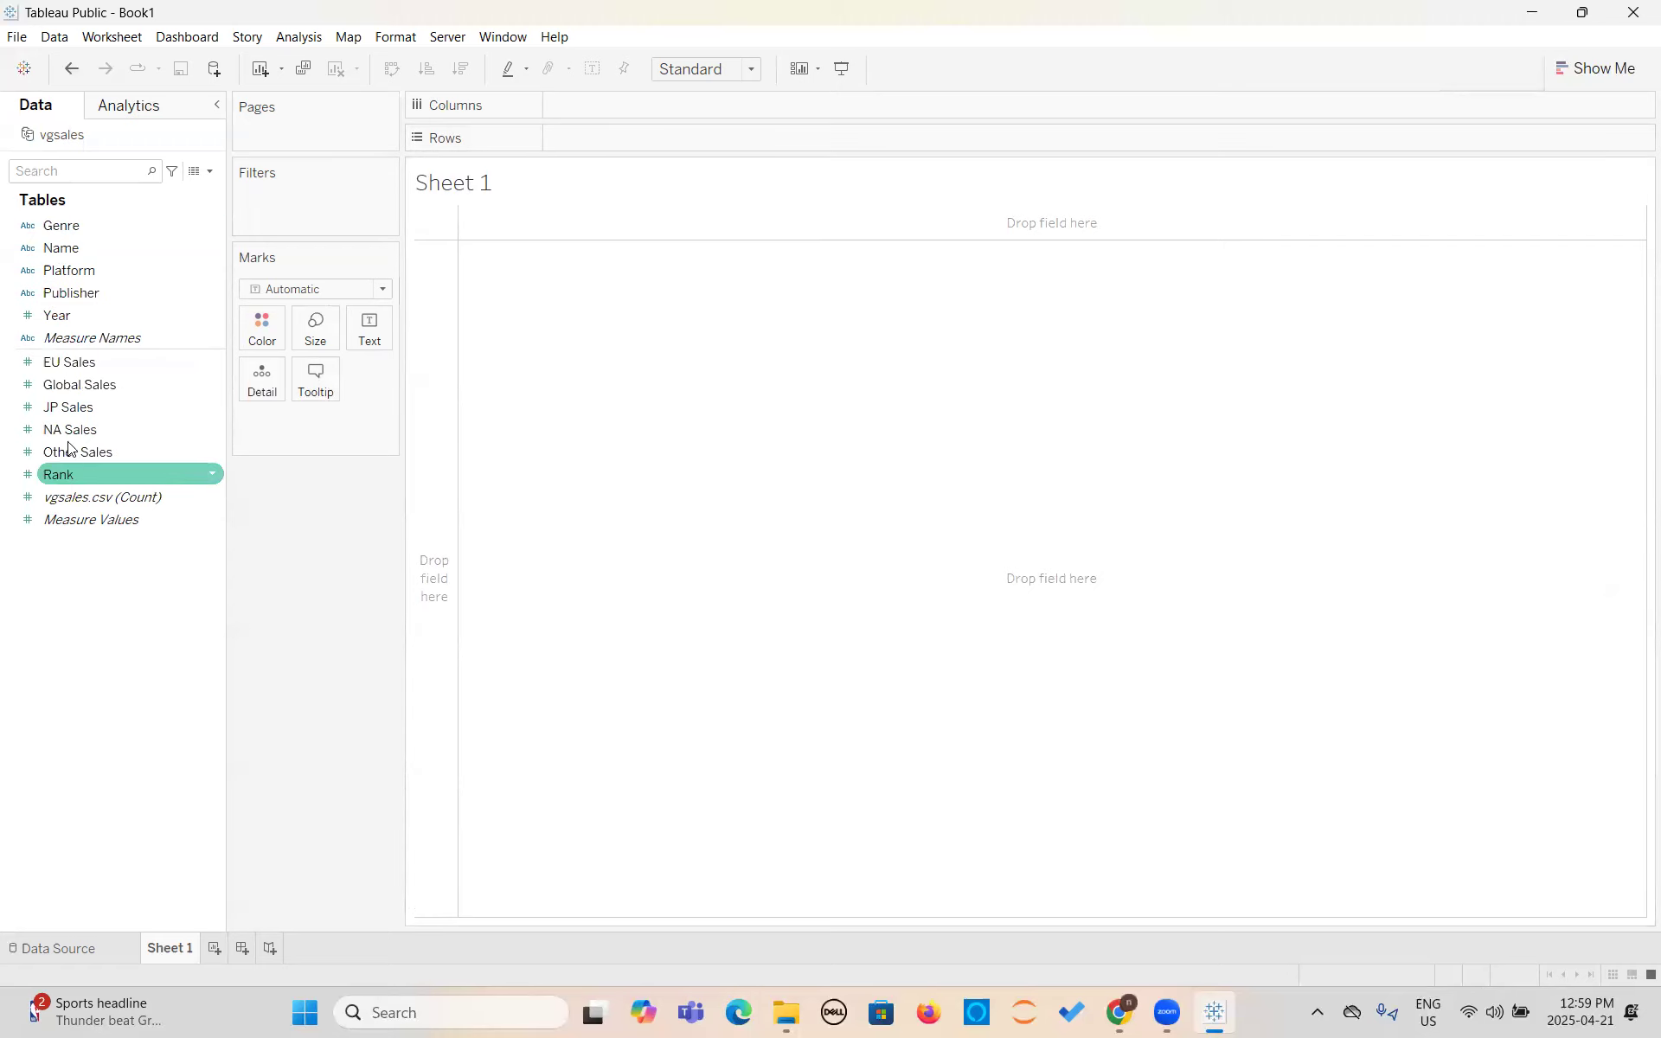
pyautogui.moveTo(78, 385); pyautogui.dragTo(428, 408)
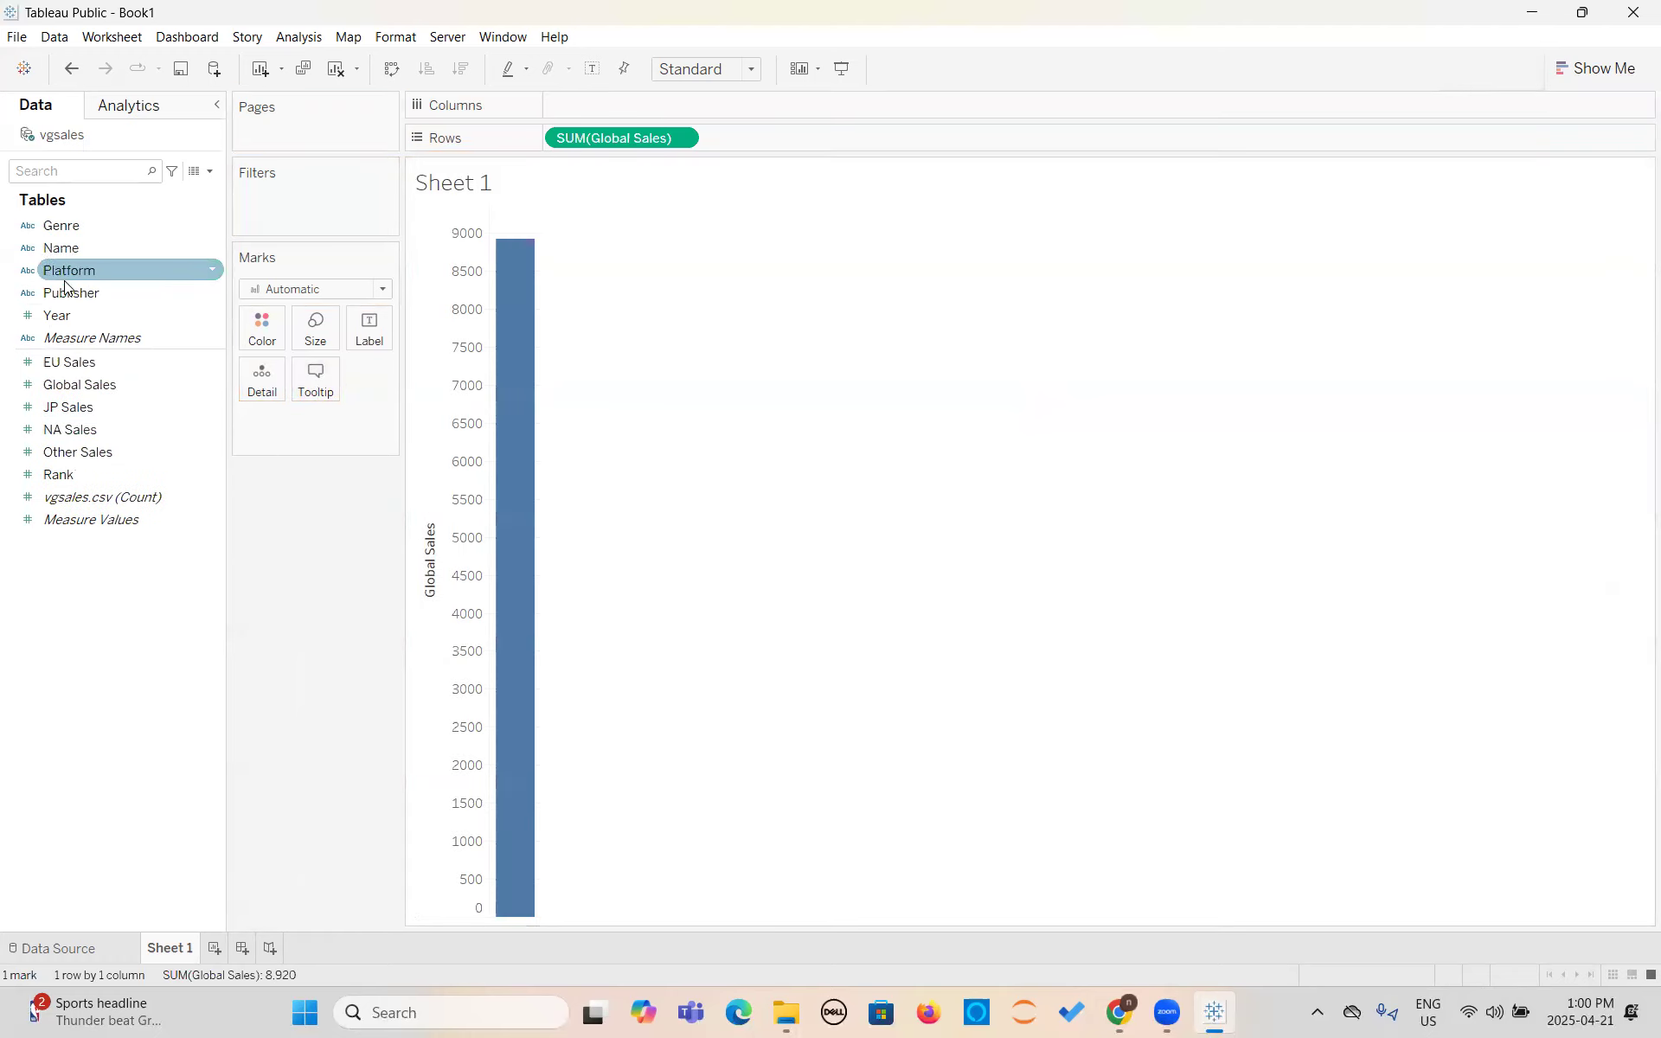
pyautogui.moveTo(66, 313); pyautogui.dragTo(612, 108)
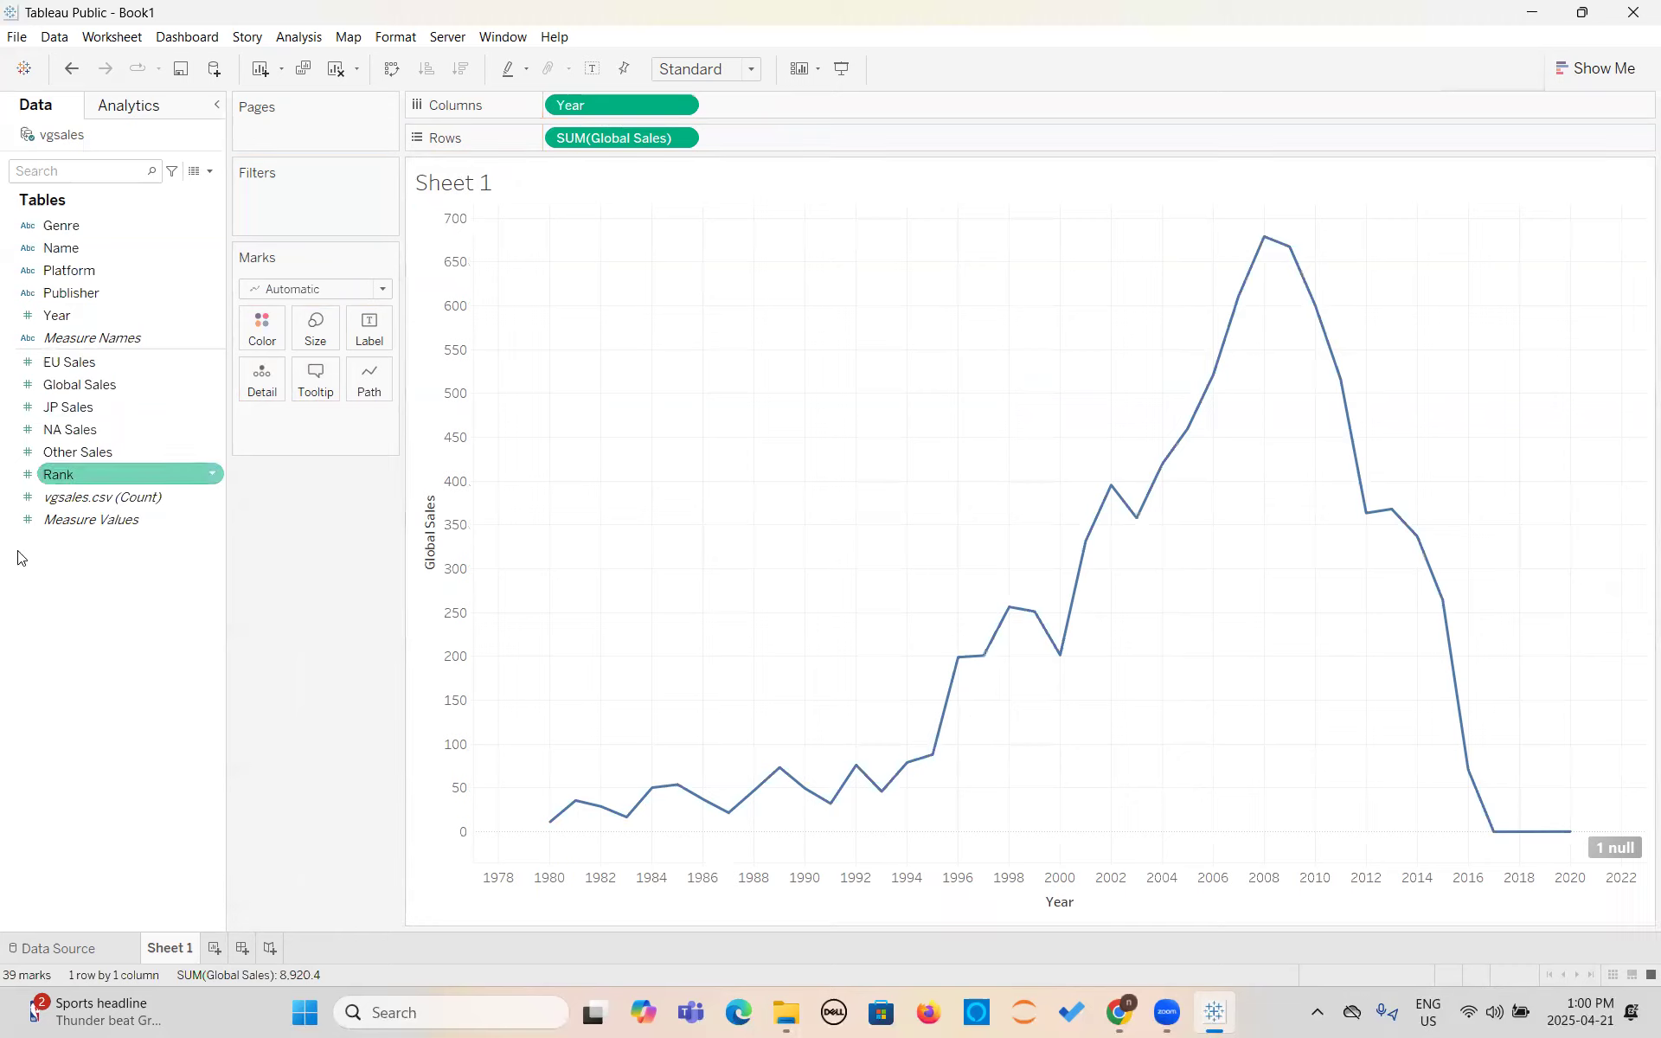
# - Split the sales line by adding Genre to the marks as detail, and add Genre a second time as color
pyautogui.moveTo(52, 225); pyautogui.dragTo(259, 421)
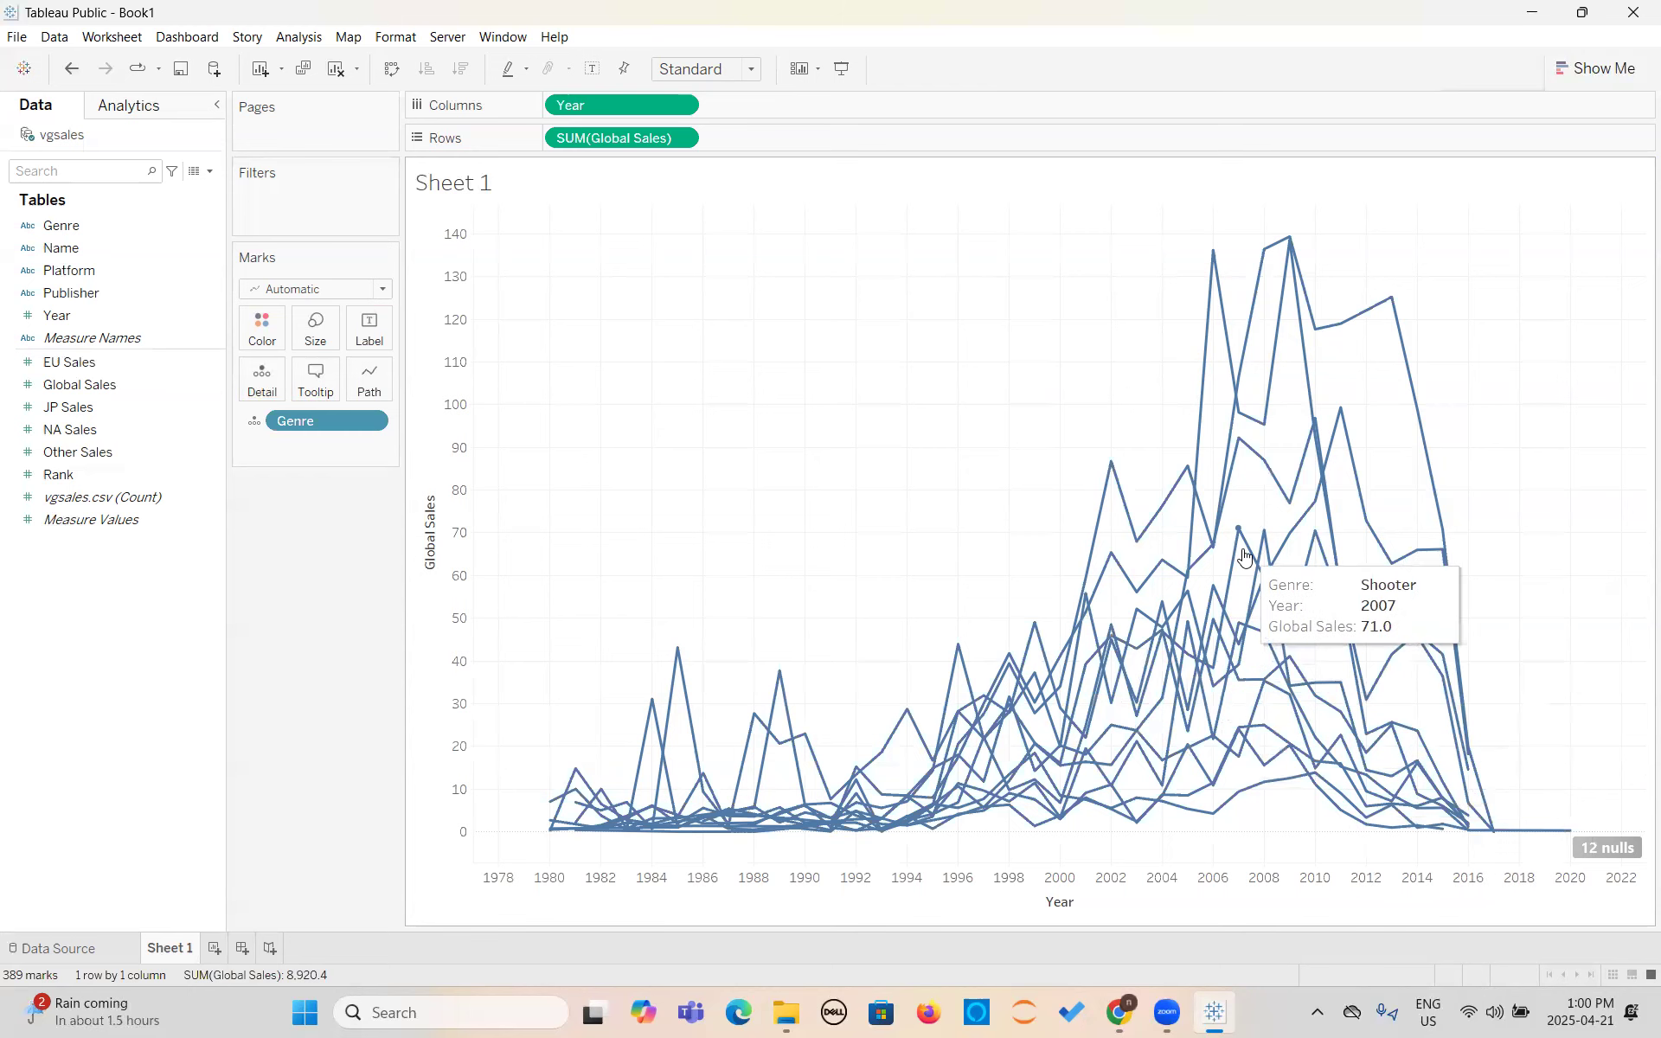
pyautogui.click(29, 452)
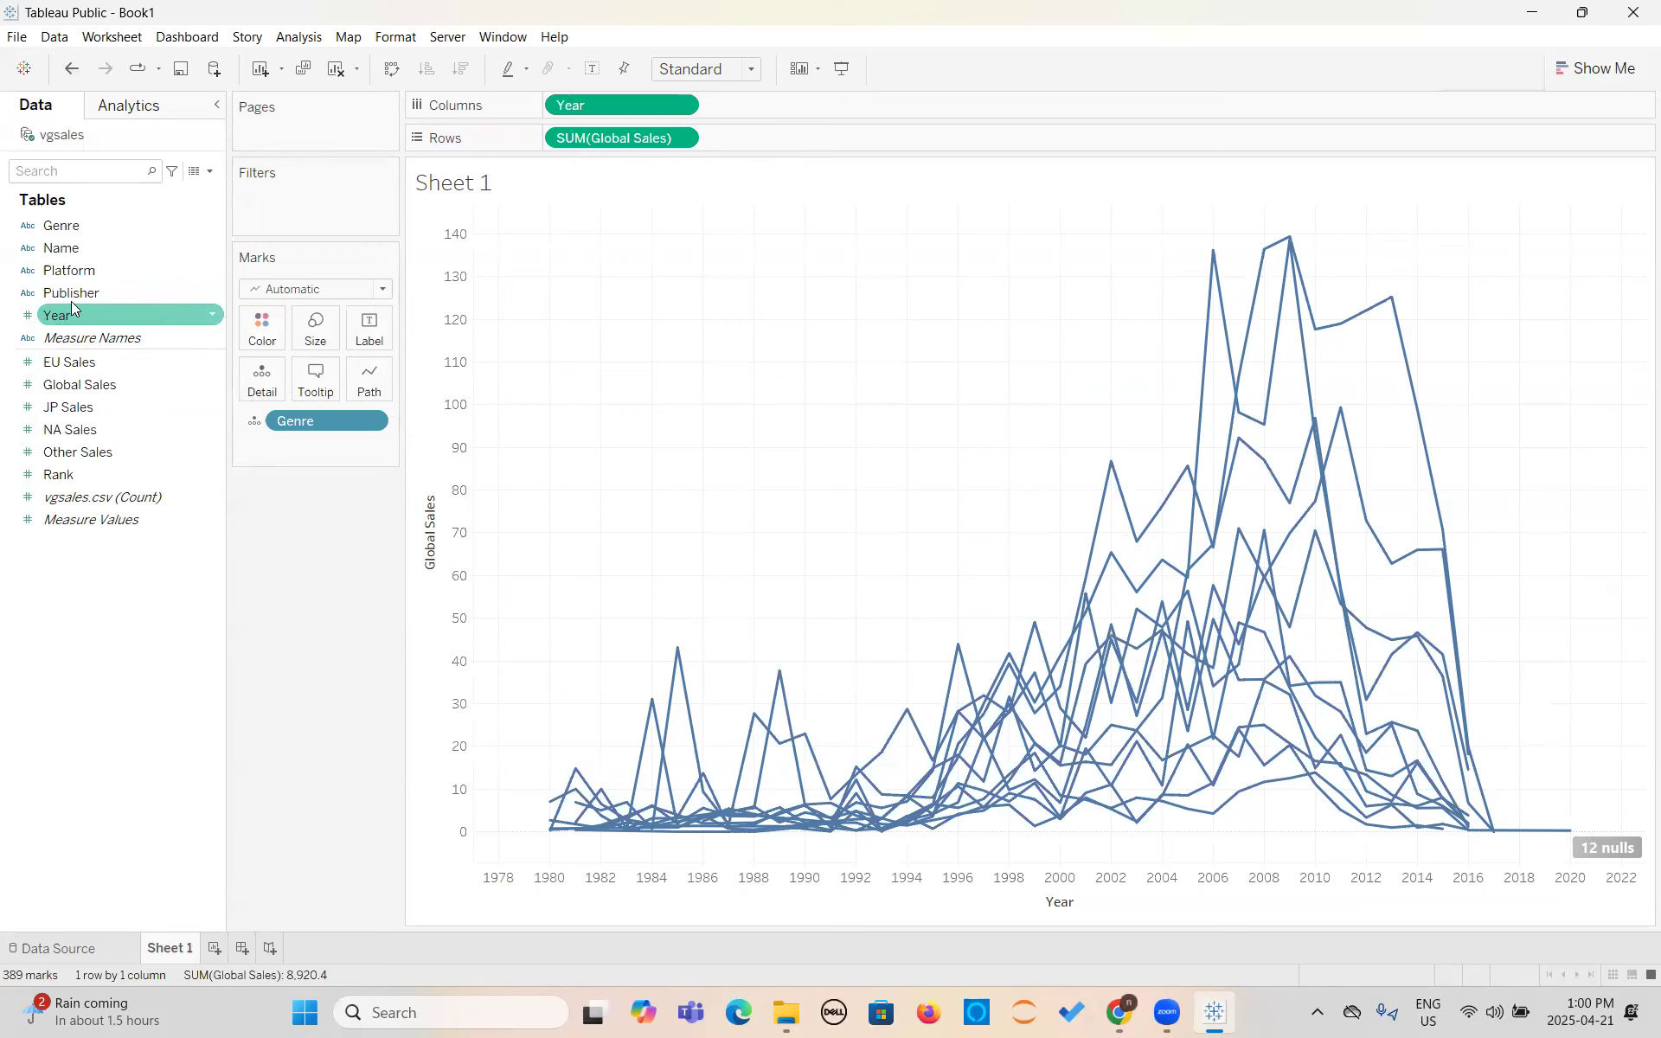
pyautogui.moveTo(60, 225); pyautogui.dragTo(282, 450)
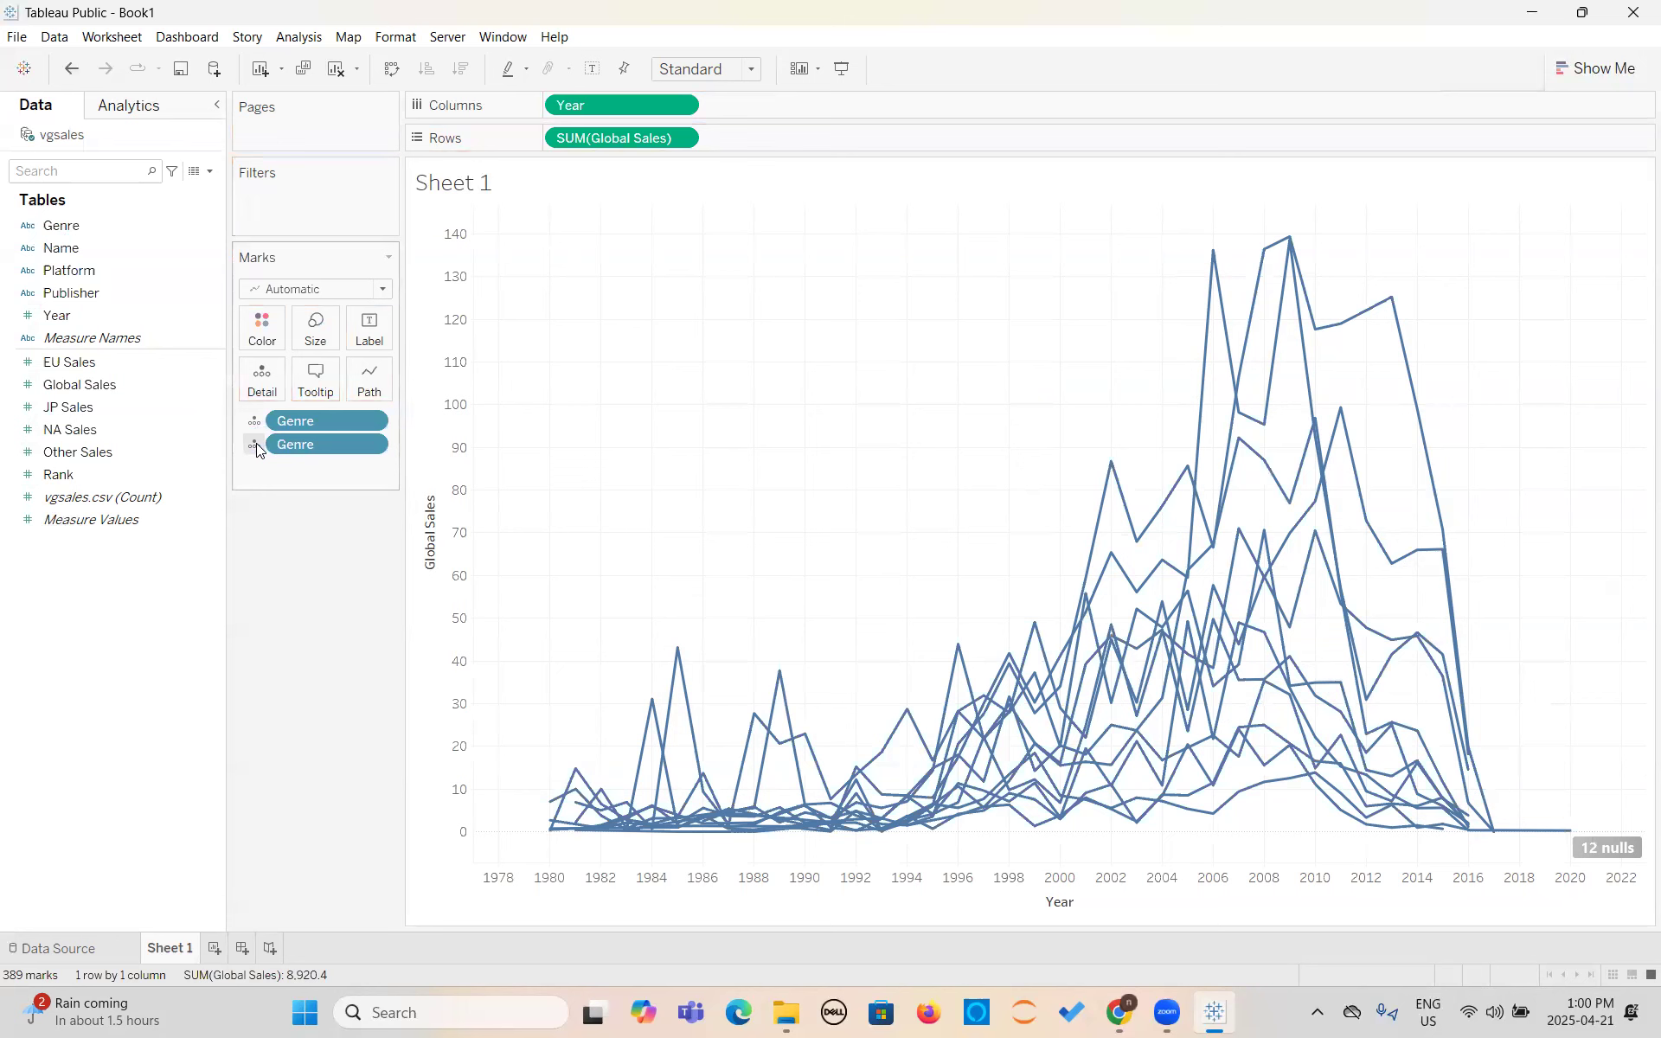
pyautogui.click(256, 444)
pyautogui.click(286, 468)
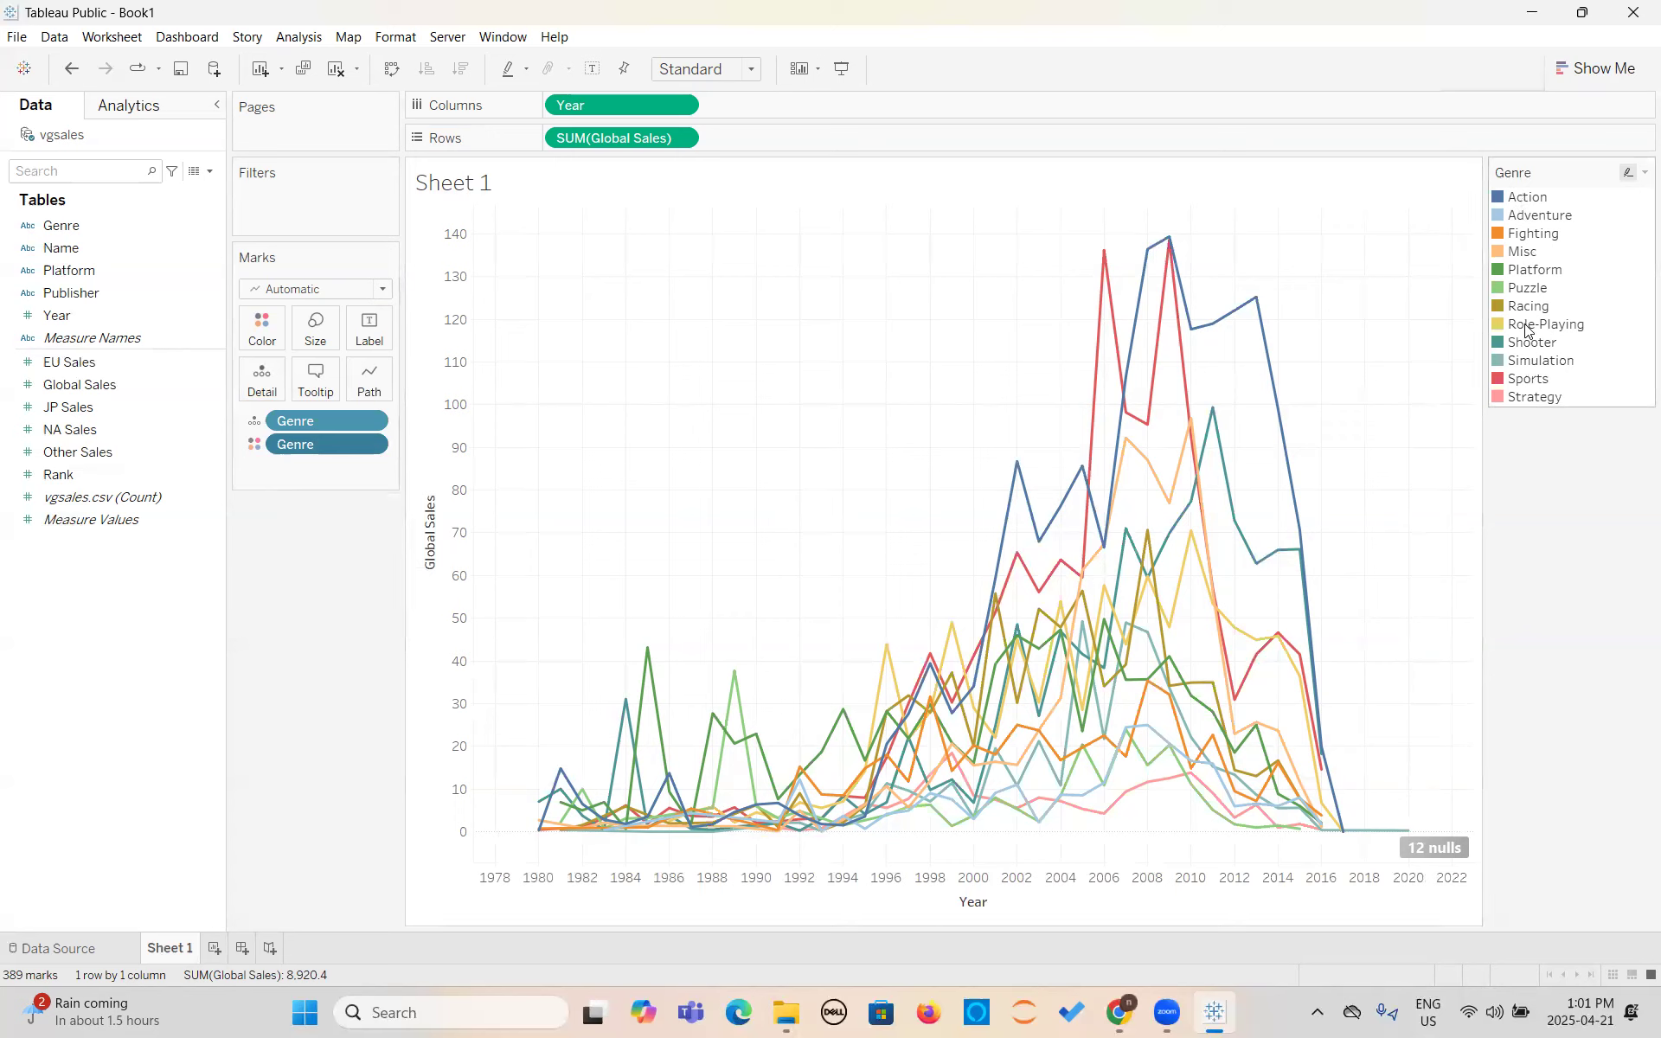
# - Highlight individual genres such as Action, Fighting, Racing, Sports and Strategy from the color legend to compare their sales lines, and clear the highlight
pyautogui.click(1517, 204)
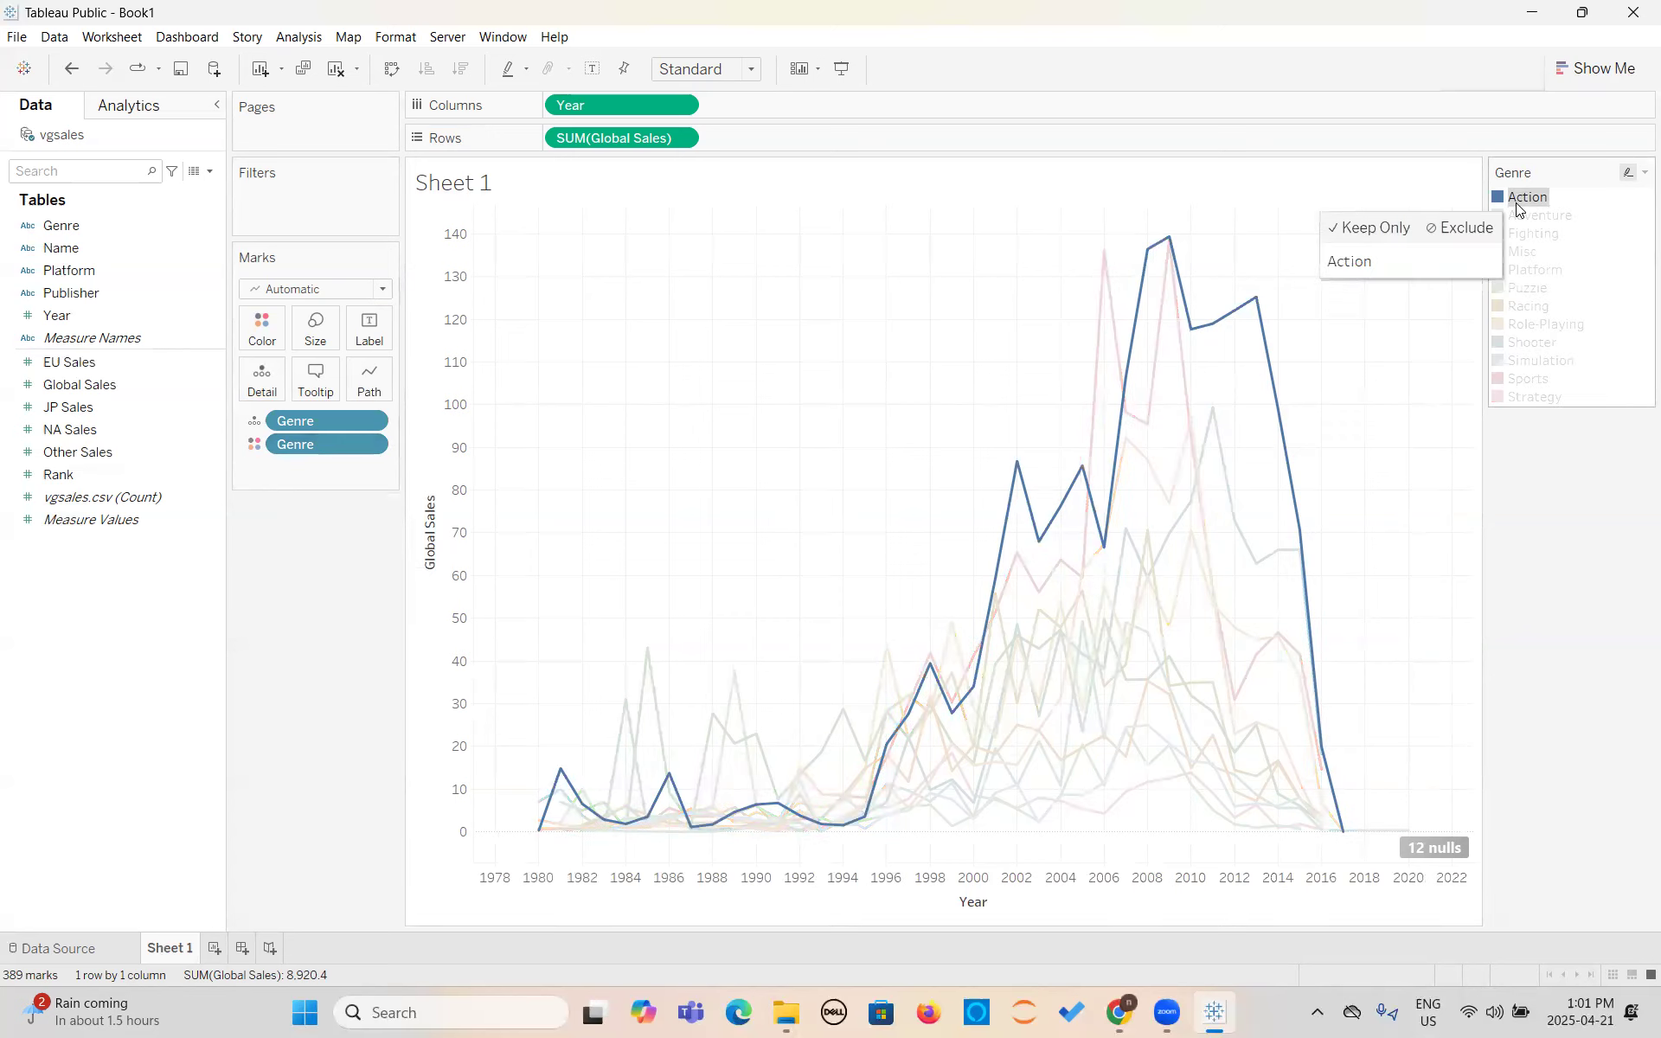
pyautogui.click(1524, 227)
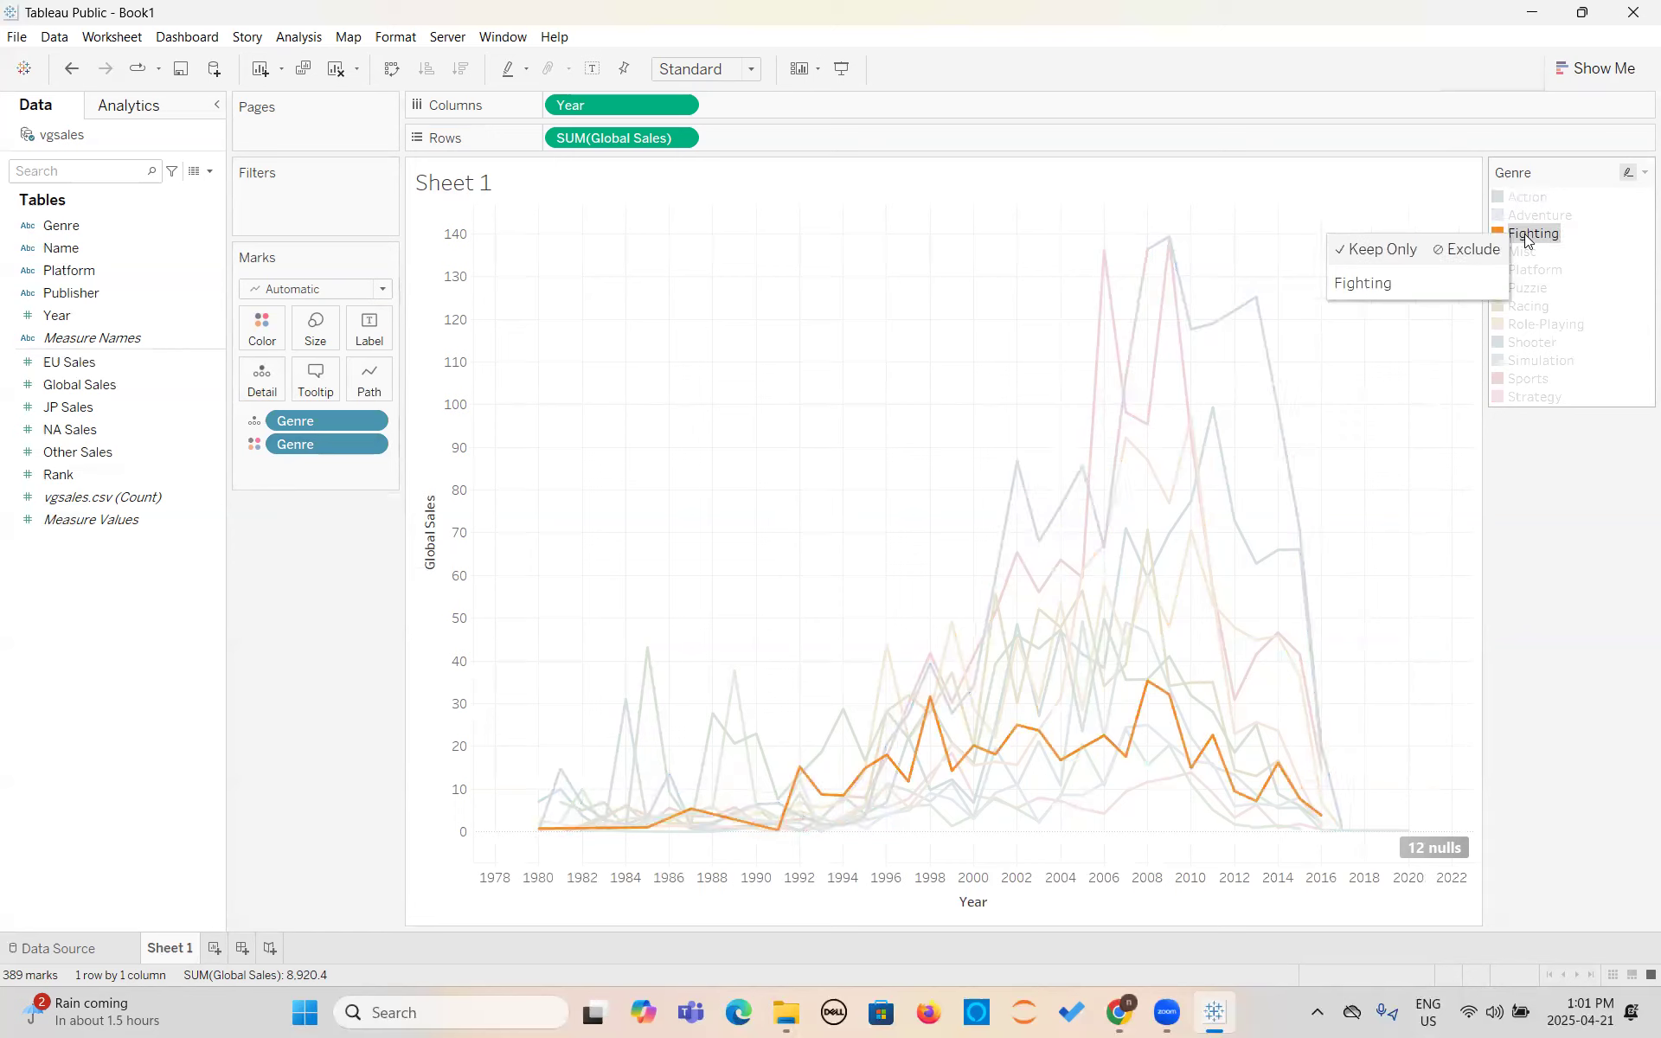
pyautogui.click(1529, 307)
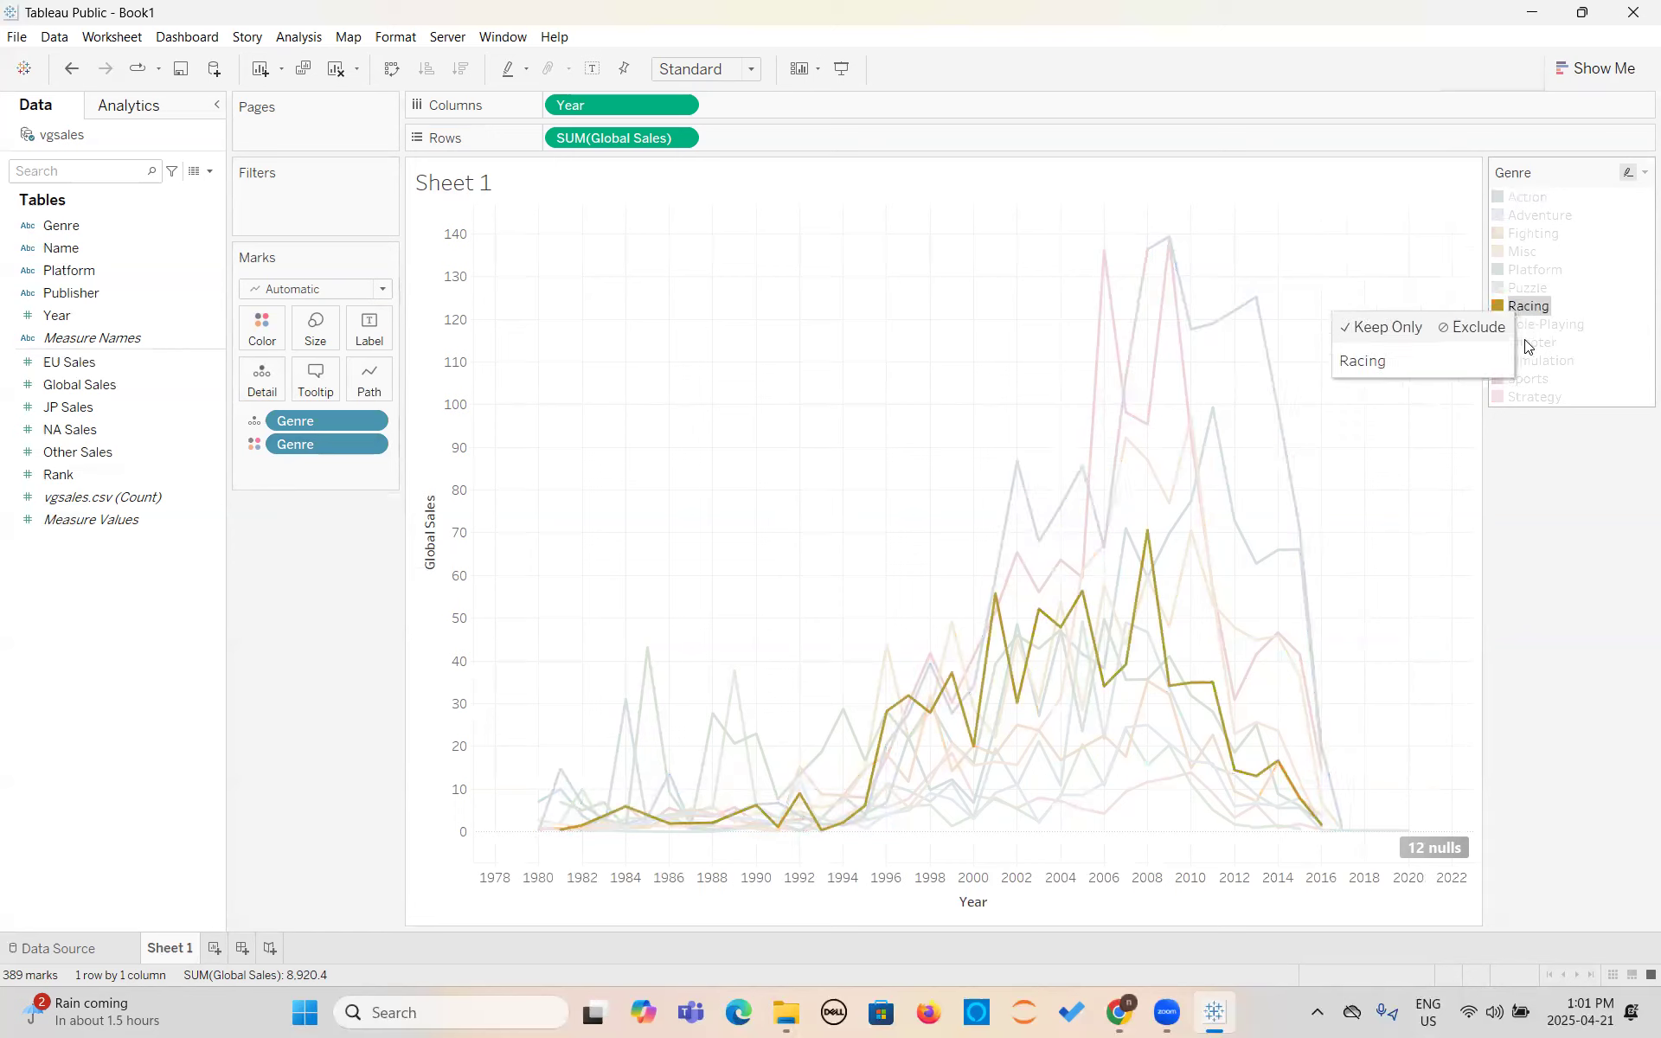
pyautogui.click(1524, 341)
pyautogui.click(1523, 378)
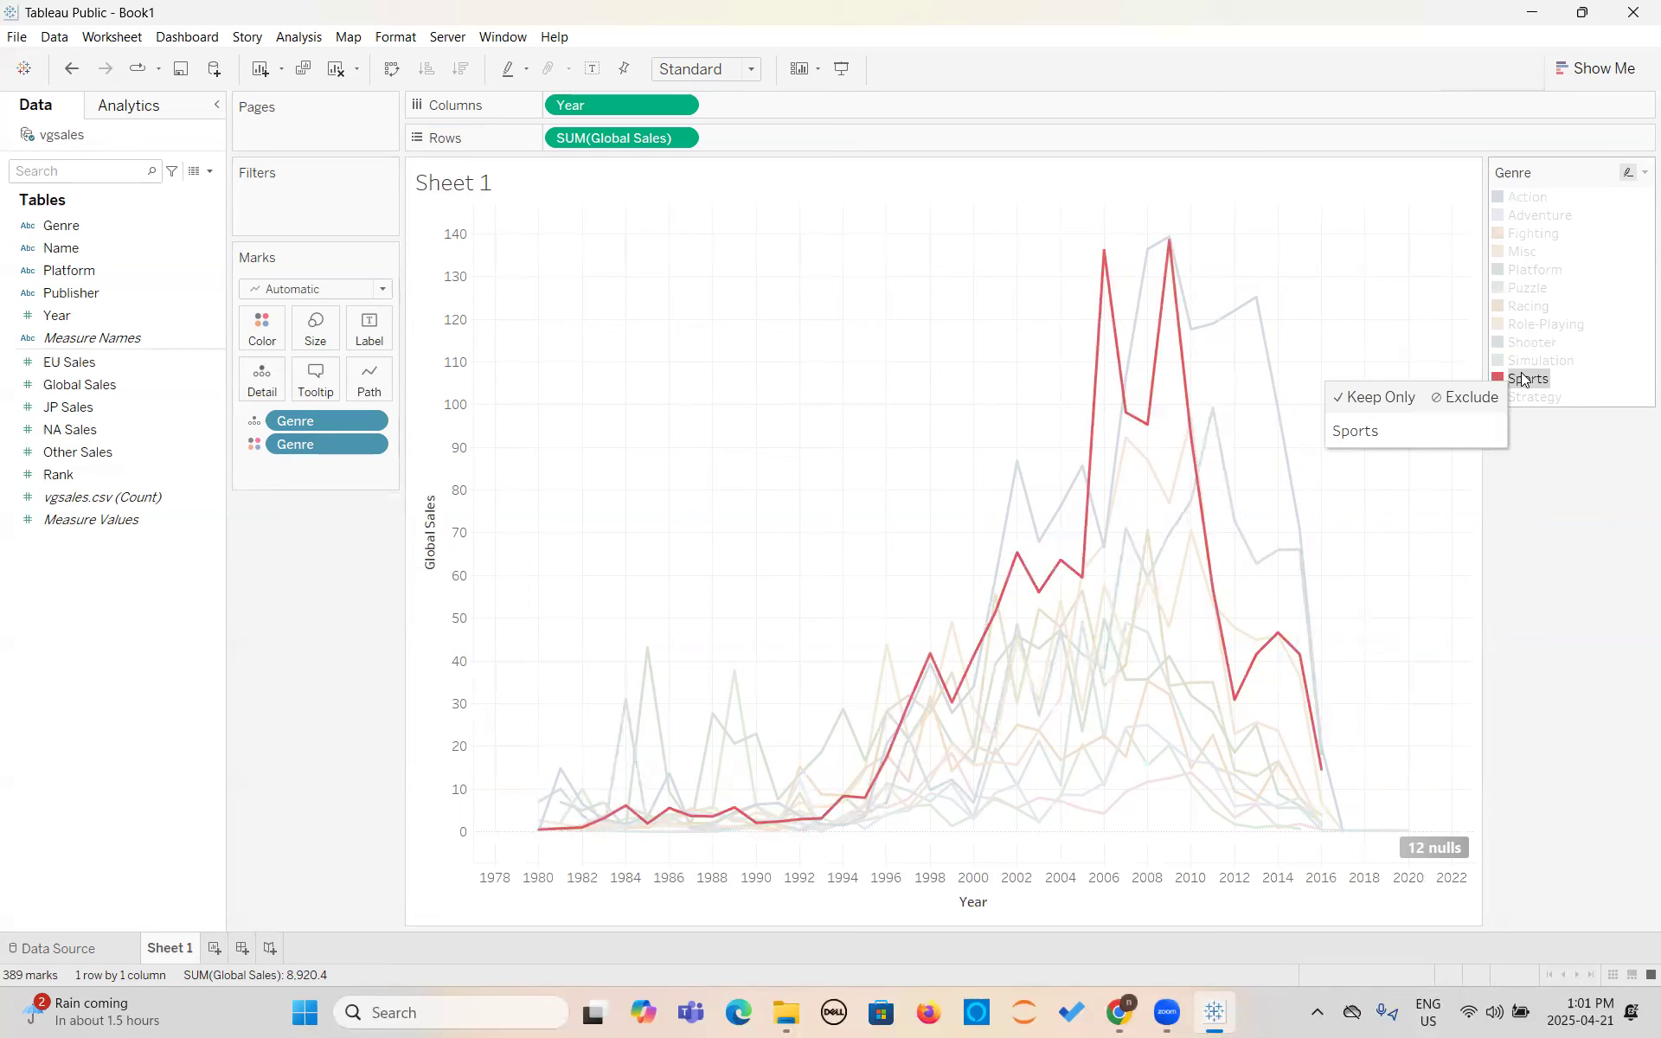
pyautogui.click(1527, 324)
pyautogui.click(1528, 269)
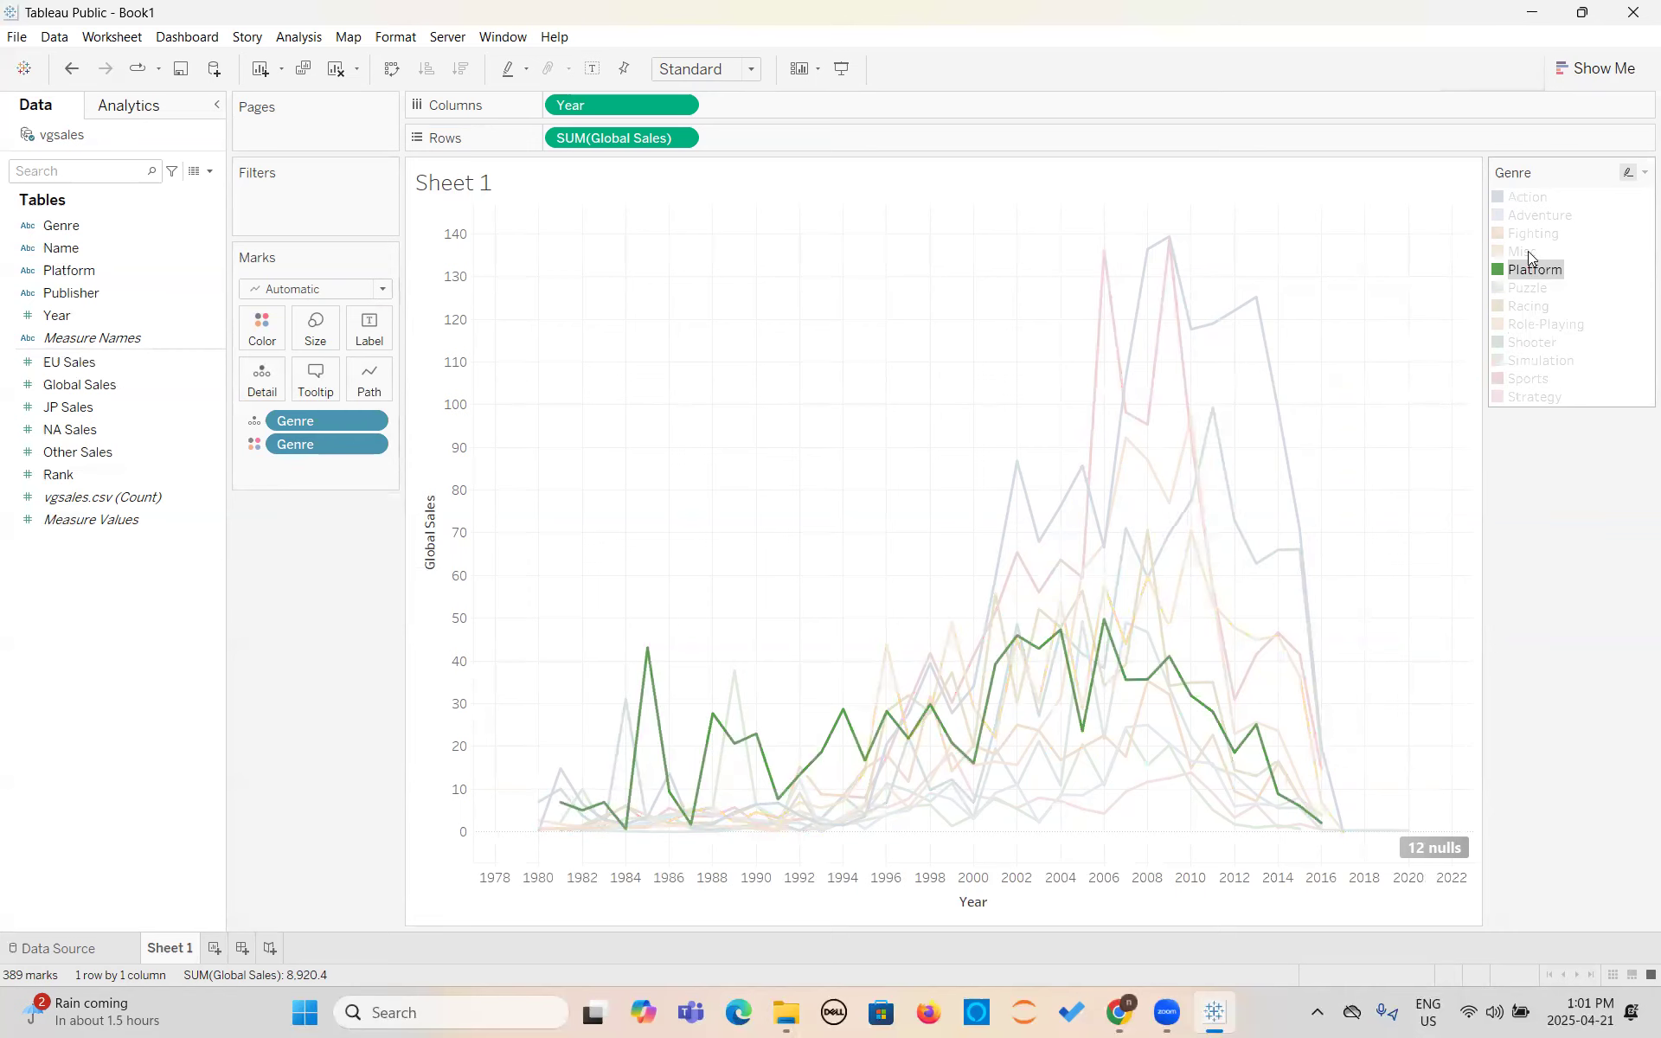
pyautogui.click(1529, 235)
pyautogui.click(1529, 342)
pyautogui.click(1528, 397)
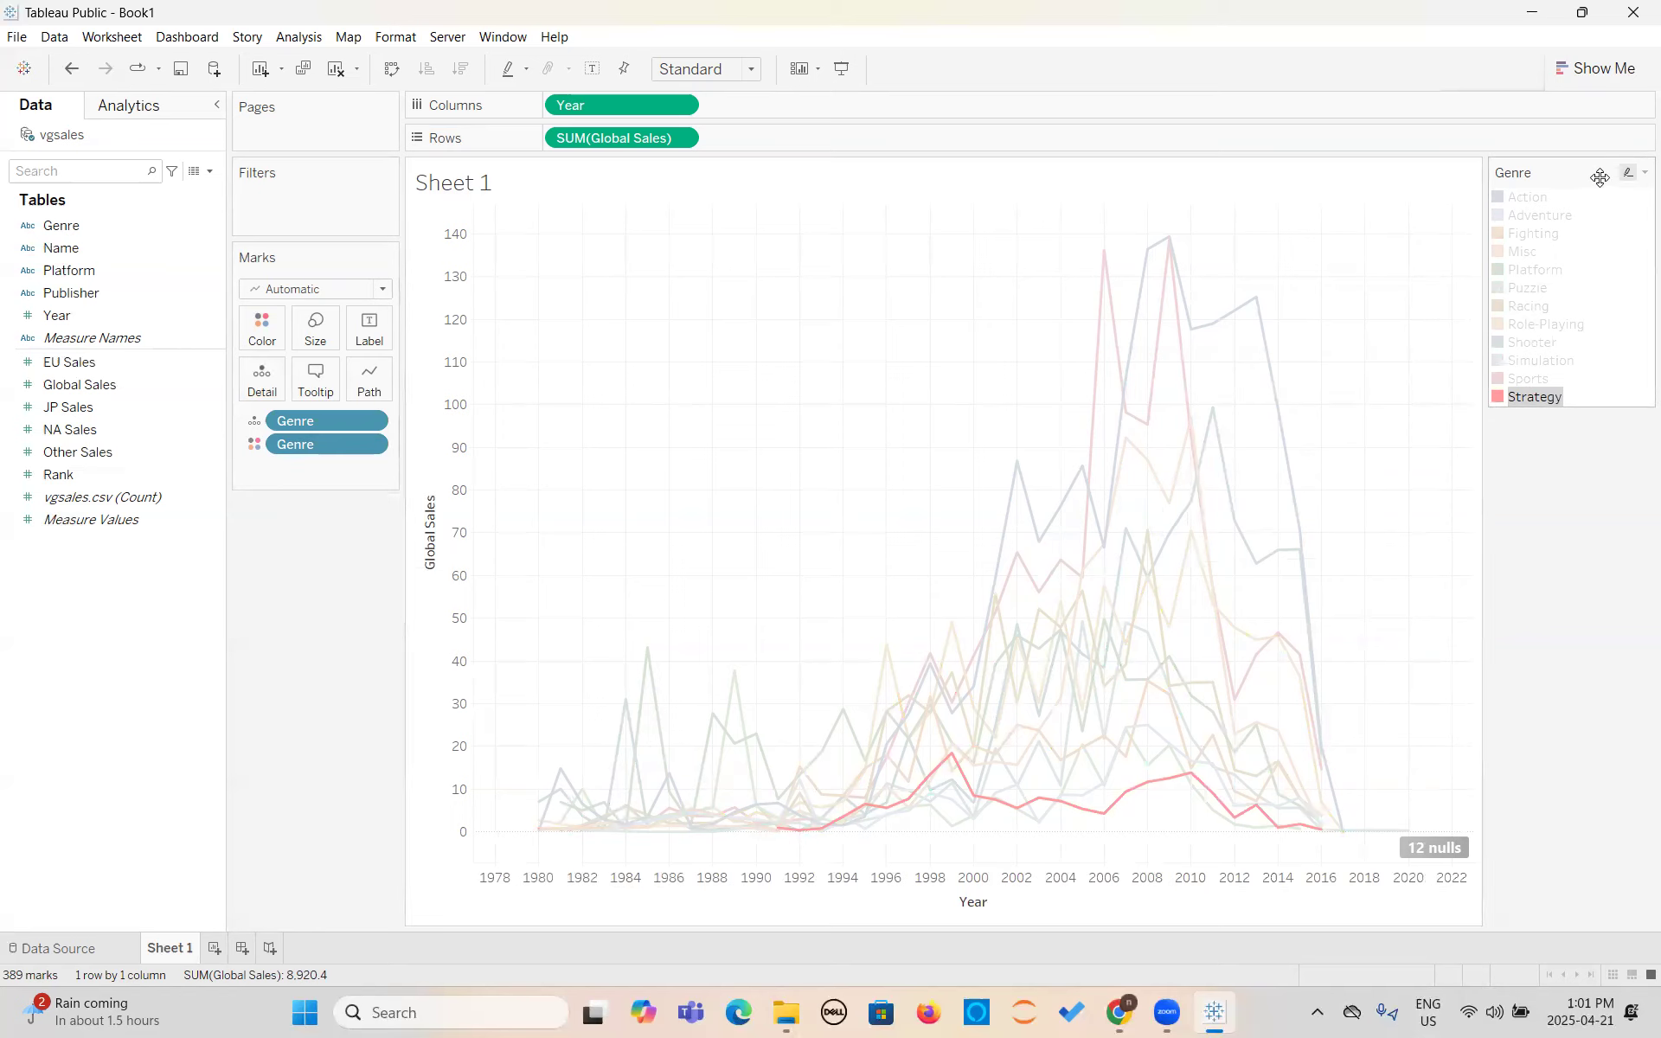
pyautogui.click(1532, 398)
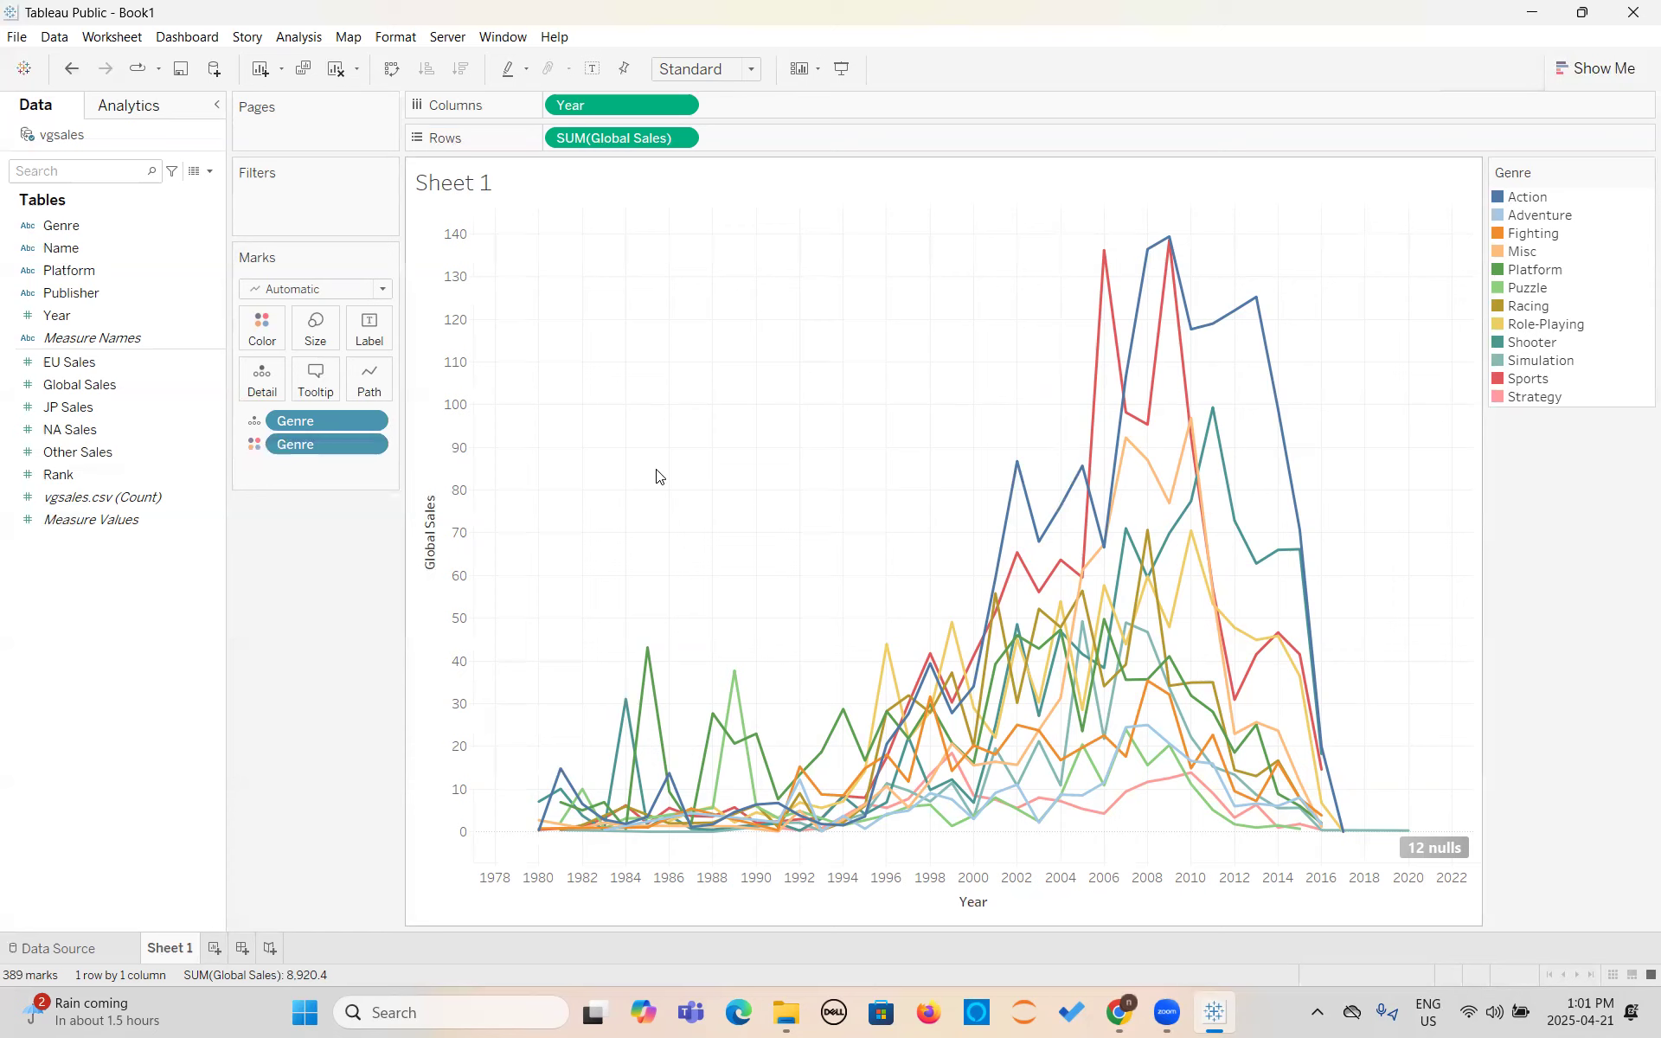
# - Change the Genre detail field to a label, keep mark labels shown, and set the marks to label to Min/Max
pyautogui.click(261, 421)
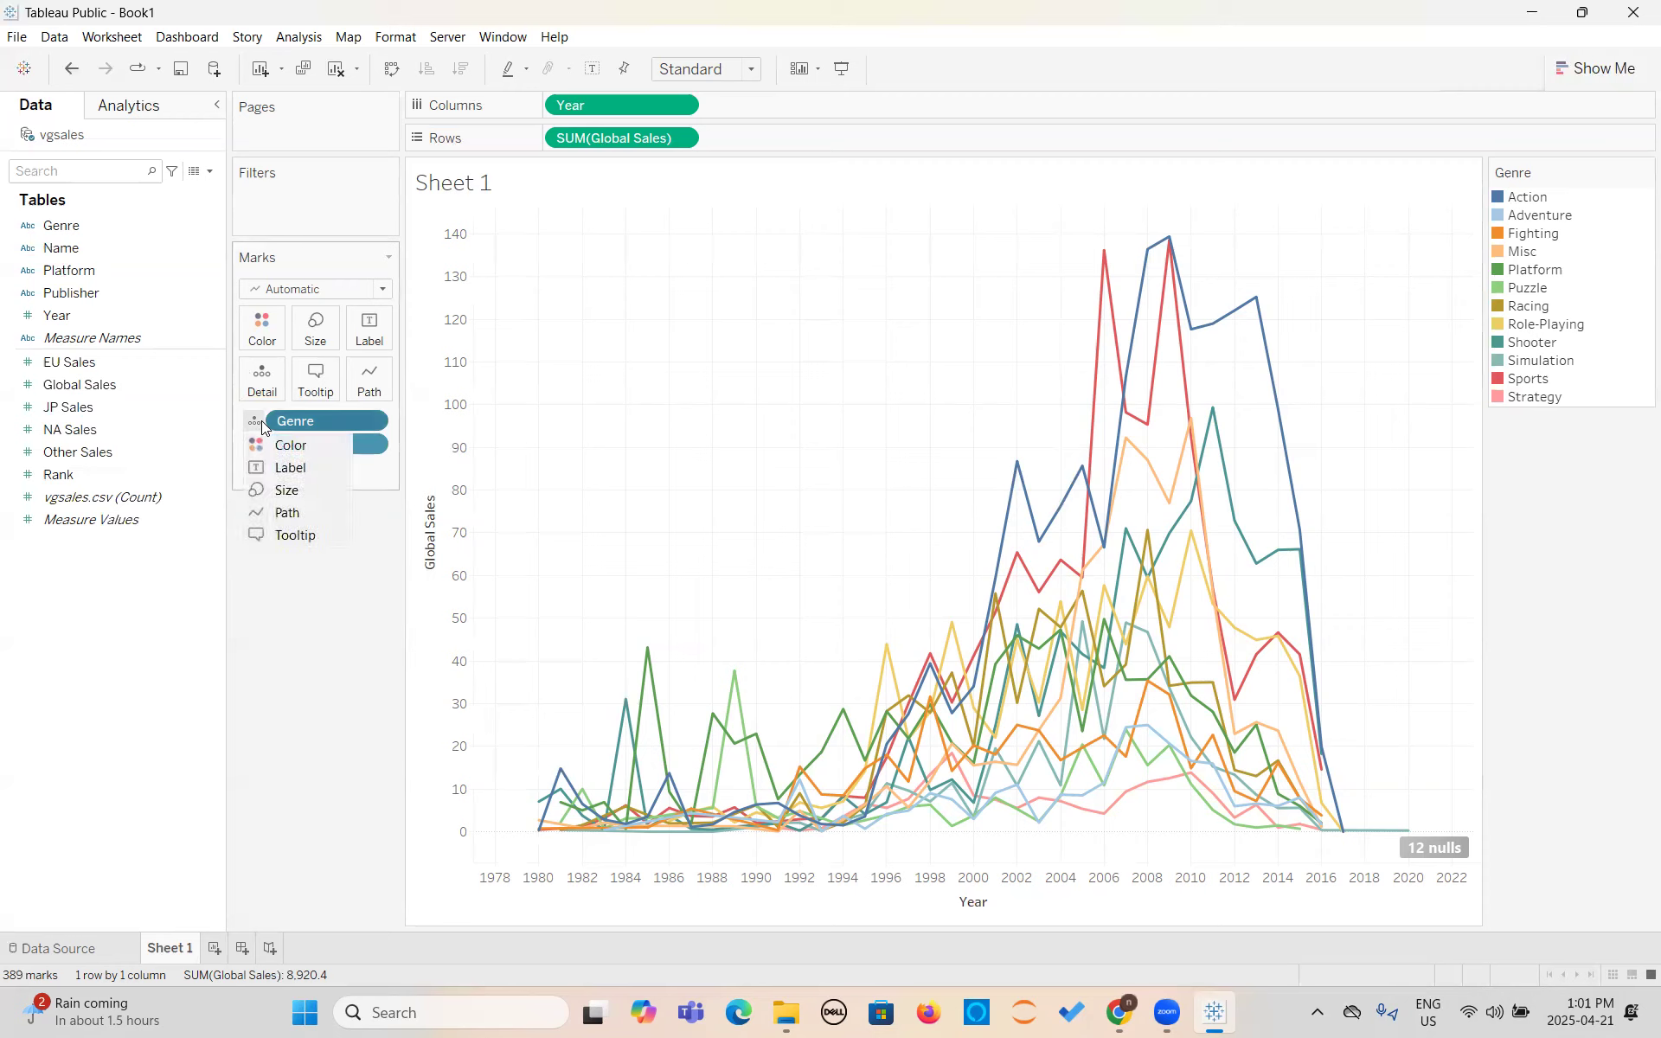
pyautogui.click(270, 469)
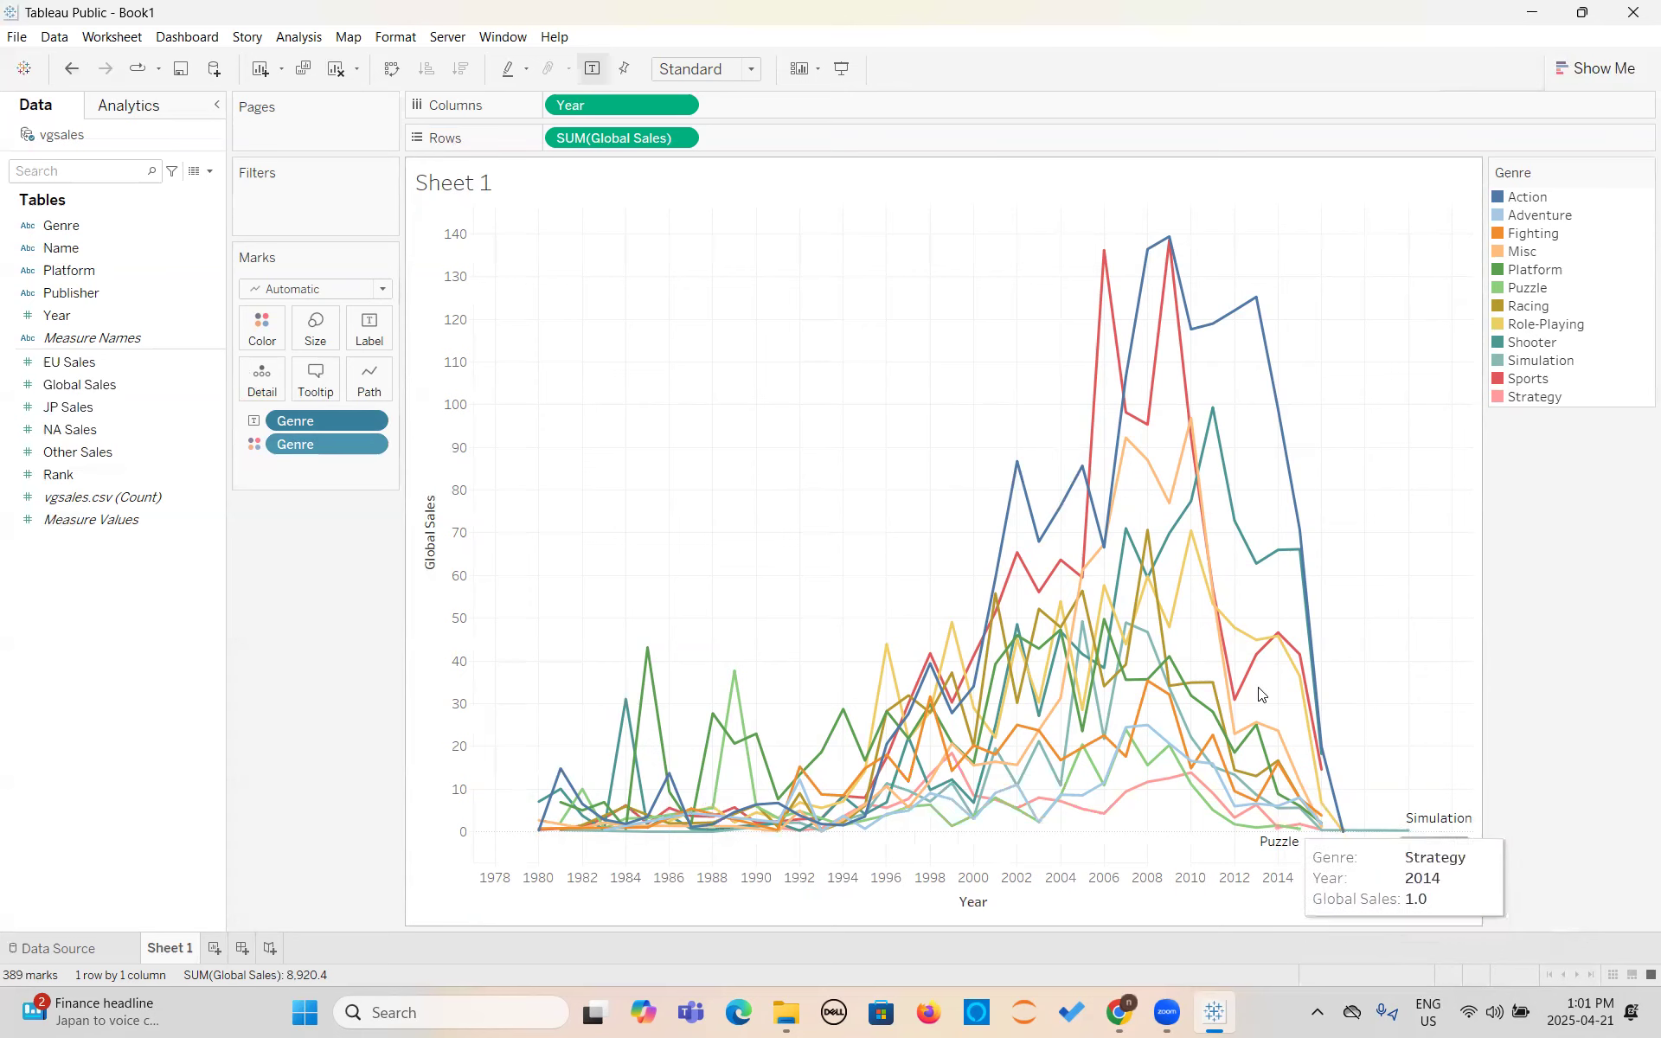
pyautogui.click(373, 343)
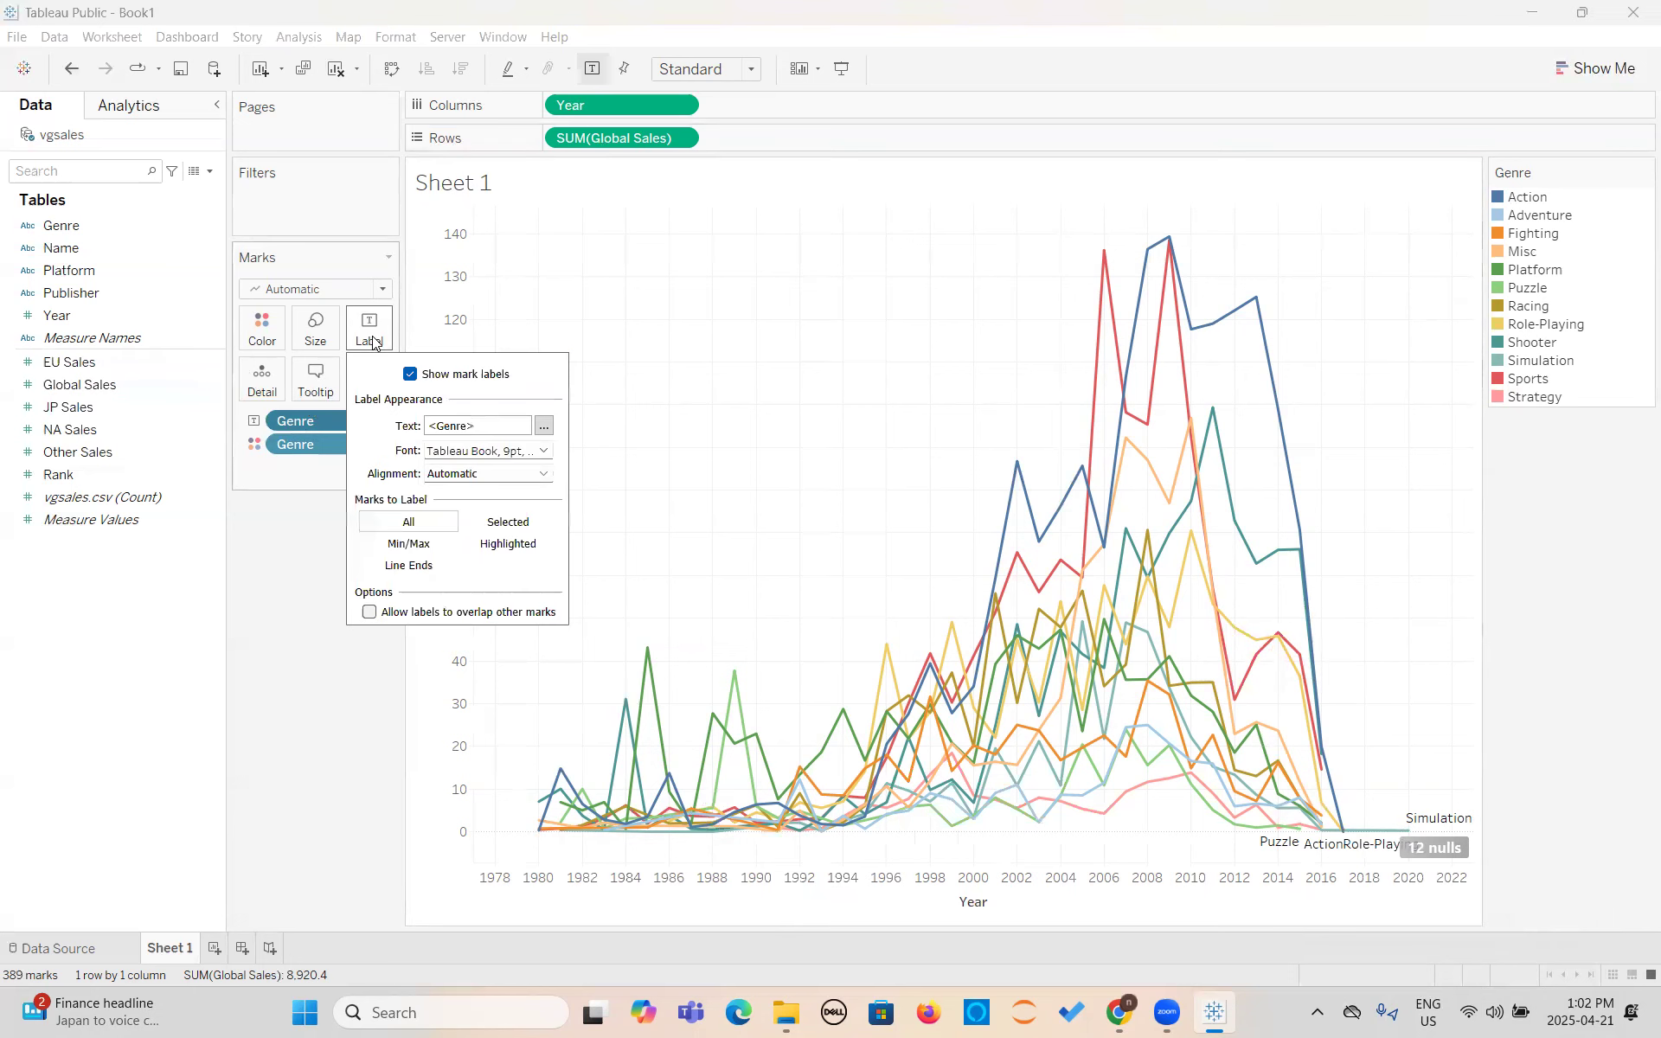
pyautogui.click(412, 374)
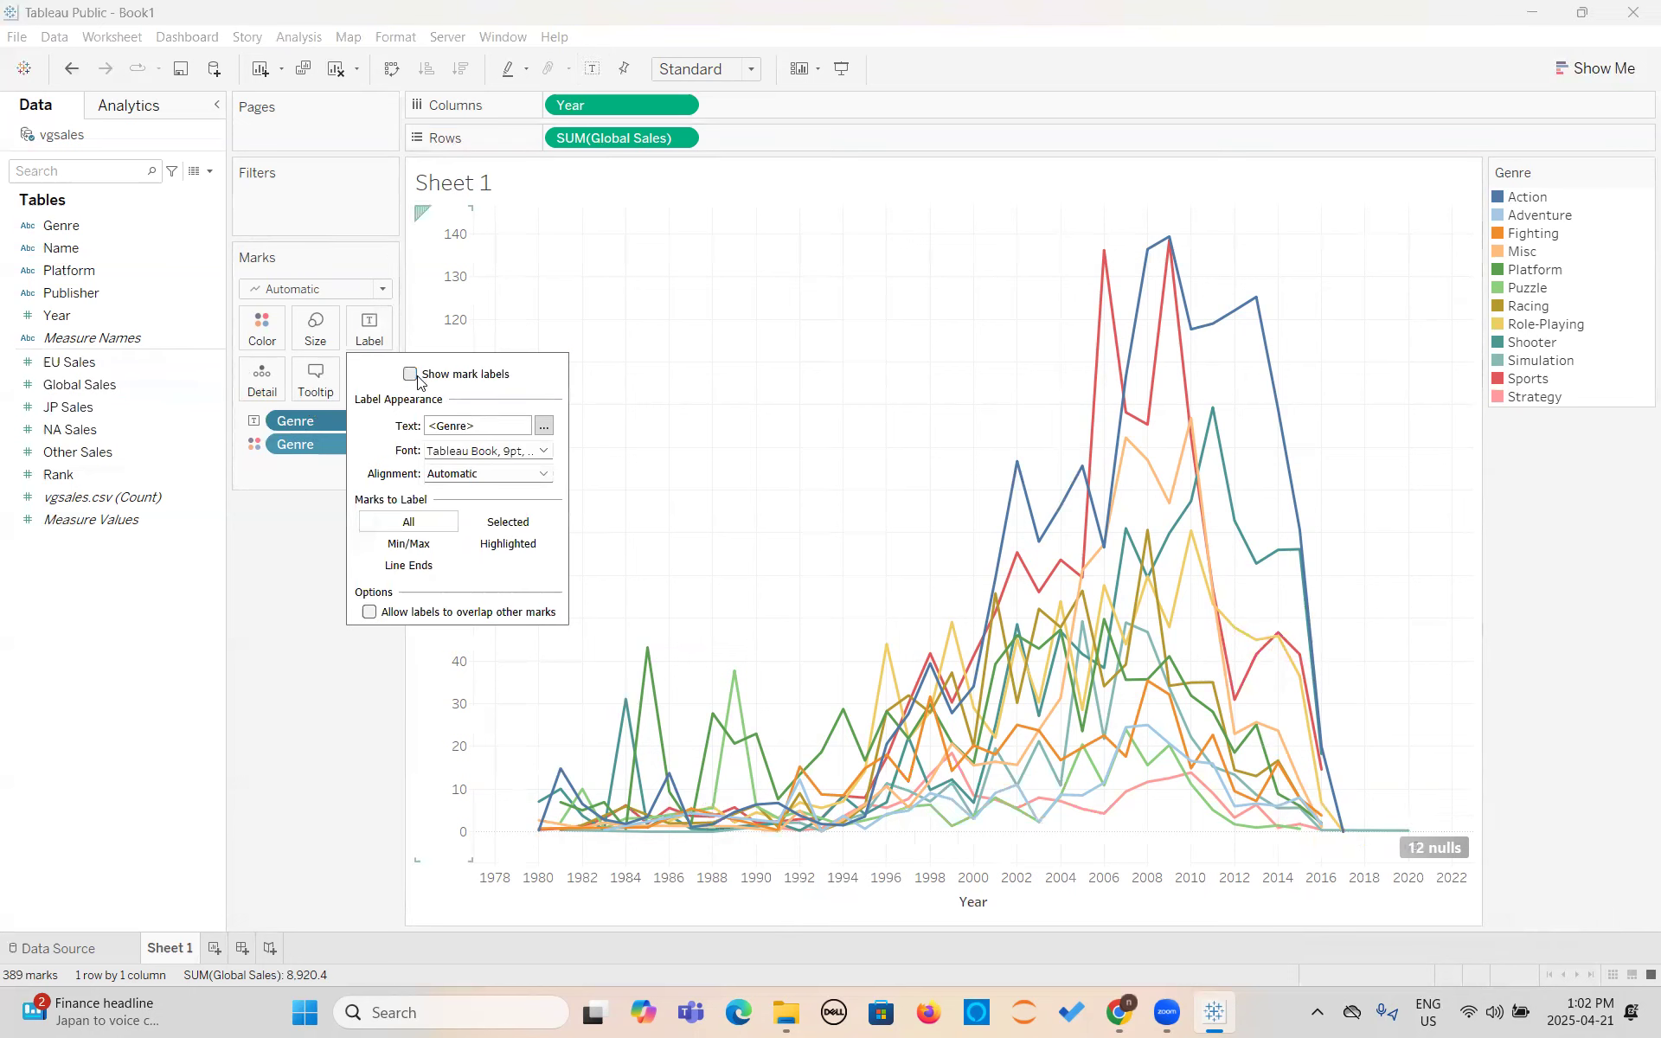
pyautogui.click(412, 375)
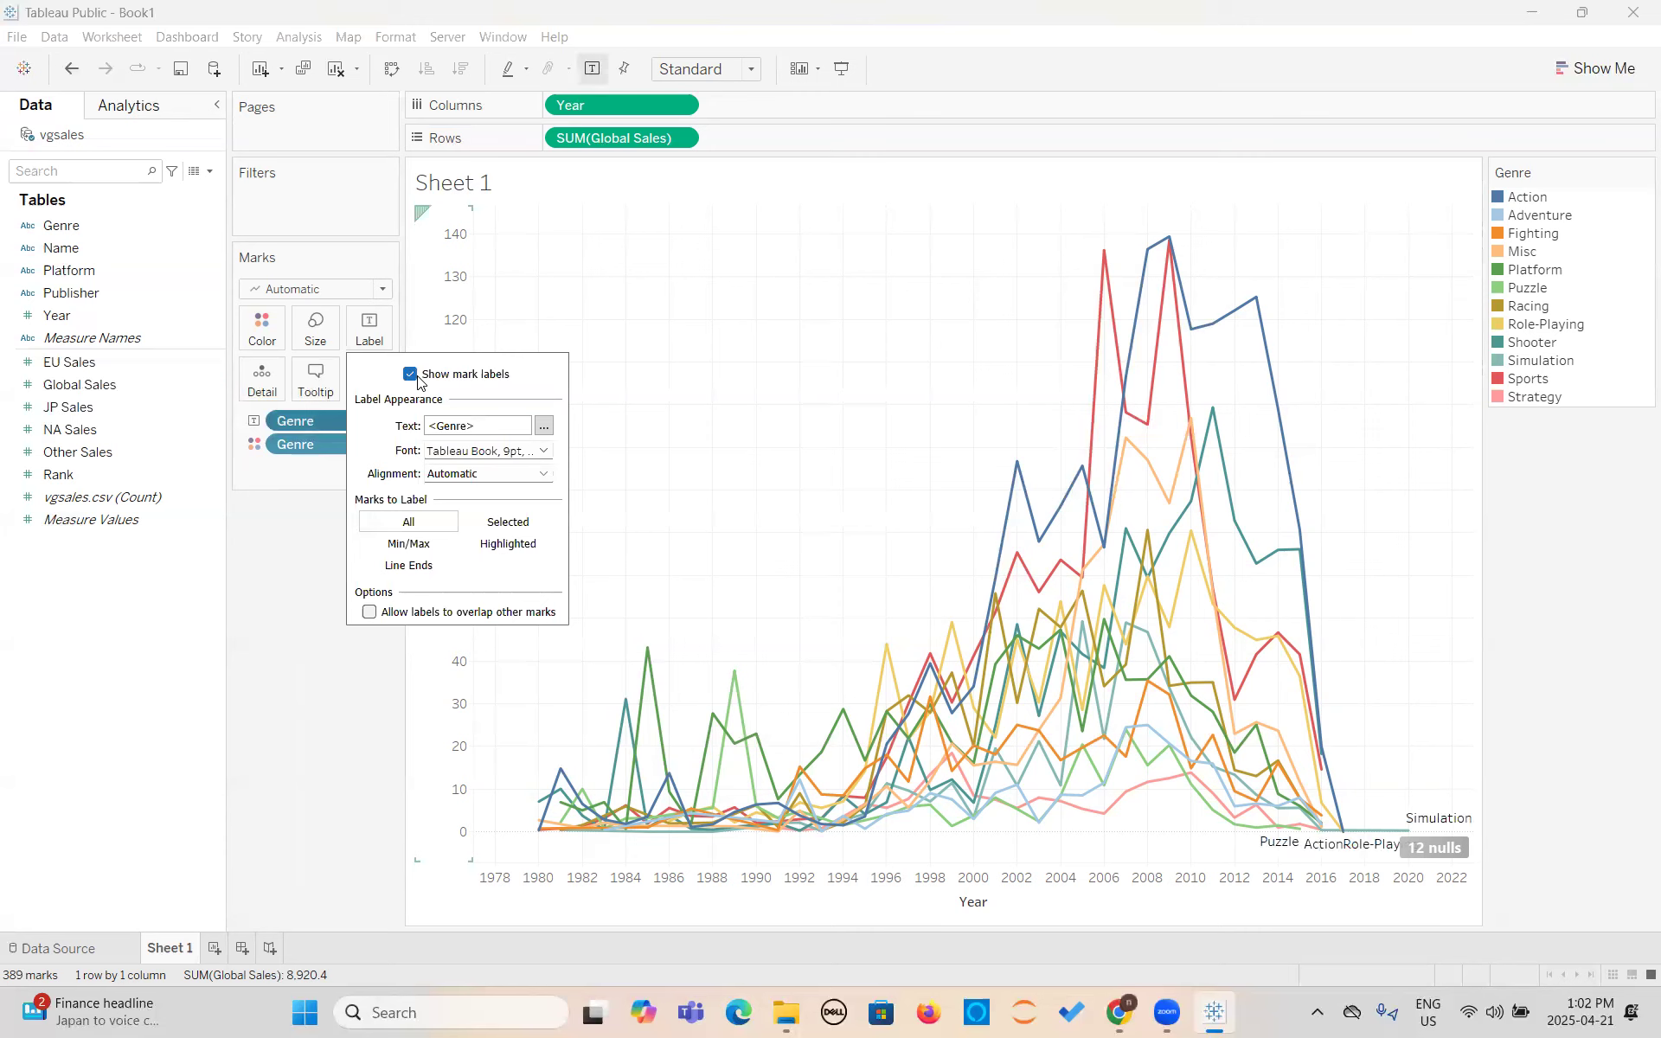
pyautogui.click(407, 554)
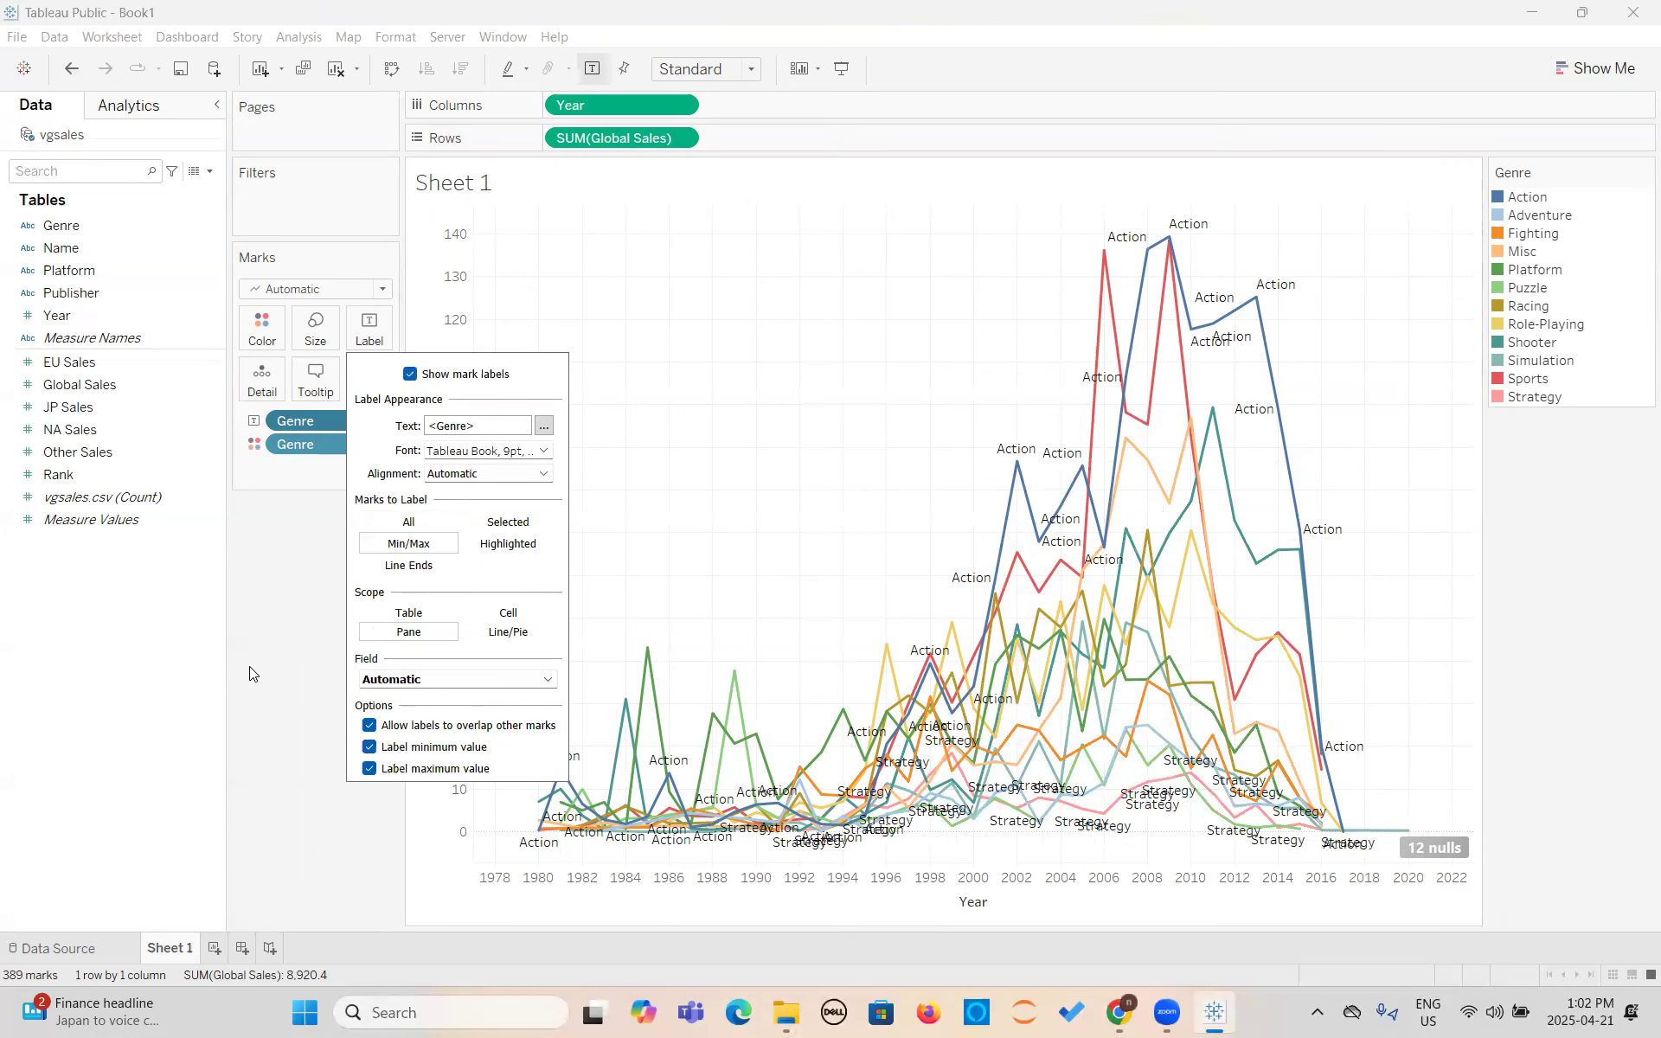
# - Try labeling only line ends, highlighted marks and selected marks, and return the marks to label to Min/Max
pyautogui.click(410, 566)
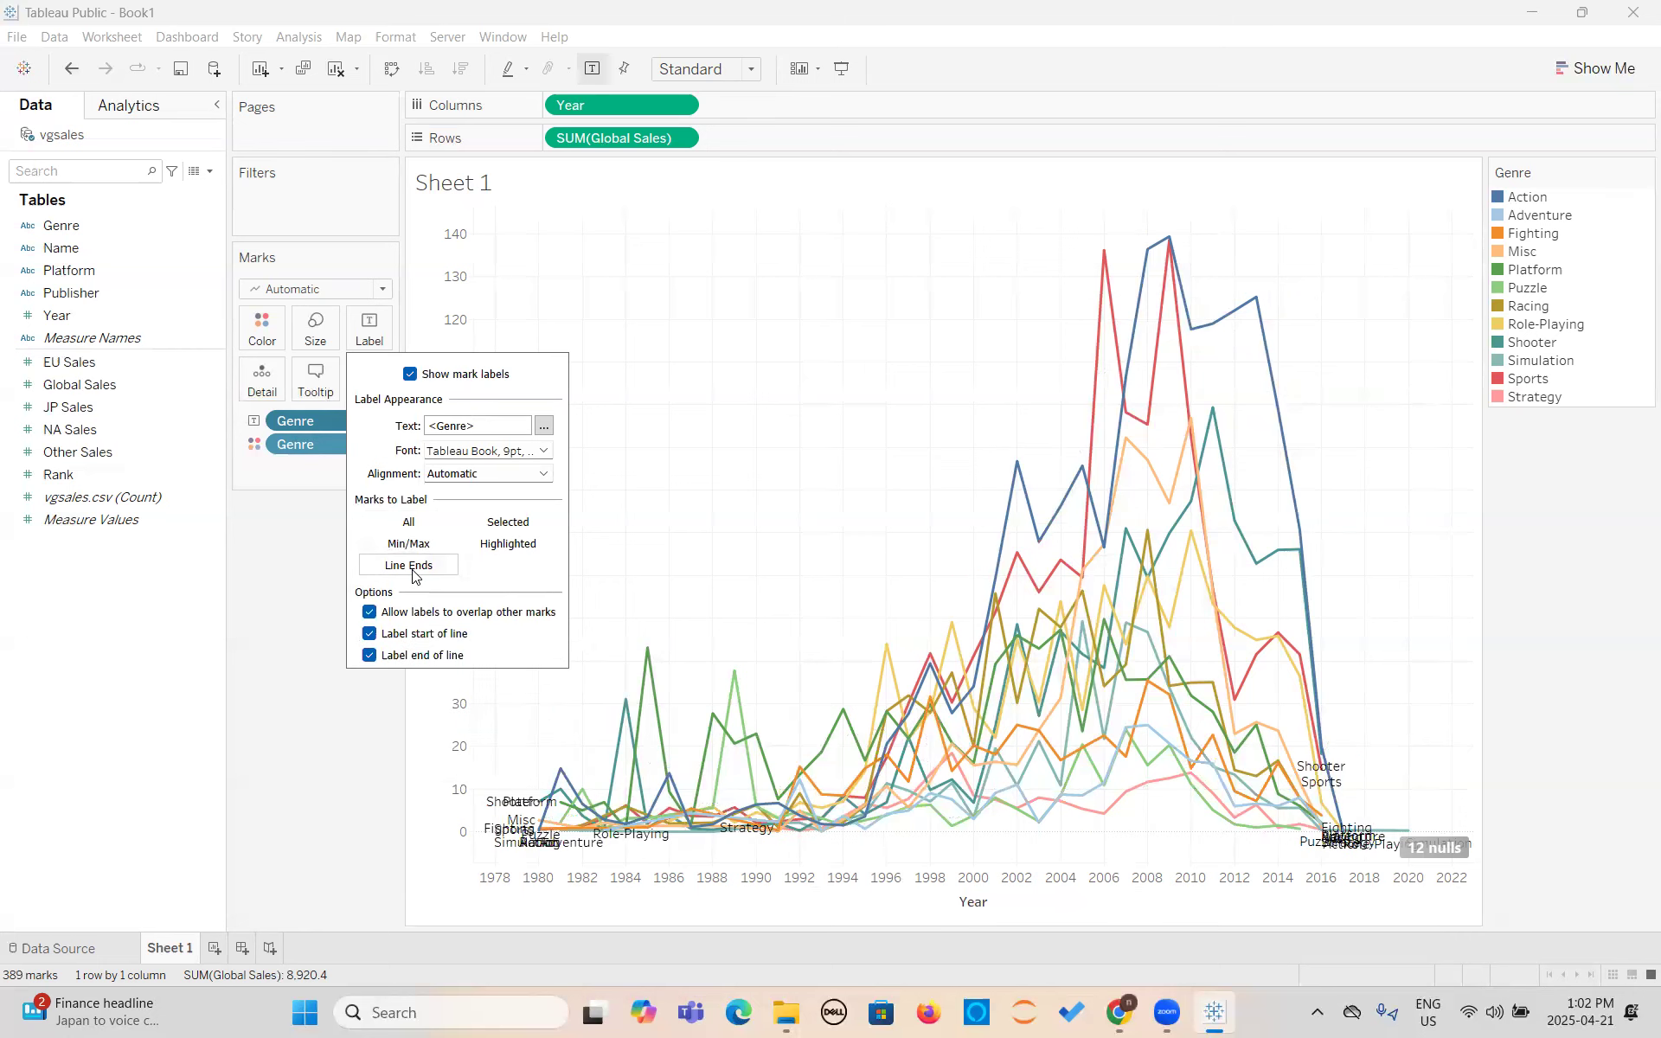
pyautogui.click(500, 550)
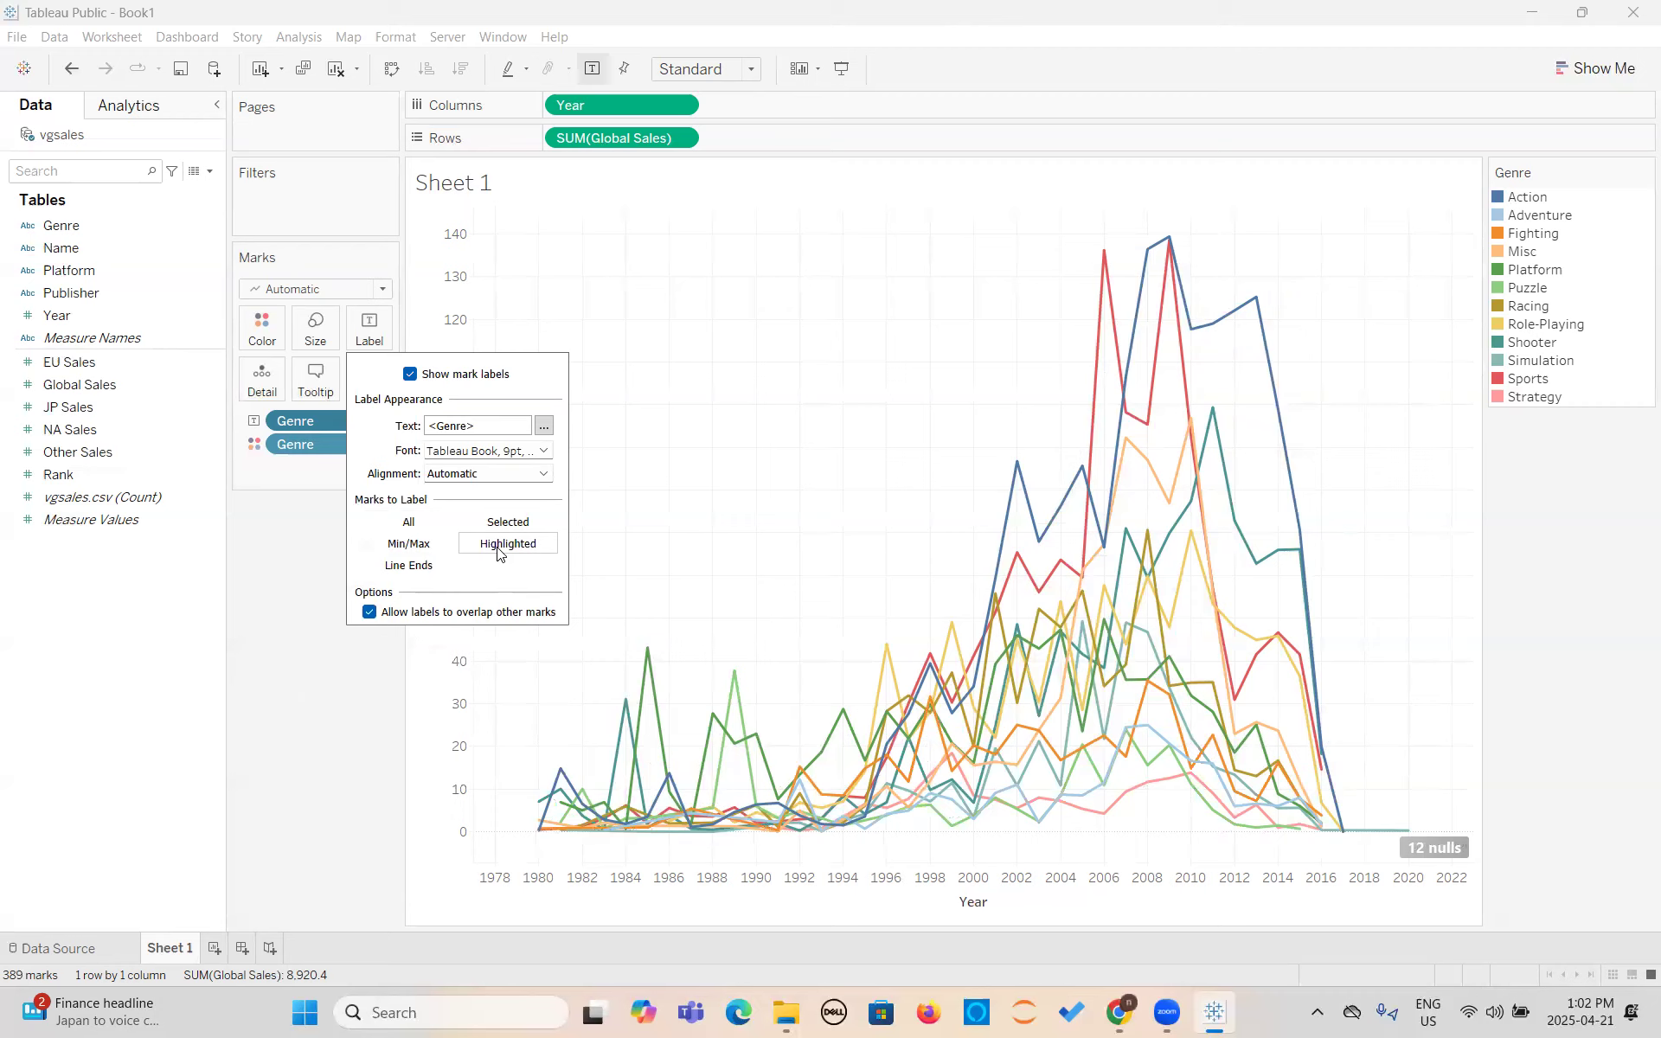
pyautogui.click(507, 524)
pyautogui.click(425, 552)
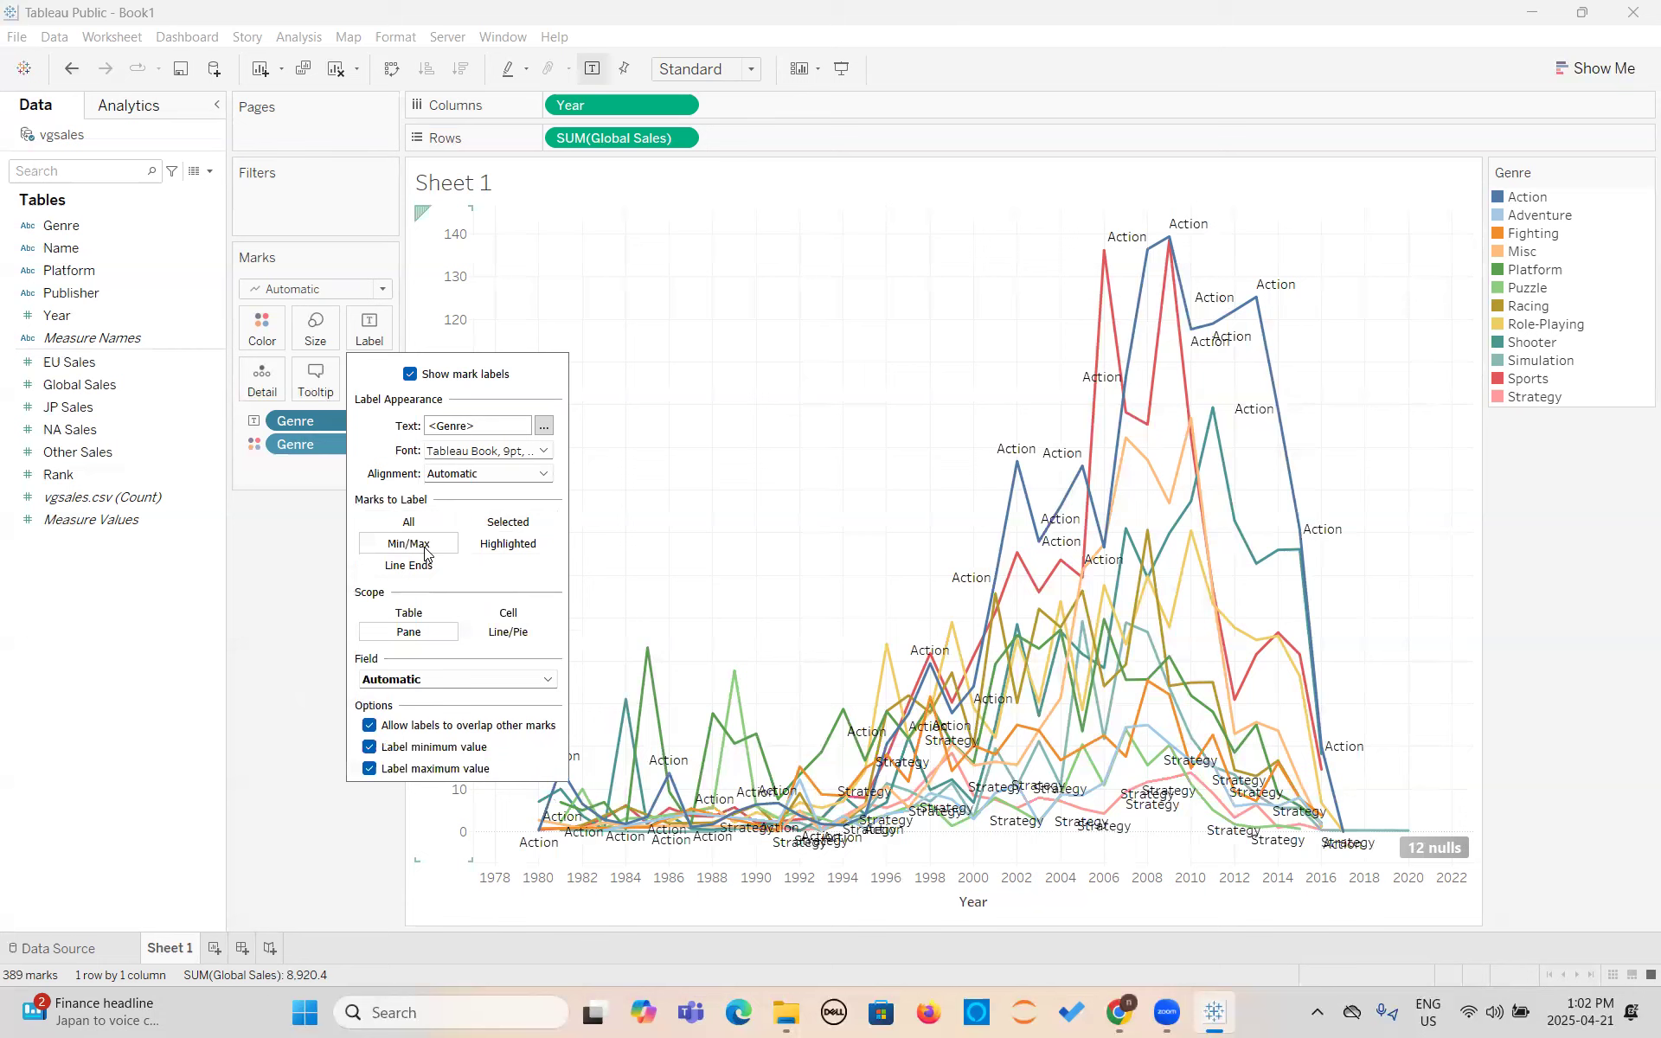
# - Disallow labels overlapping other marks and set the label scope to Line/Pie, keeping both minimum and maximum values labeled
pyautogui.click(370, 726)
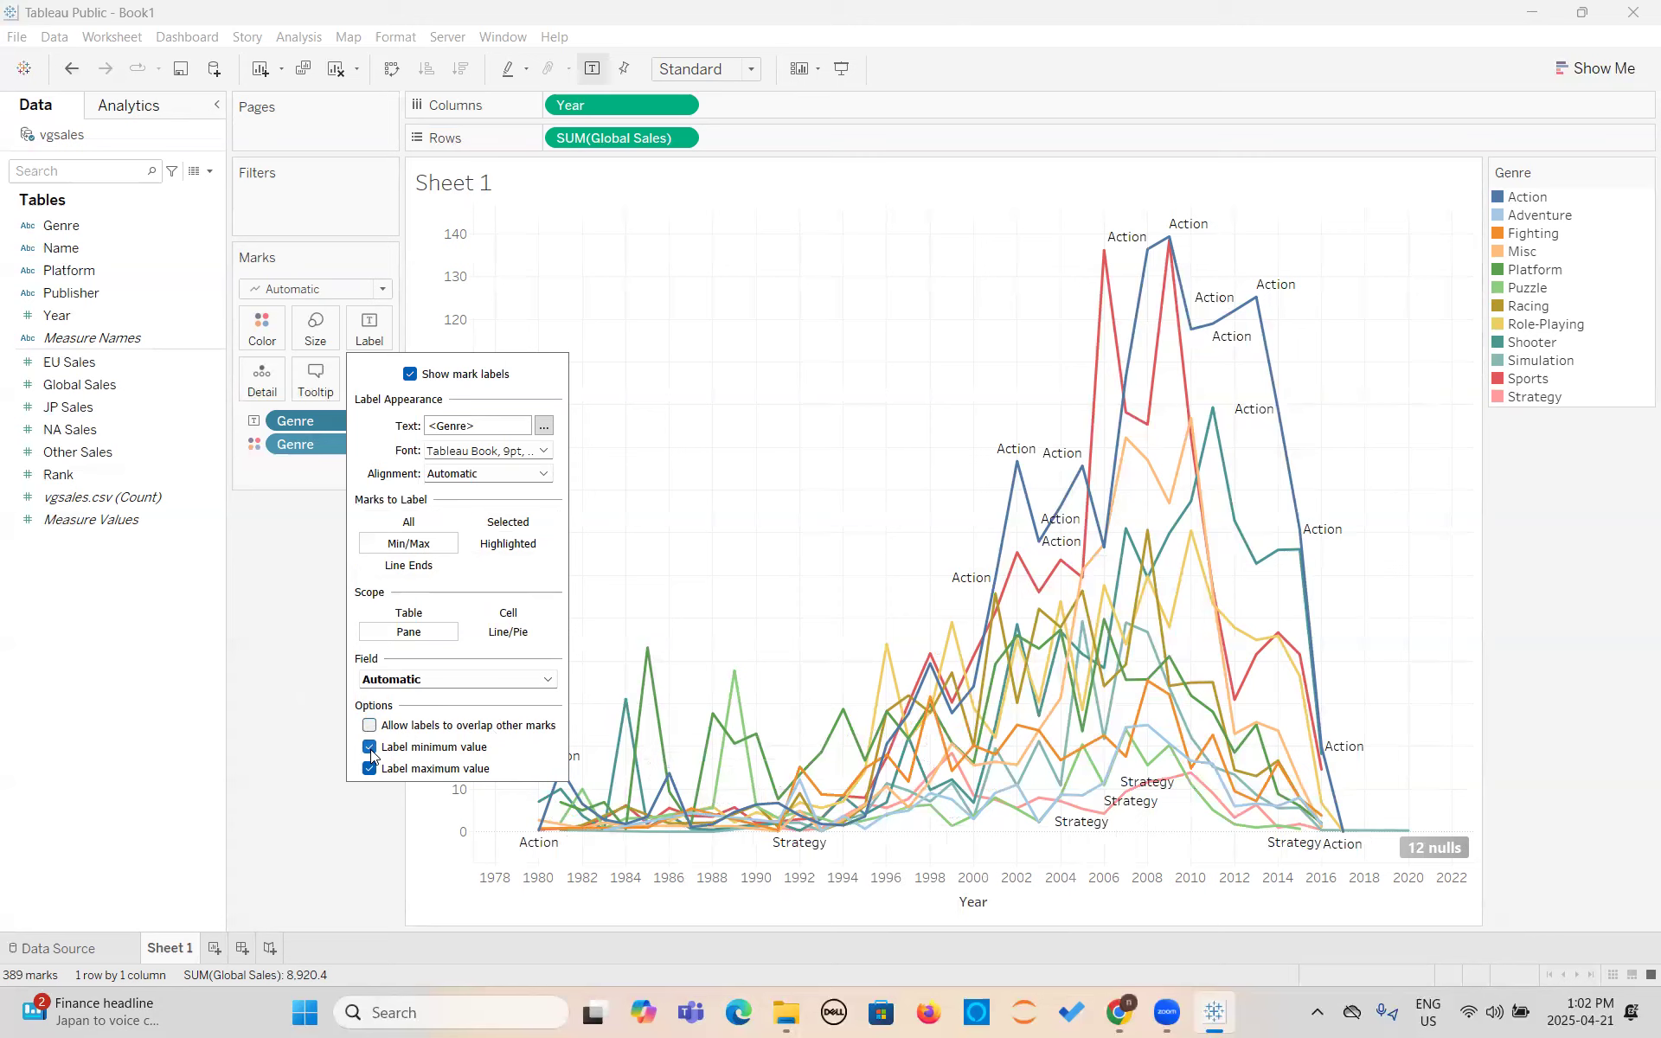
pyautogui.click(370, 749)
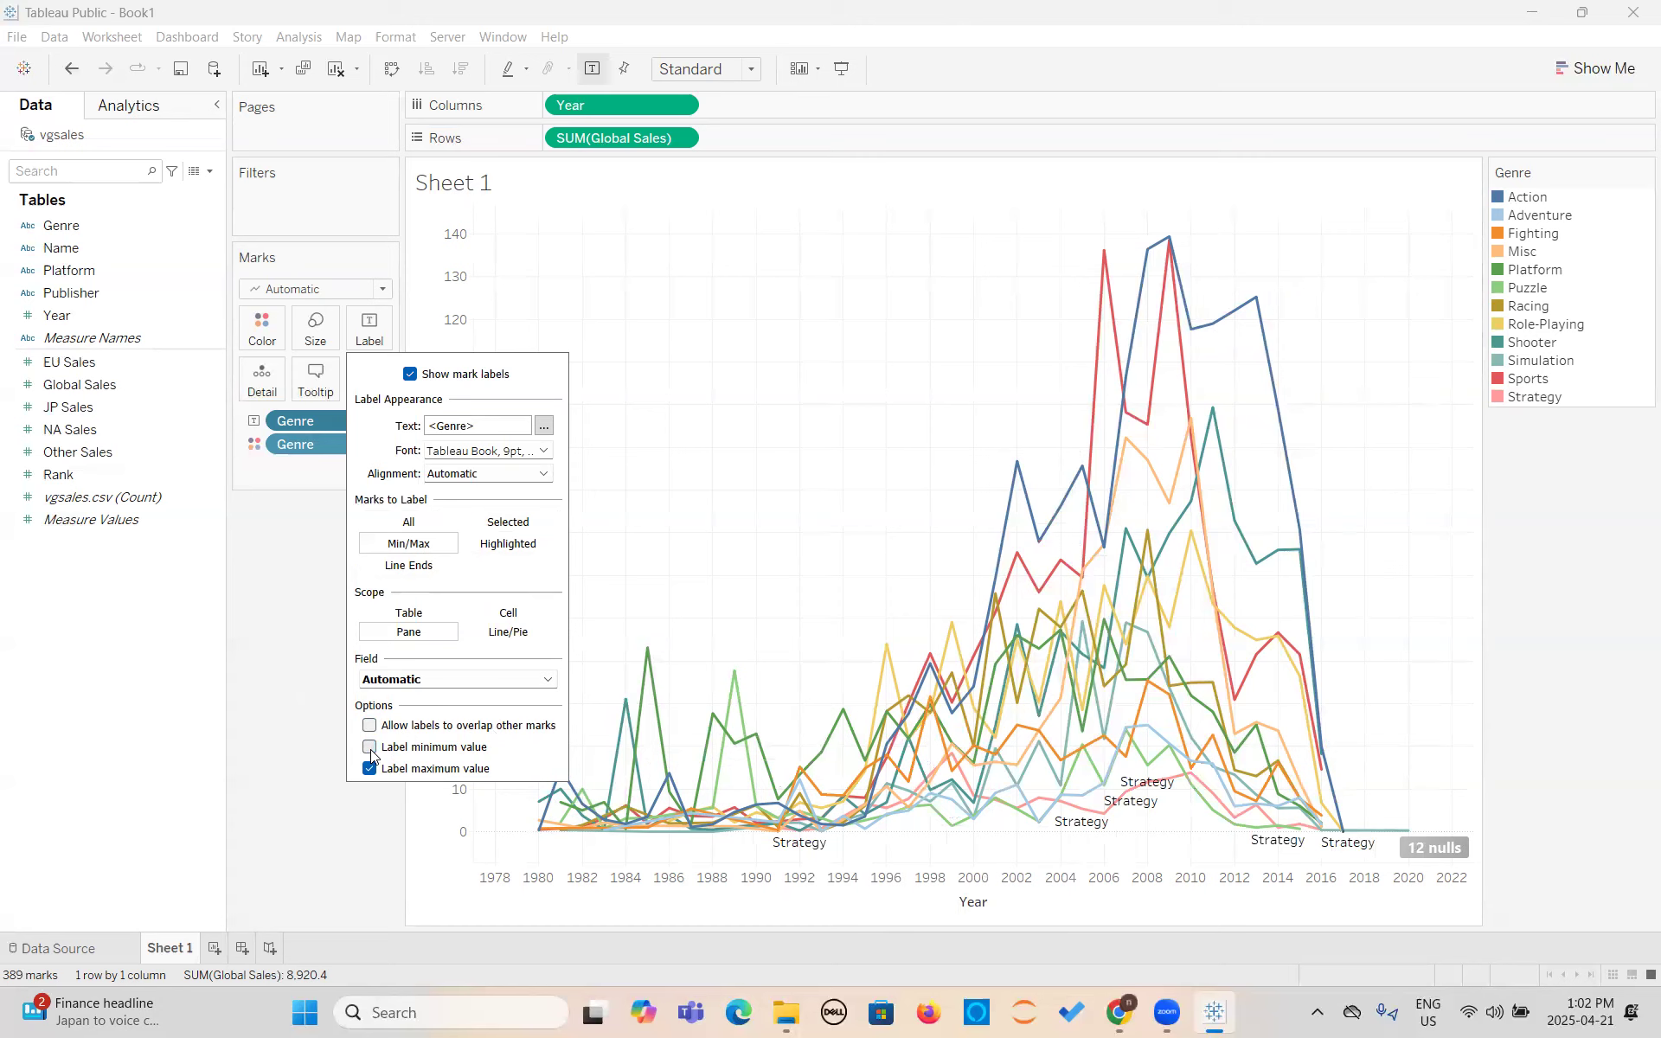
pyautogui.click(370, 749)
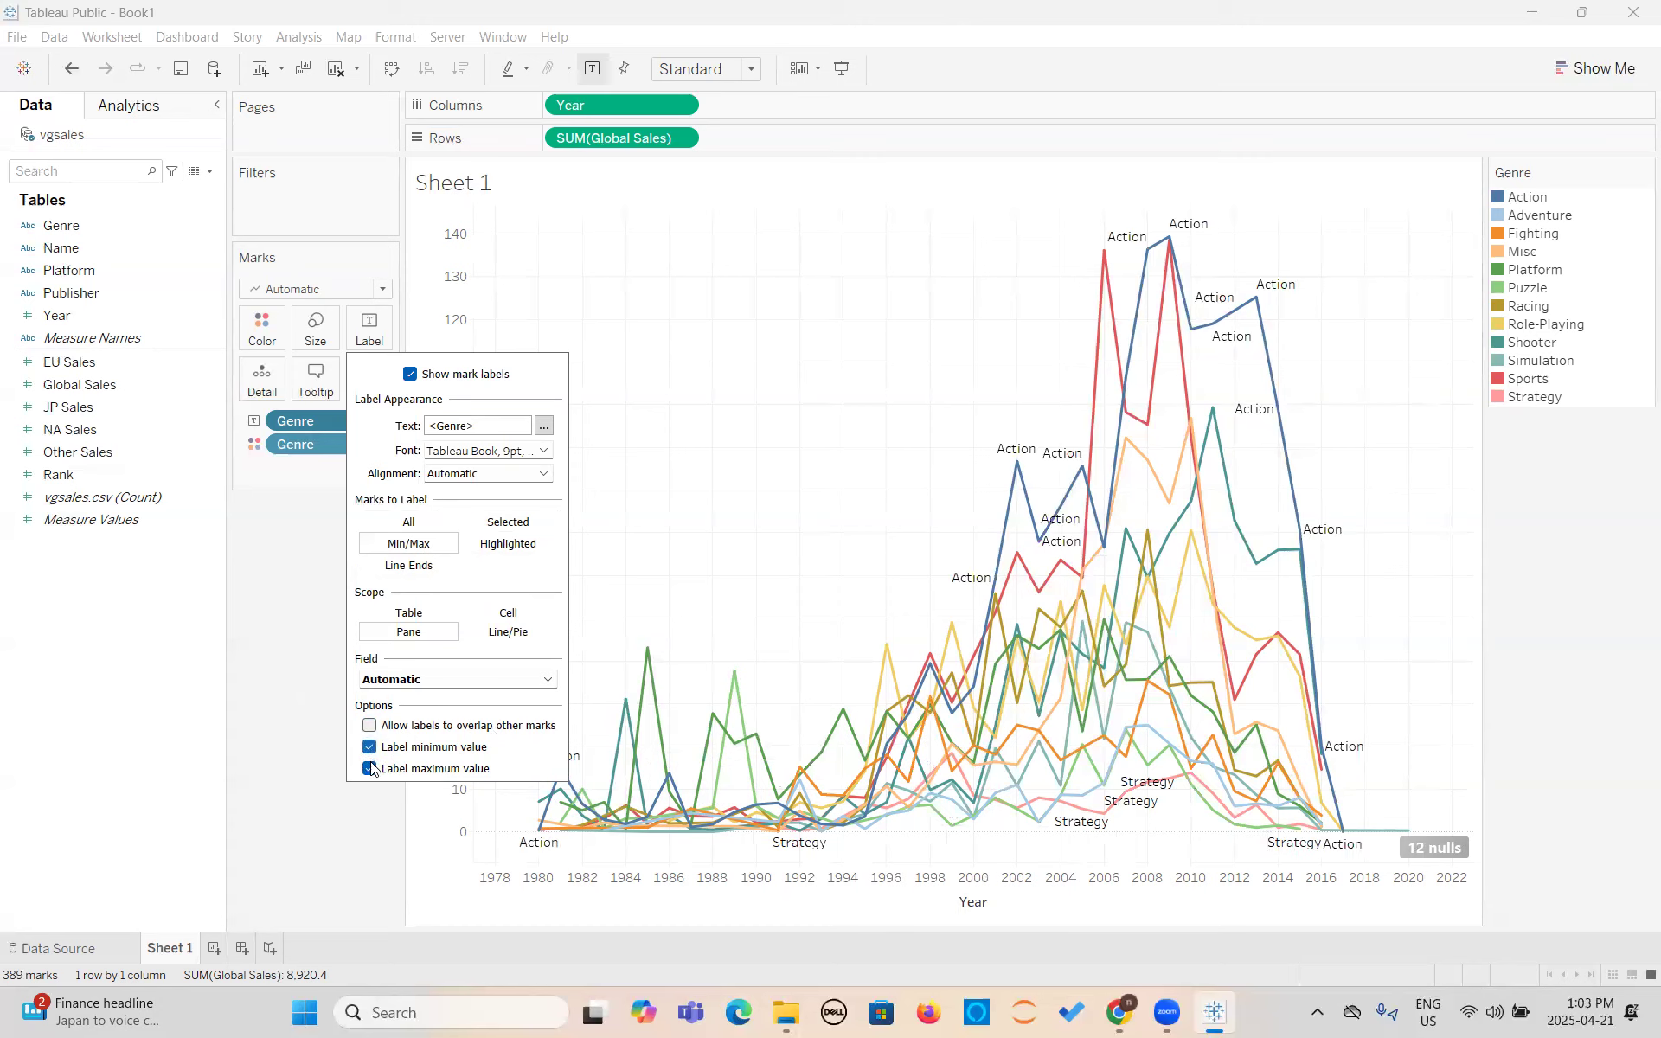
pyautogui.click(370, 770)
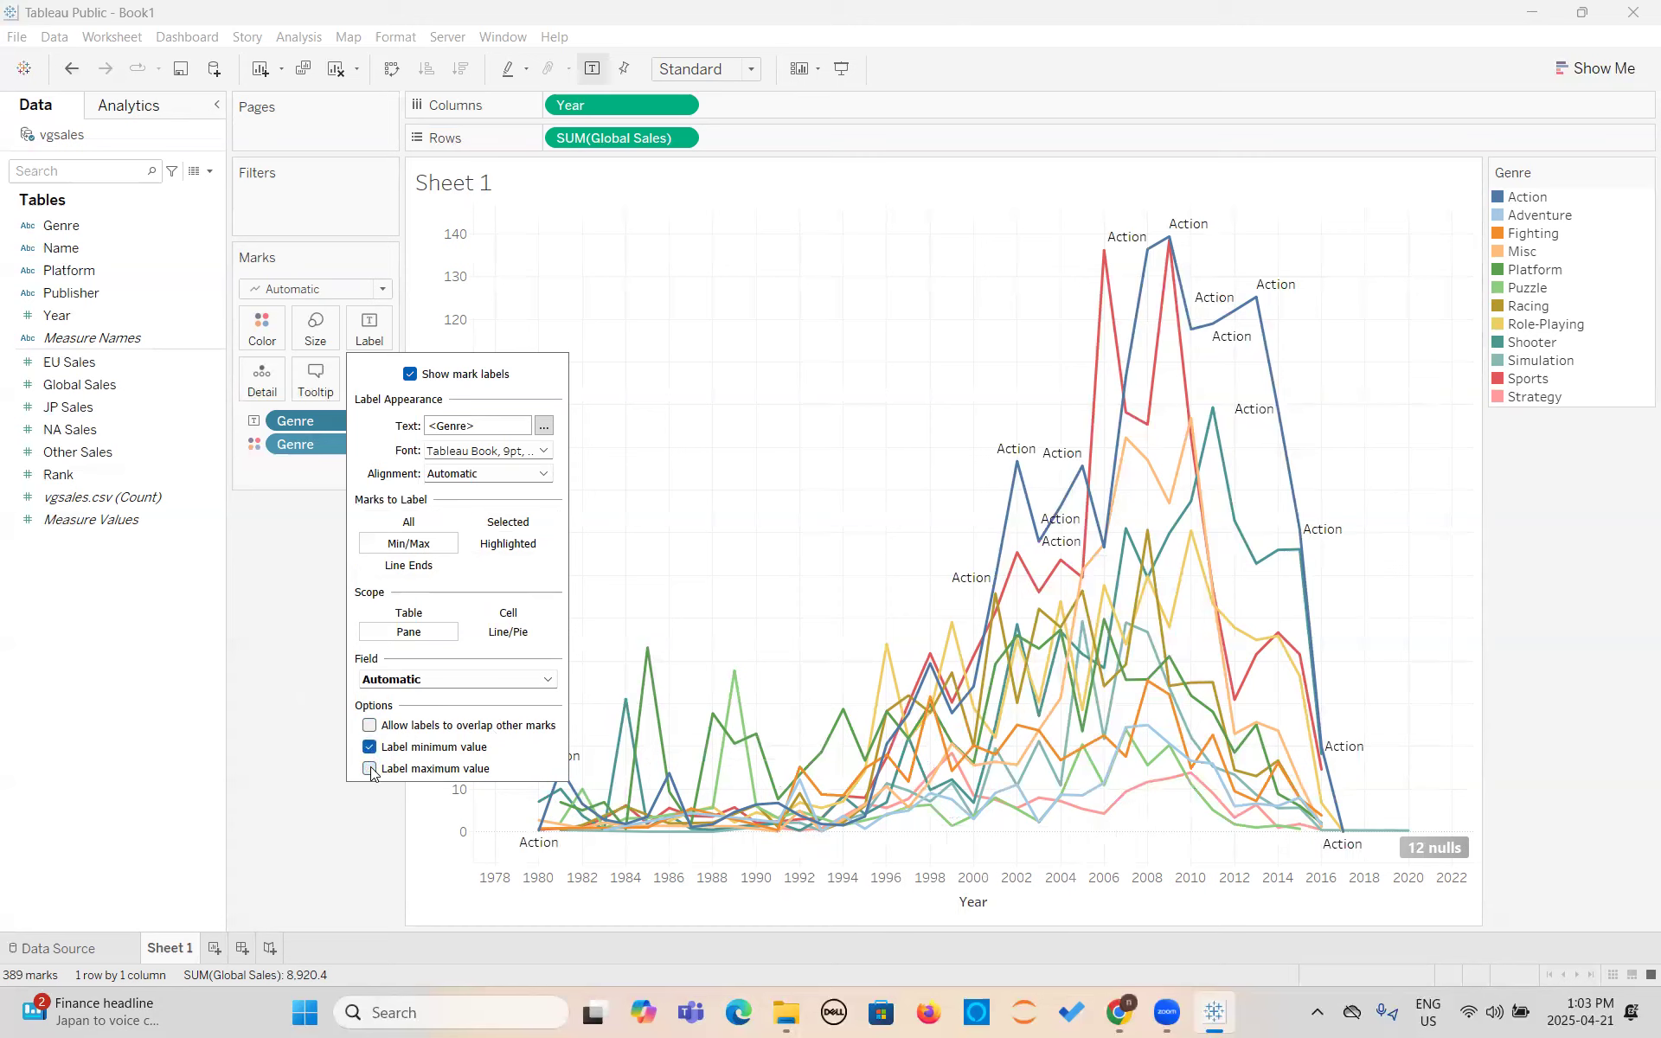
pyautogui.click(370, 770)
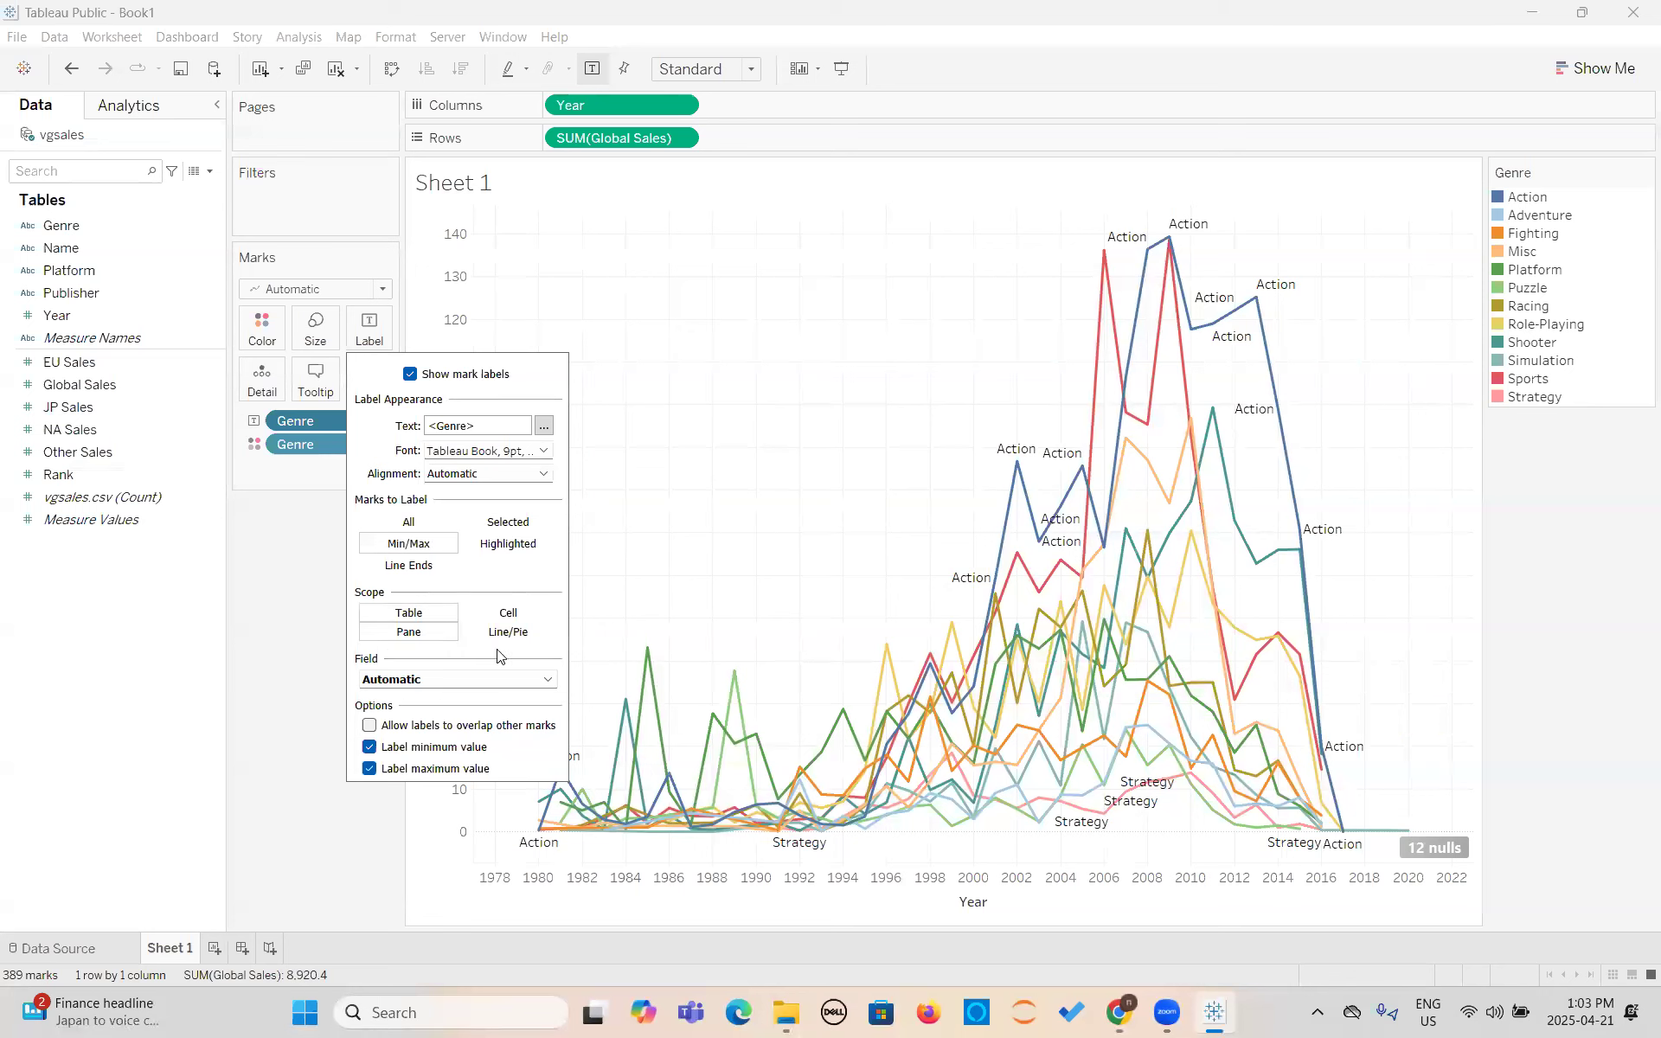
pyautogui.click(496, 616)
pyautogui.click(498, 636)
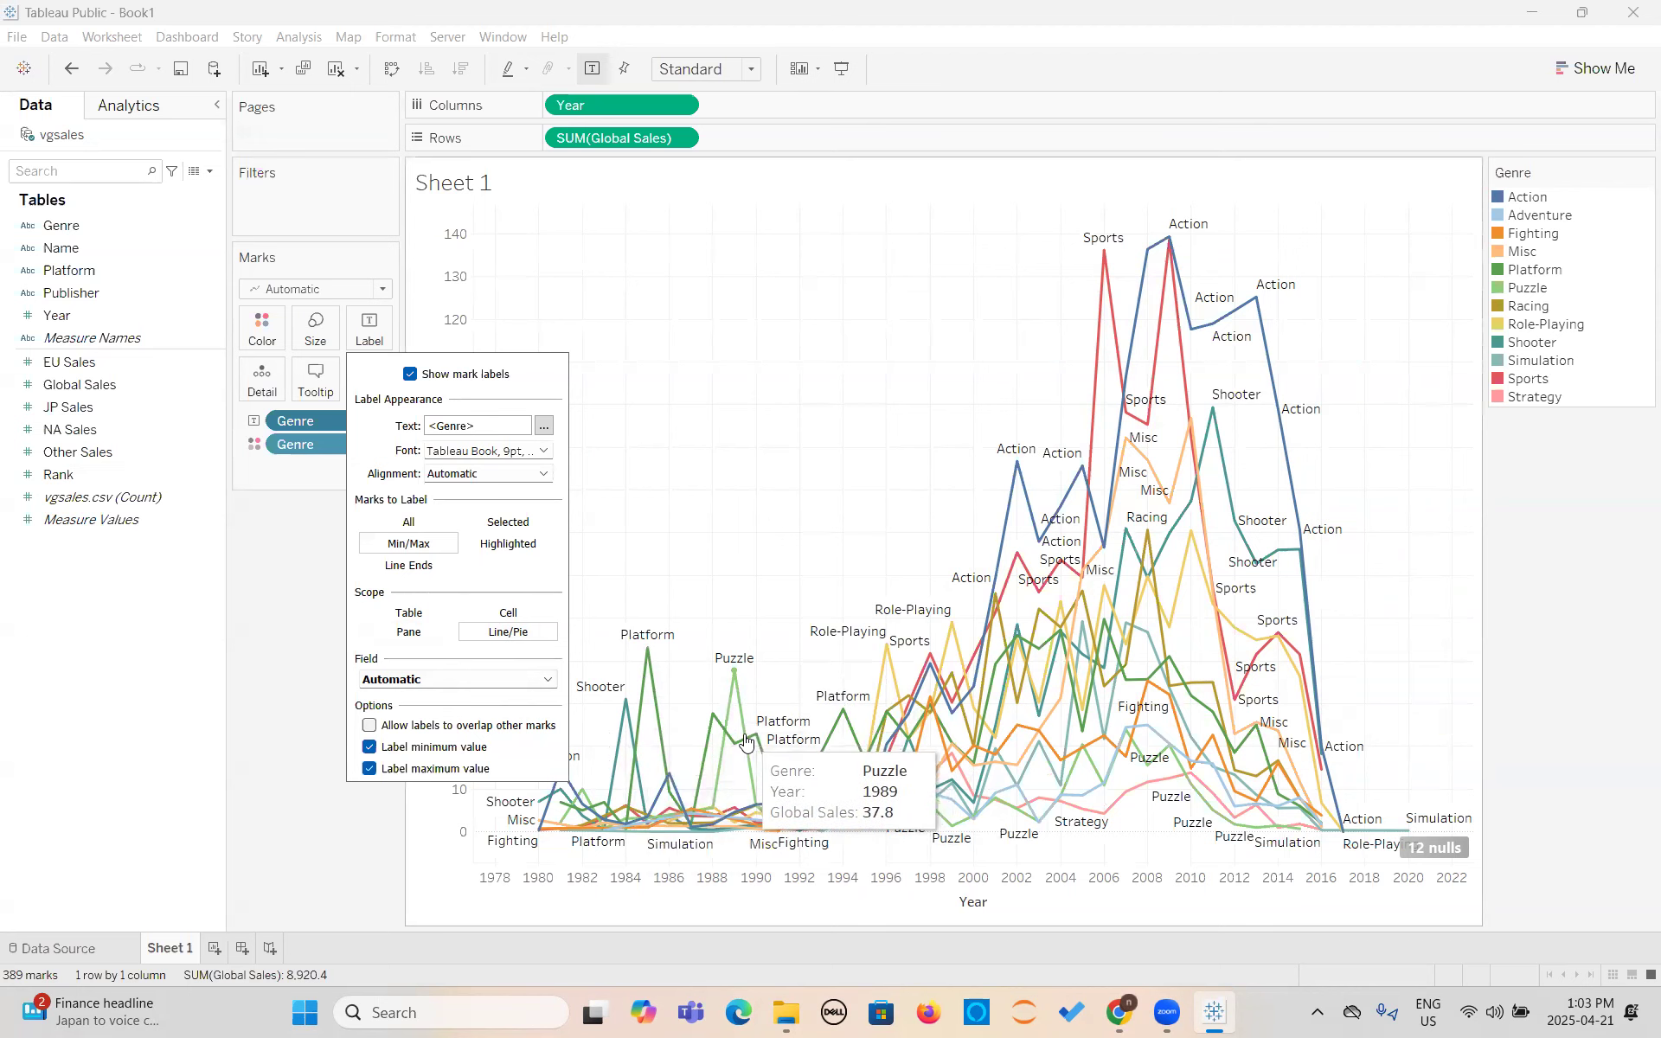
# - Try both rotated text directions for the mark labels and set the label direction to normal horizontal text
pyautogui.click(530, 476)
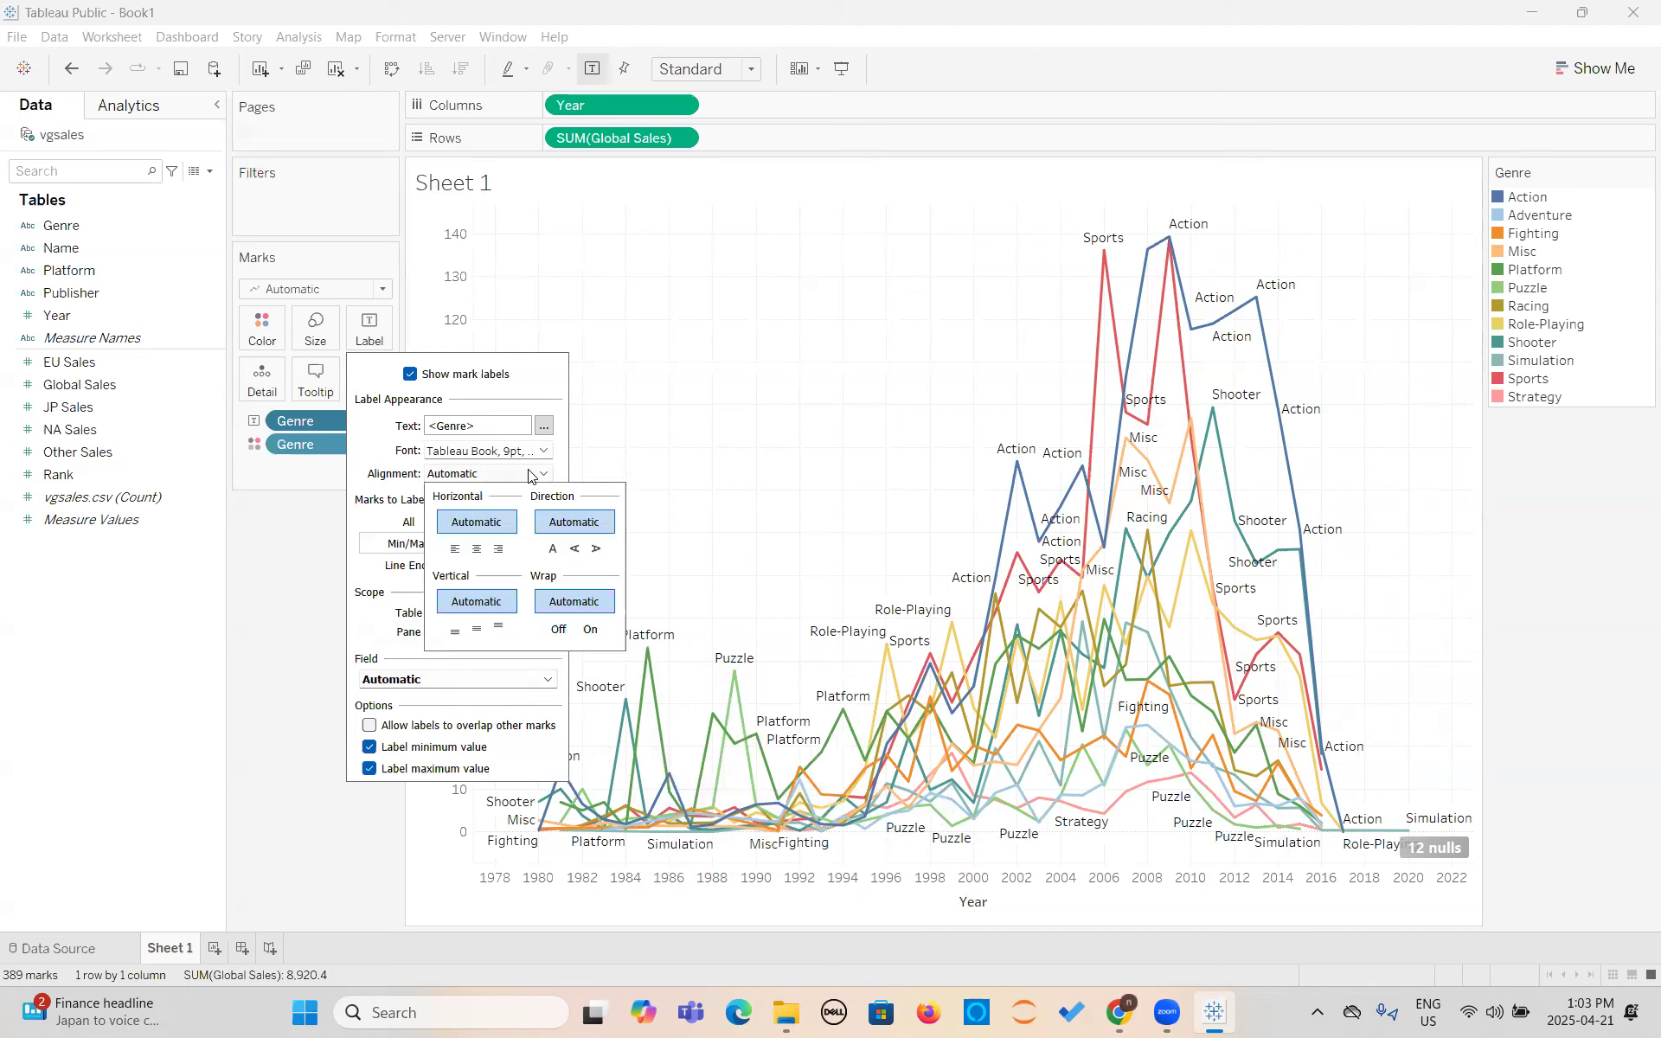
pyautogui.click(575, 559)
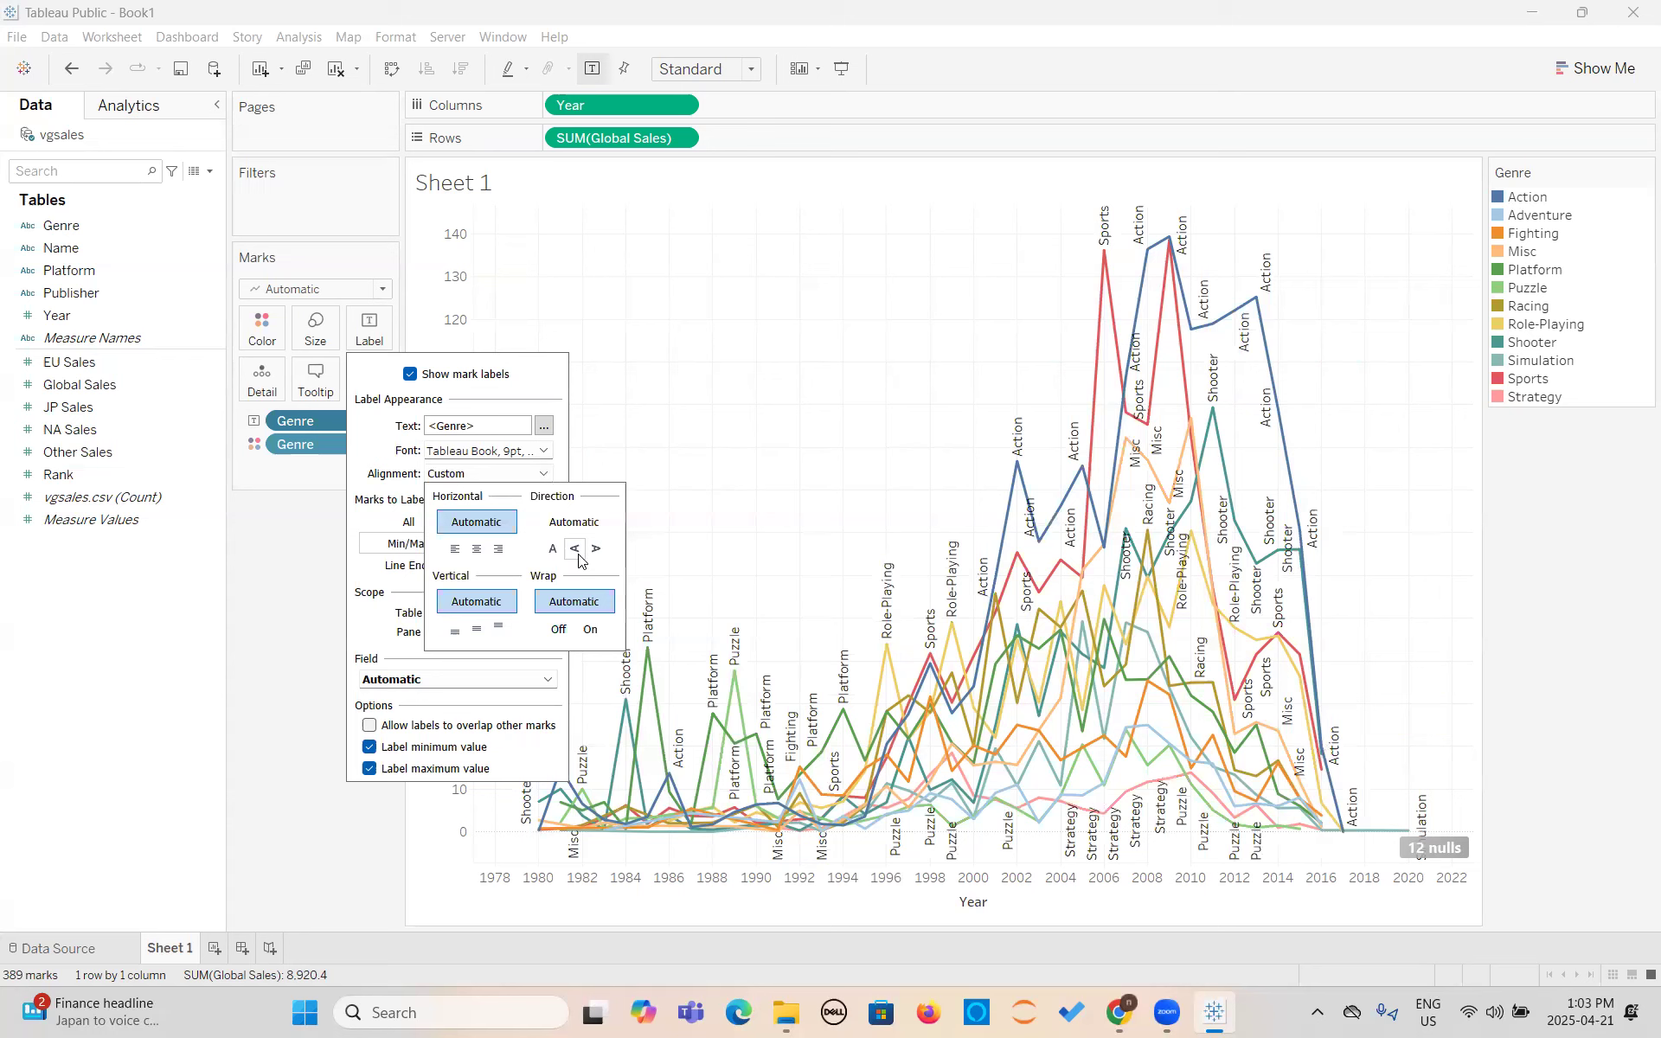
pyautogui.click(595, 552)
pyautogui.click(553, 549)
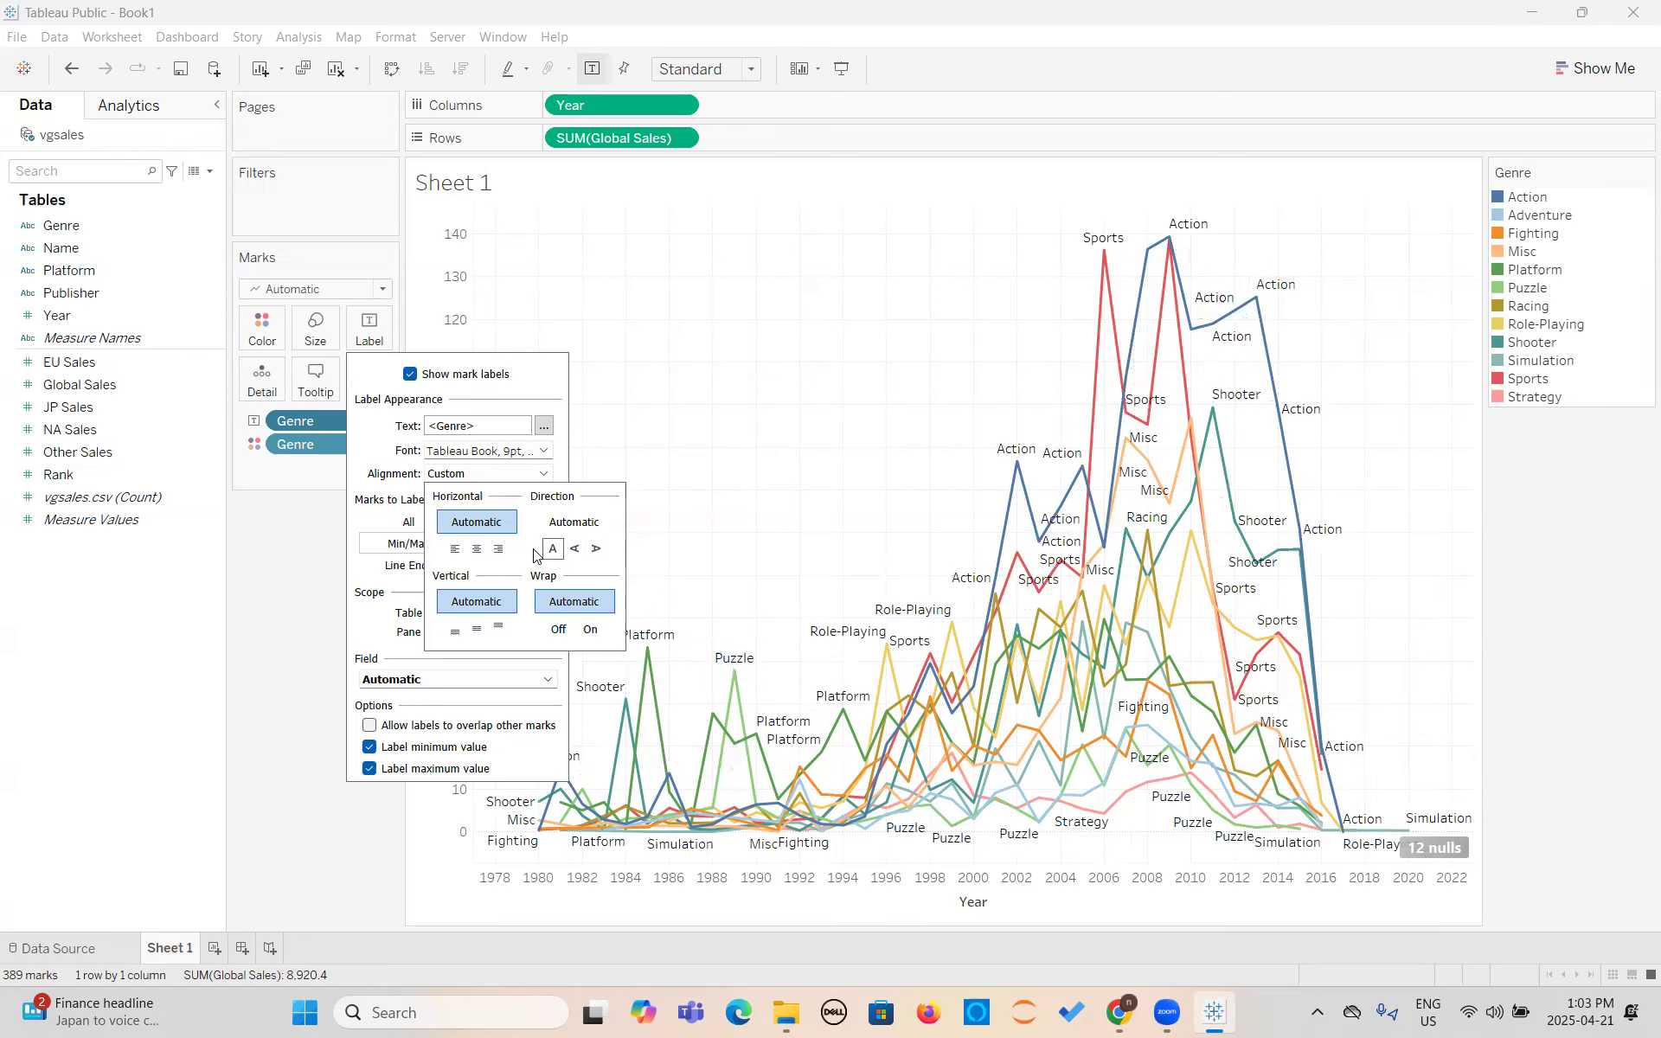
# - Try center, right and left horizontal alignment for the mark labels
pyautogui.click(478, 551)
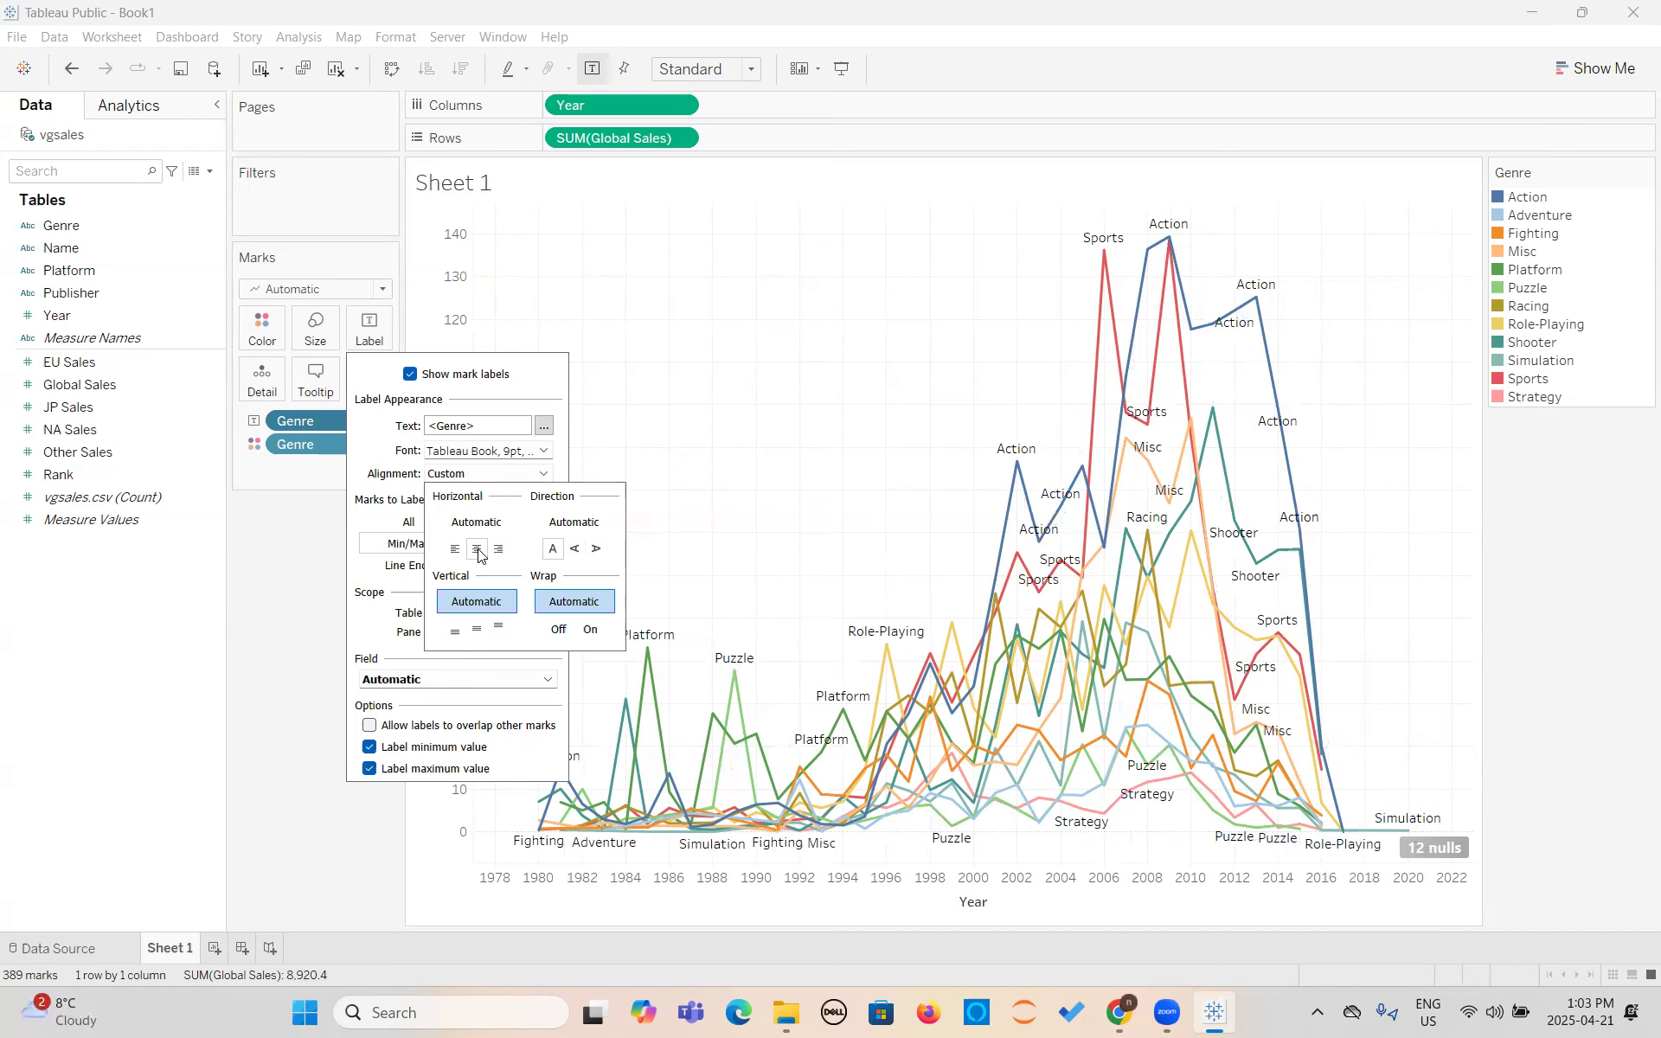
pyautogui.click(497, 550)
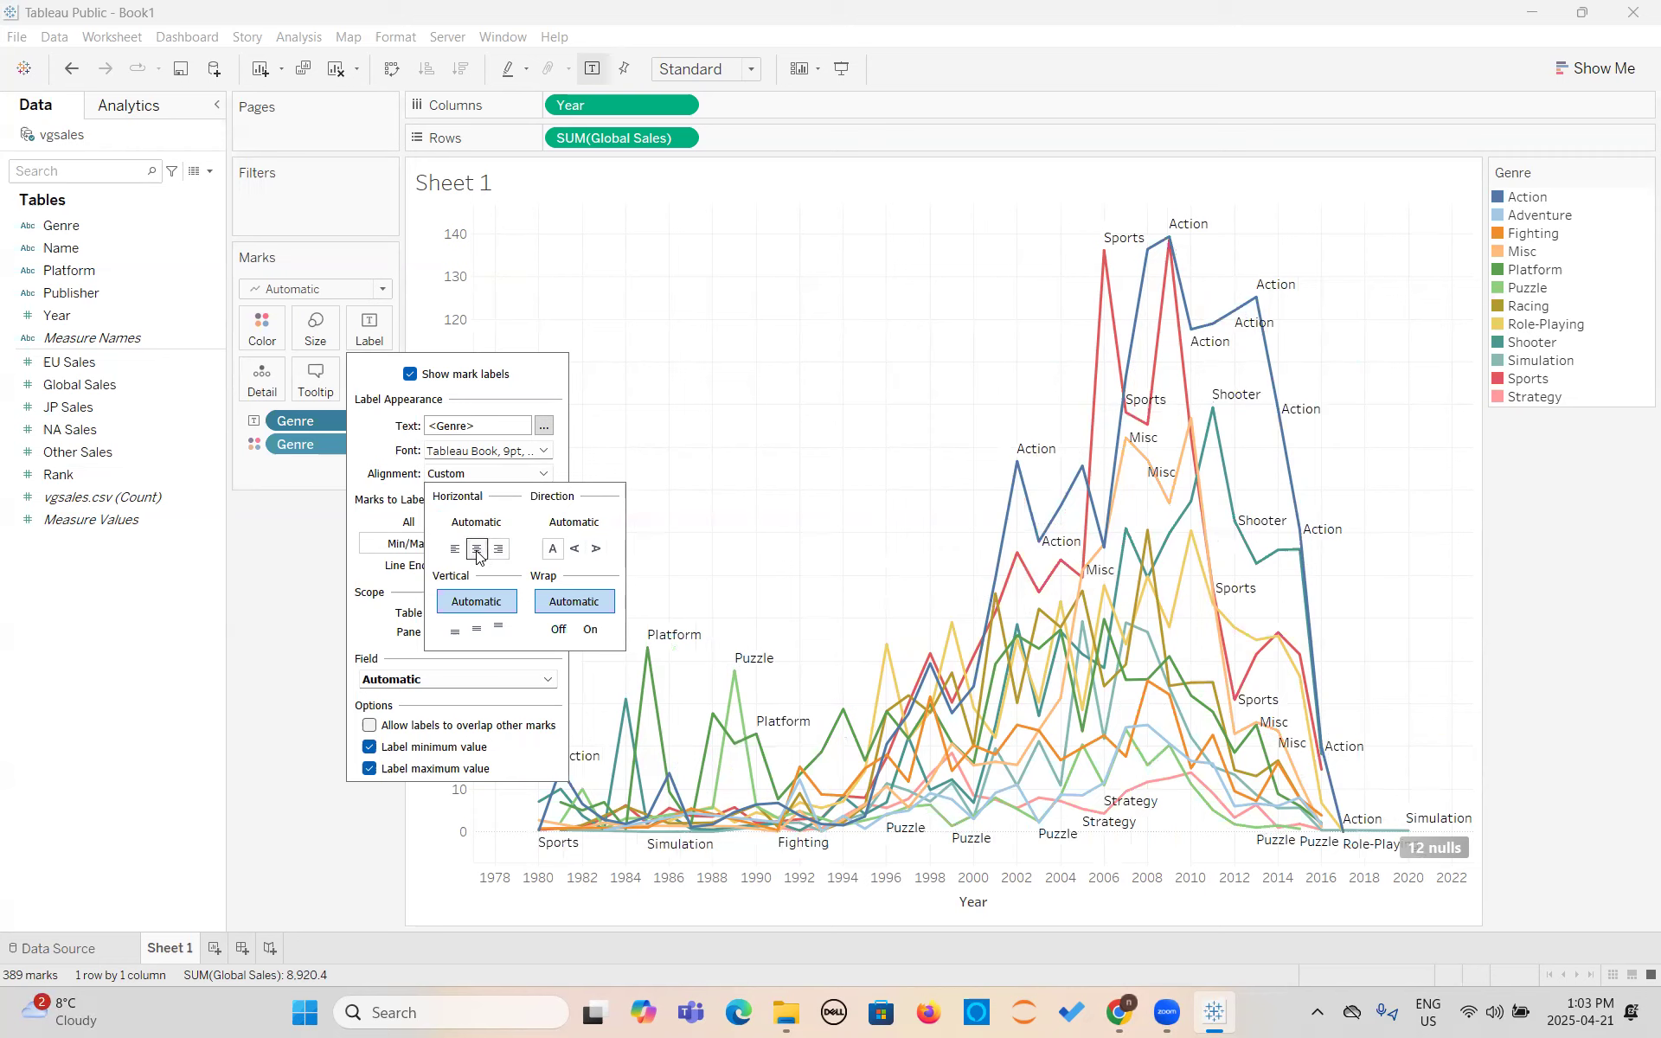
pyautogui.click(477, 549)
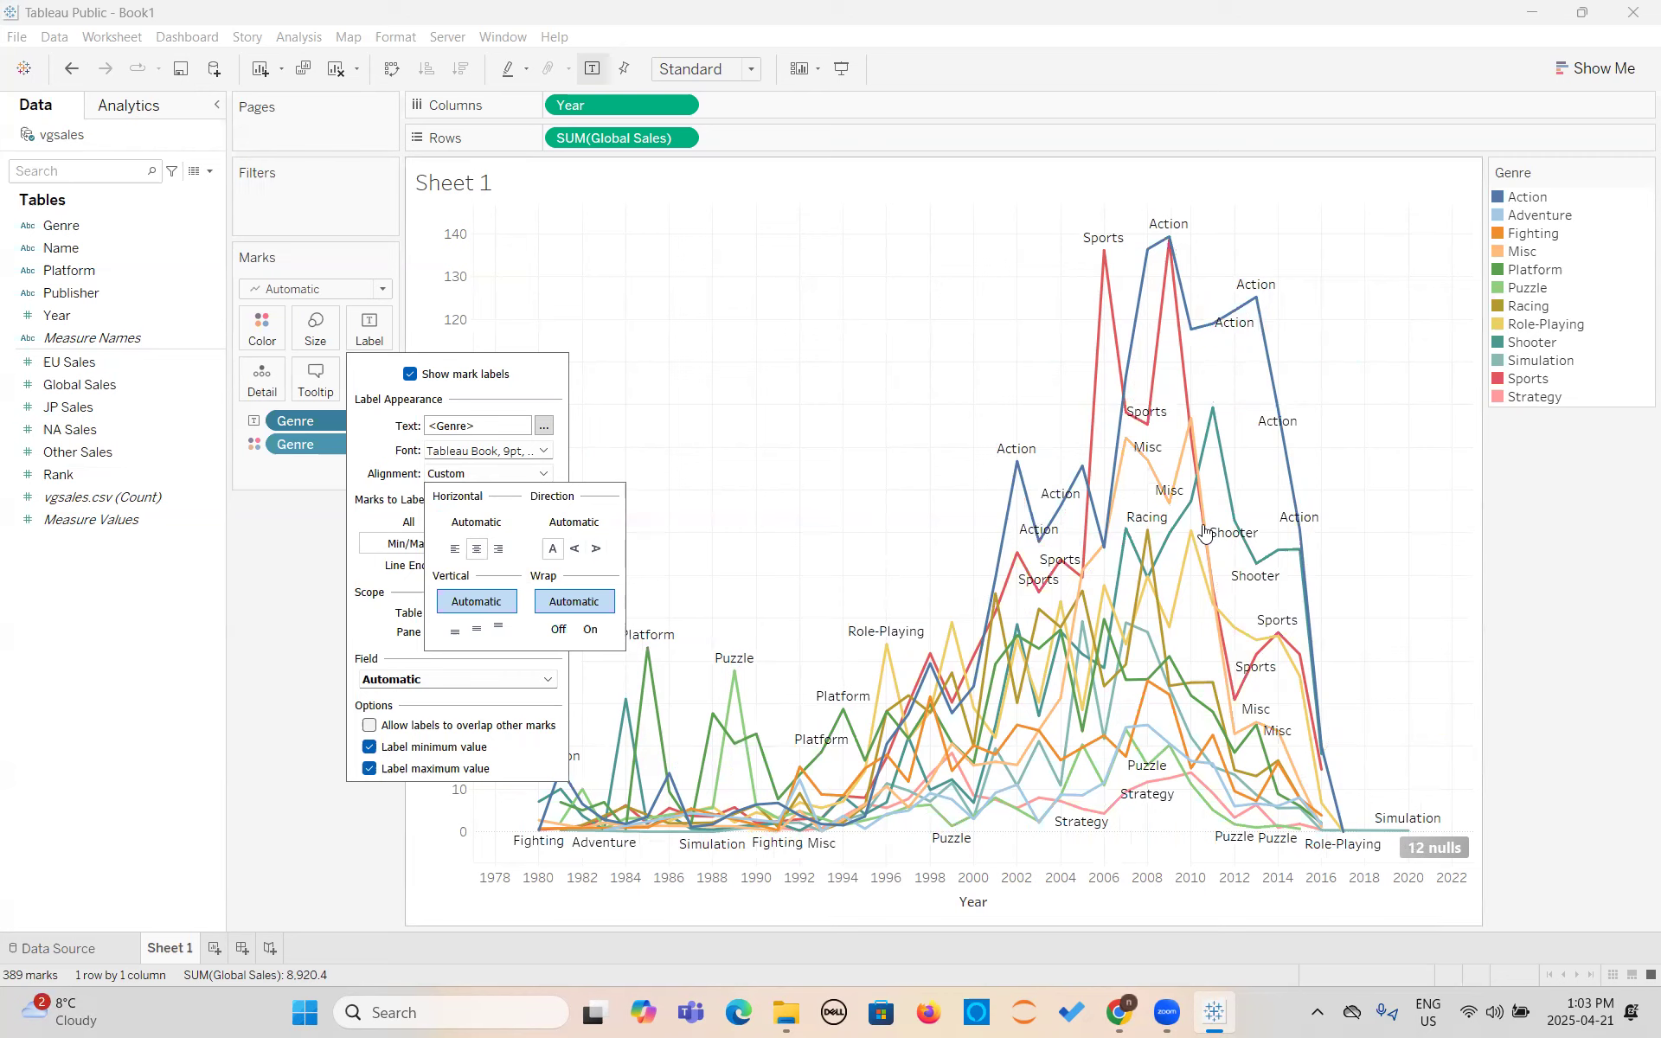
pyautogui.click(456, 552)
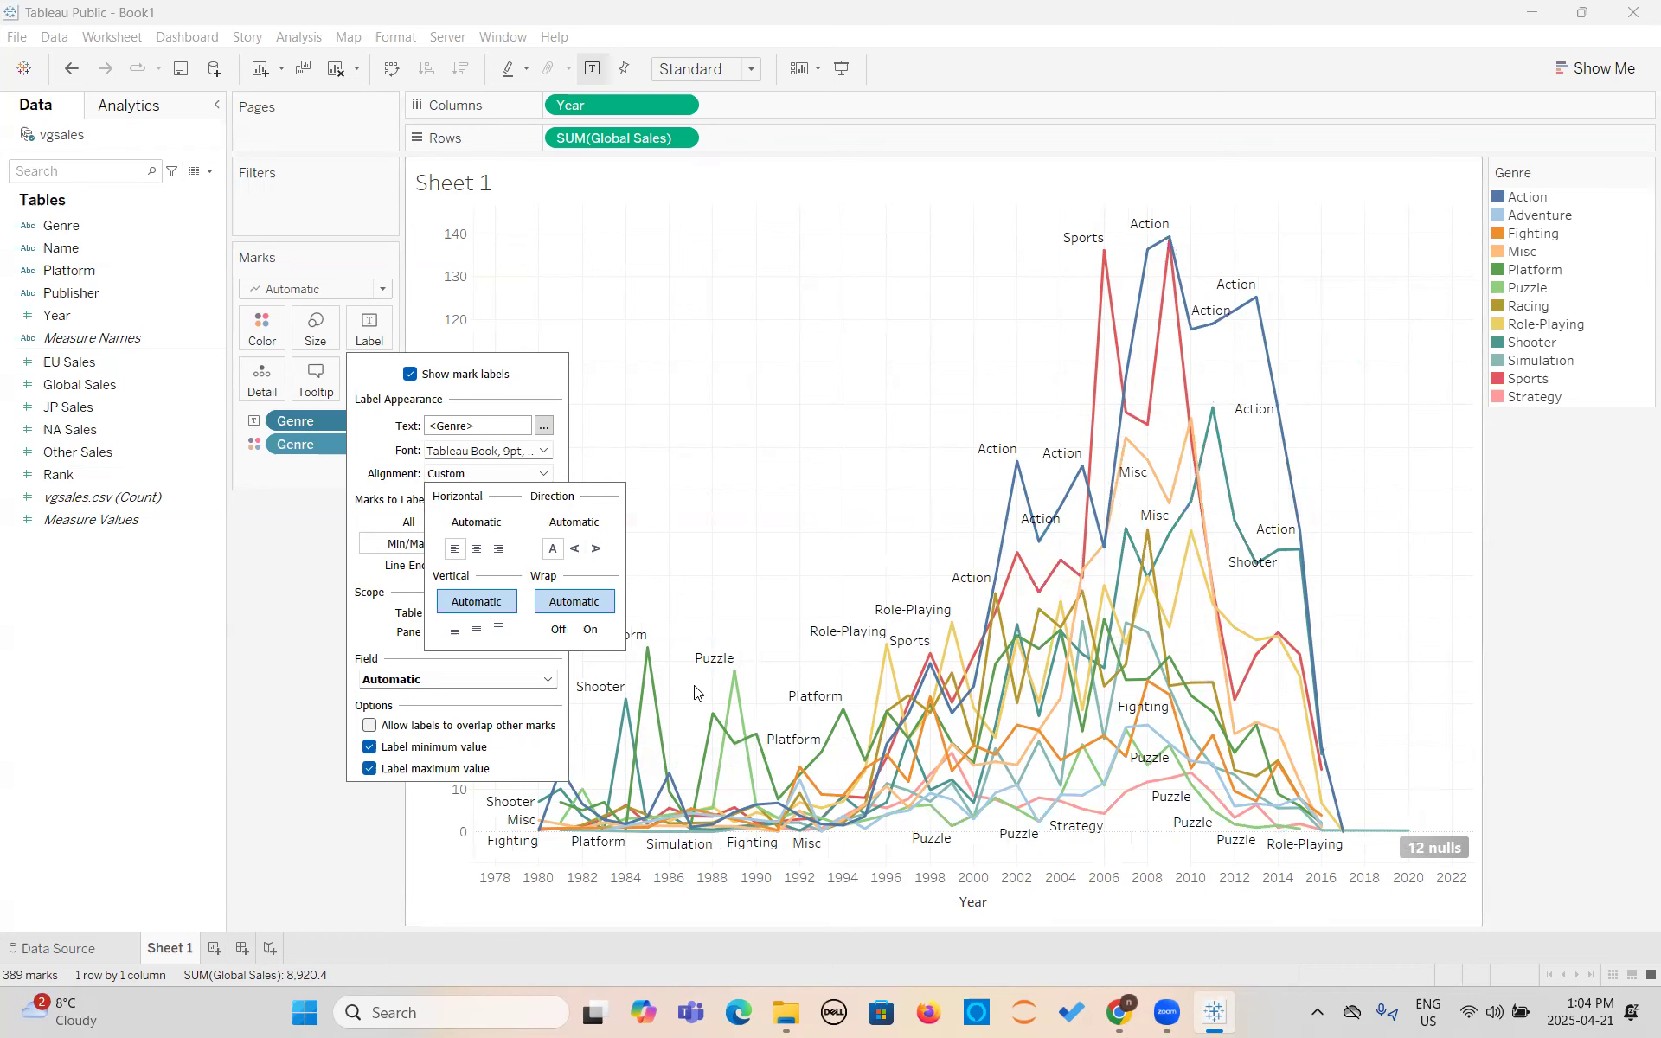
# - Compare the vertical label alignments, settle on top, and set the horizontal alignment to Automatic
pyautogui.click(477, 629)
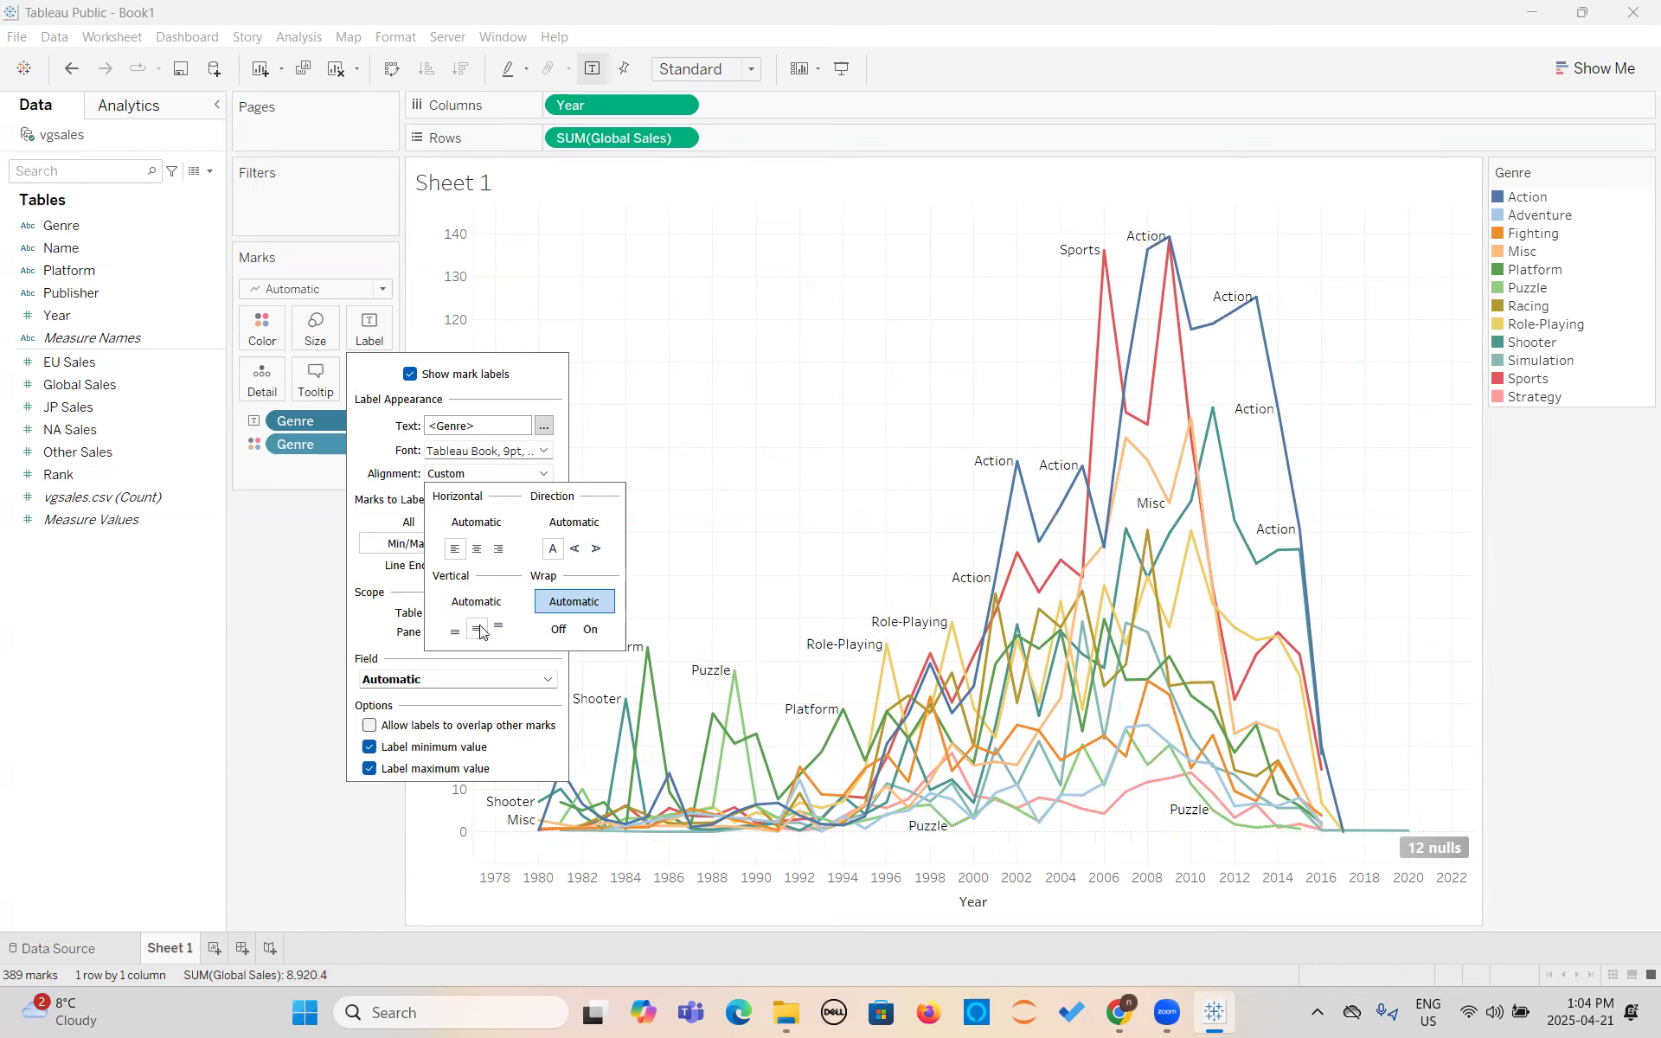
pyautogui.click(498, 627)
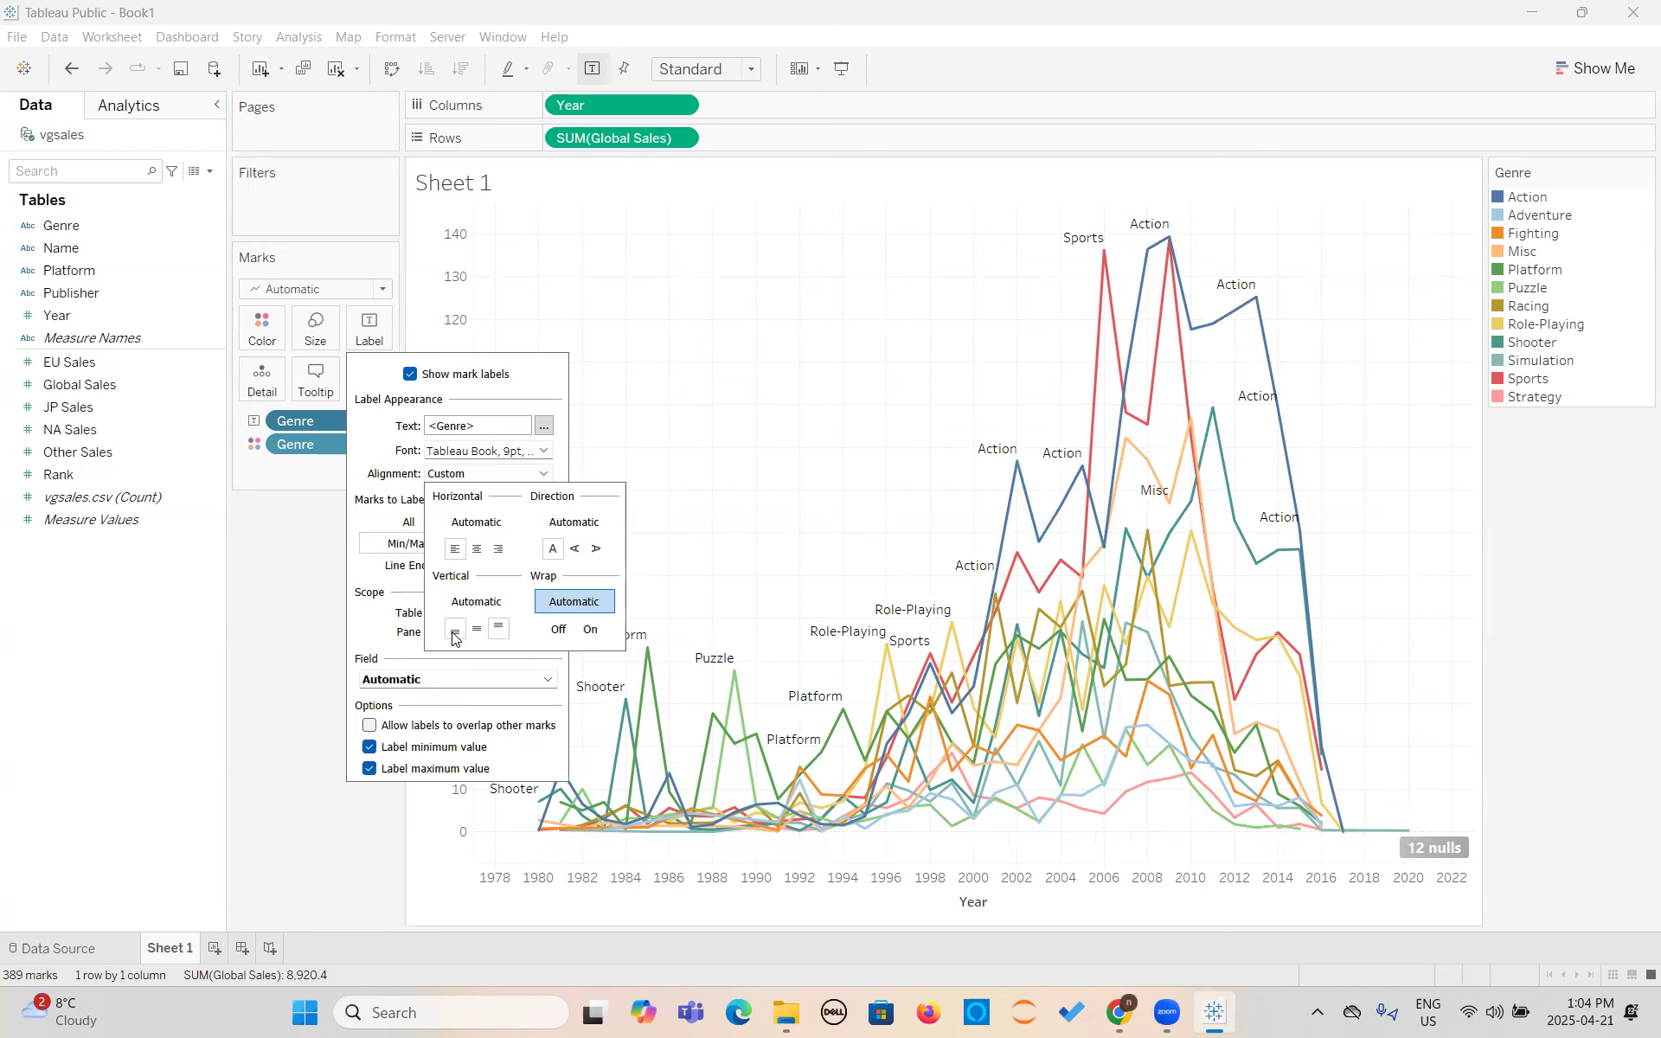
pyautogui.click(455, 637)
pyautogui.click(477, 630)
pyautogui.click(499, 627)
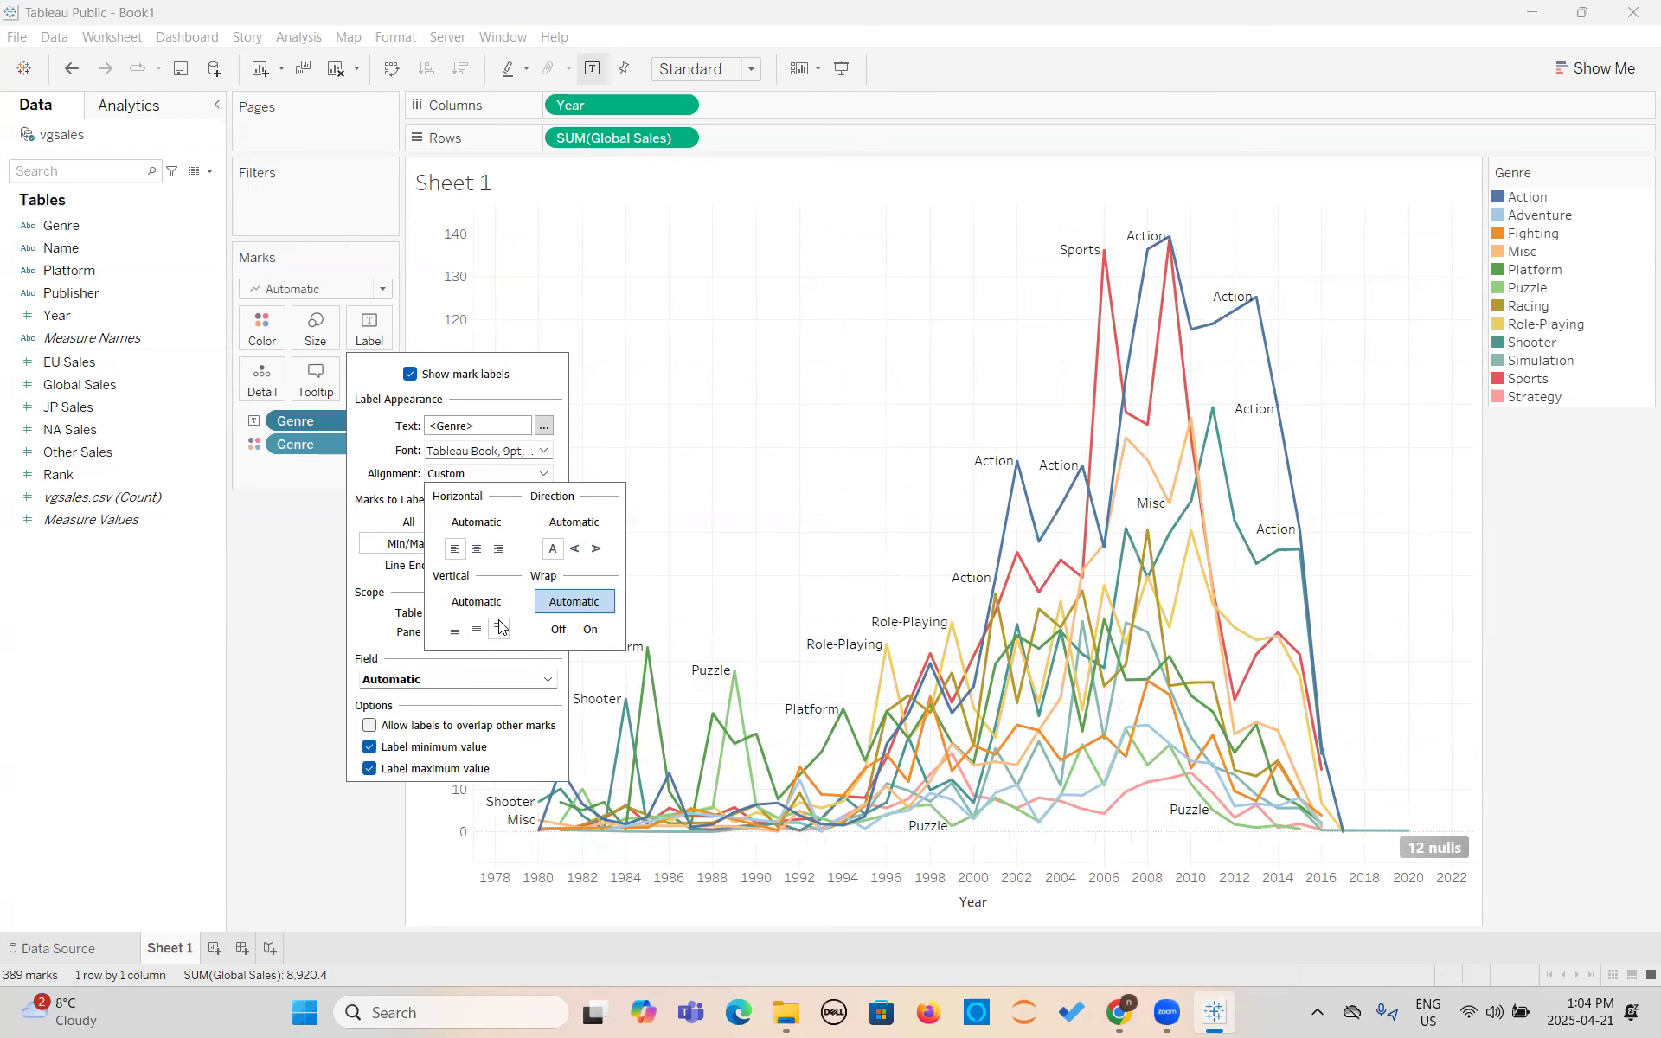
pyautogui.click(479, 522)
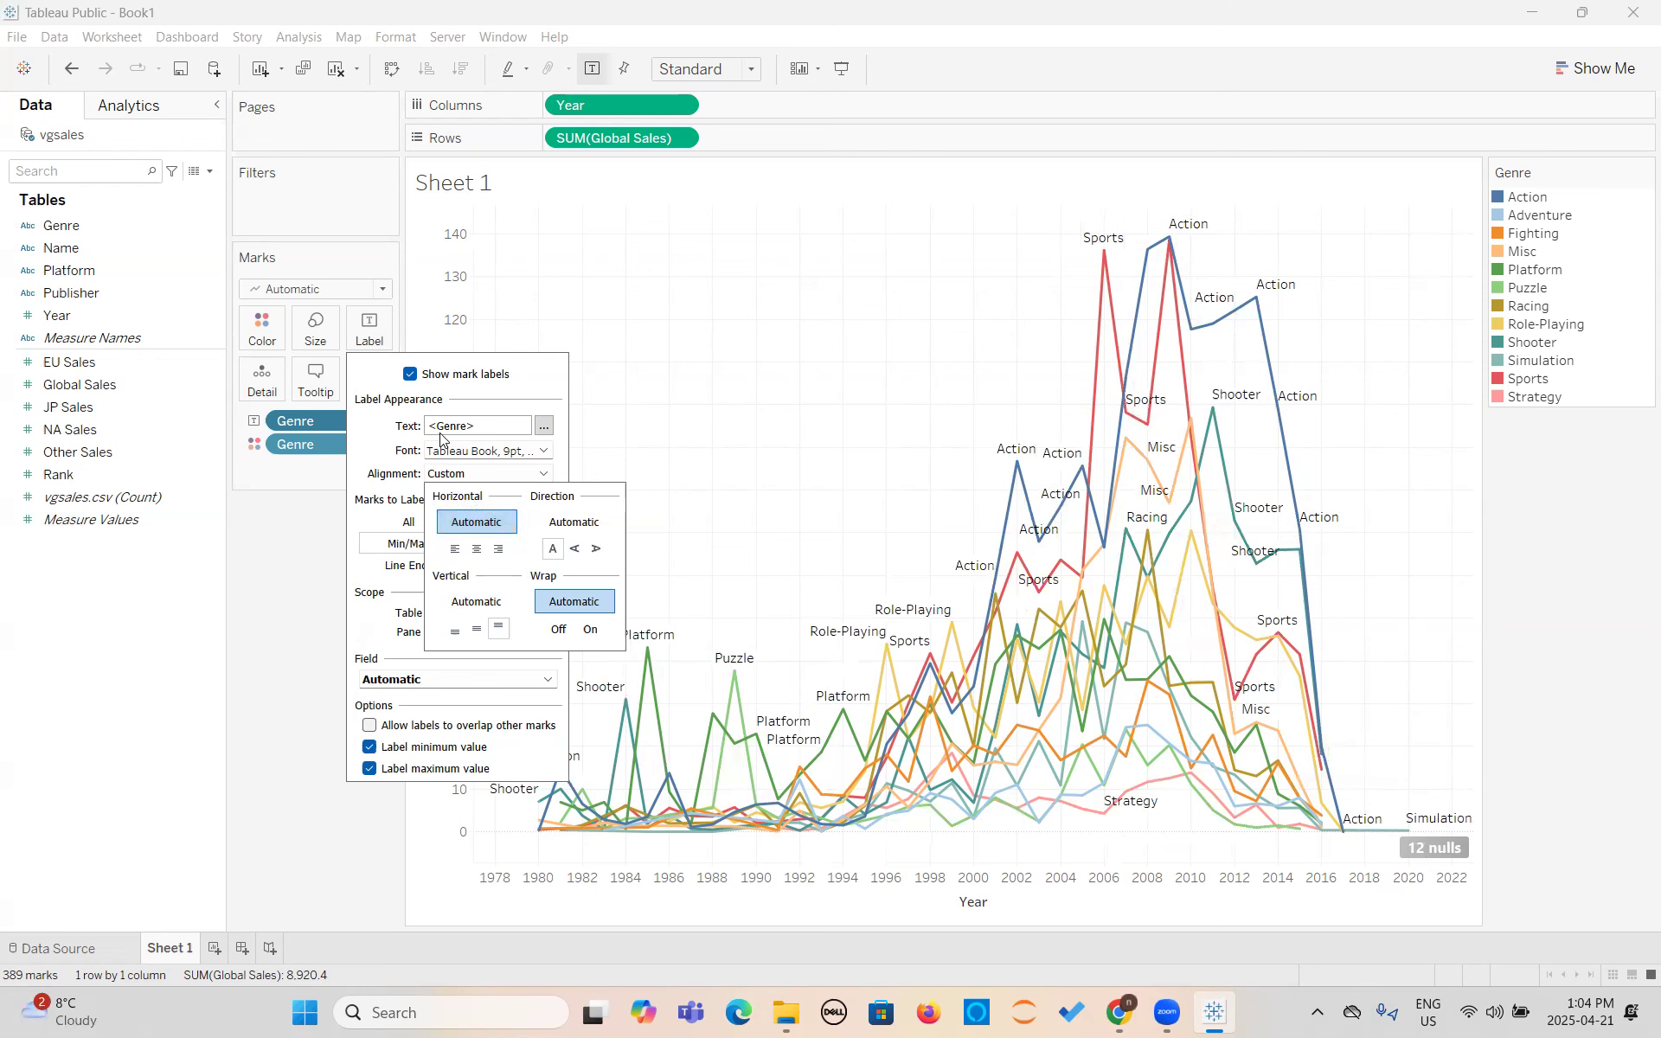
# - Try a 14 pt font for the mark labels with several text colors, including green and pink
pyautogui.click(450, 458)
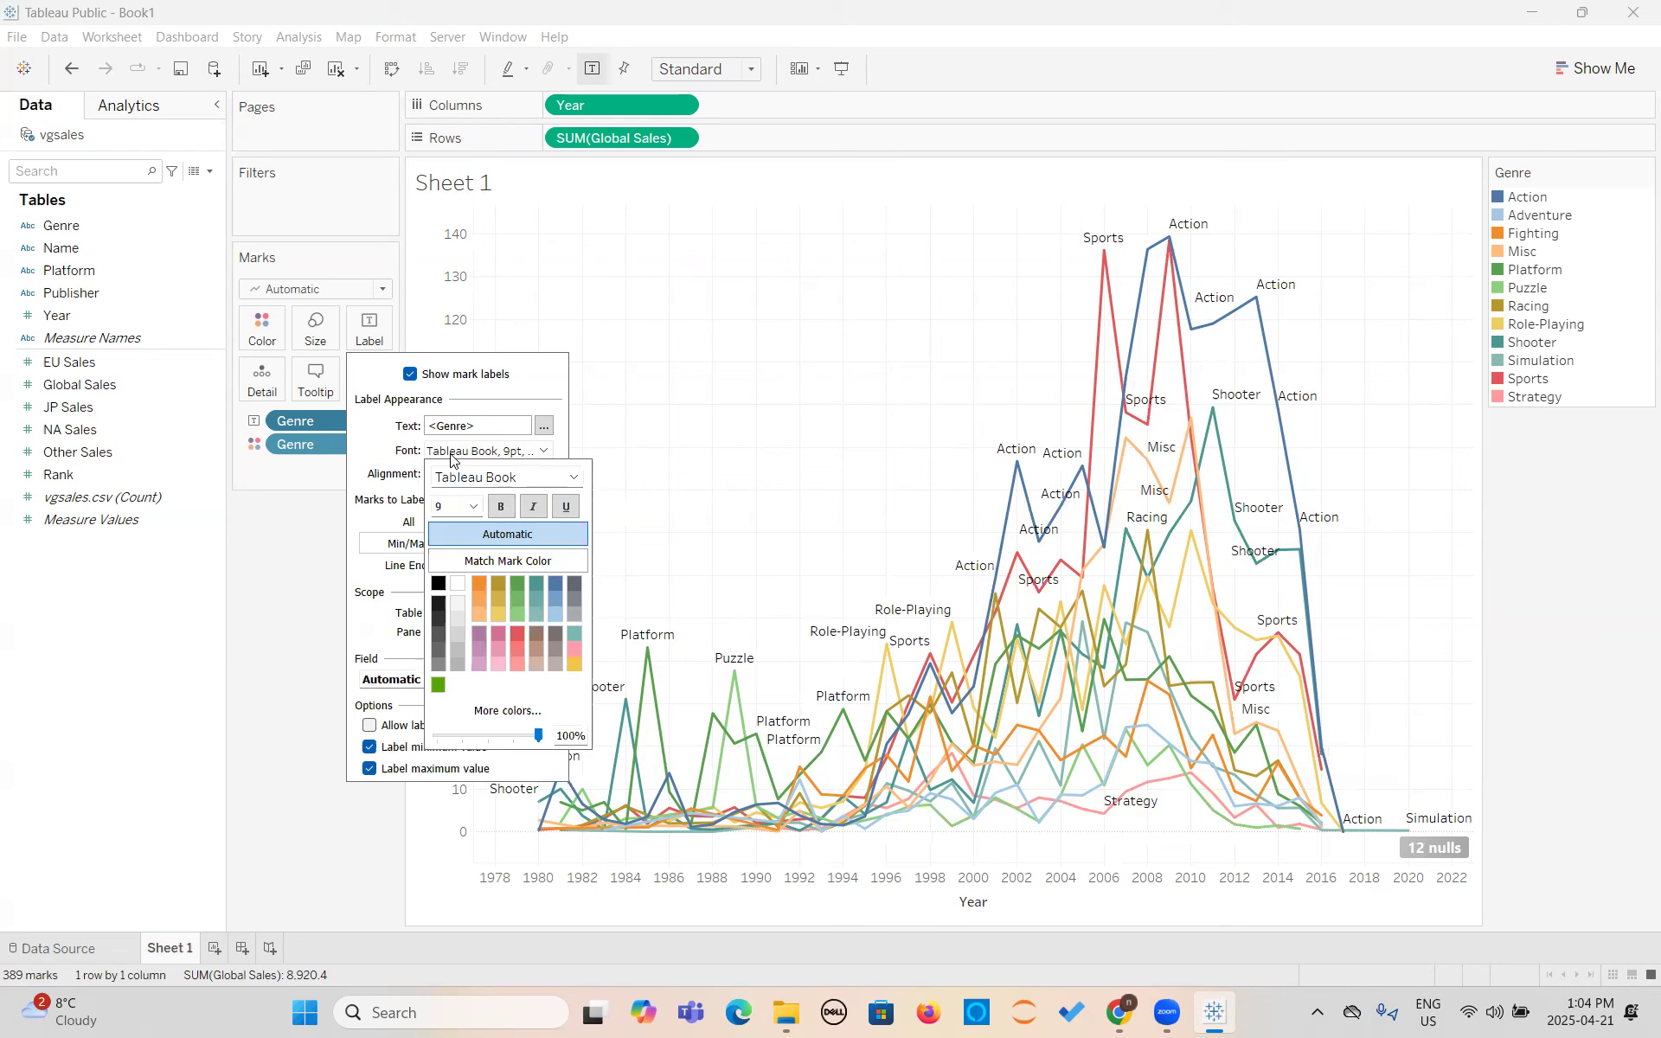
pyautogui.click(473, 507)
pyautogui.click(445, 595)
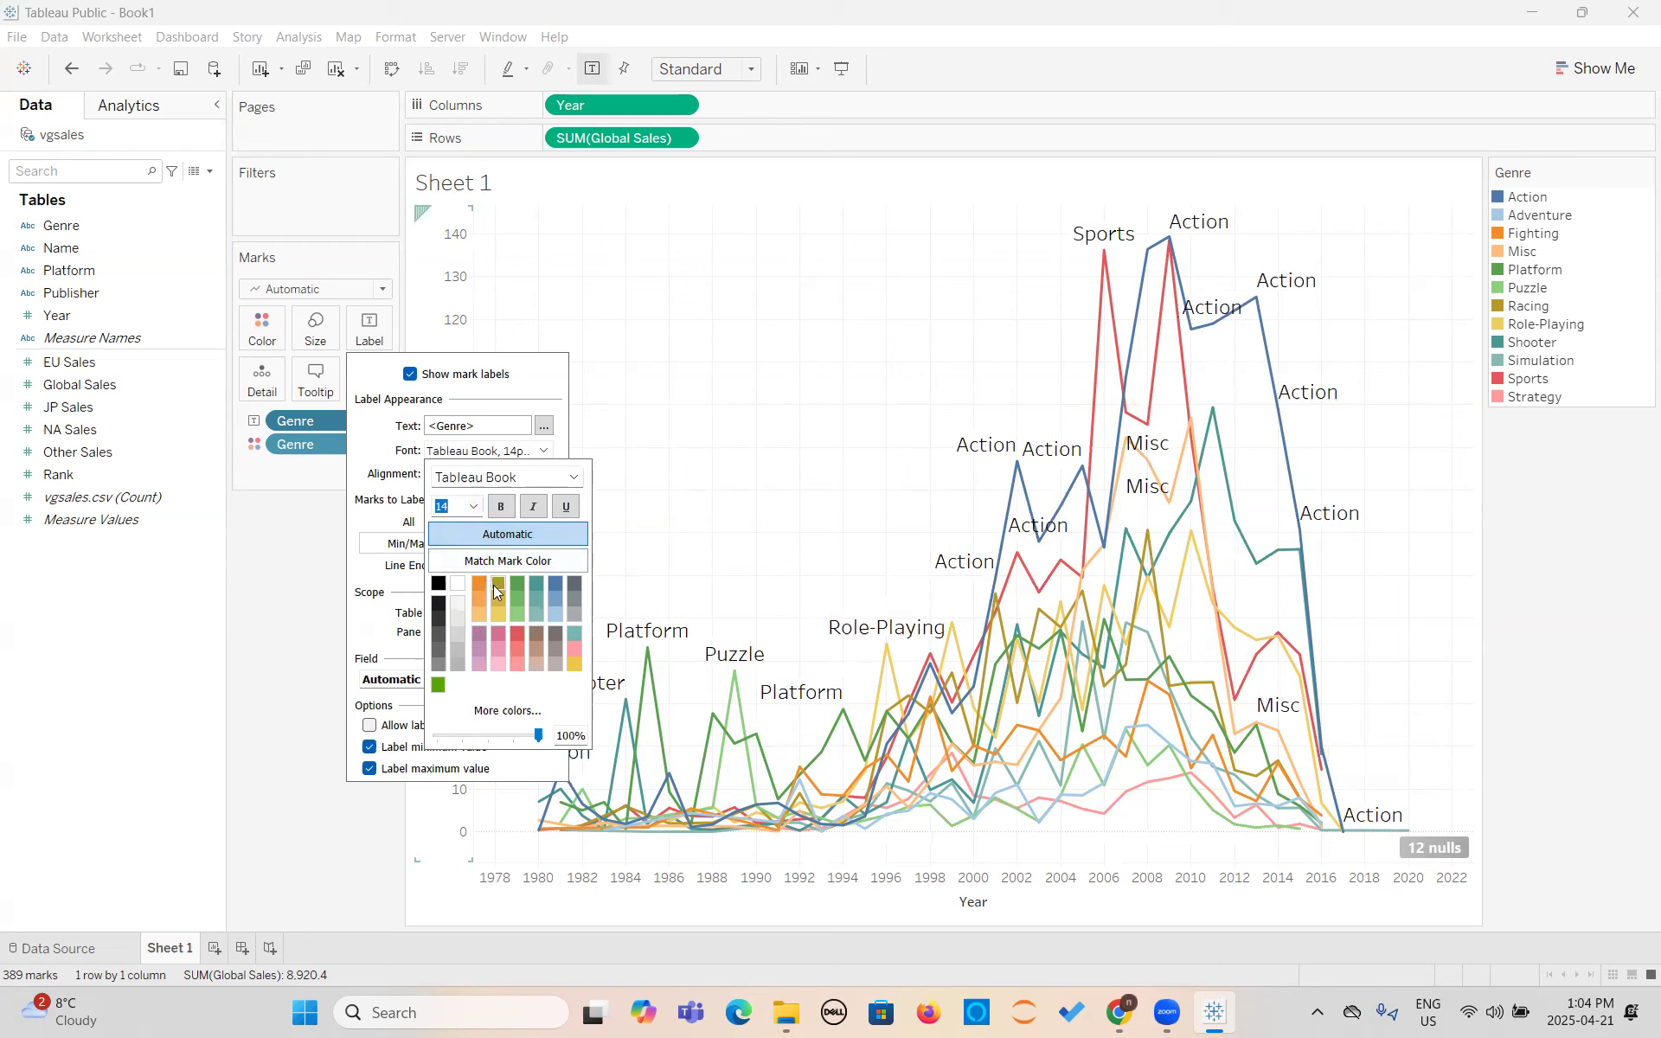
pyautogui.click(521, 583)
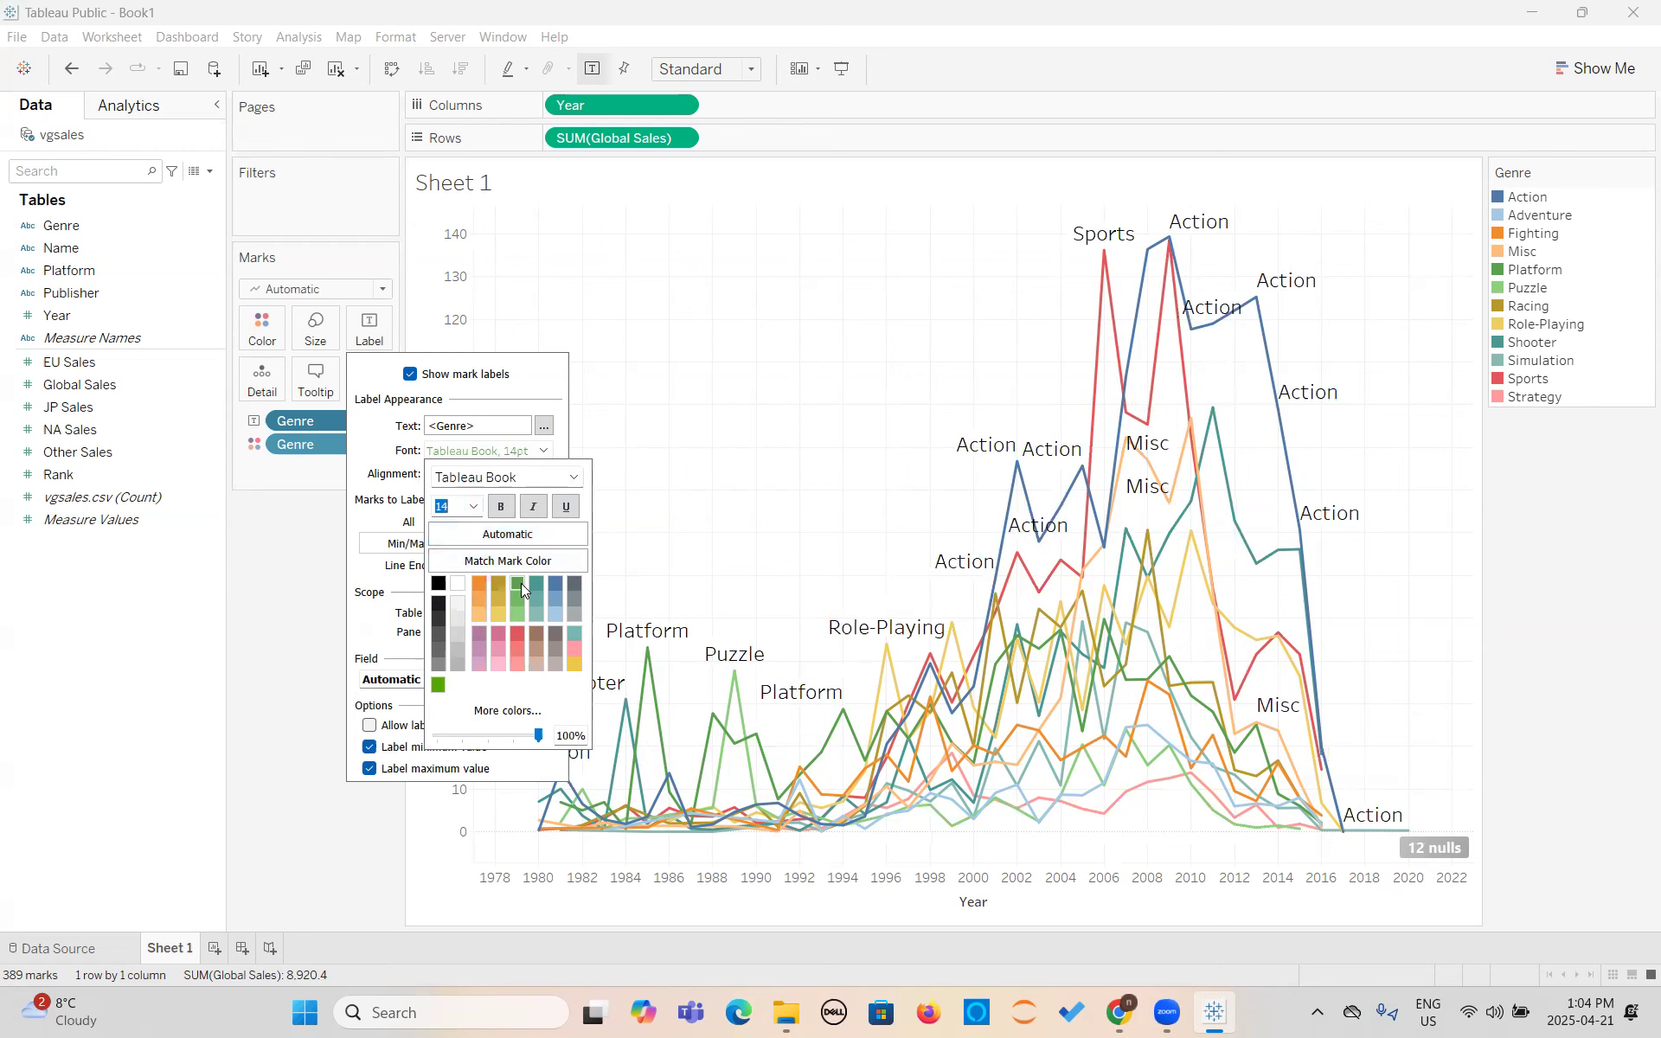
pyautogui.click(572, 648)
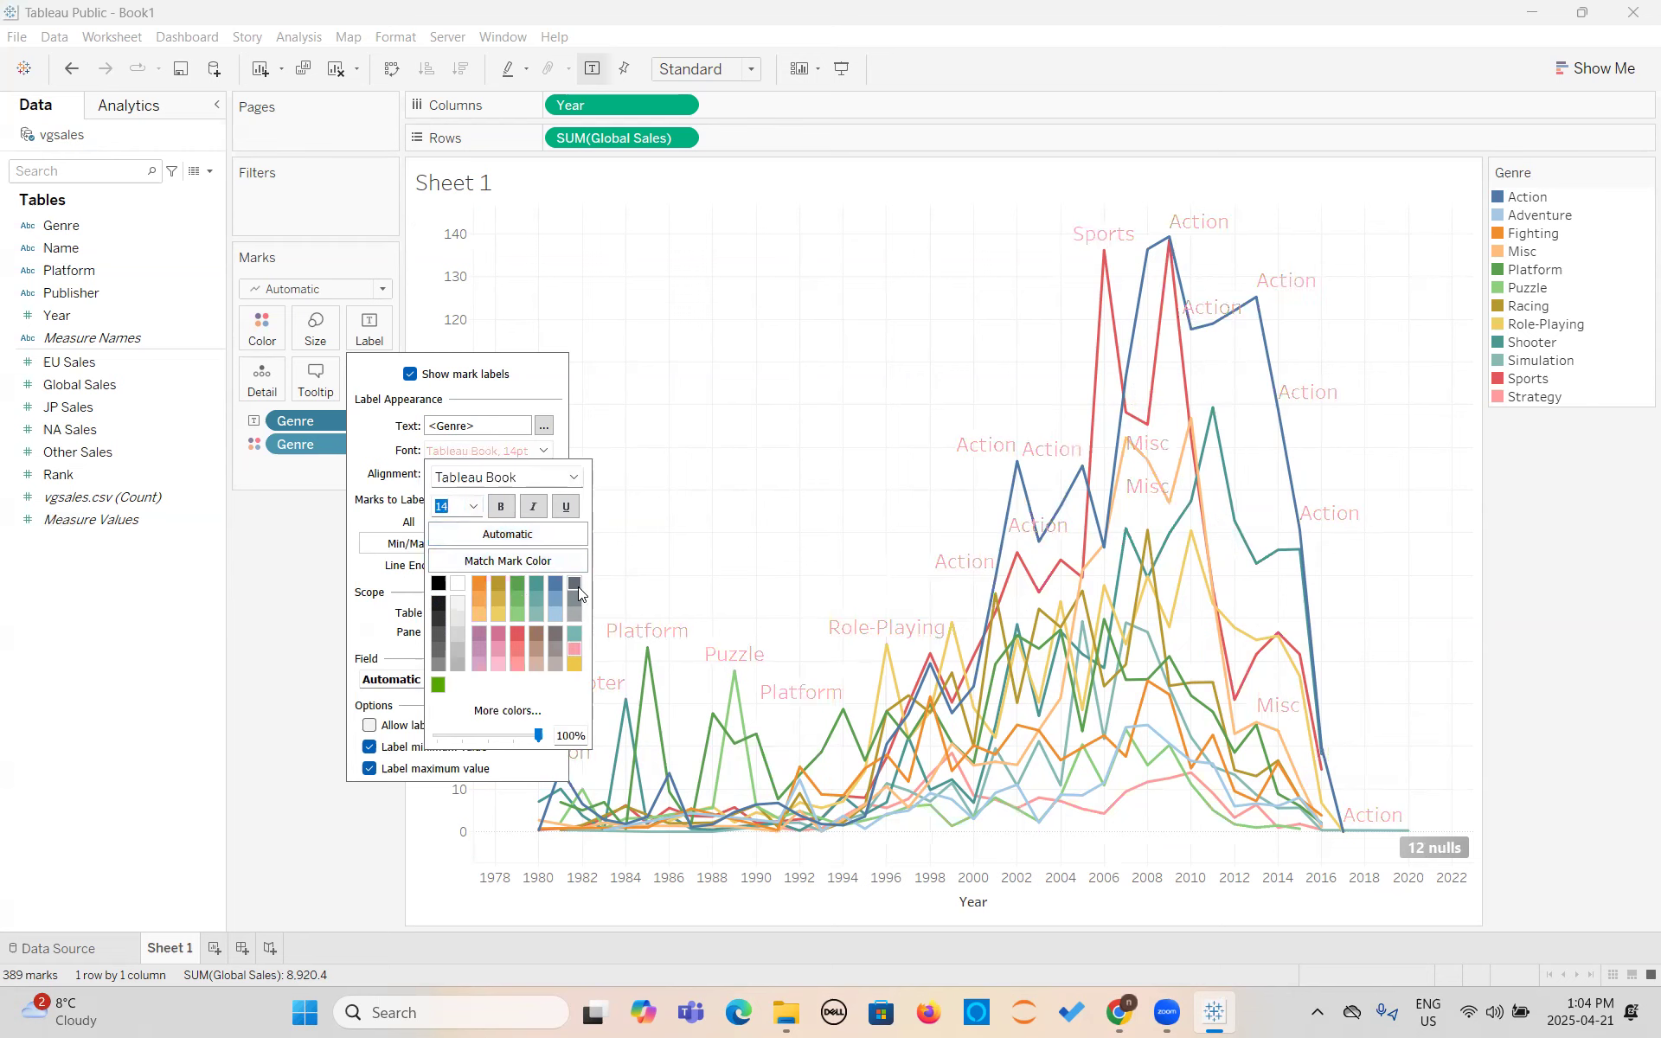
pyautogui.click(455, 638)
# - Format the mark labels as bold, dark gold text at 10 pt
pyautogui.click(498, 510)
pyautogui.click(499, 582)
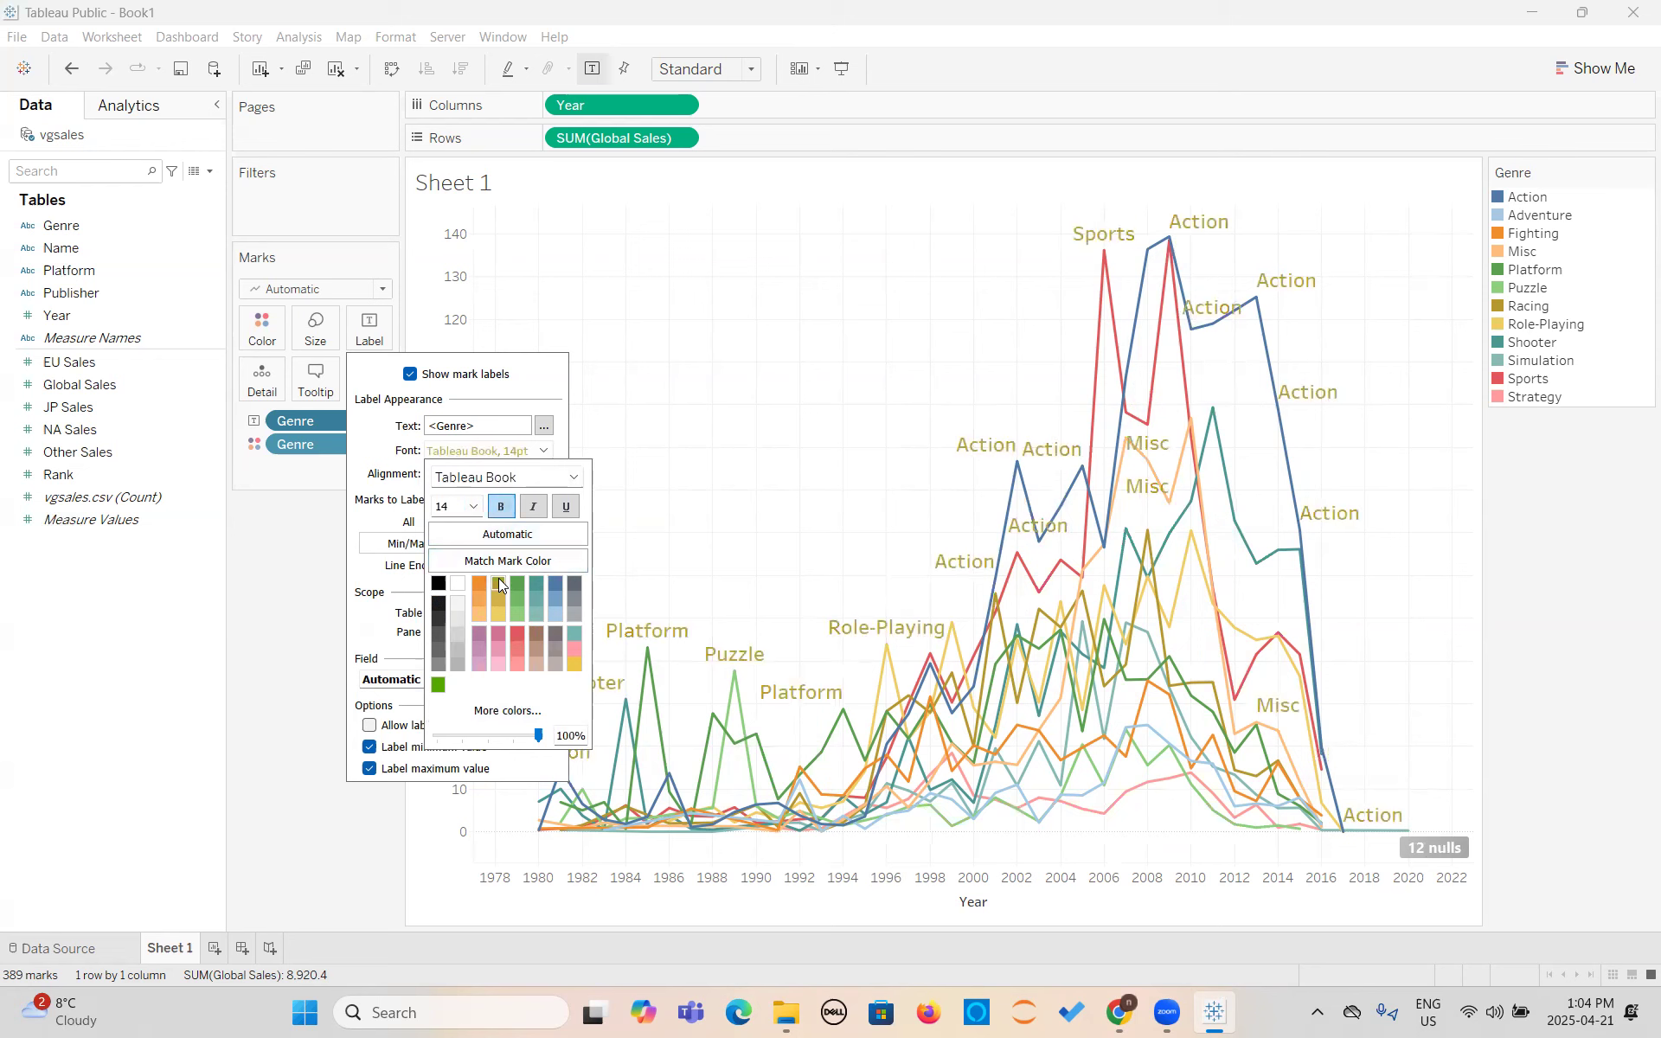
pyautogui.click(473, 506)
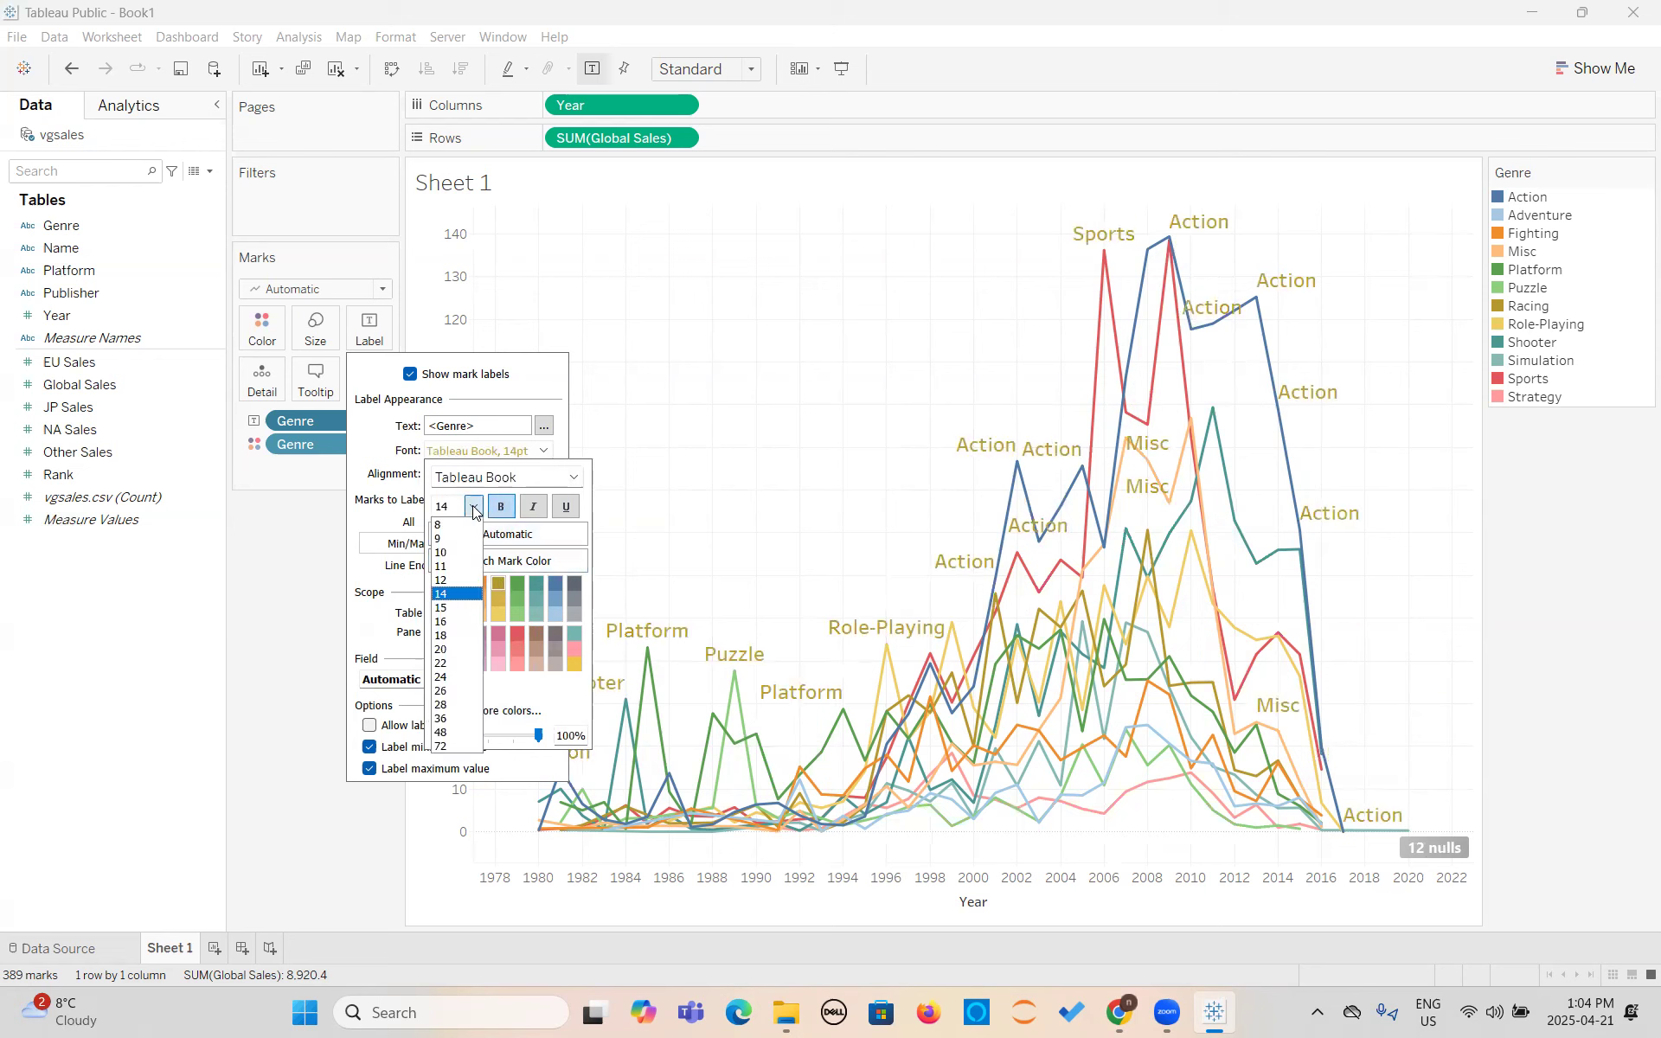
pyautogui.click(458, 554)
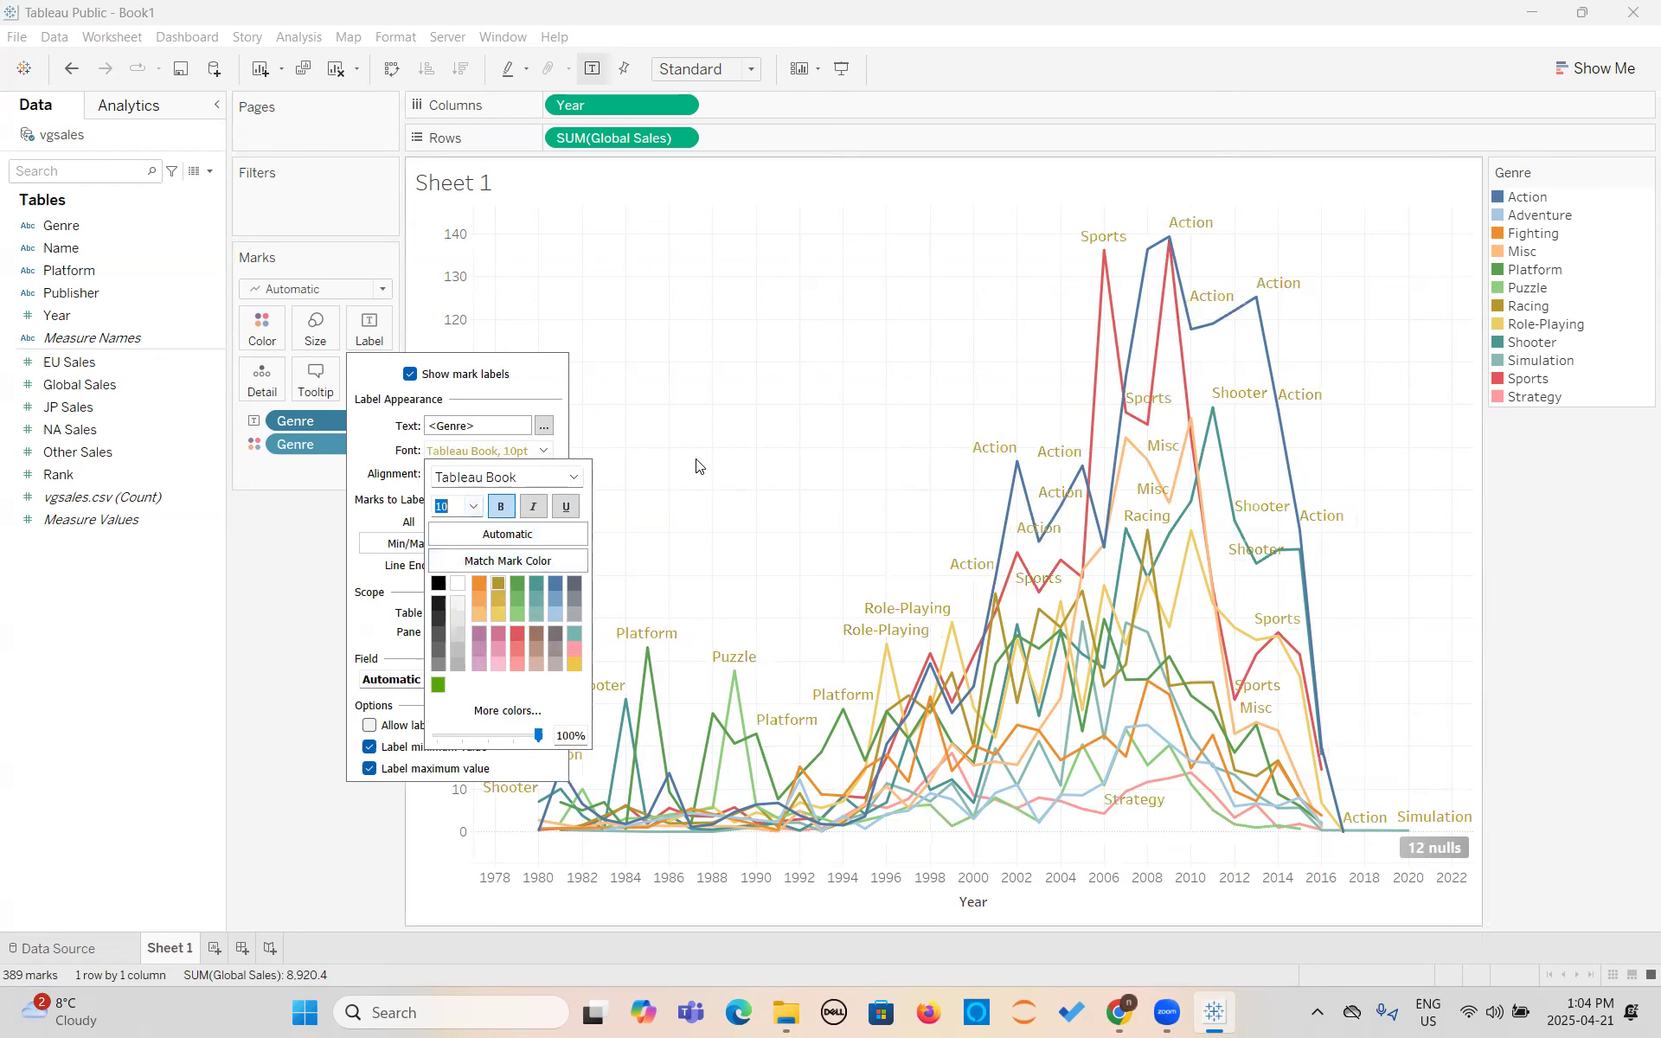
pyautogui.click(543, 450)
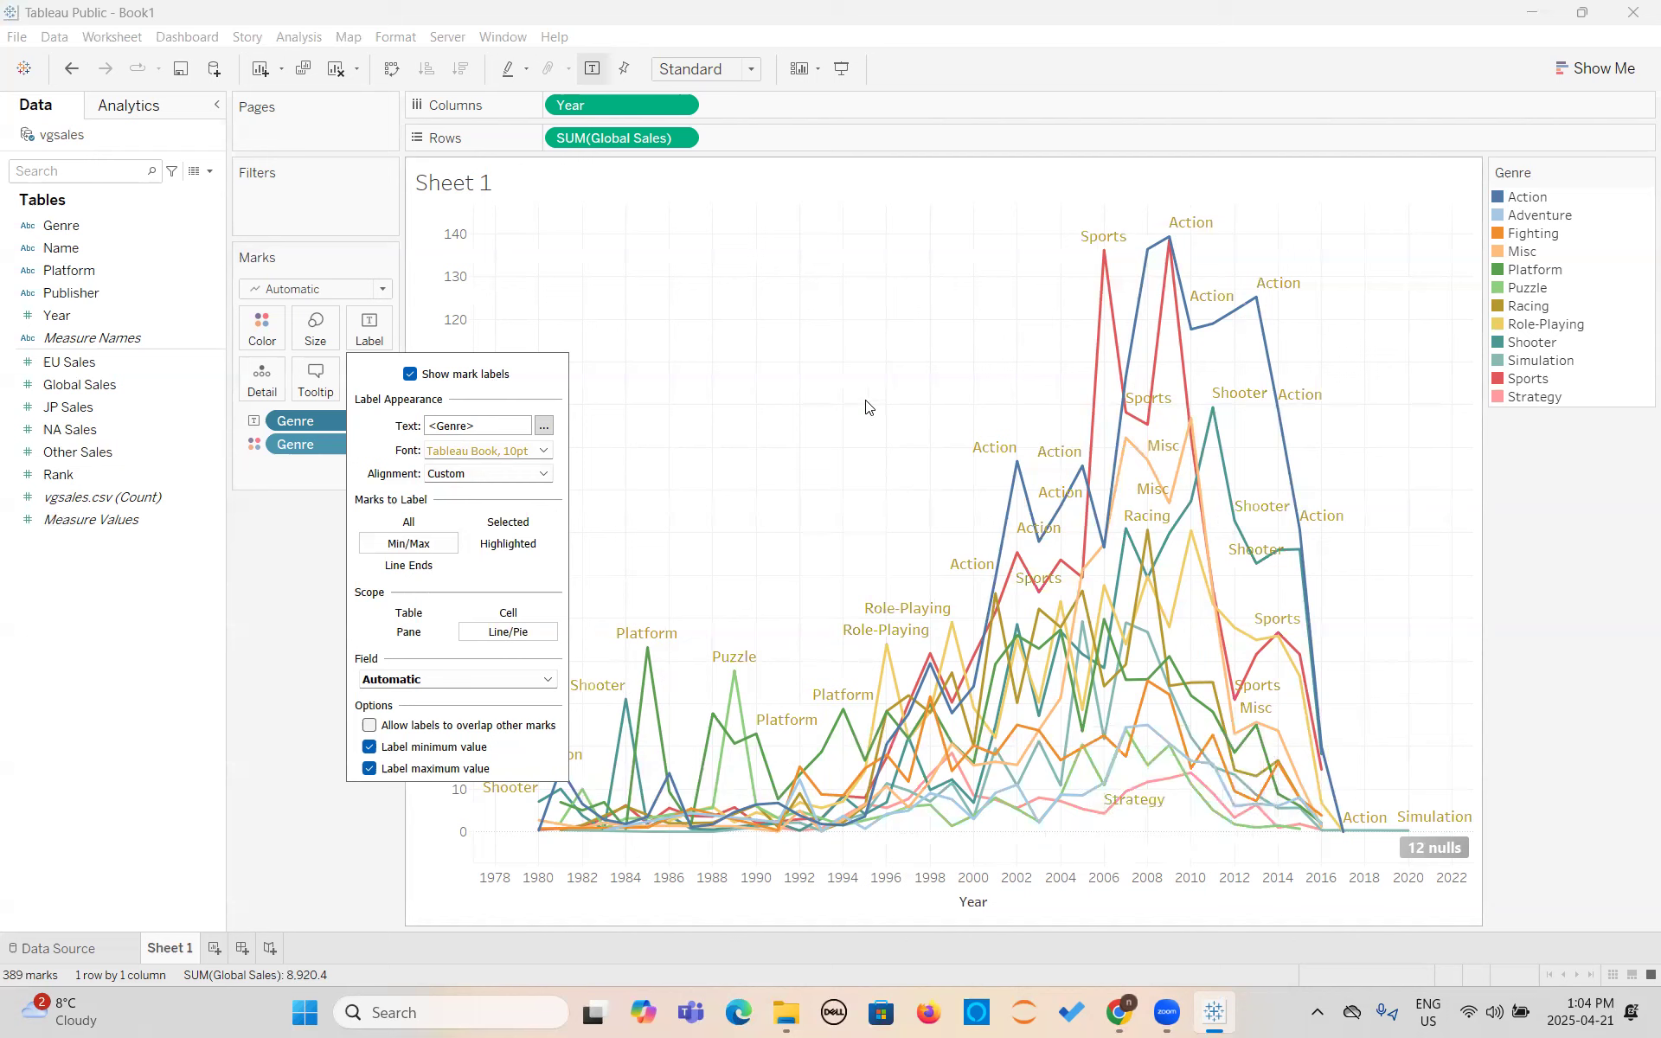
# - View the Genre label text in the Edit Label dialog, cancel it and close the label settings
pyautogui.click(544, 426)
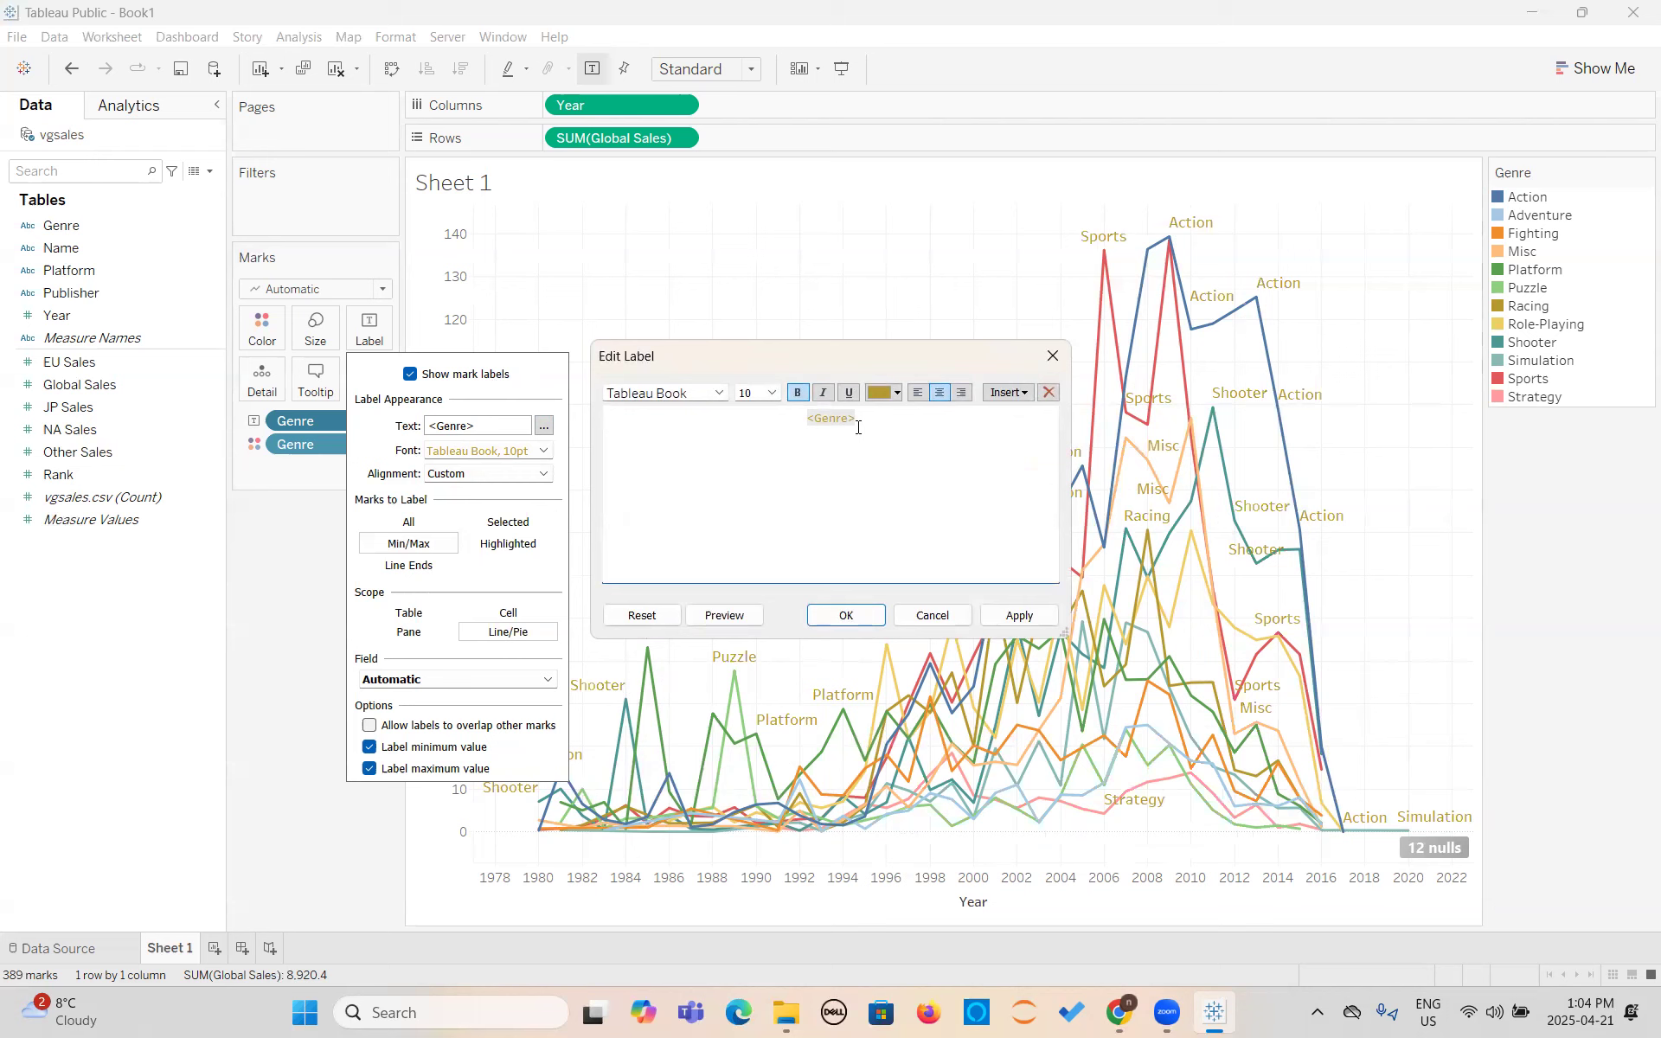
pyautogui.click(956, 614)
pyautogui.click(276, 674)
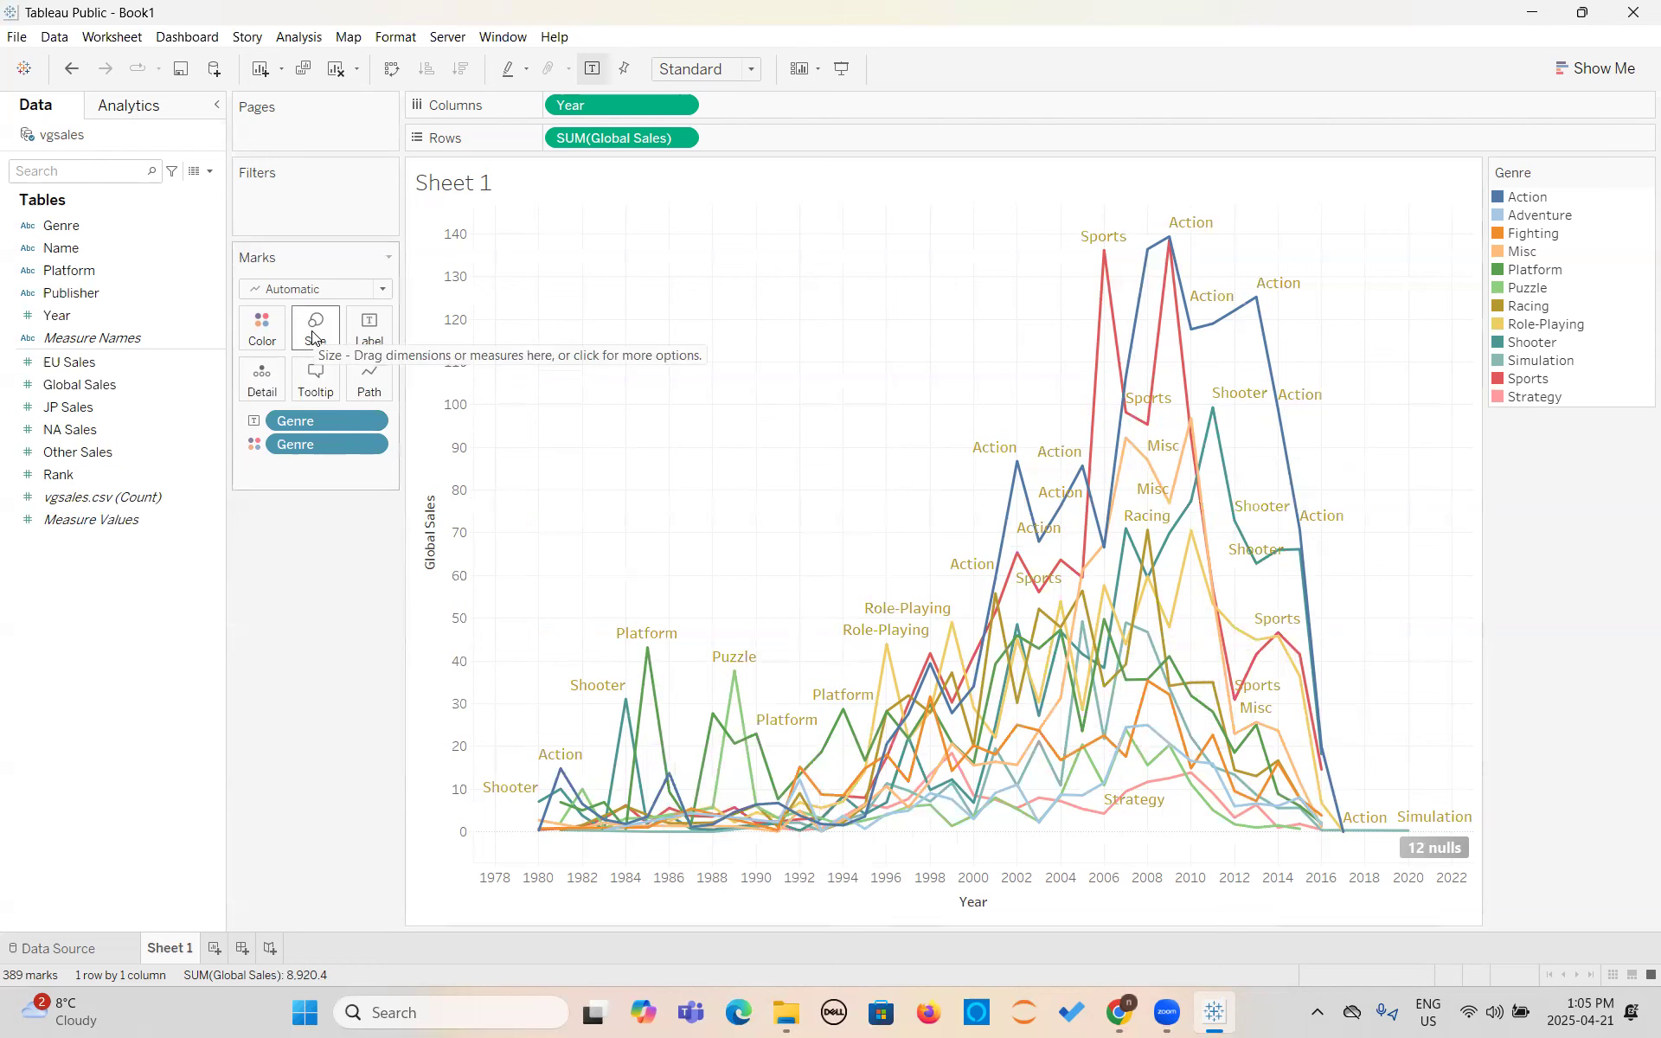
# - Try the color Genre field as size and as path, and set it to tooltip
pyautogui.click(260, 448)
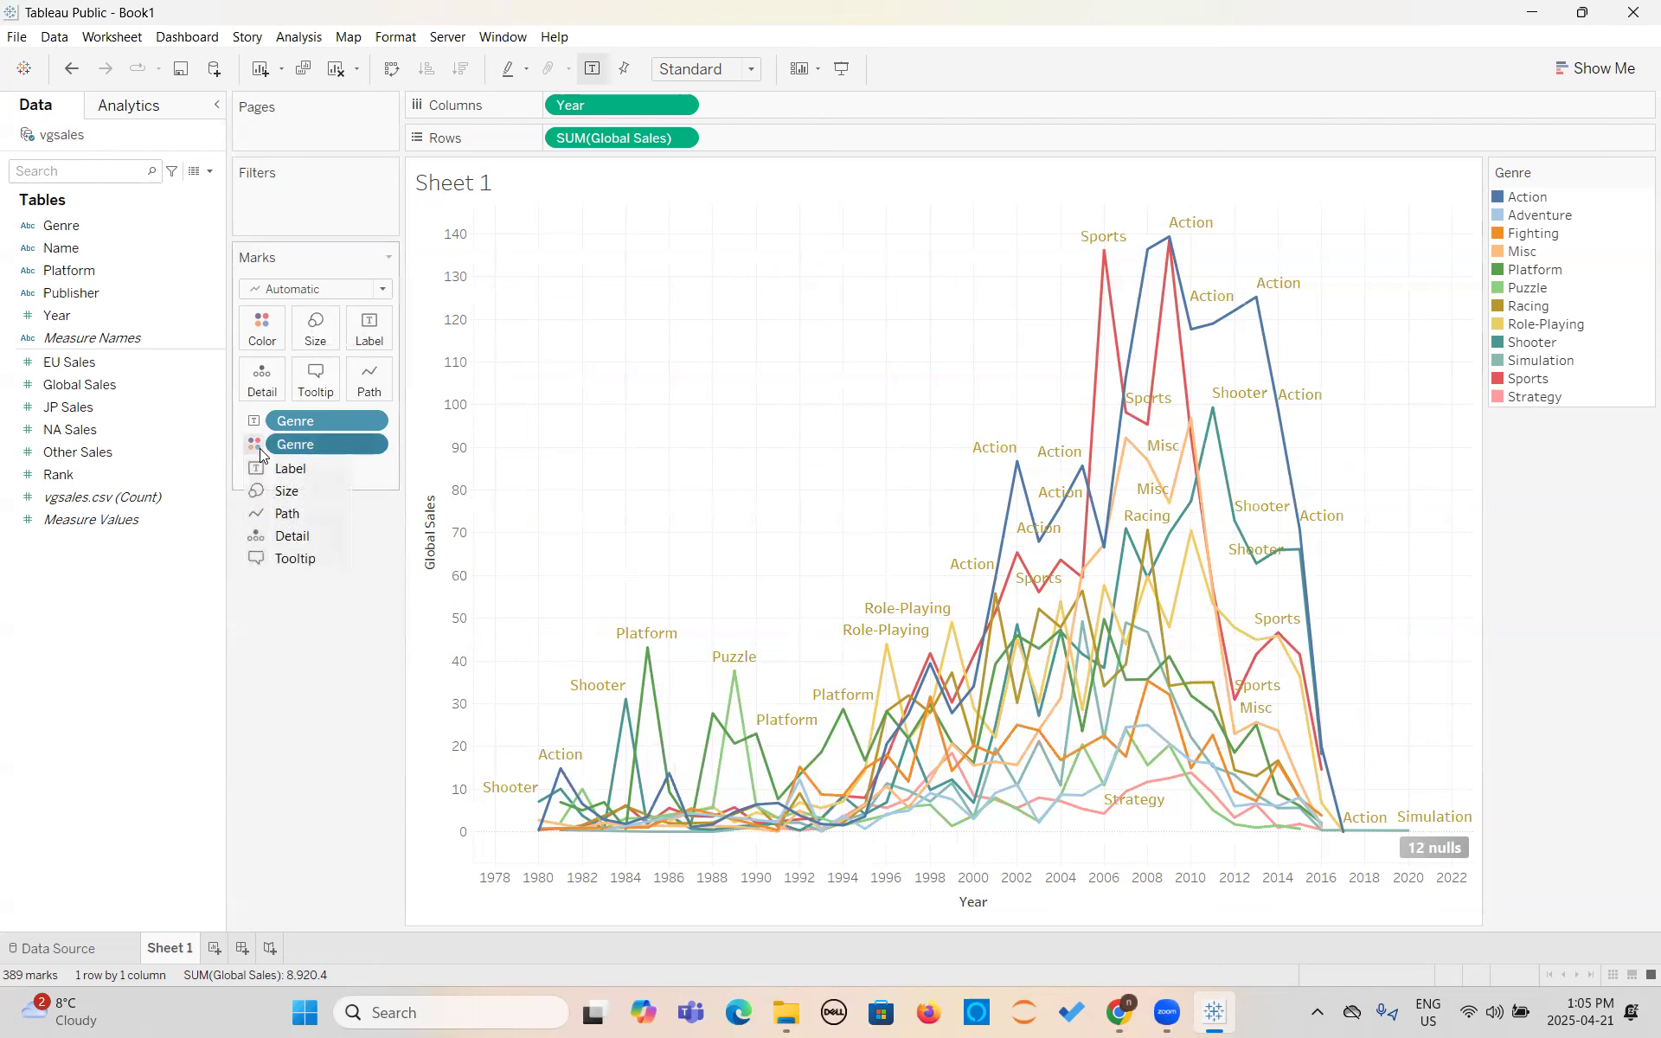
pyautogui.click(270, 495)
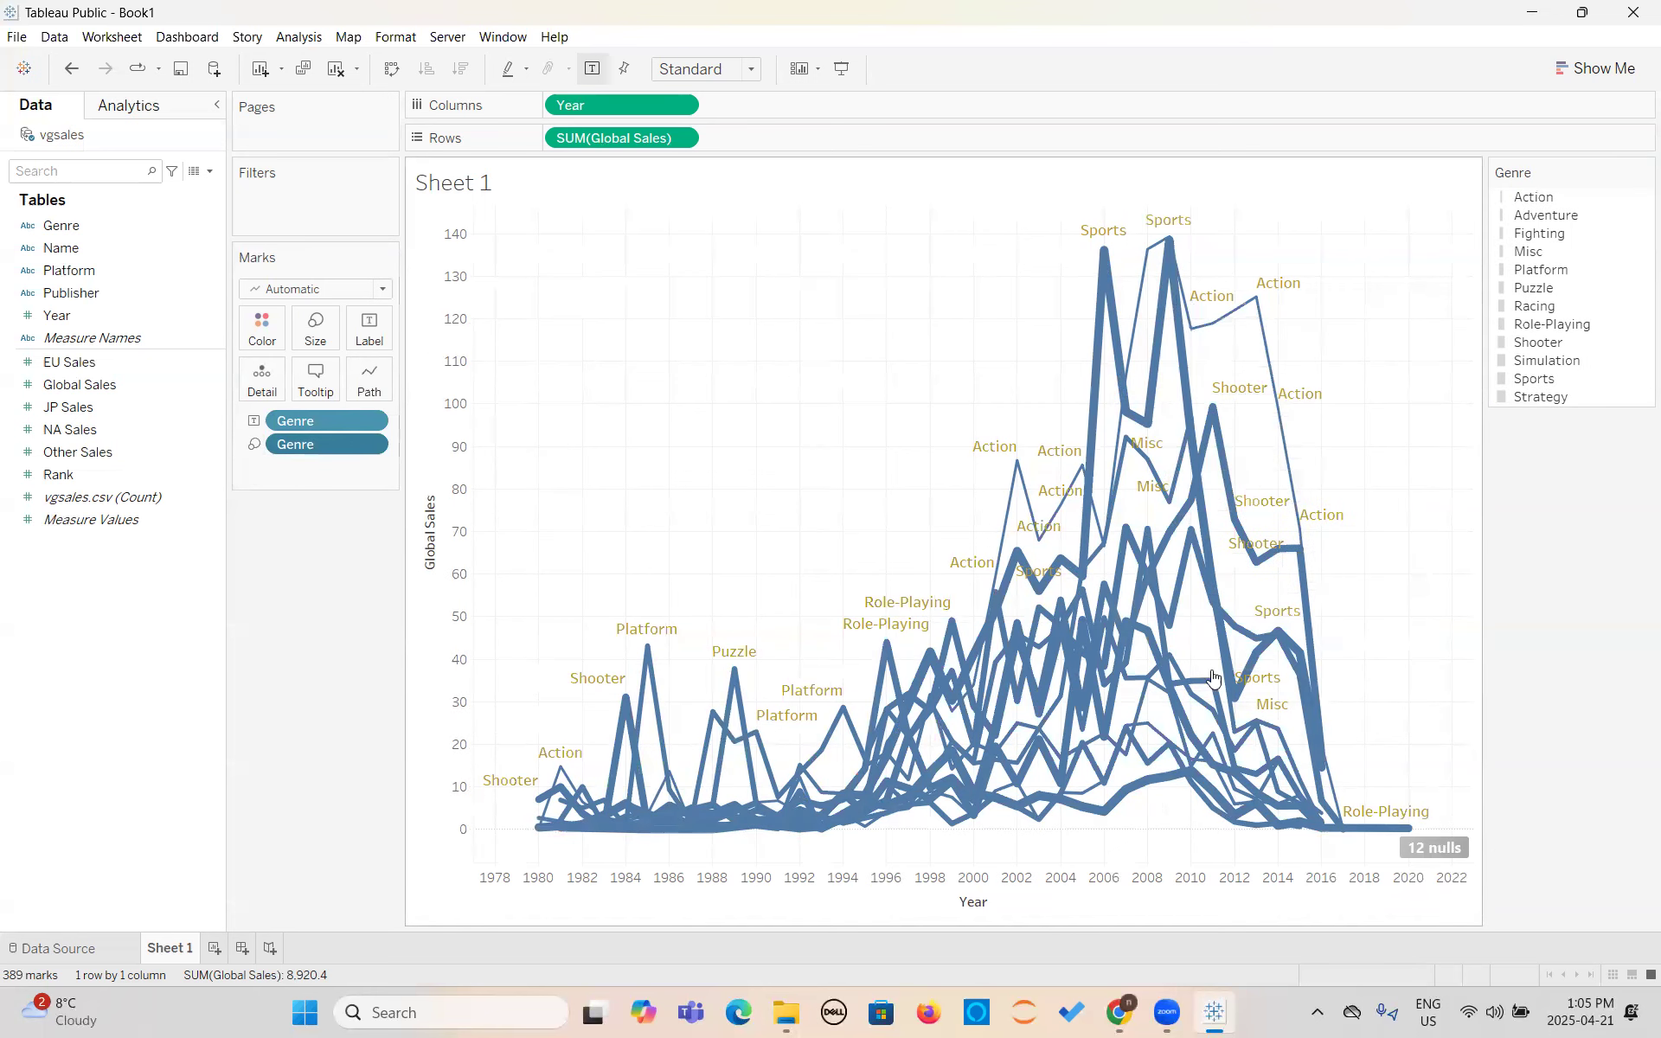
pyautogui.click(254, 443)
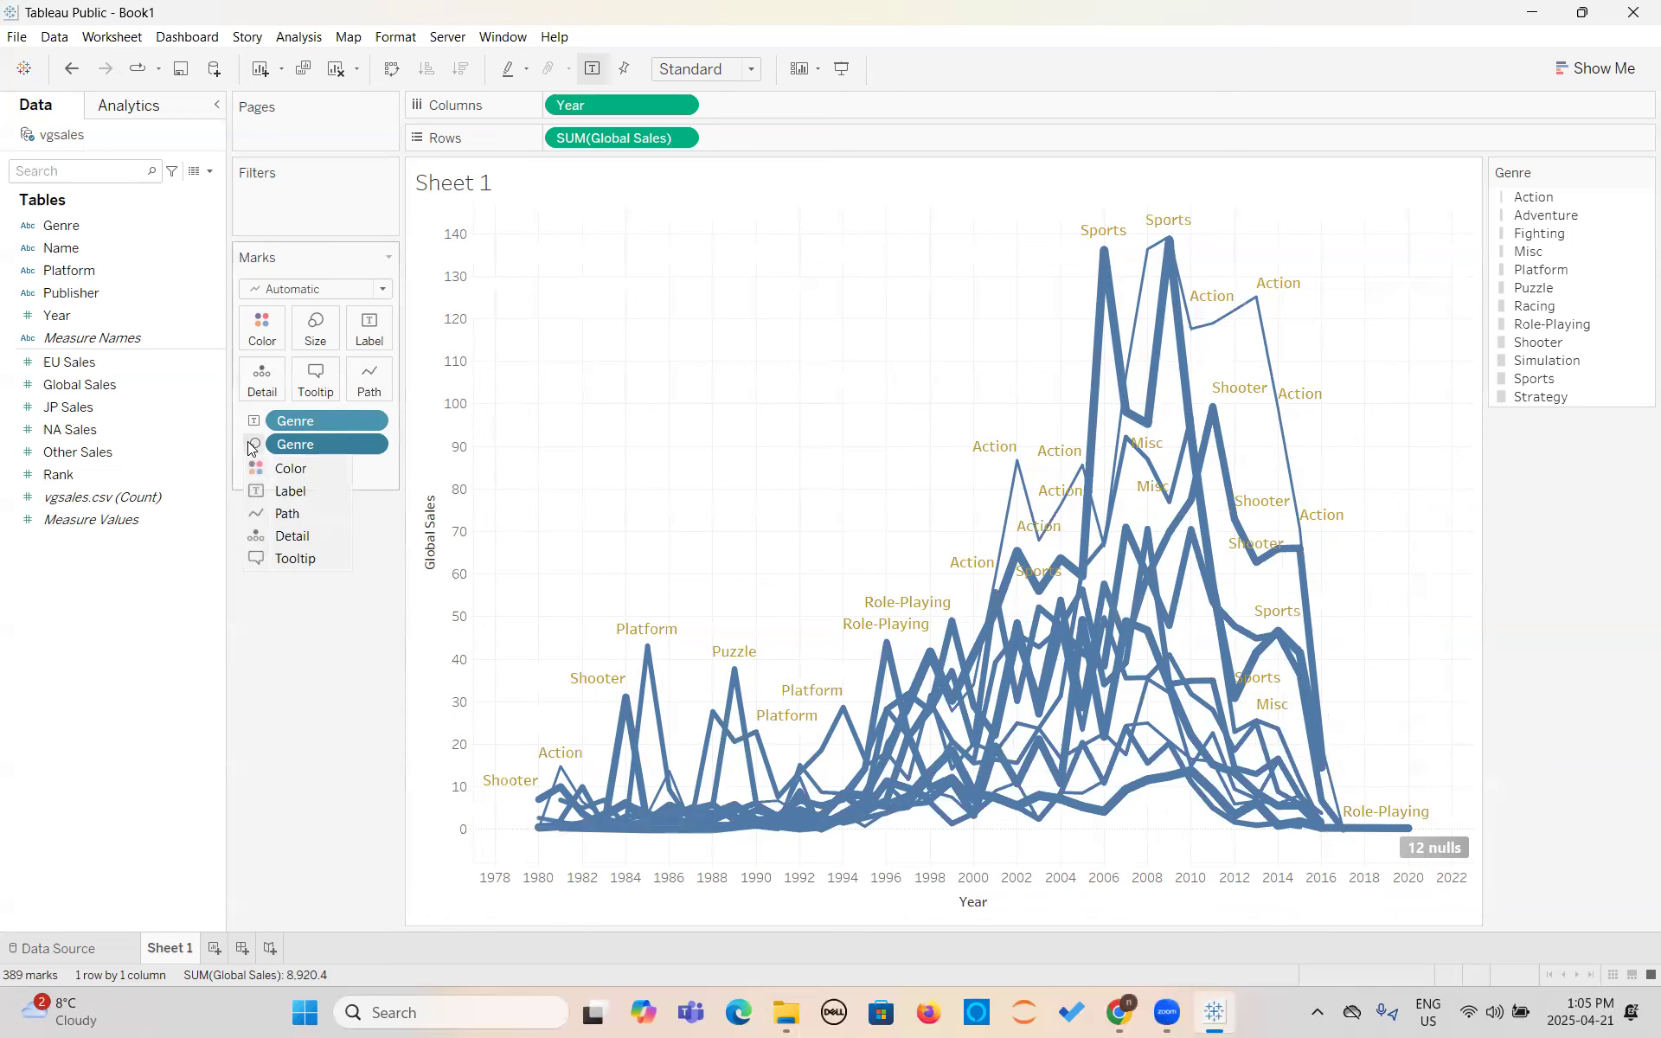
pyautogui.click(275, 514)
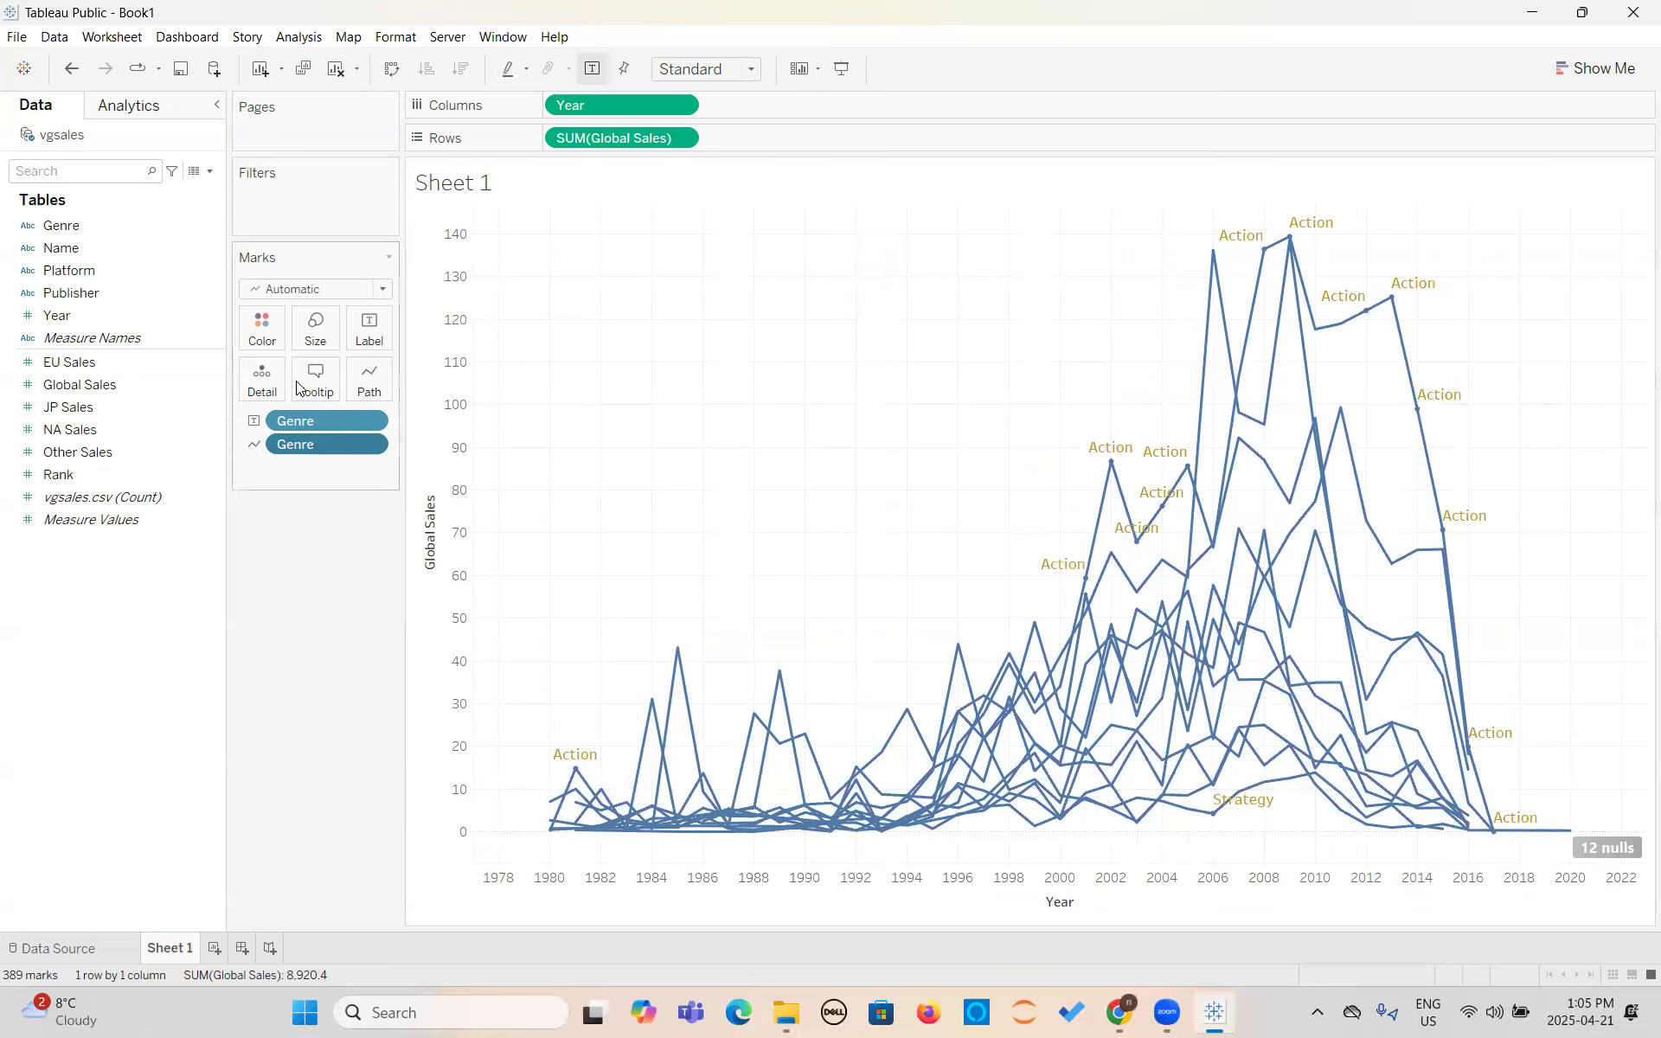
pyautogui.click(254, 449)
pyautogui.click(274, 559)
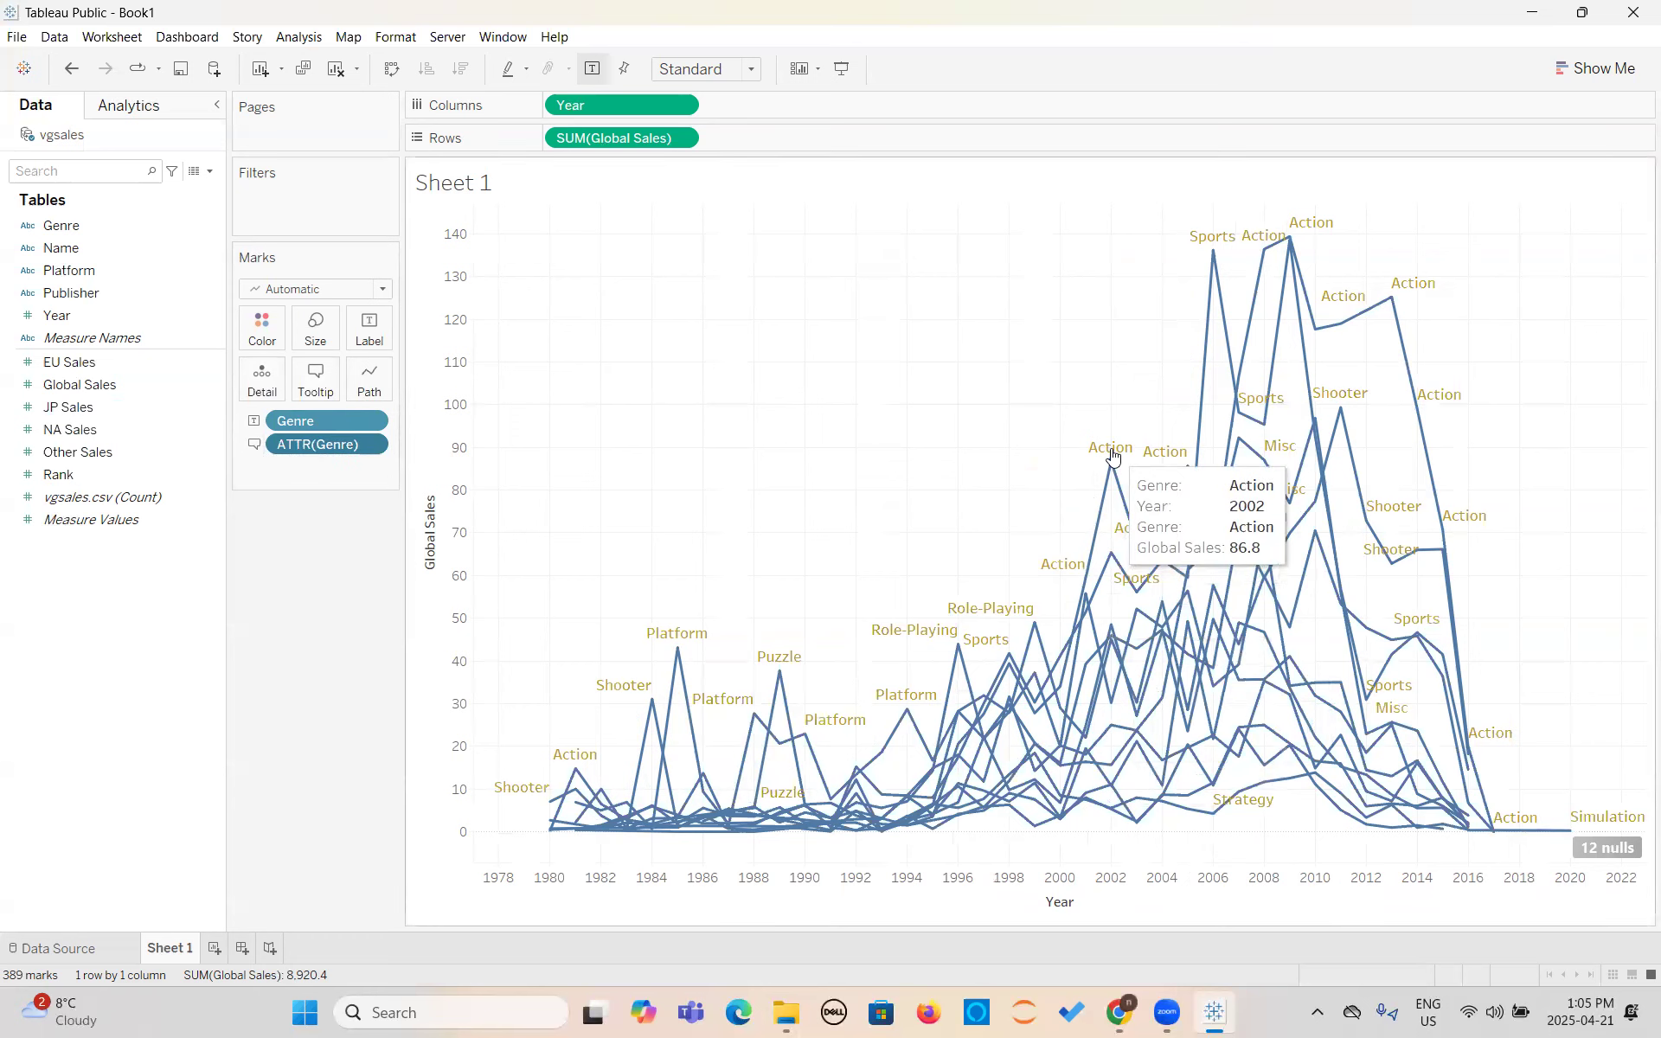
# - Set the ATTR(Genre) field to color the lines by genre, and view the available mark types without changing the type
pyautogui.click(255, 446)
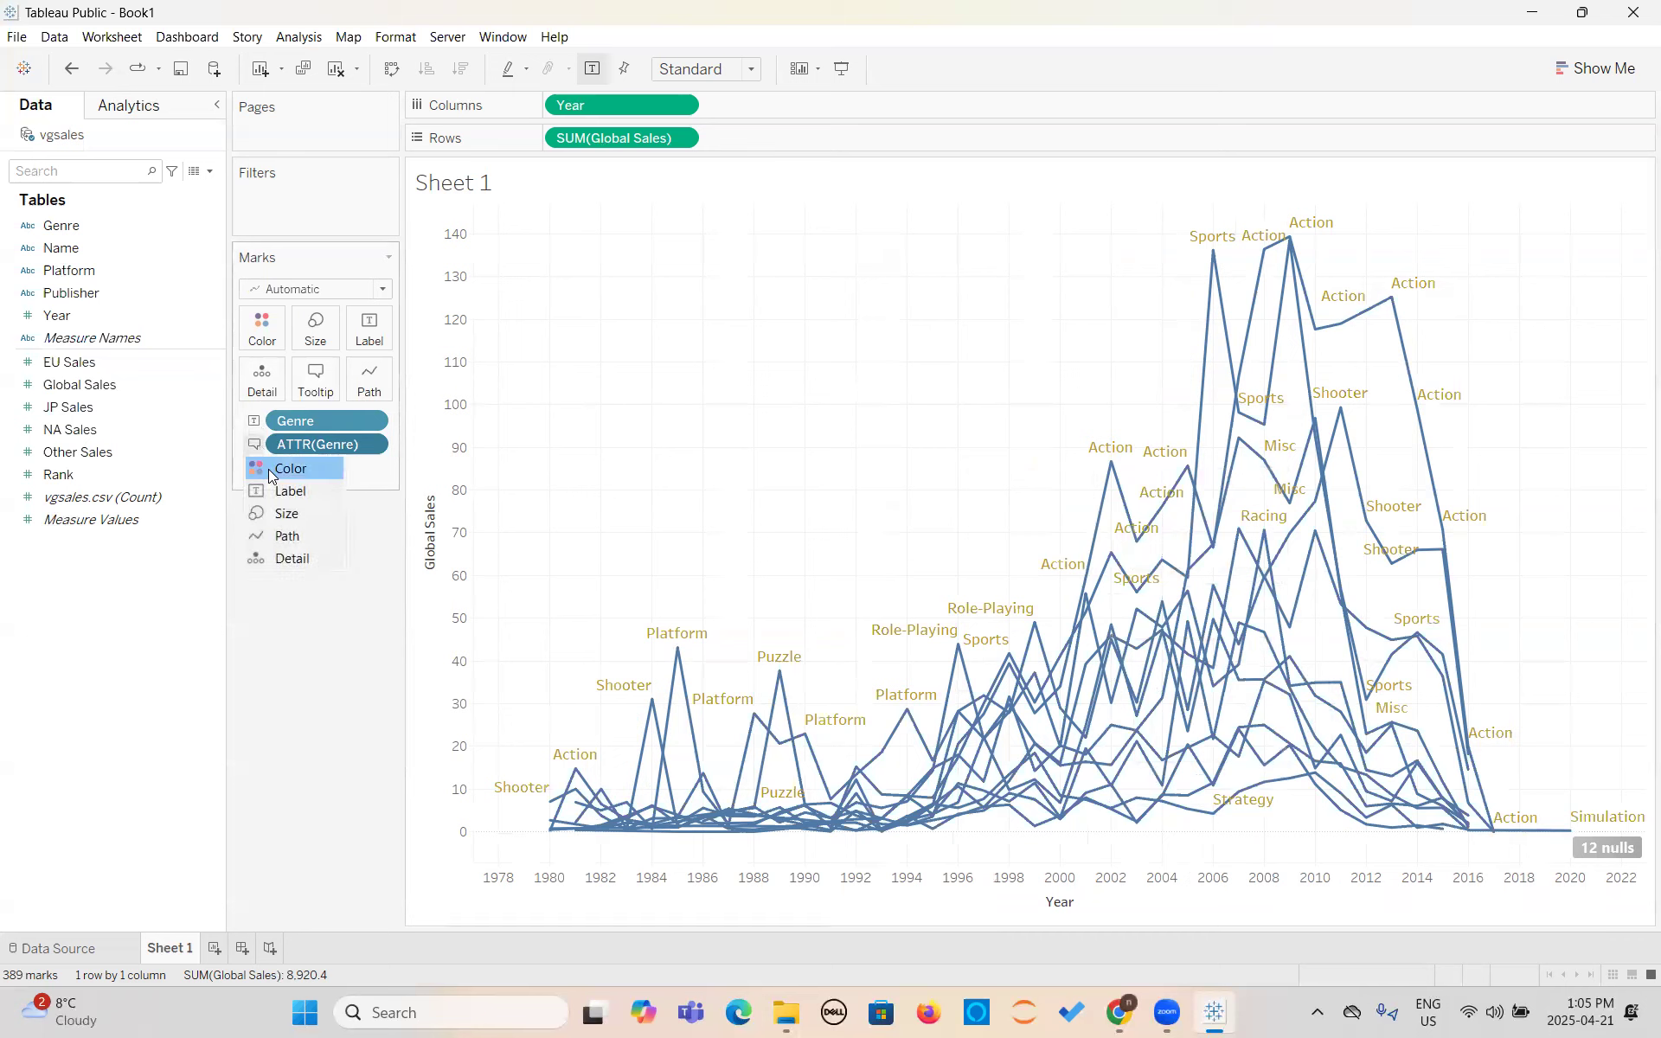
pyautogui.click(268, 468)
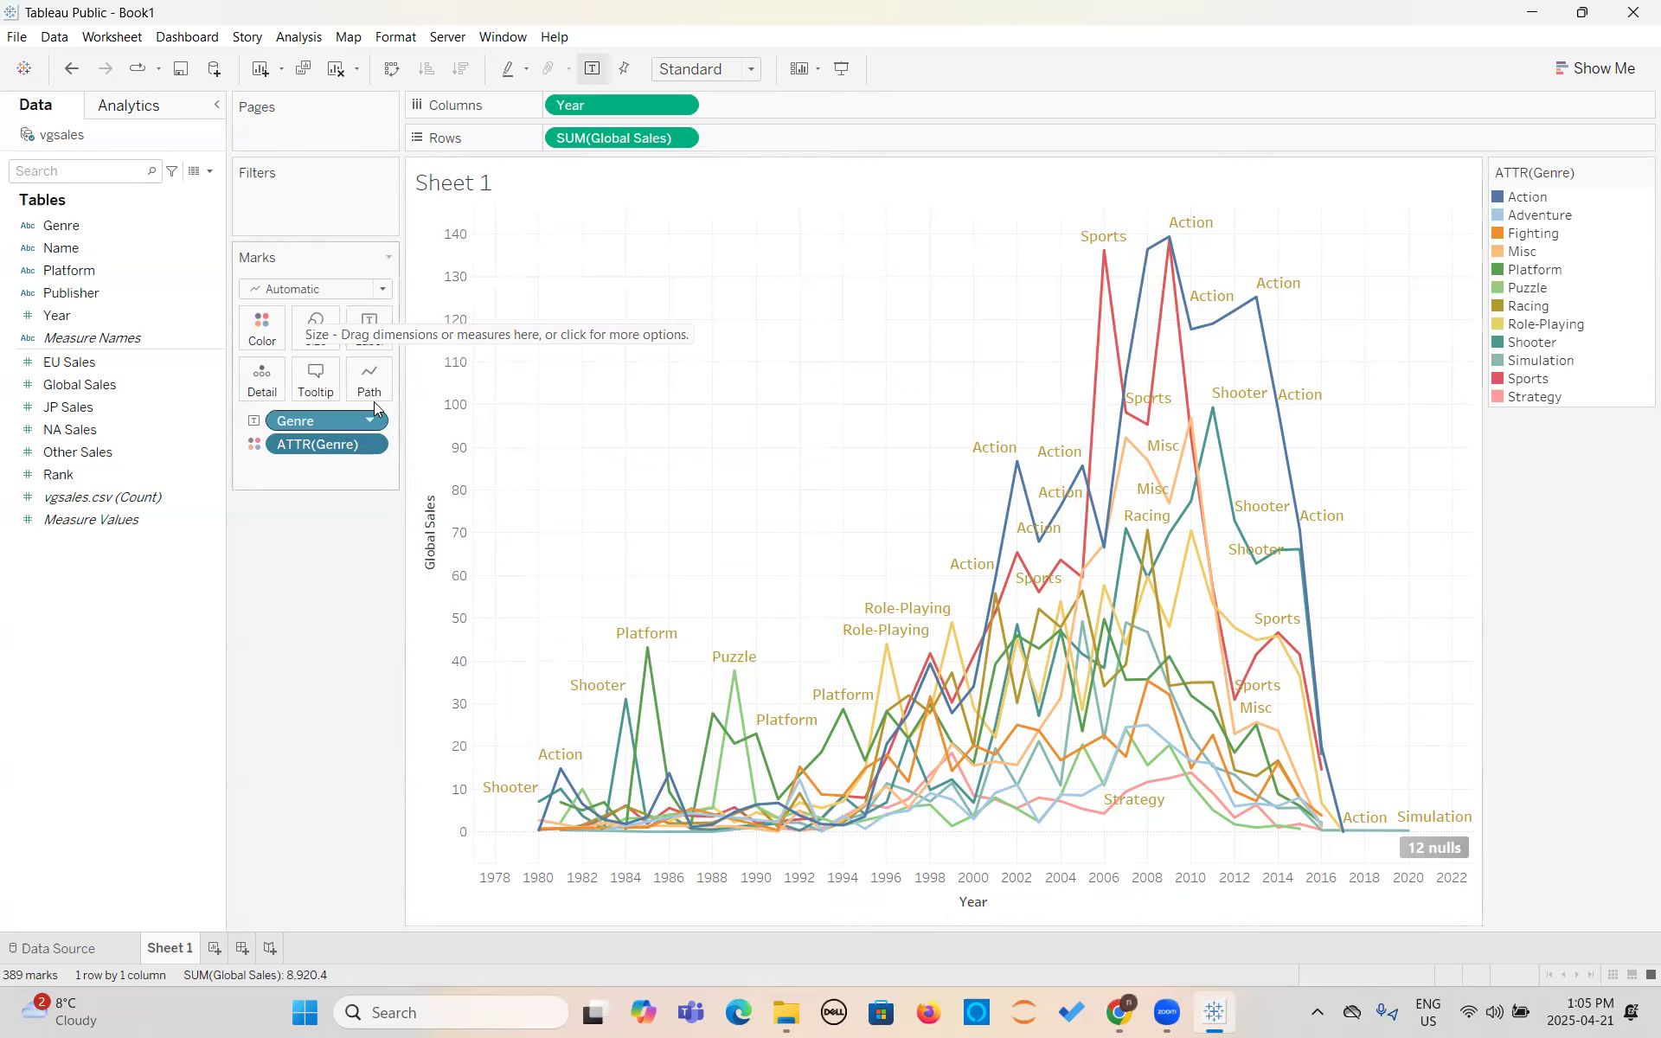
pyautogui.click(384, 289)
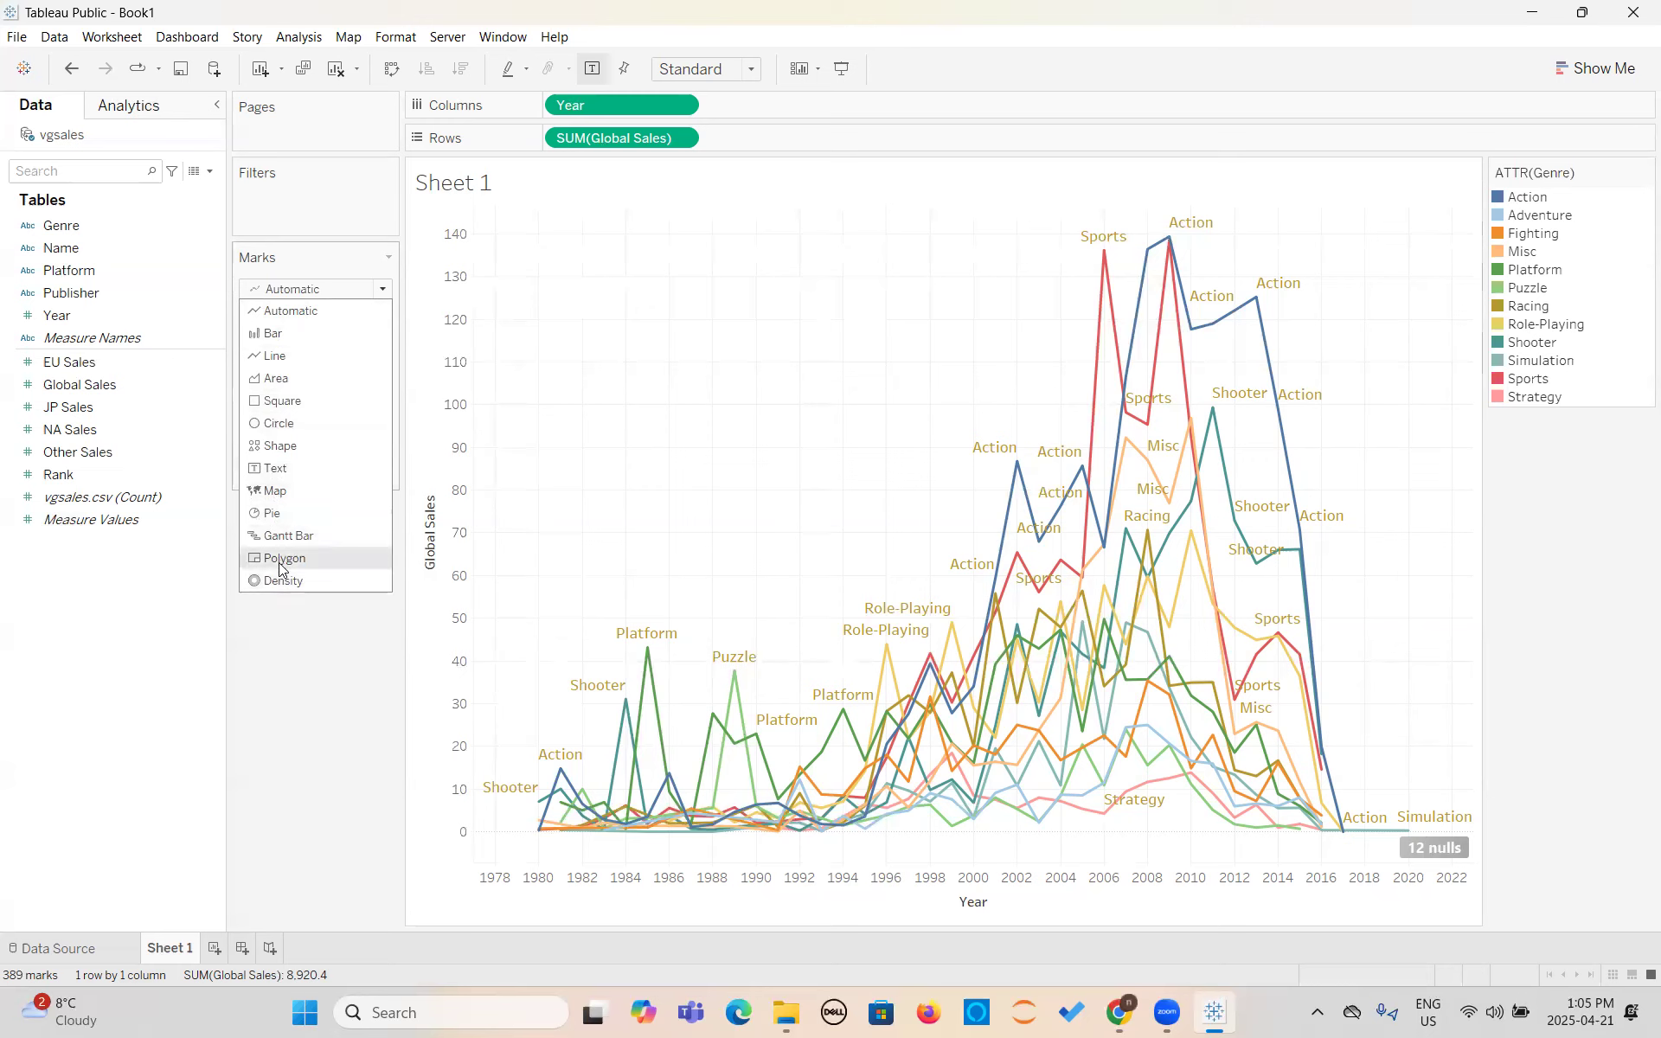
pyautogui.click(302, 639)
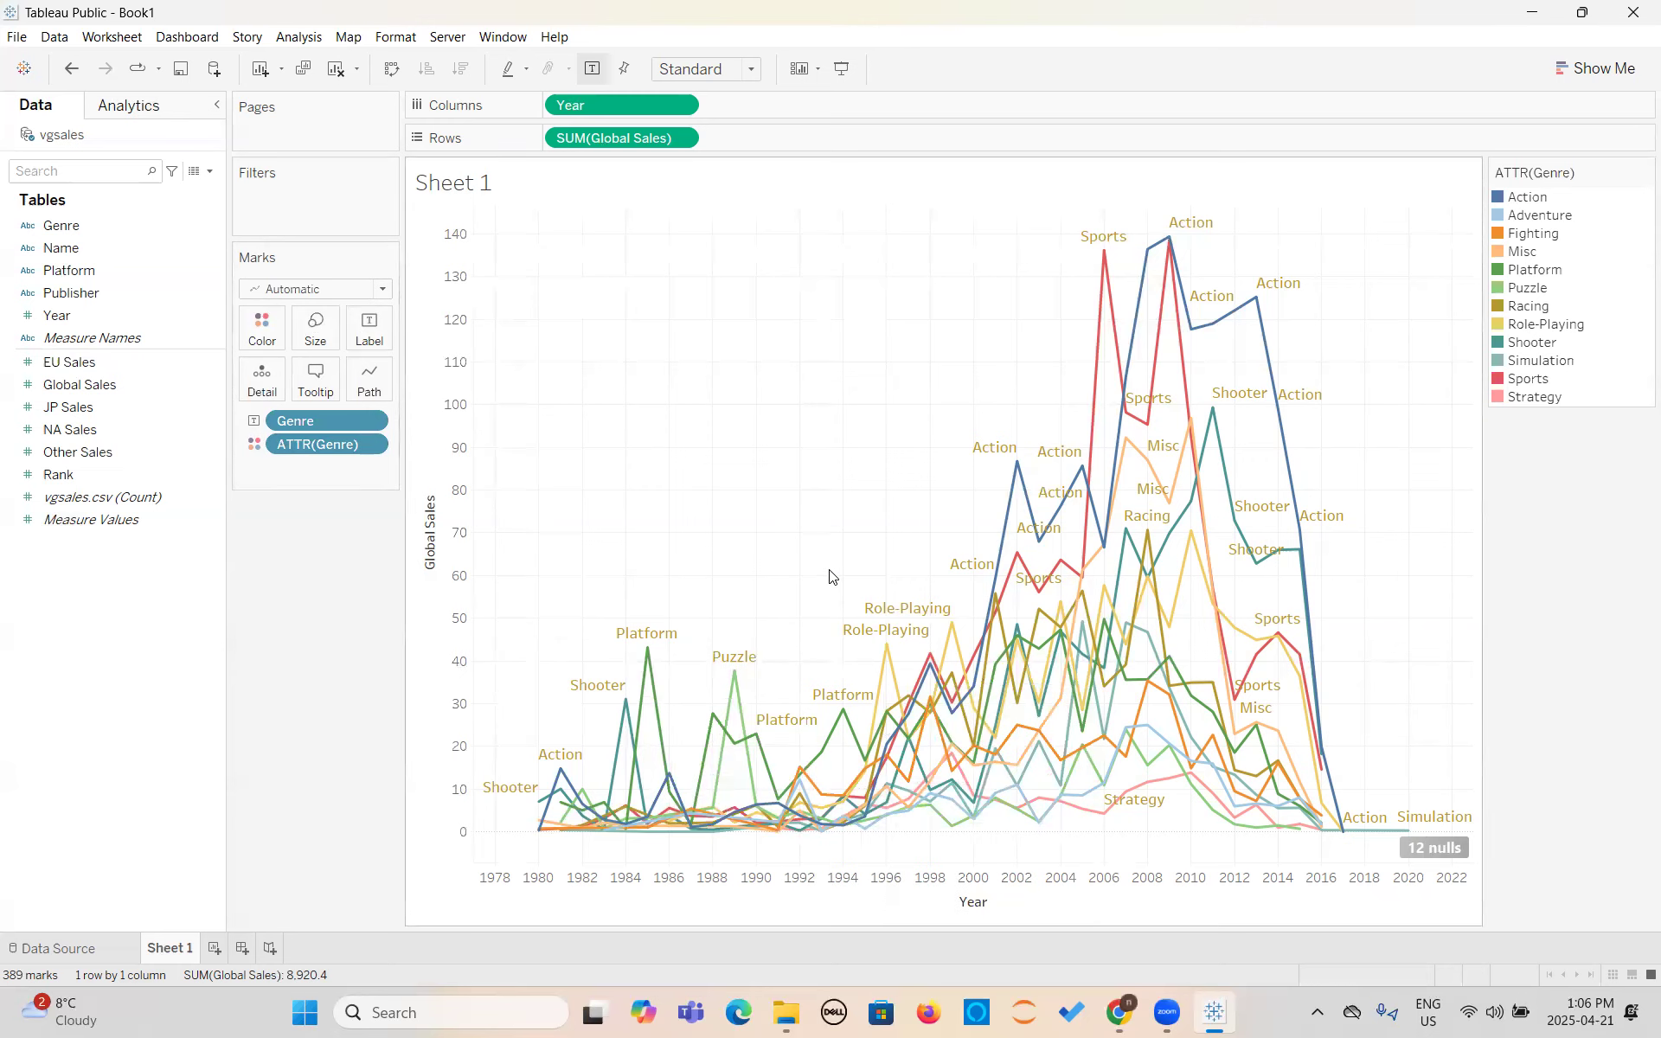
# - Highlight individual genres such as Misc from the color legend and clear the highlighting
pyautogui.moveTo(1163, 490)
pyautogui.click(1503, 201)
pyautogui.click(1521, 250)
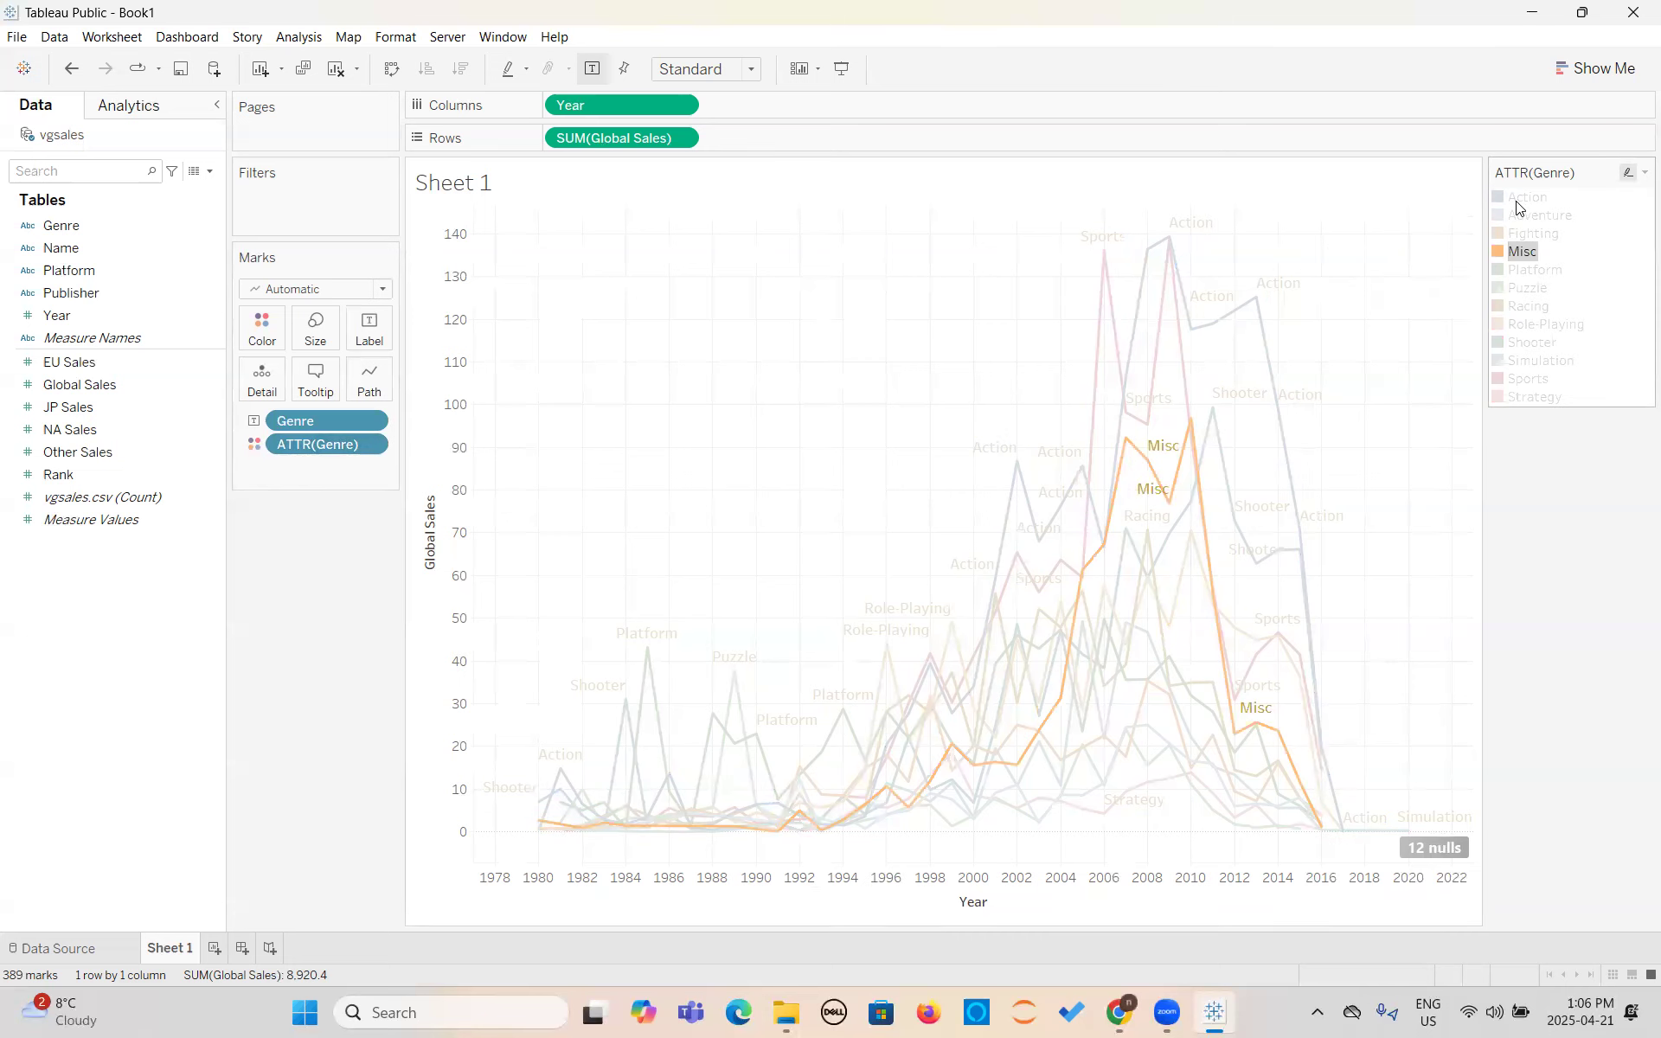
pyautogui.click(1514, 253)
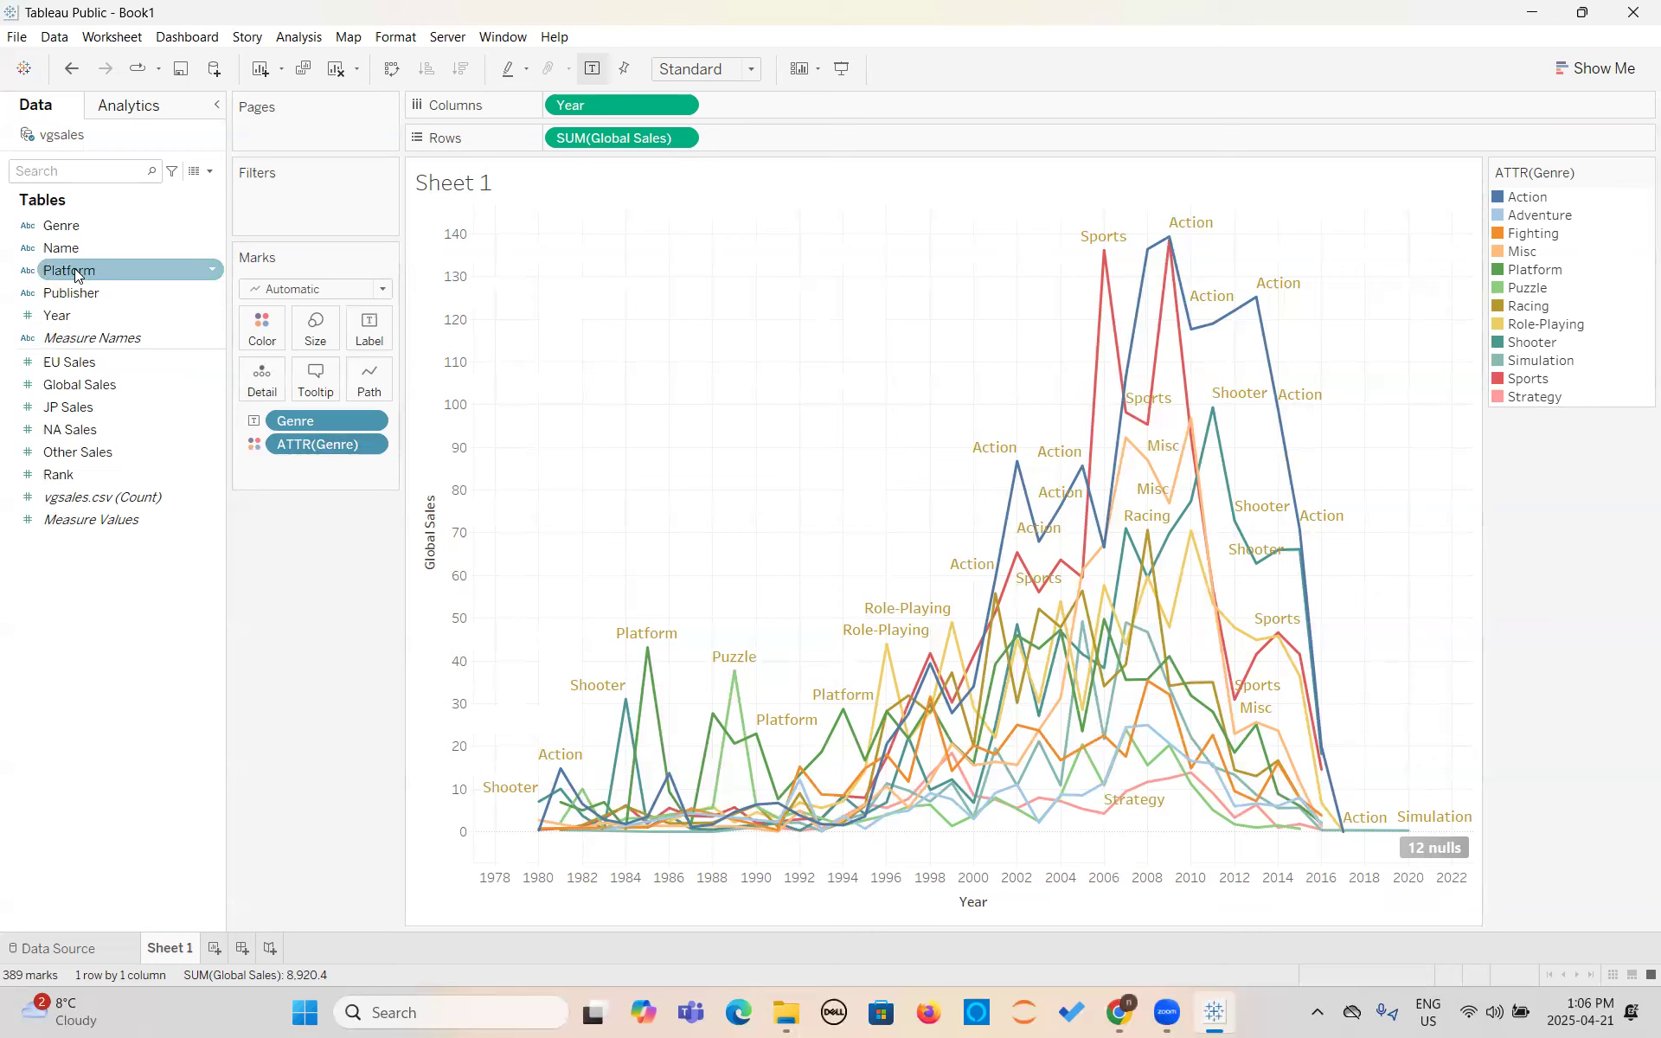
# - Add Platform as a filter, check its custom value list option and return to selecting from the list
pyautogui.moveTo(74, 268); pyautogui.dragTo(289, 200)
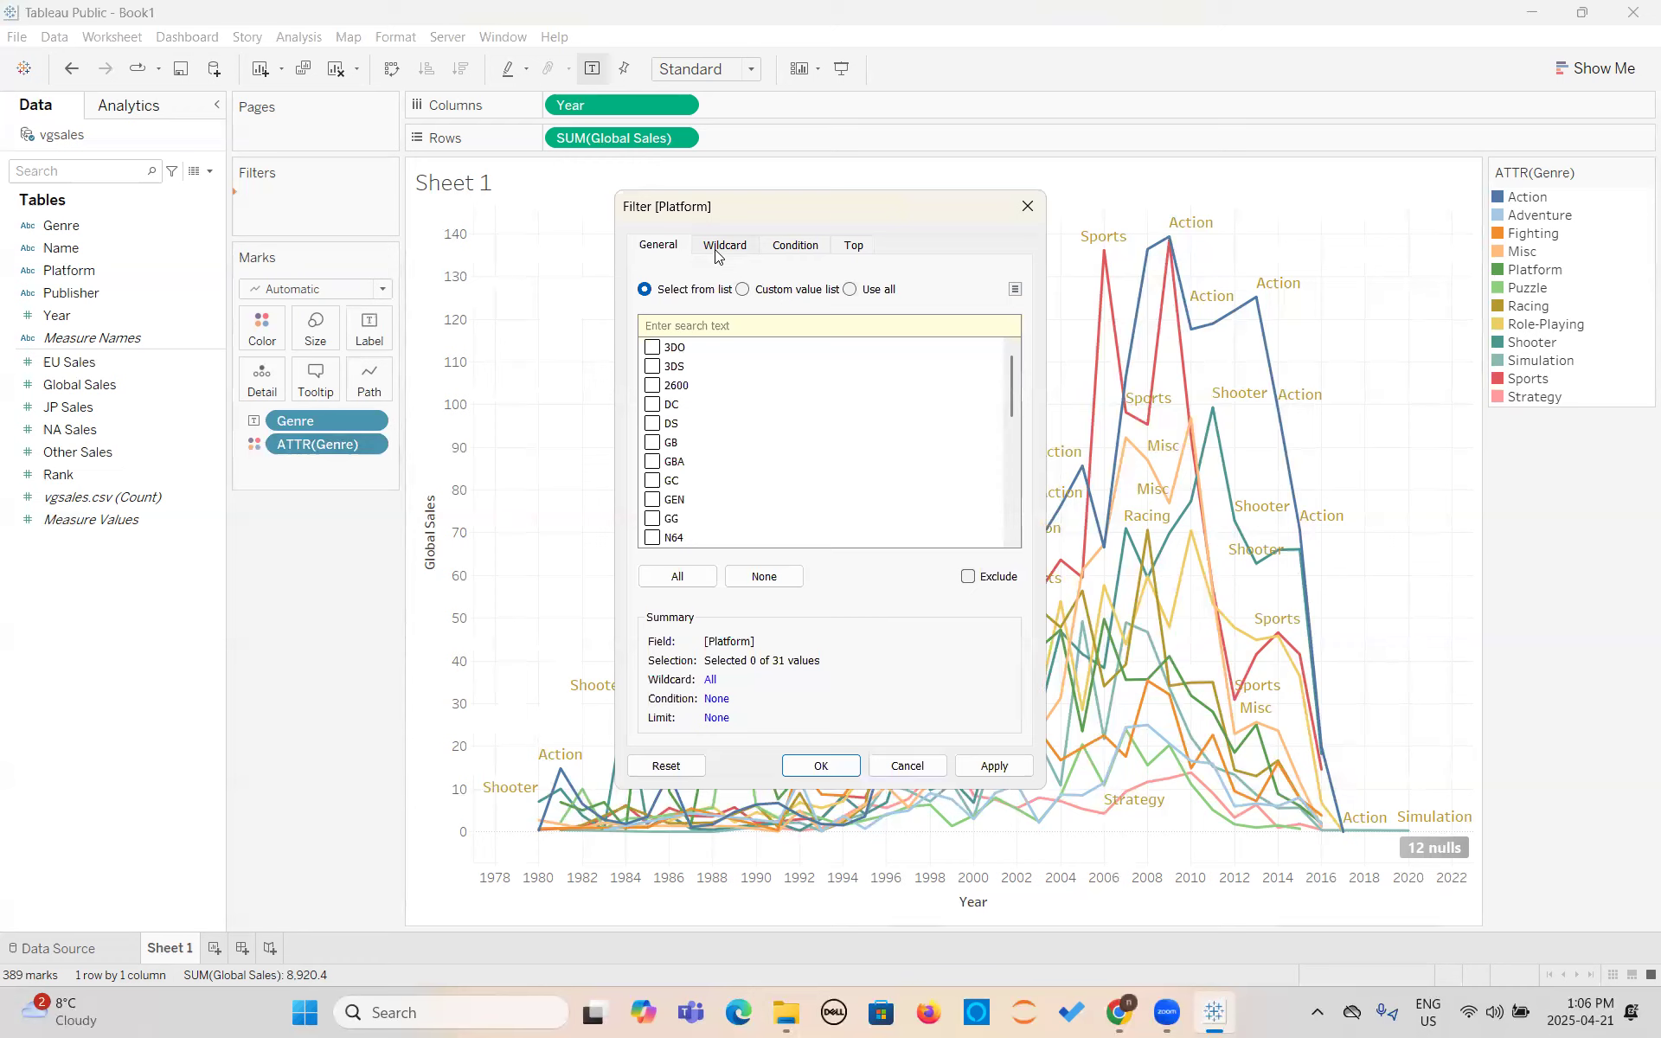
pyautogui.click(743, 290)
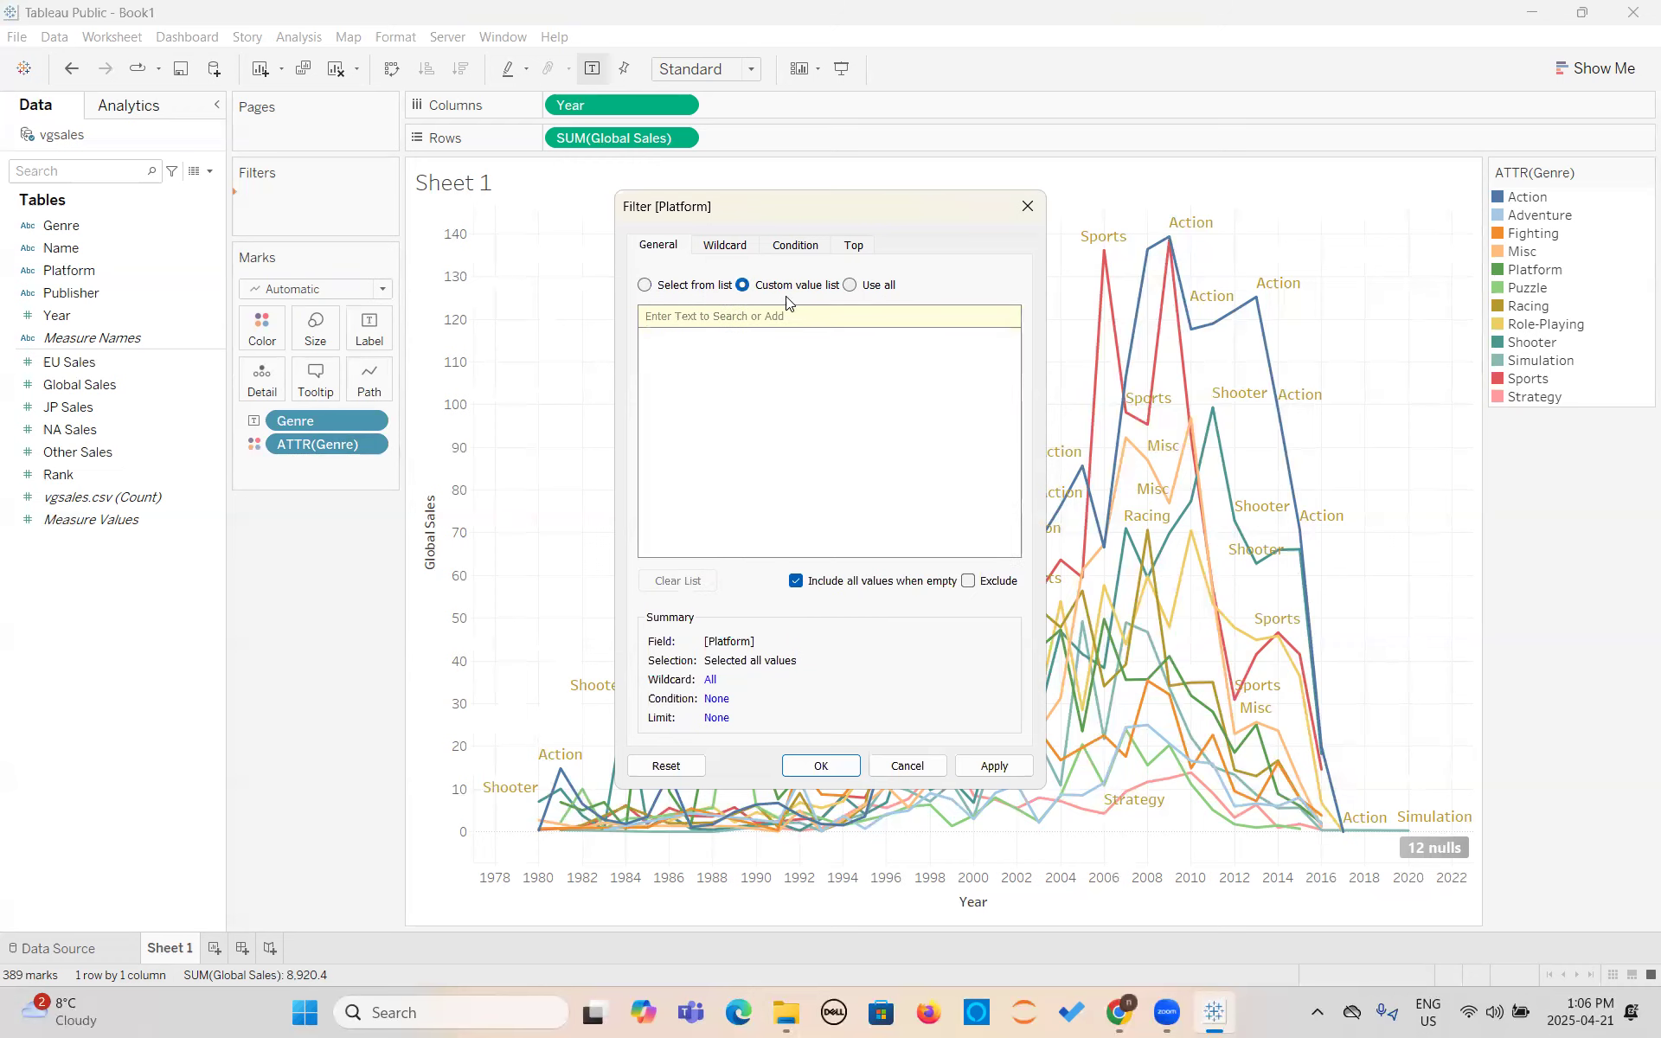
pyautogui.click(643, 288)
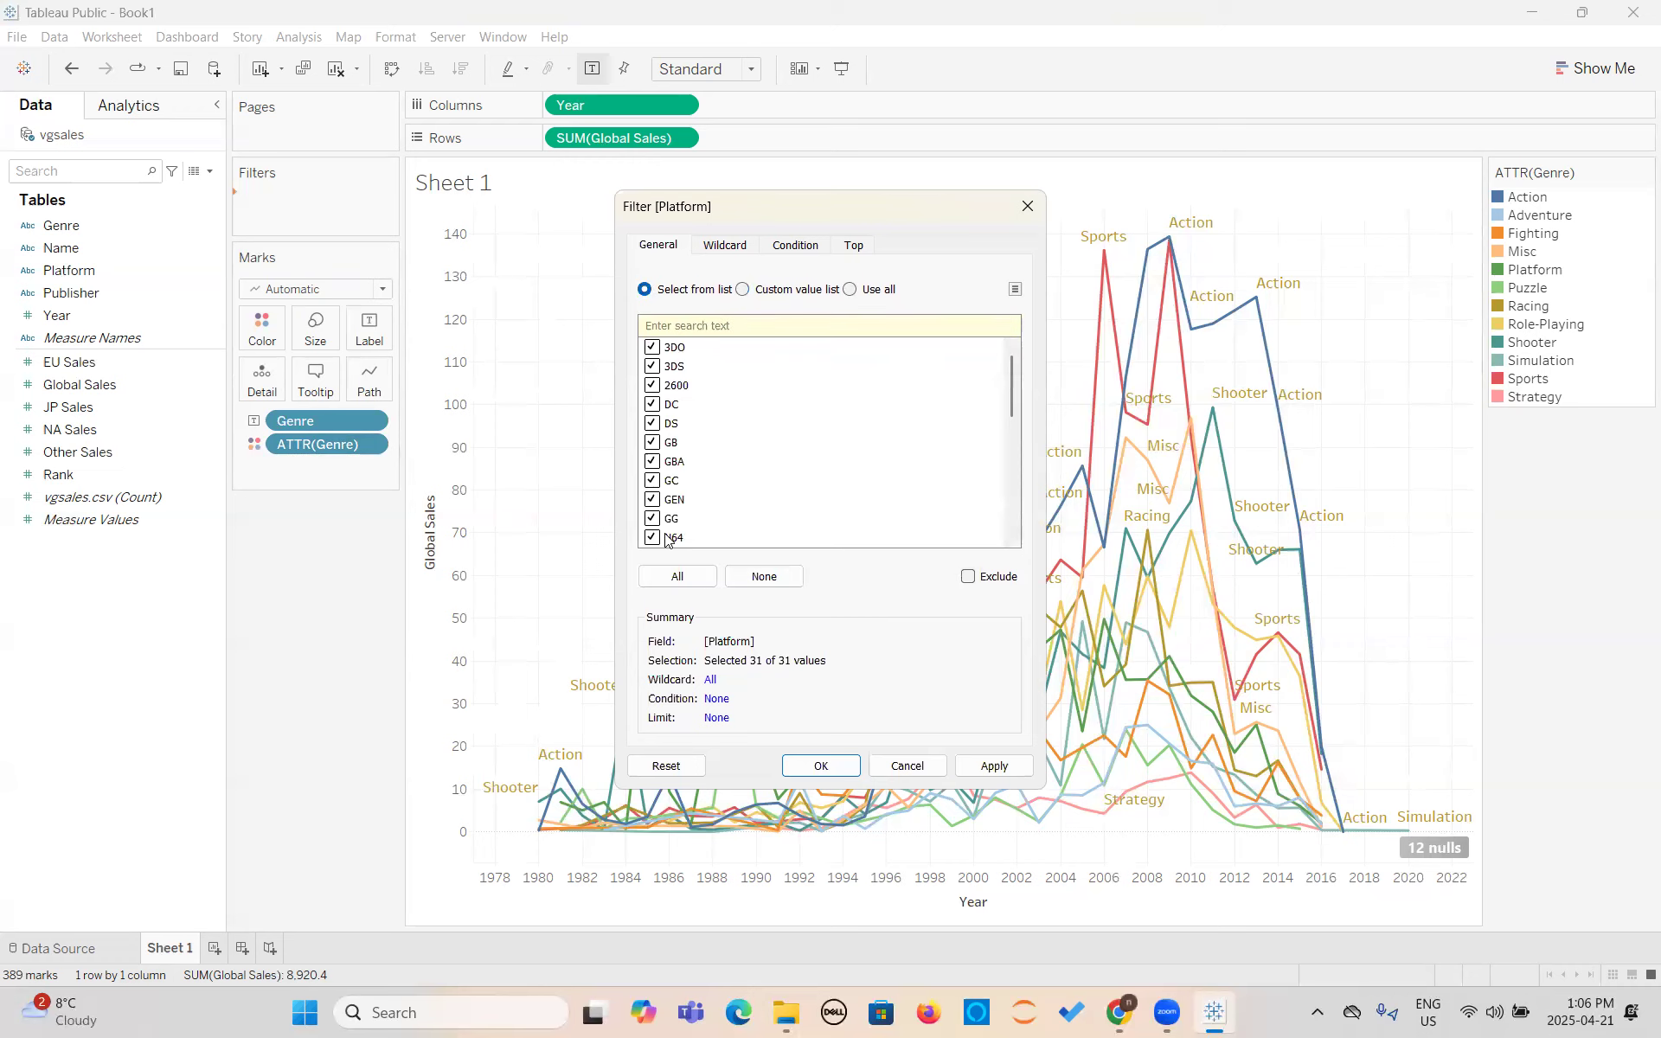
# - Try leaving 3DO, 3DS, 2600, DC and DS out of the Platform filter and reselect all platforms
pyautogui.click(653, 348)
pyautogui.click(654, 367)
pyautogui.click(654, 386)
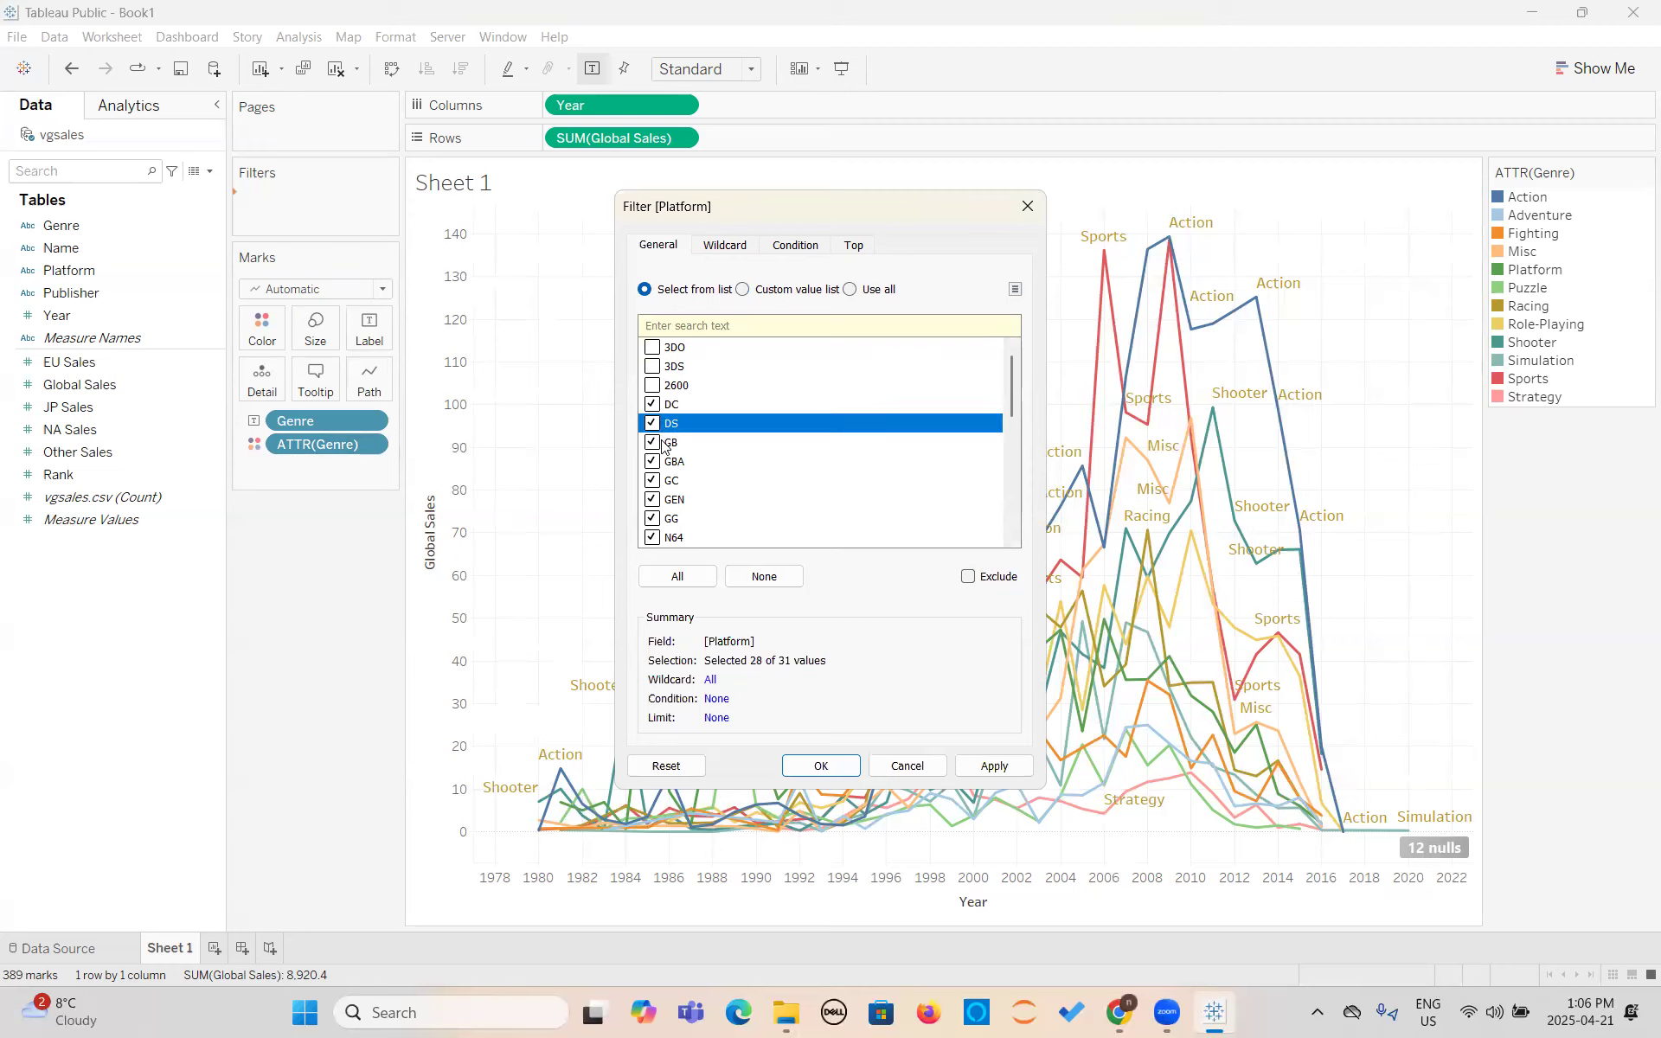
pyautogui.click(654, 424)
pyautogui.click(654, 404)
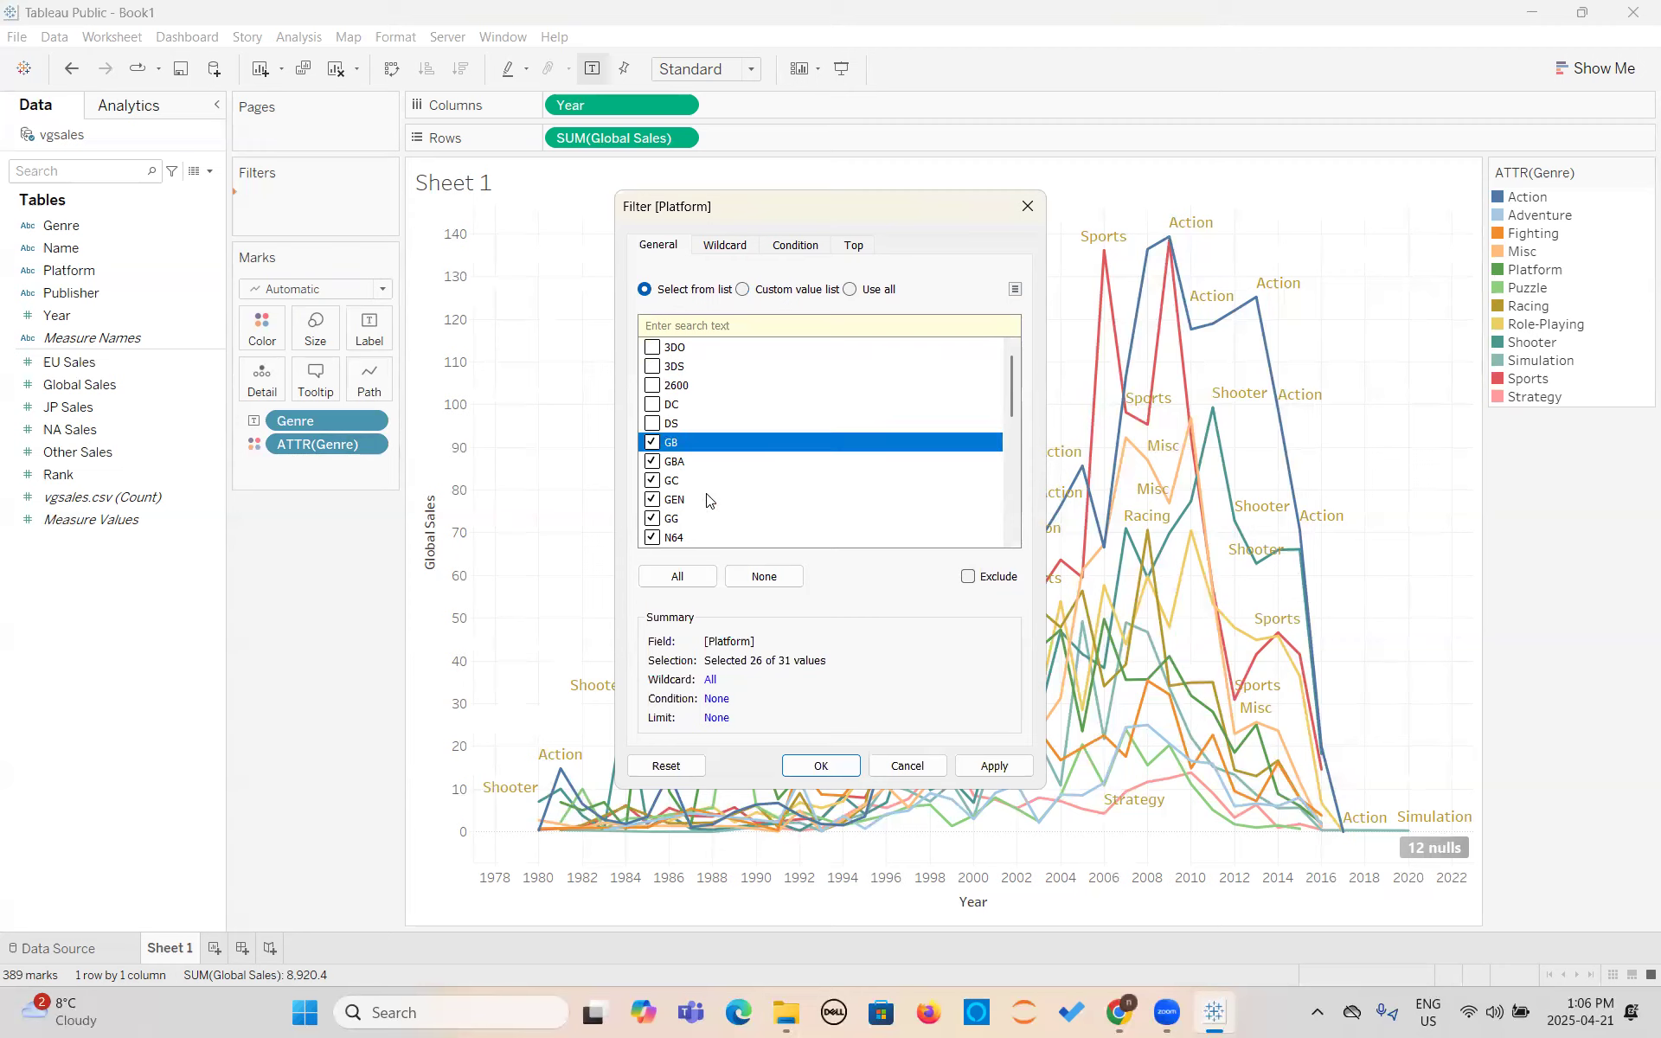
pyautogui.click(678, 577)
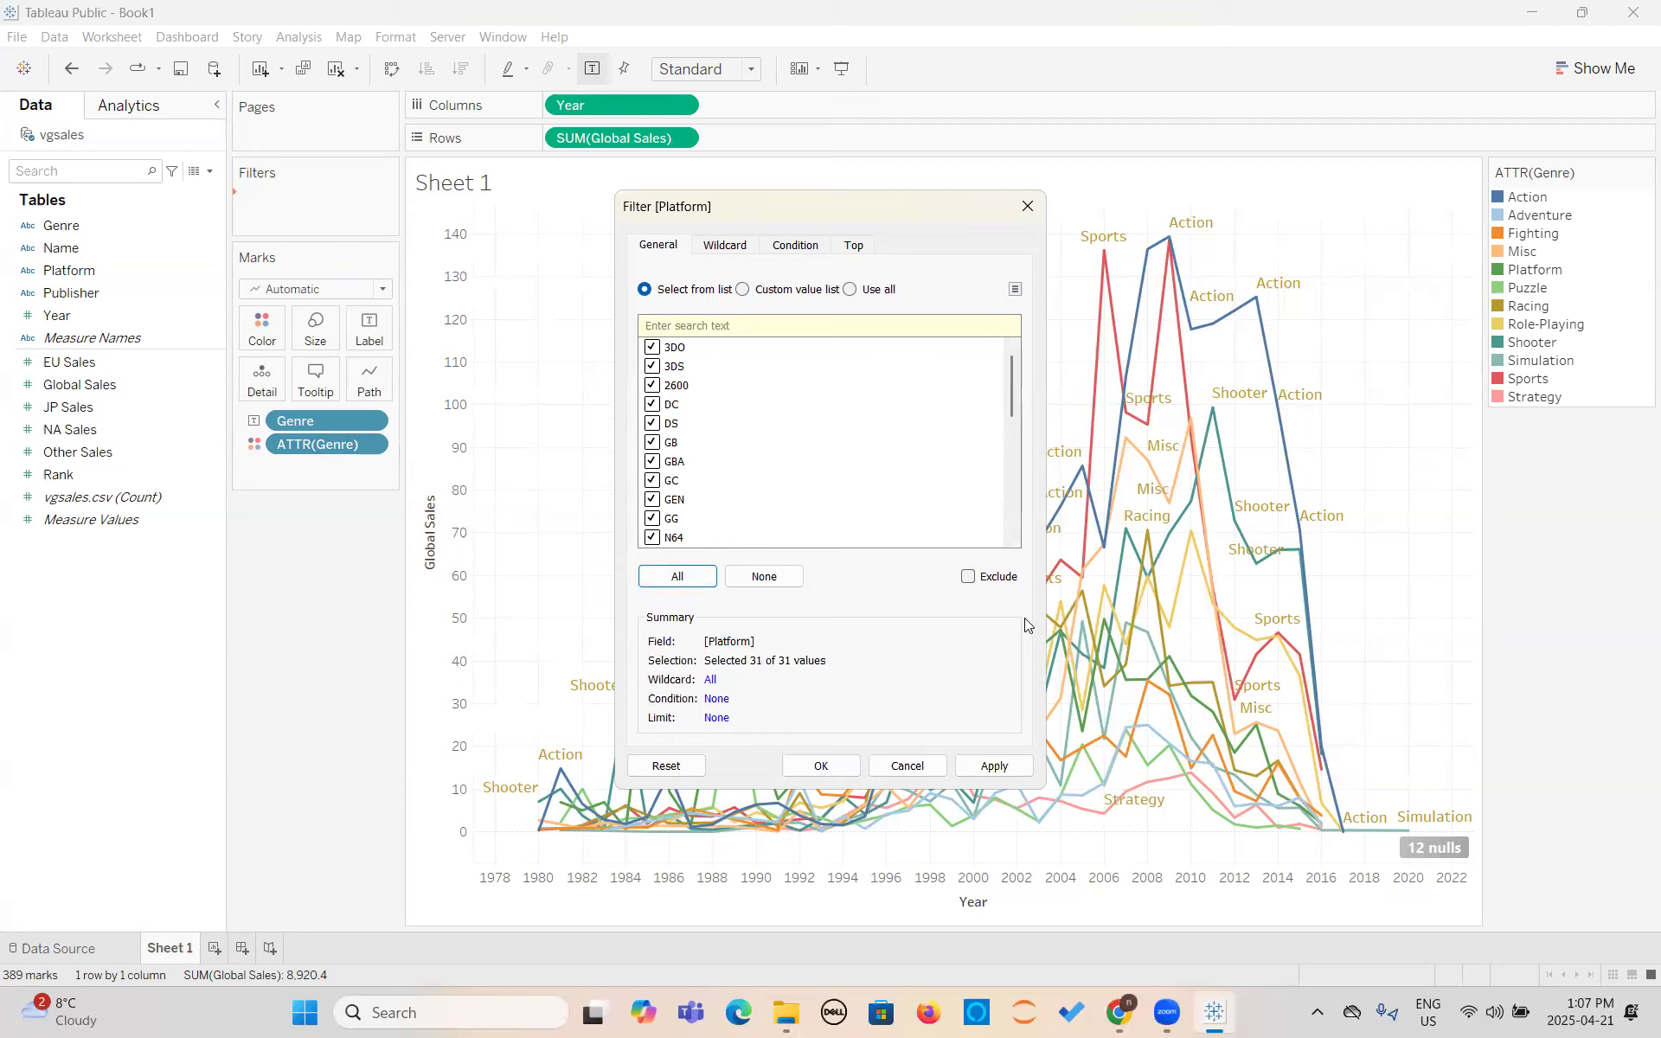
# - Try the Exclude option and turn it off, apply the Platform filter with all values, and show its filter control beside the chart
pyautogui.click(969, 577)
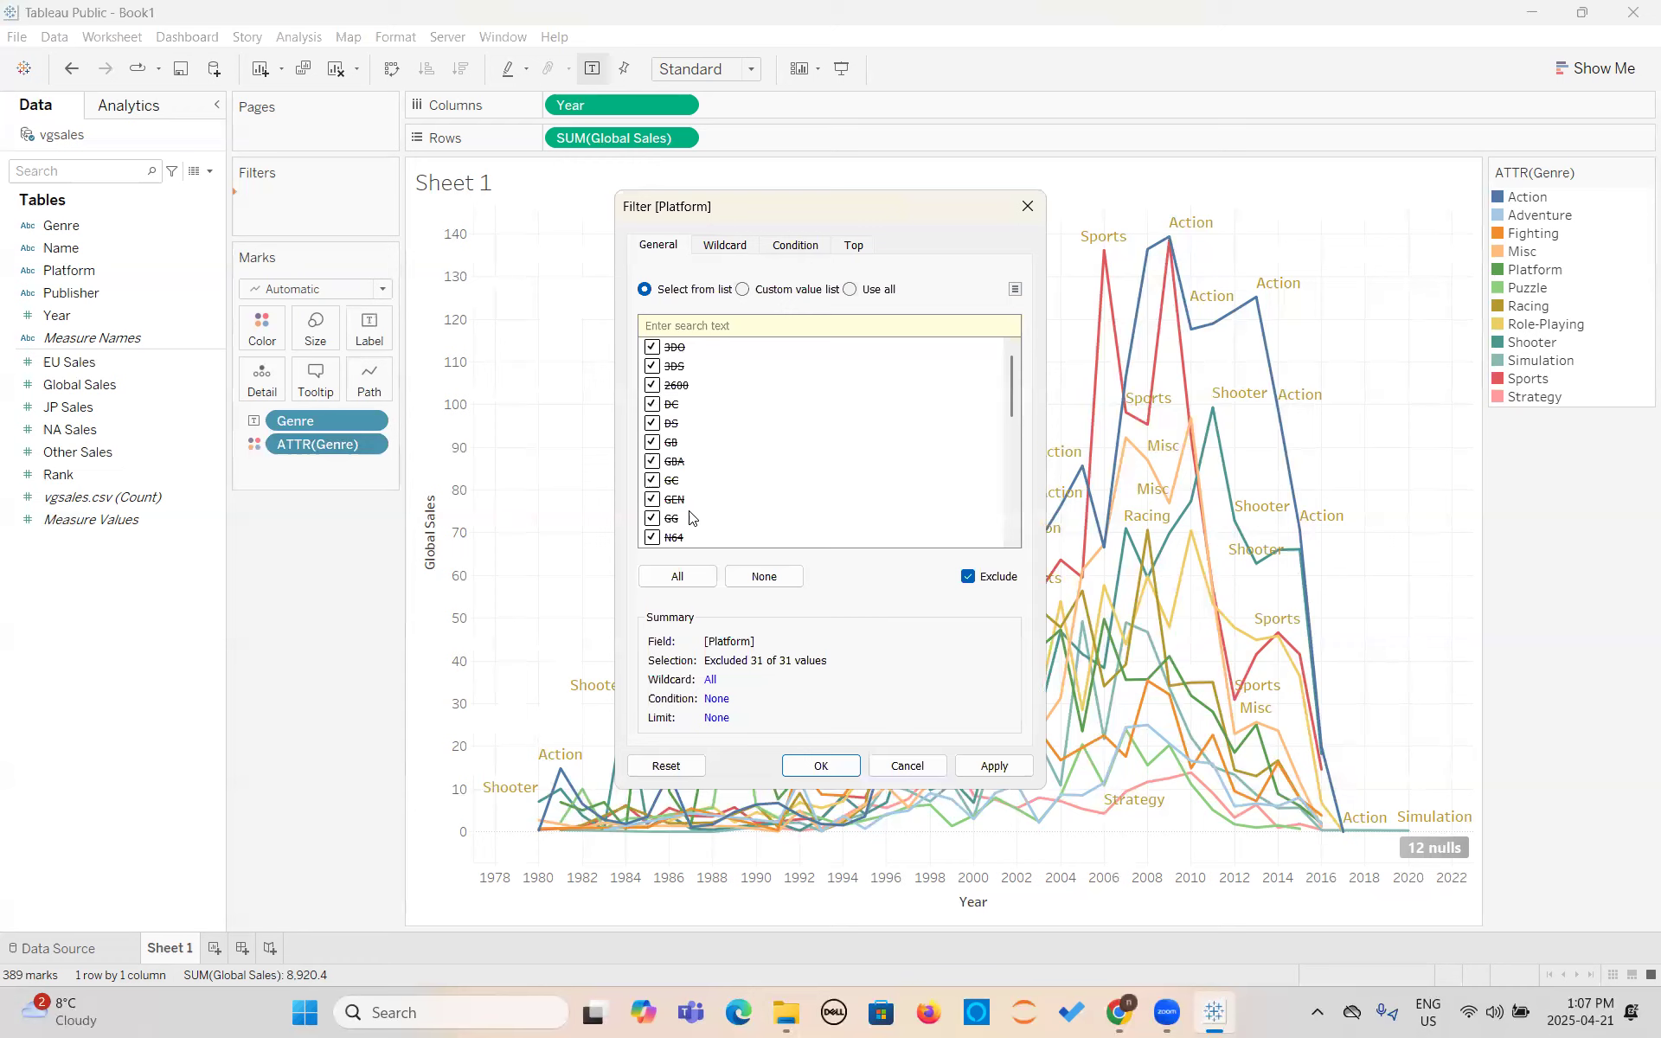
pyautogui.click(968, 576)
pyautogui.click(992, 765)
pyautogui.click(830, 766)
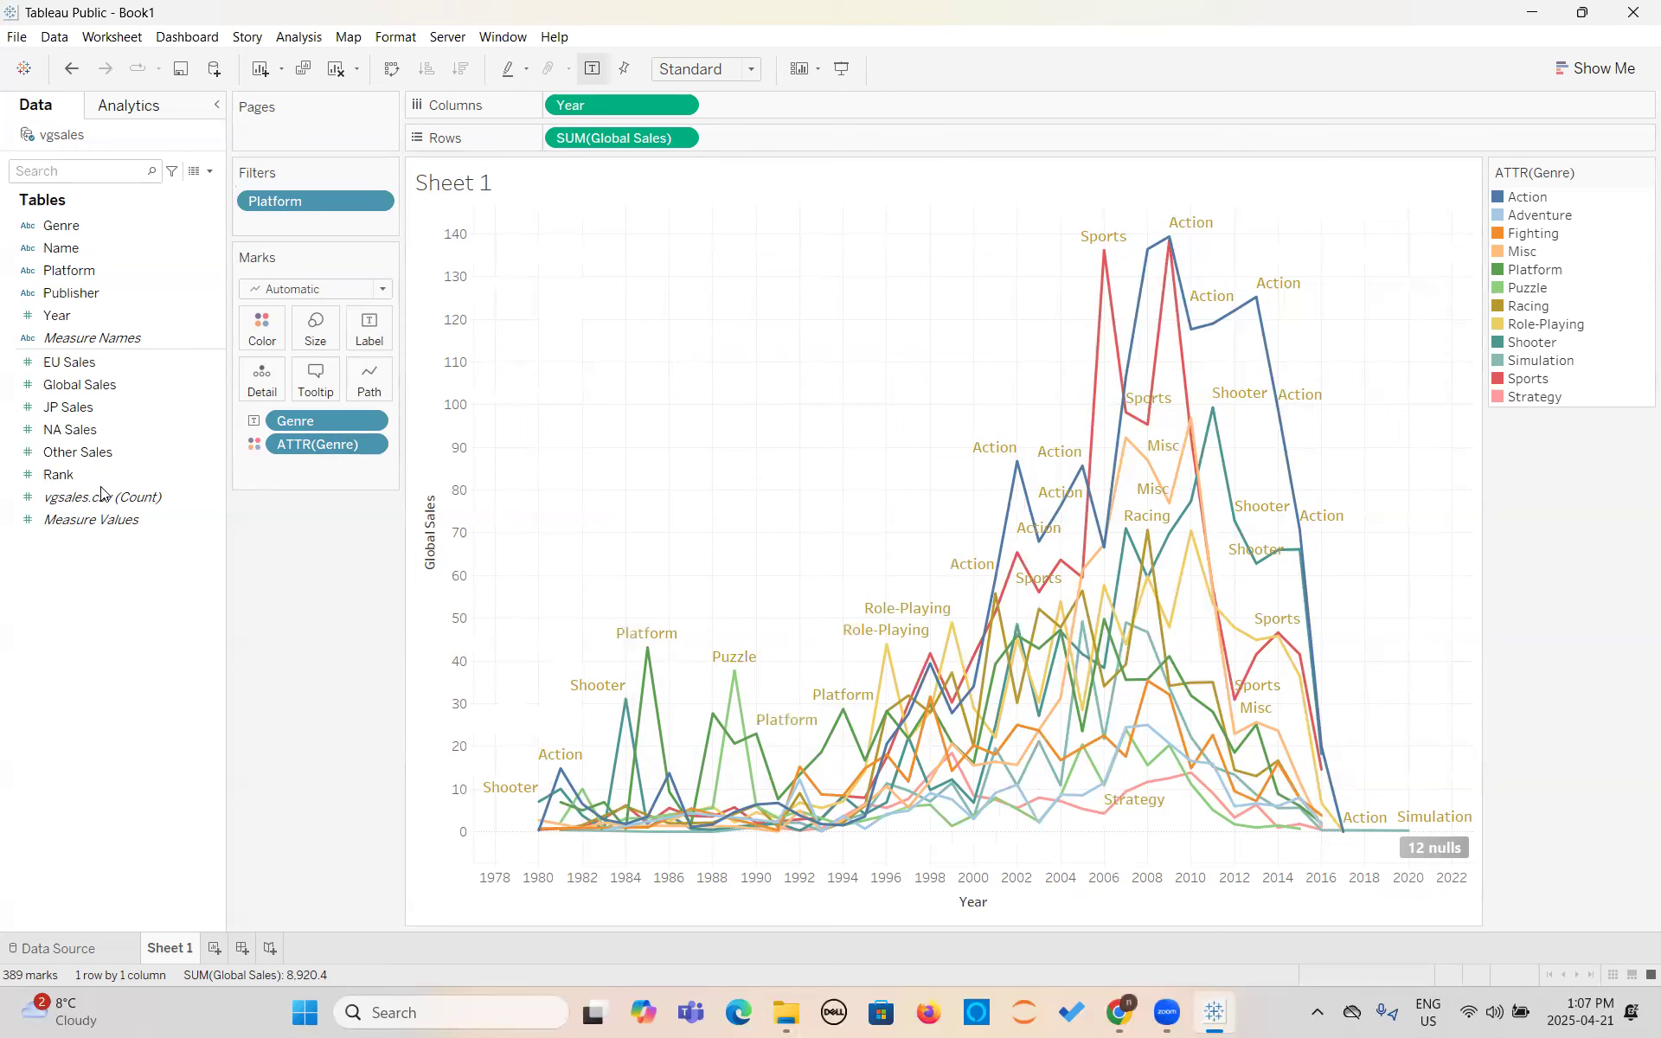
pyautogui.click(376, 203)
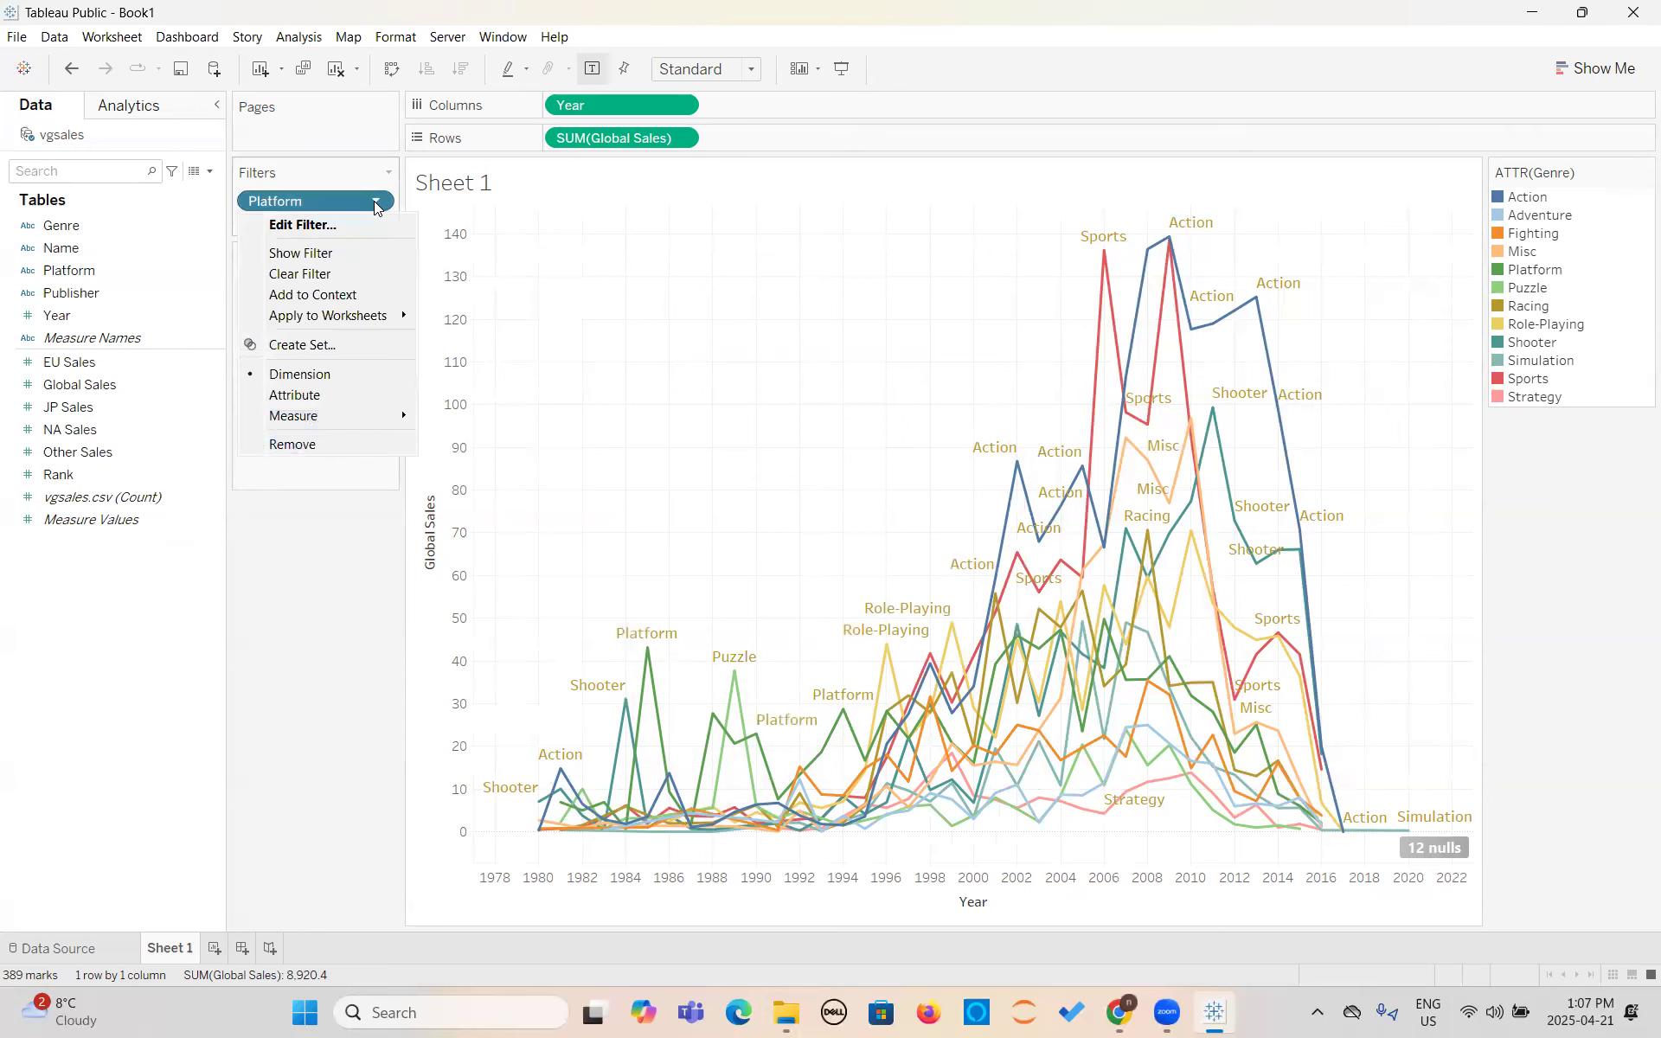
pyautogui.click(290, 249)
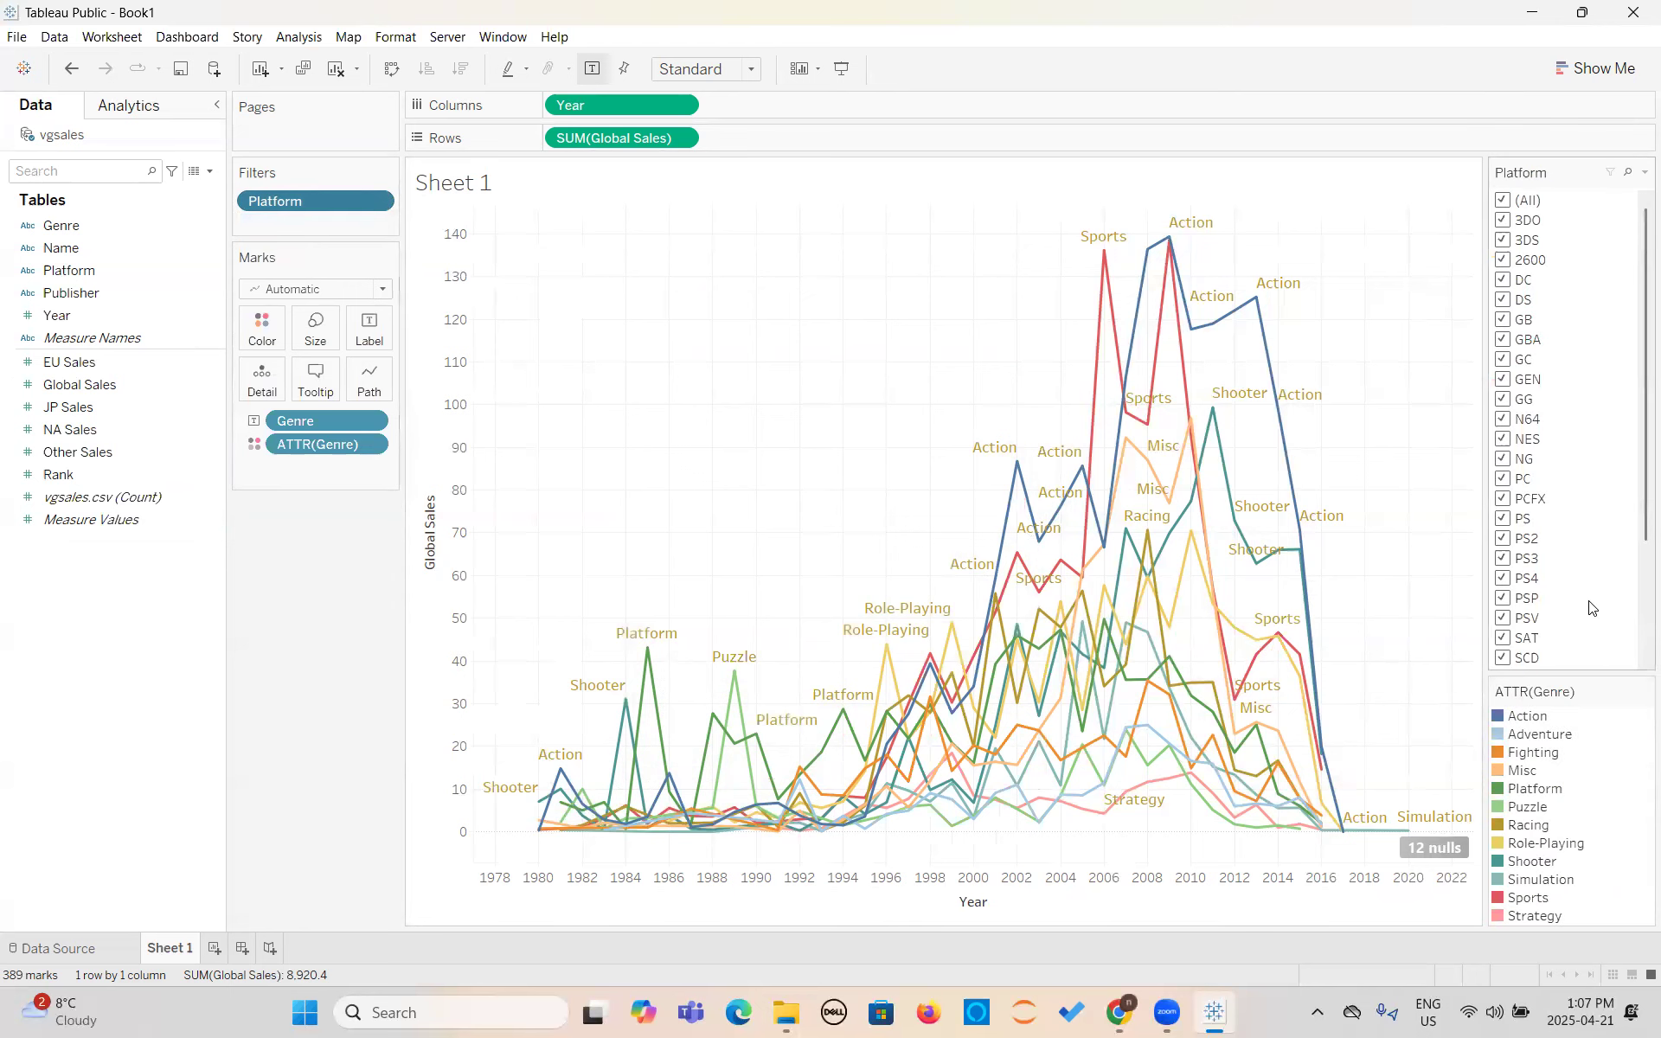
# - Try filtering the chart to platforms 3DS, SAT, DS, PS, PS2, PS3 and PS4, and restore all platforms
pyautogui.click(1504, 201)
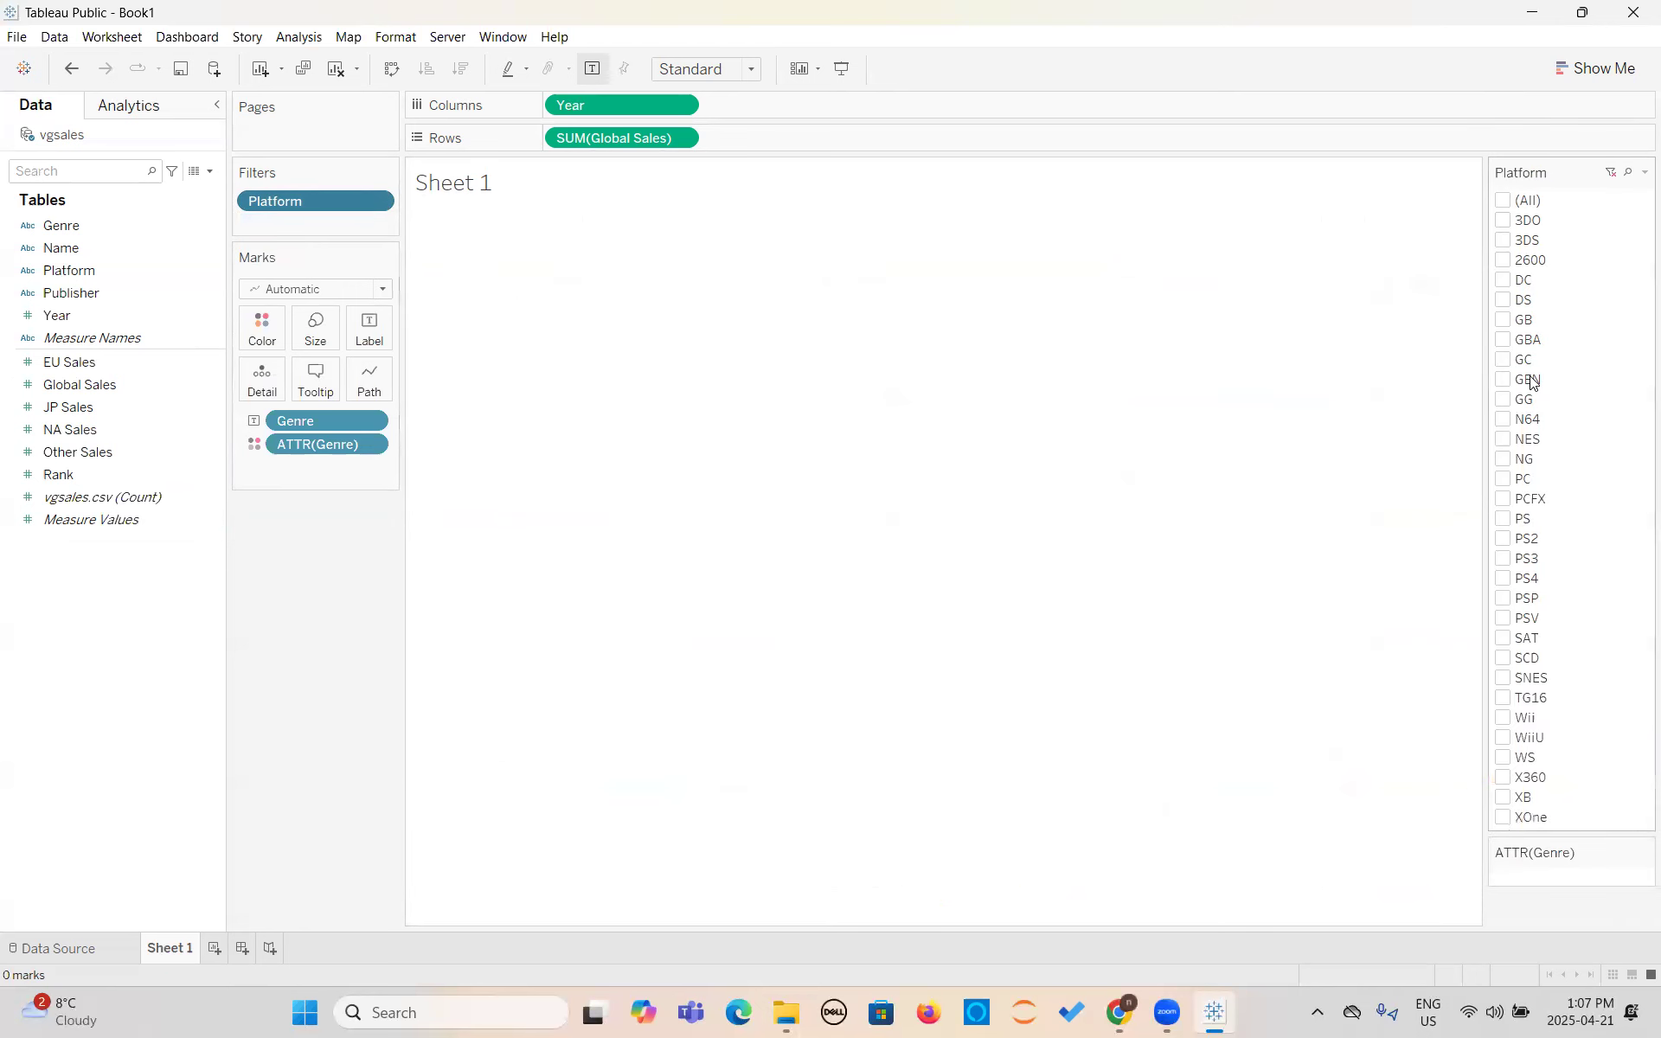
pyautogui.click(1503, 241)
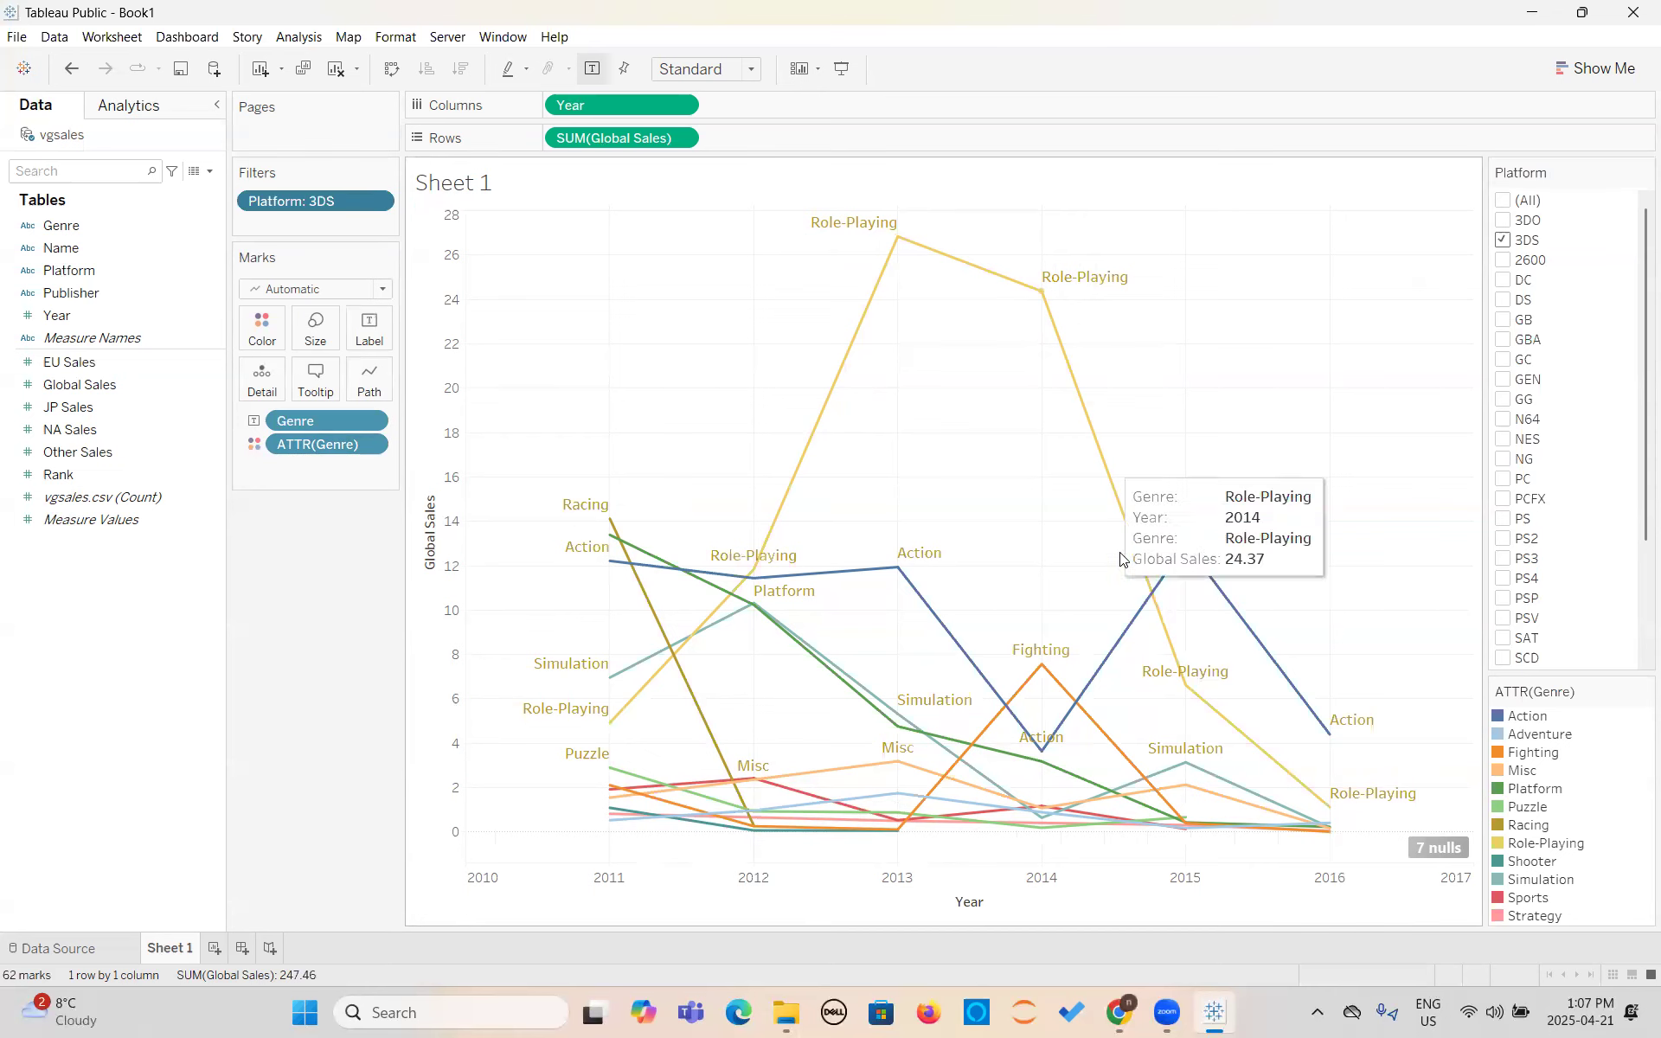
pyautogui.click(1512, 639)
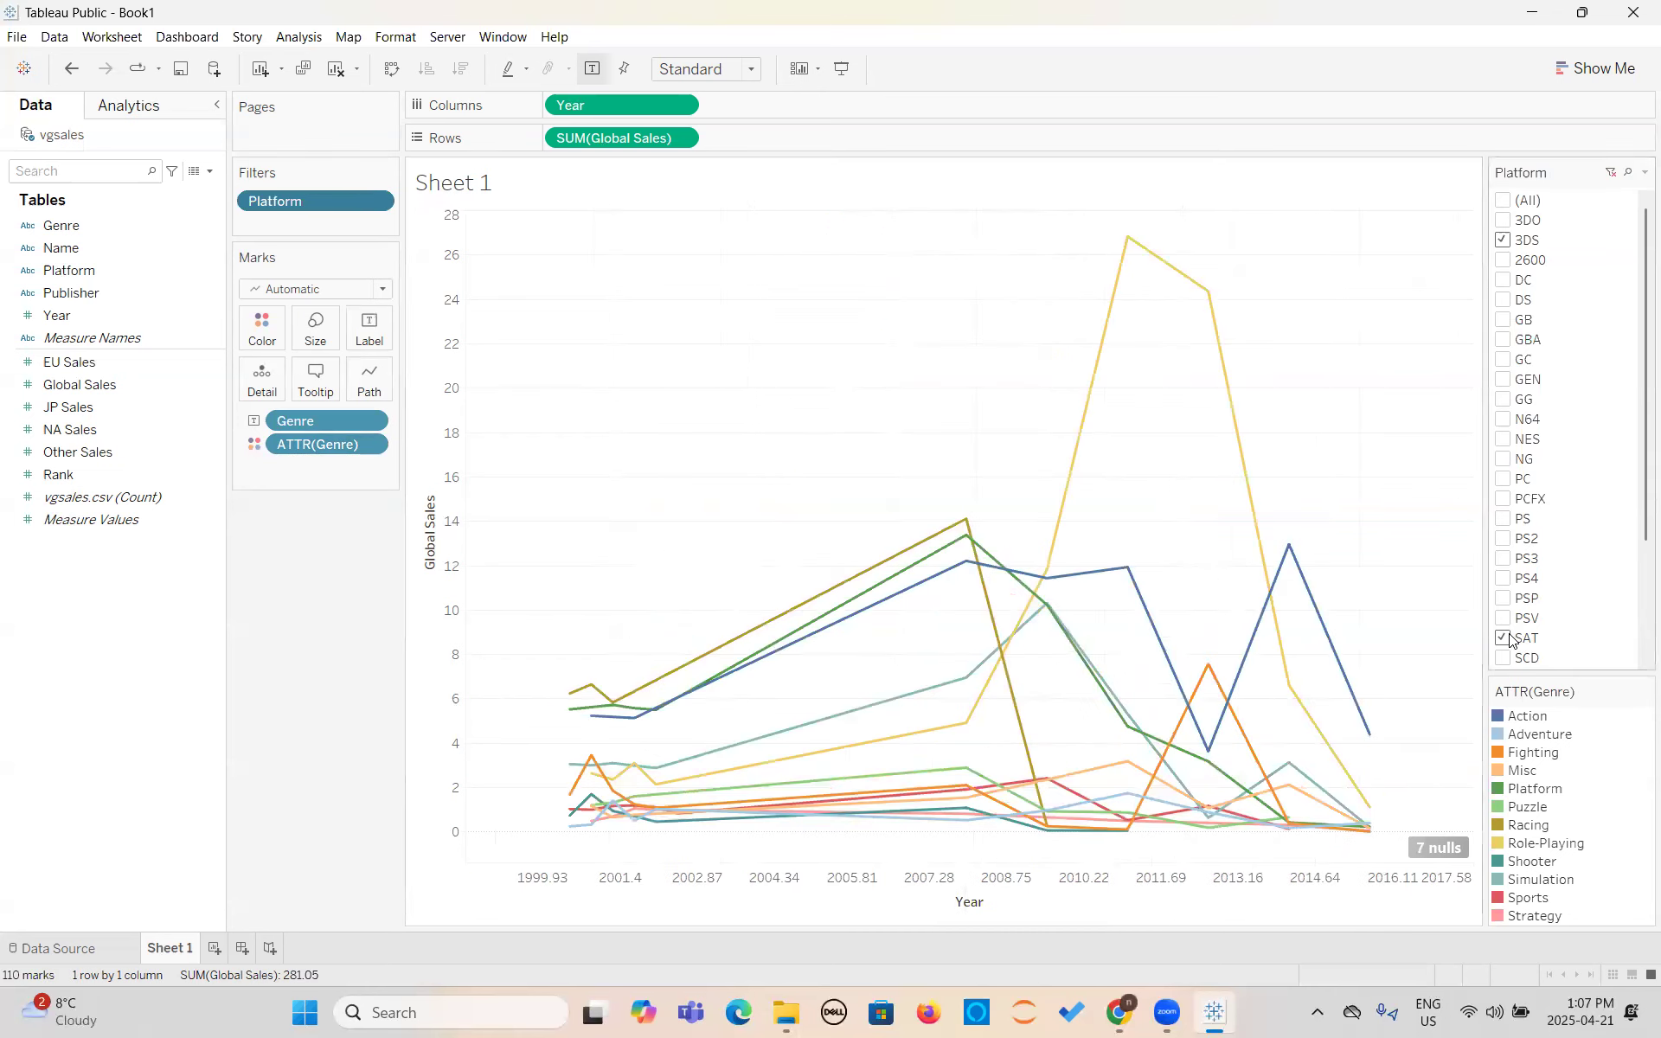
pyautogui.click(1513, 302)
pyautogui.click(1502, 520)
pyautogui.click(1503, 538)
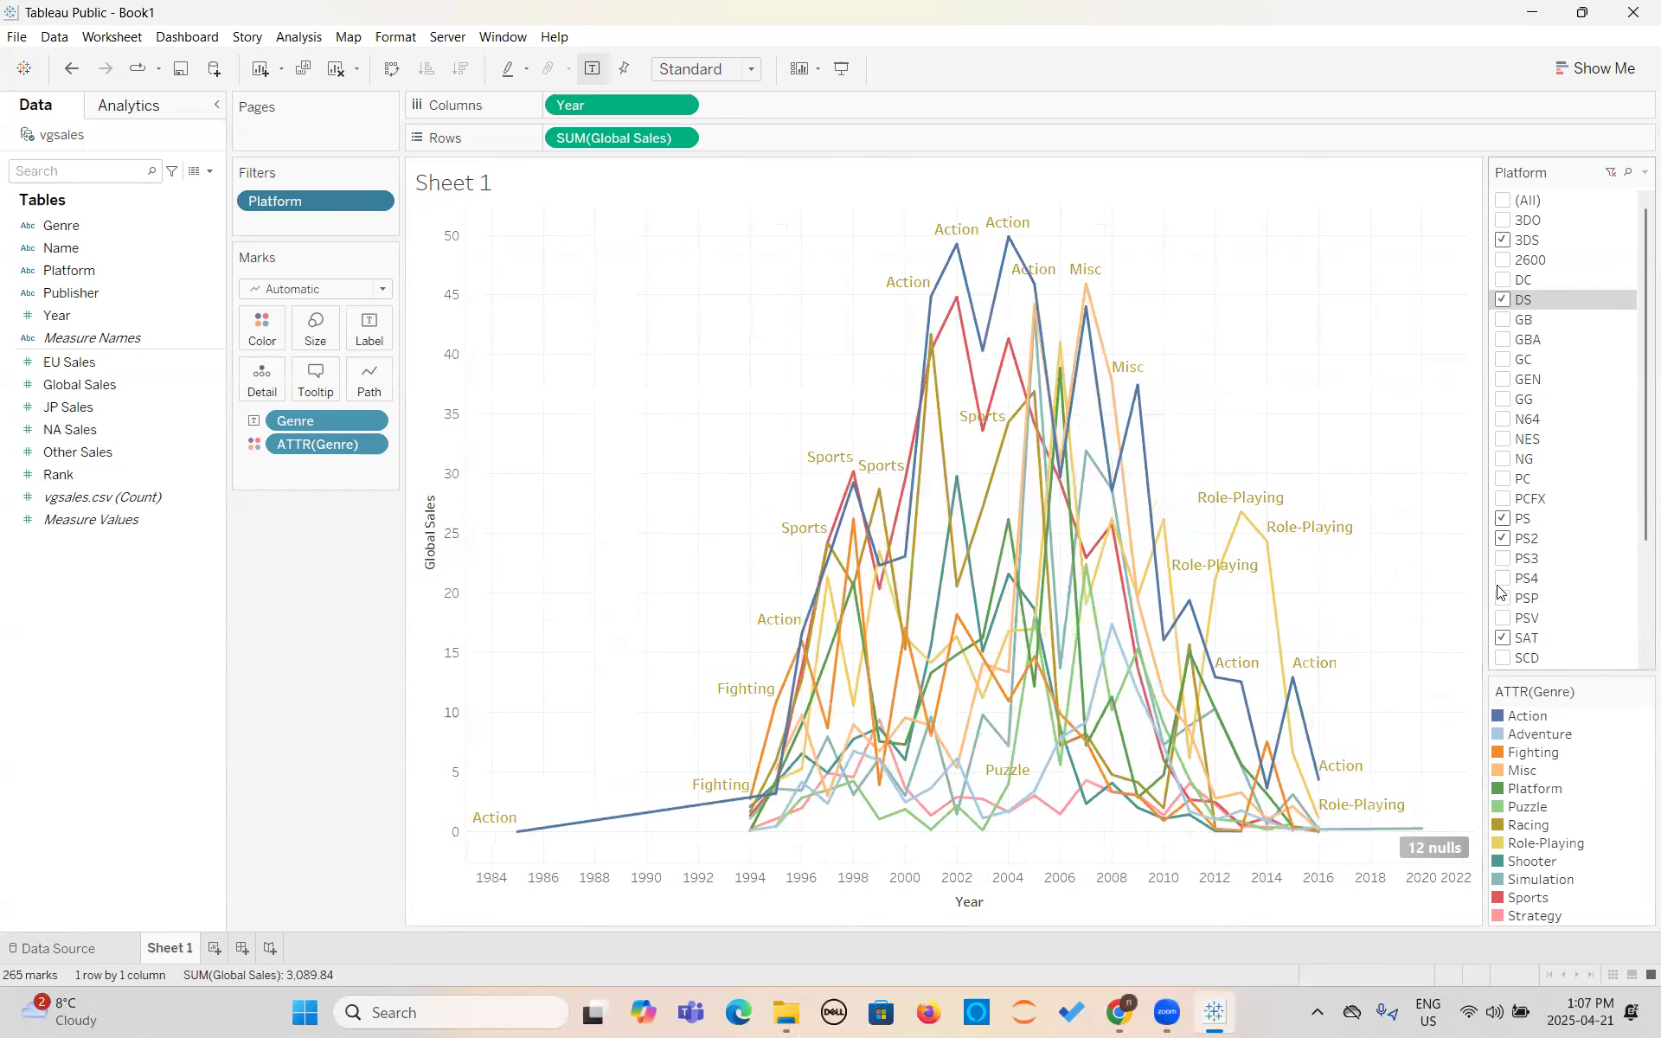
pyautogui.click(1503, 558)
pyautogui.click(1503, 578)
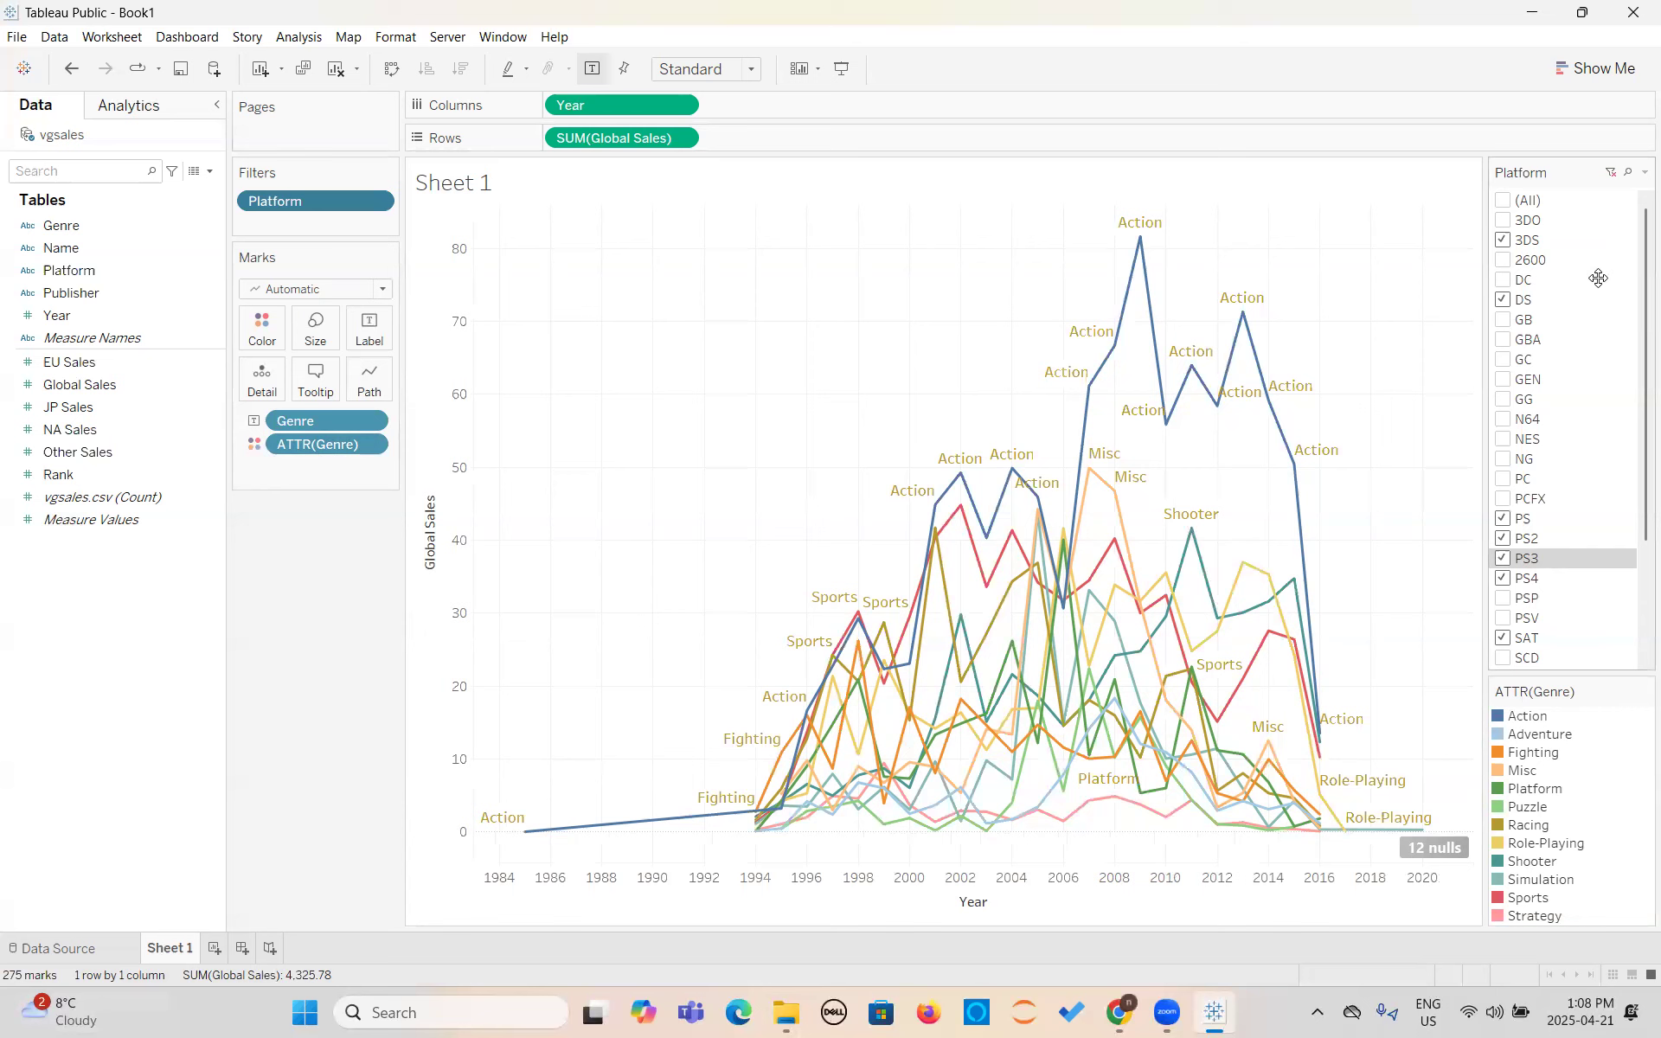
pyautogui.click(1504, 201)
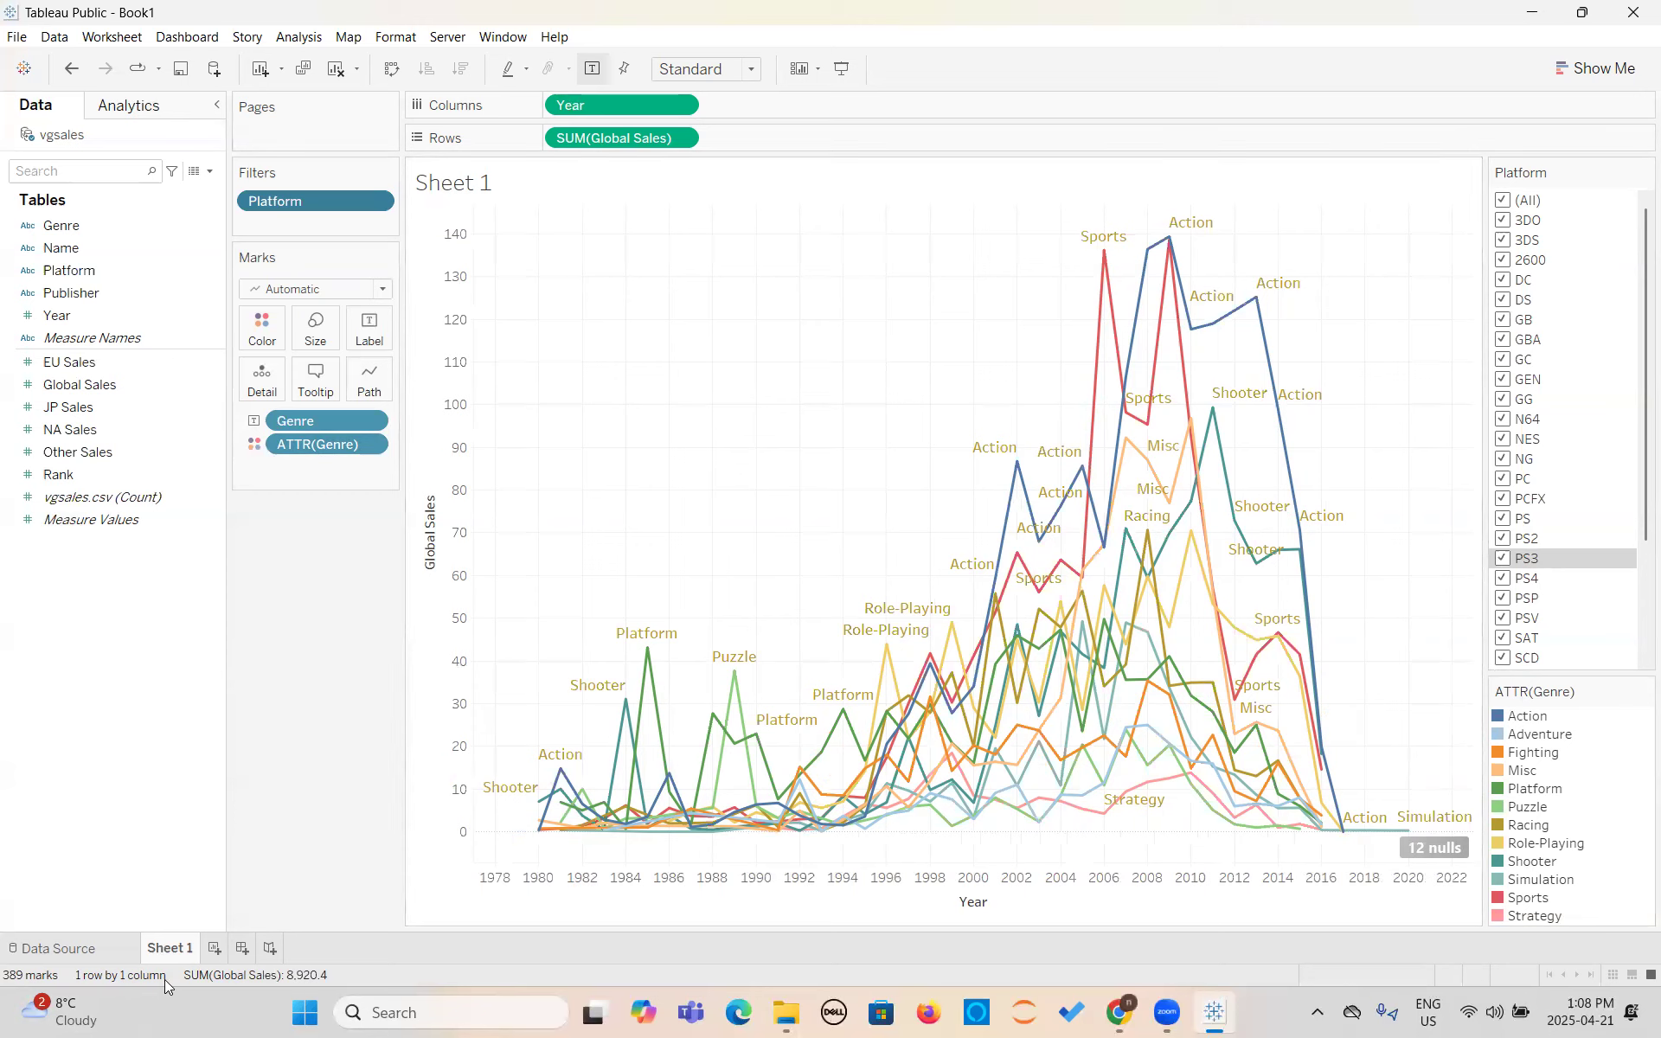
# - Replace the sheet name in the chart title with "Global Sales Based on the Years" inside the angle brackets
pyautogui.doubleClick(171, 953)
pyautogui.doubleClick(435, 206)
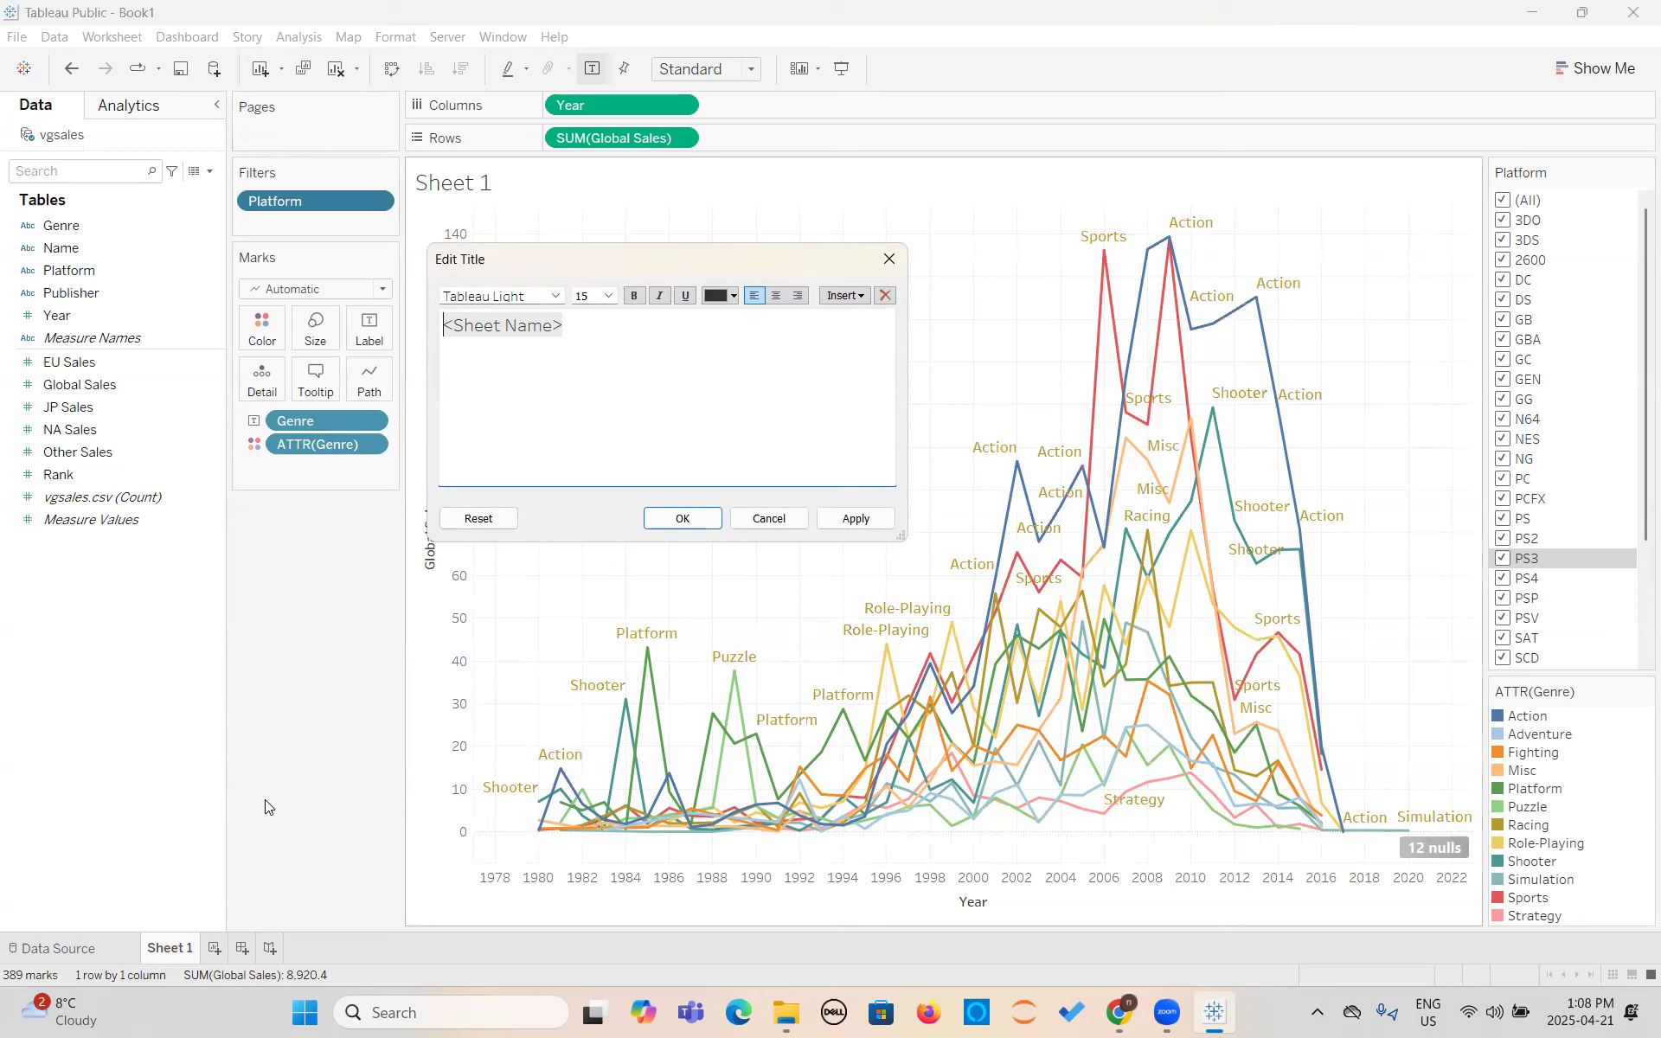
pyautogui.hotkey('ctrl', 'a')
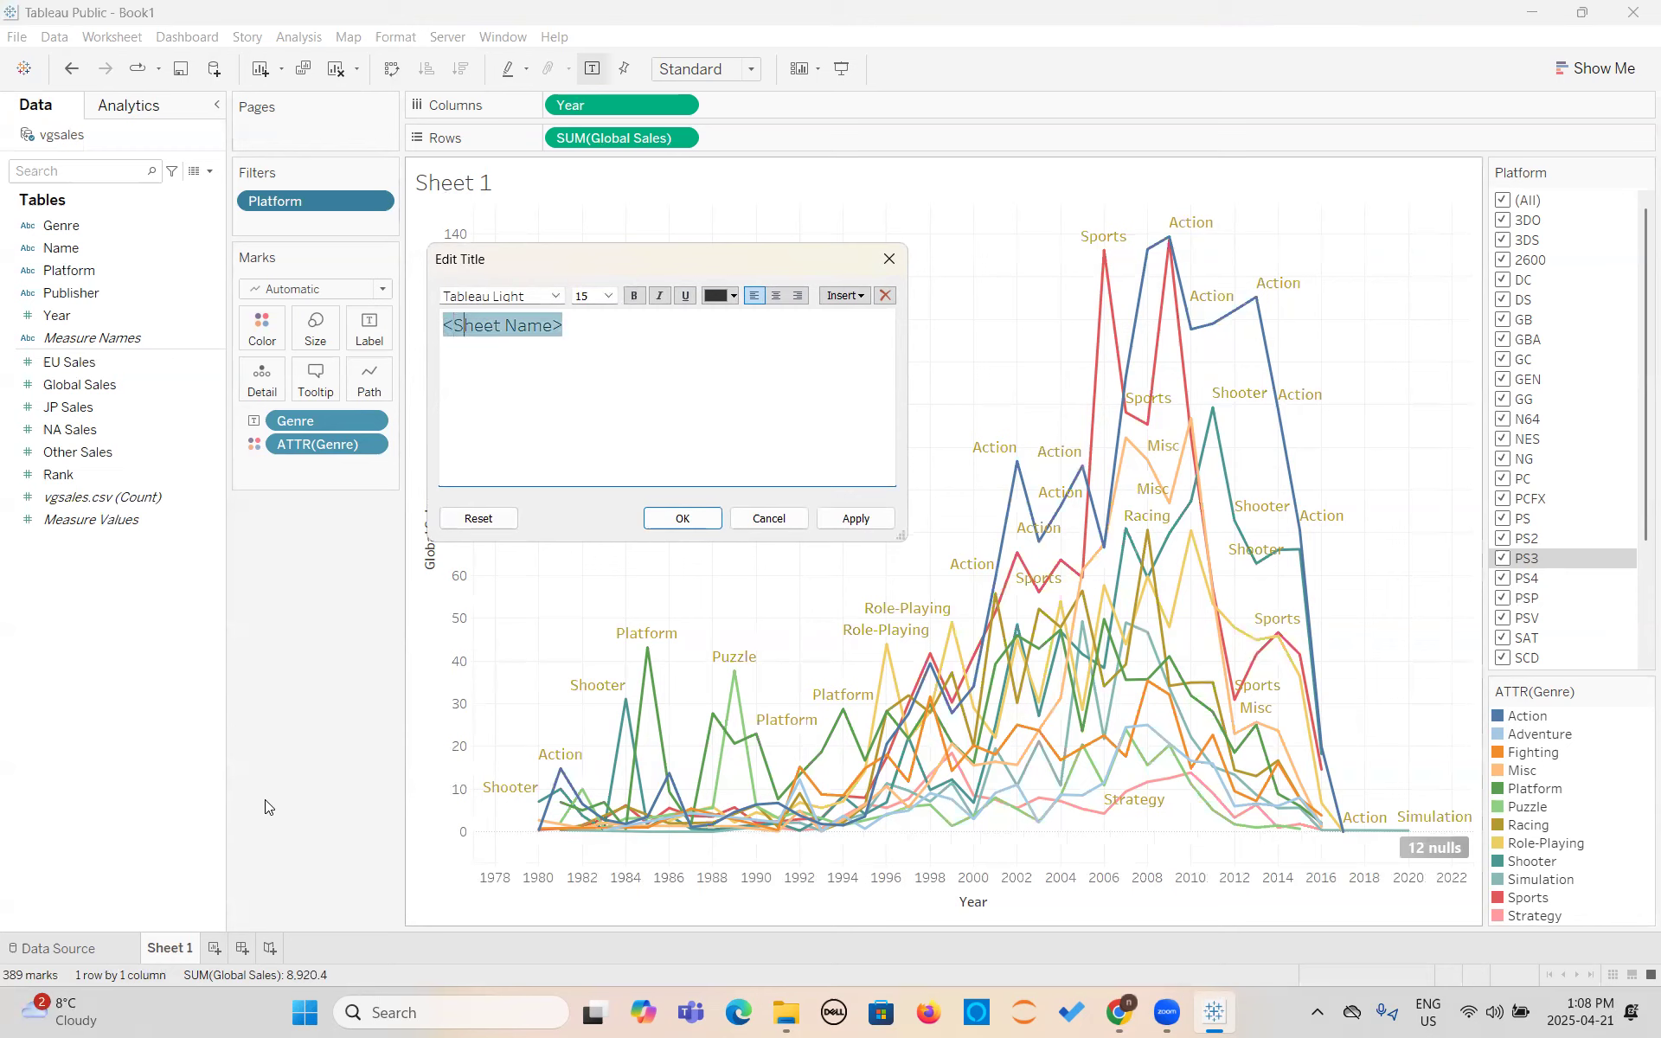
pyautogui.press('BackSpace')
pyautogui.press('BackSpace')
pyautogui.press('BackSpace')
pyautogui.press('BackSpace')
pyautogui.press('BackSpace')
pyautogui.press('BackSpace')
pyautogui.press('BackSpace')
pyautogui.press('BackSpace')
pyautogui.press('BackSpace')
pyautogui.press('BackSpace')
pyautogui.write('Global')
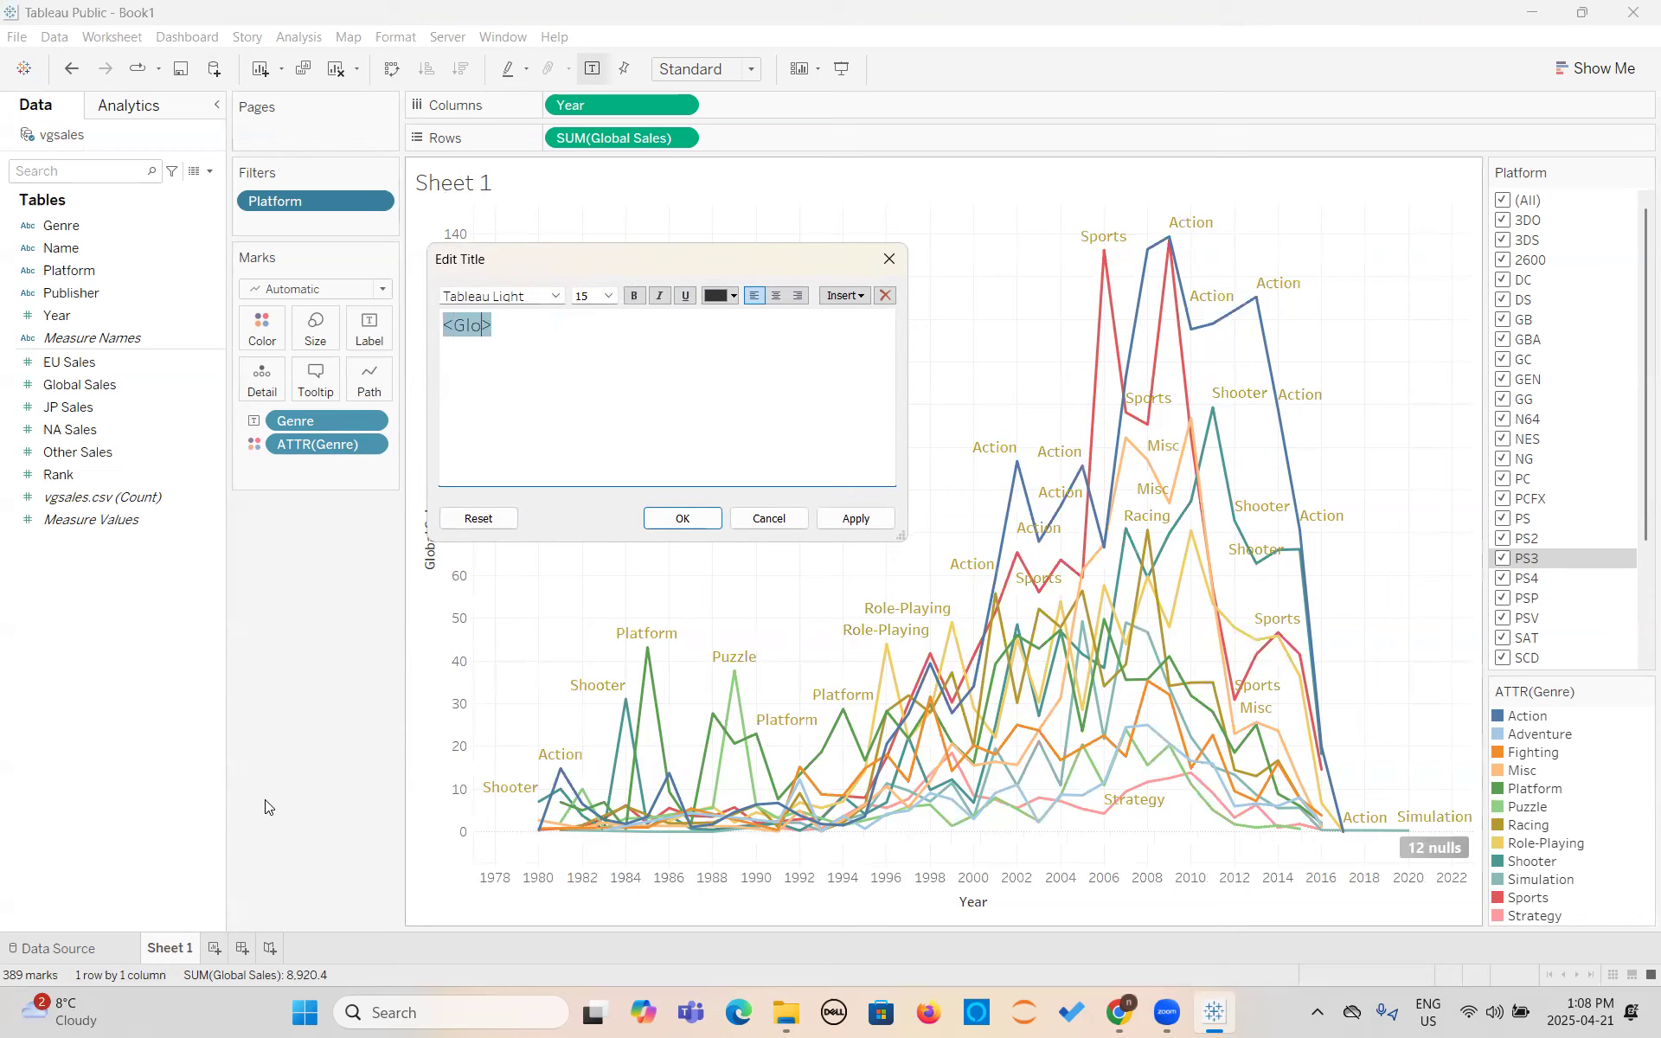
pyautogui.write(' Sales Based on the Years')
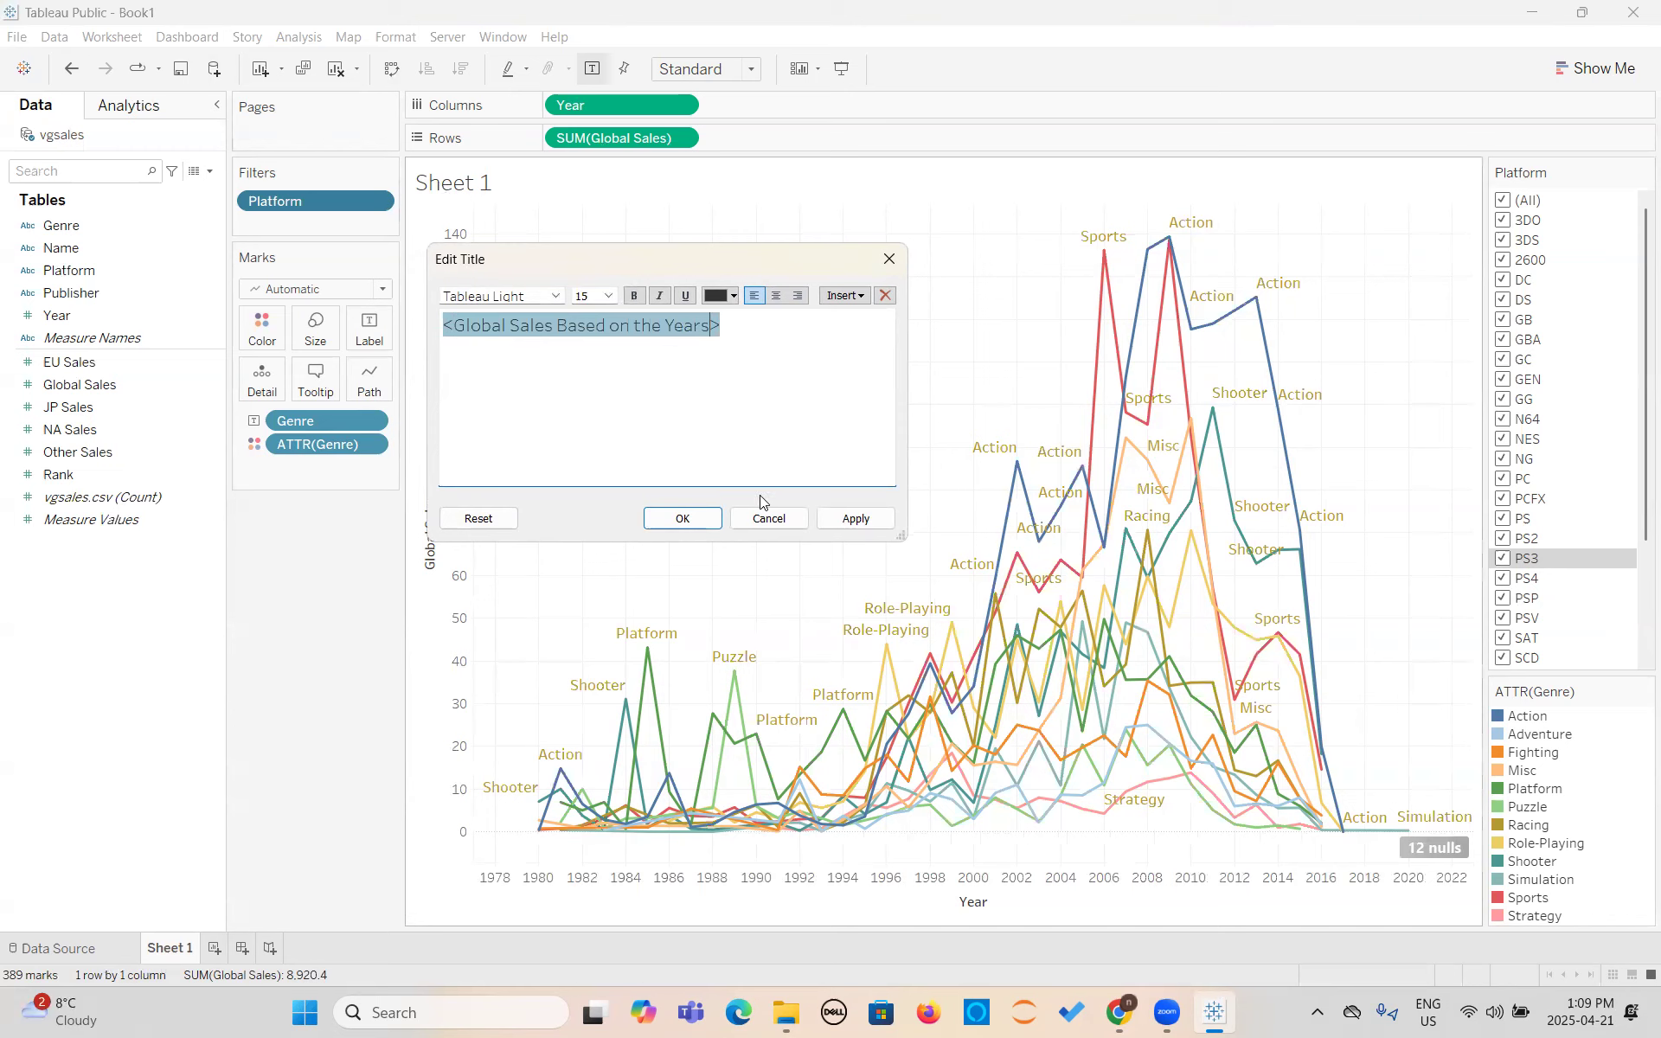
pyautogui.click(855, 518)
pyautogui.click(682, 518)
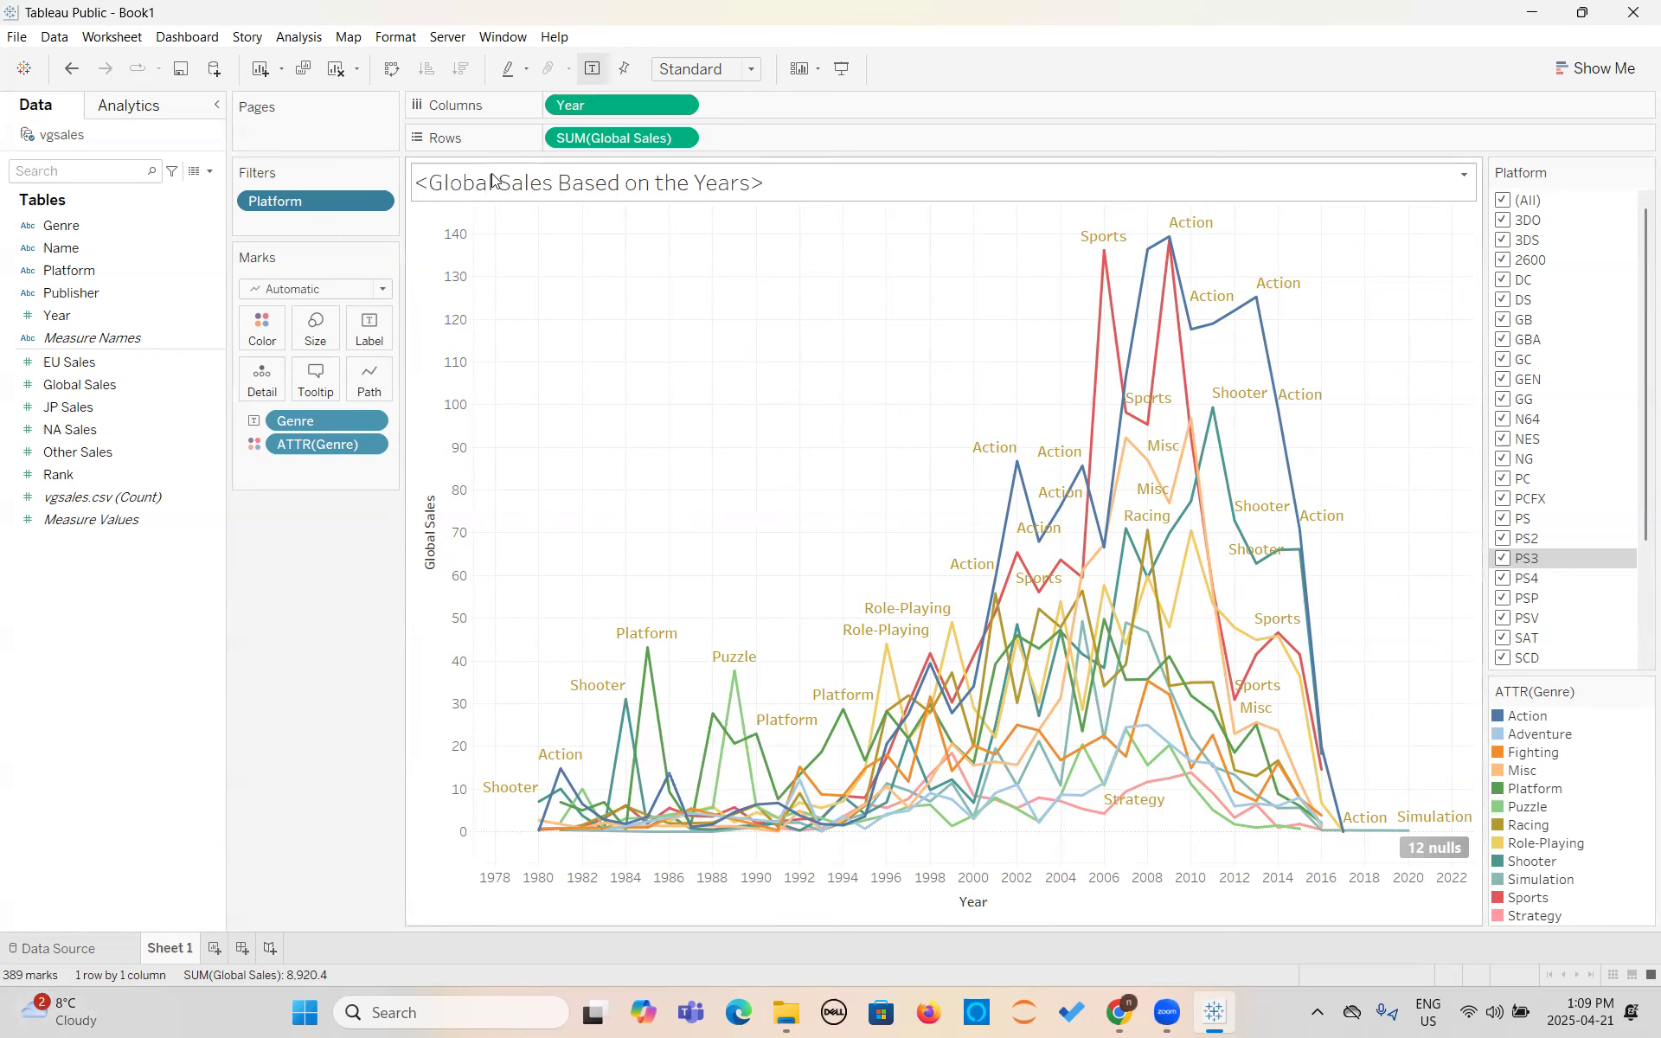
# - Remove the angle brackets from the chart title so it reads "Global Sales Based on the Years"
pyautogui.doubleClick(669, 184)
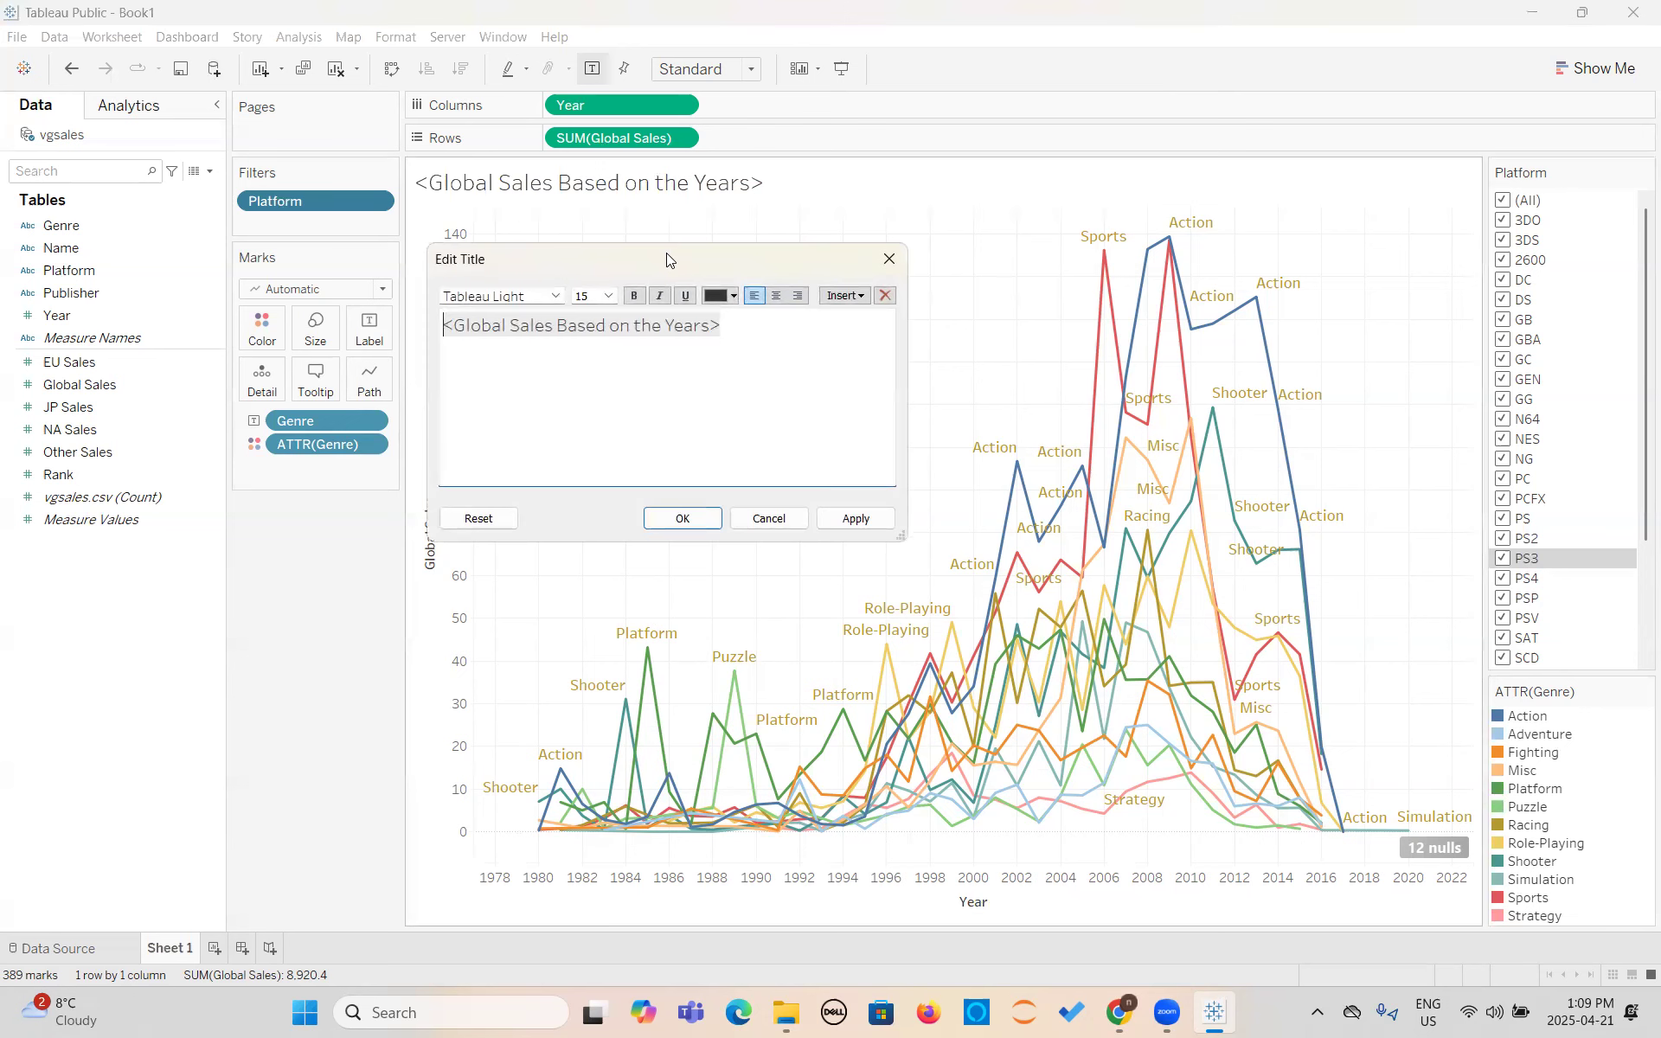
pyautogui.click(718, 382)
pyautogui.press('BackSpace')
pyautogui.click(457, 324)
pyautogui.press('BackSpace')
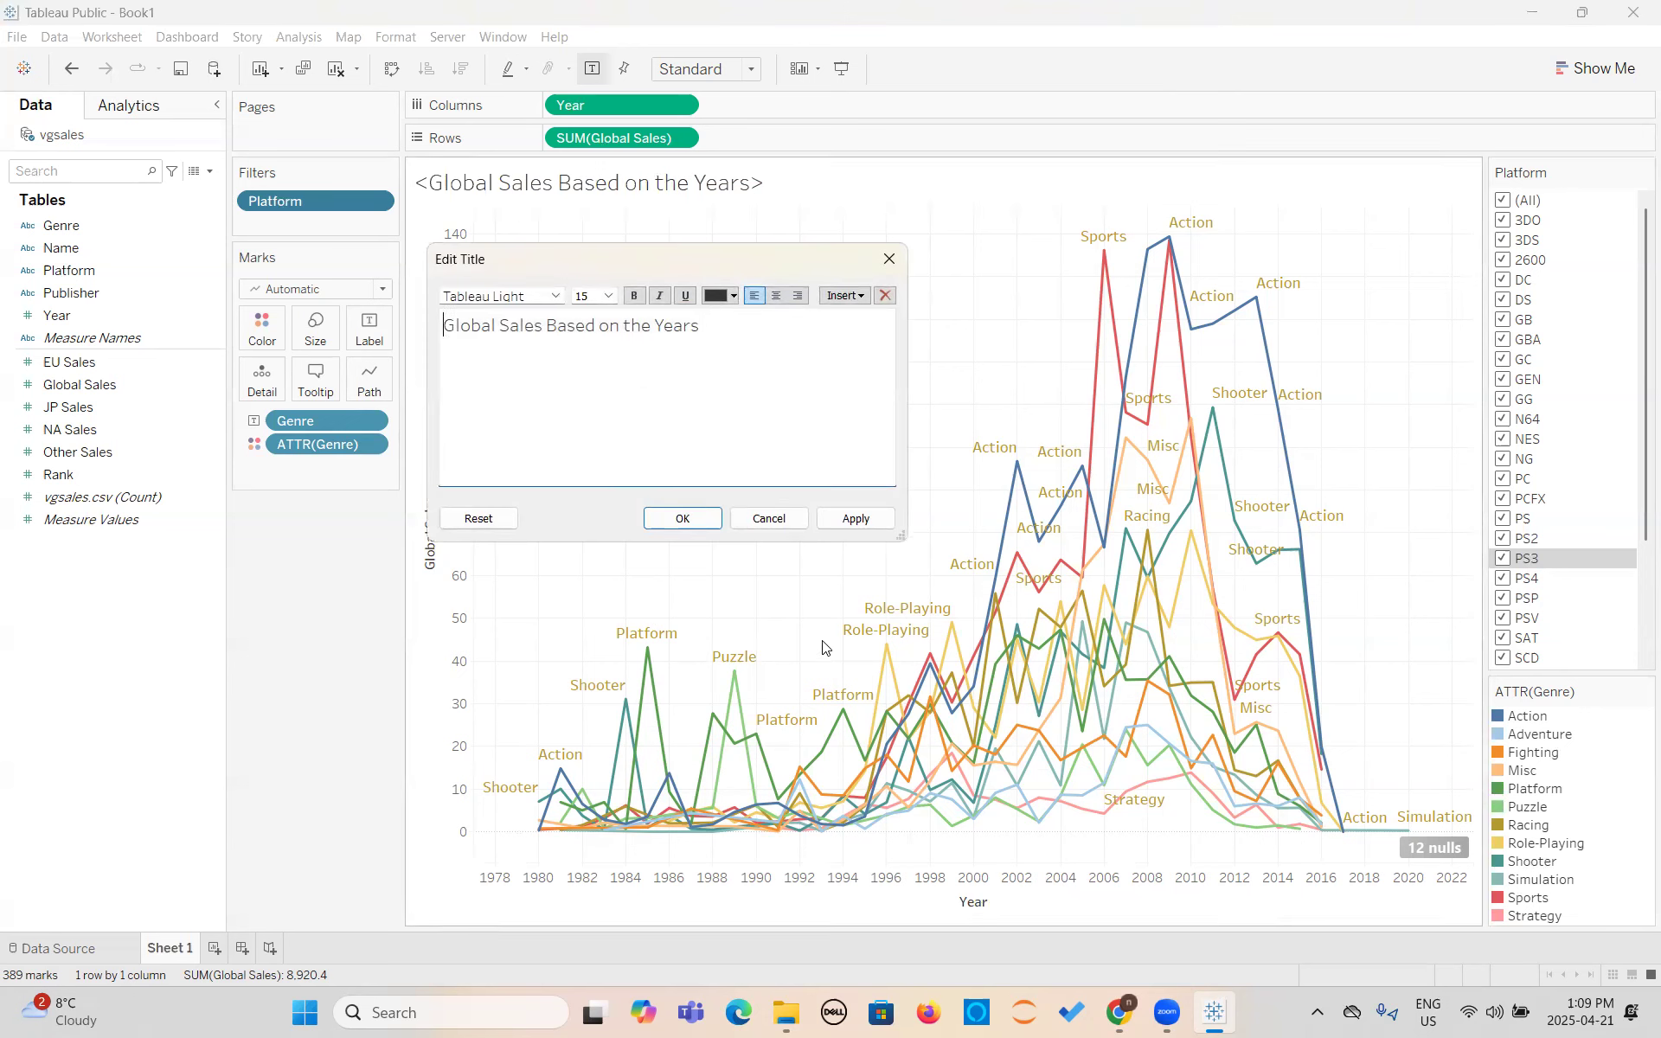
pyautogui.click(889, 523)
pyautogui.click(677, 518)
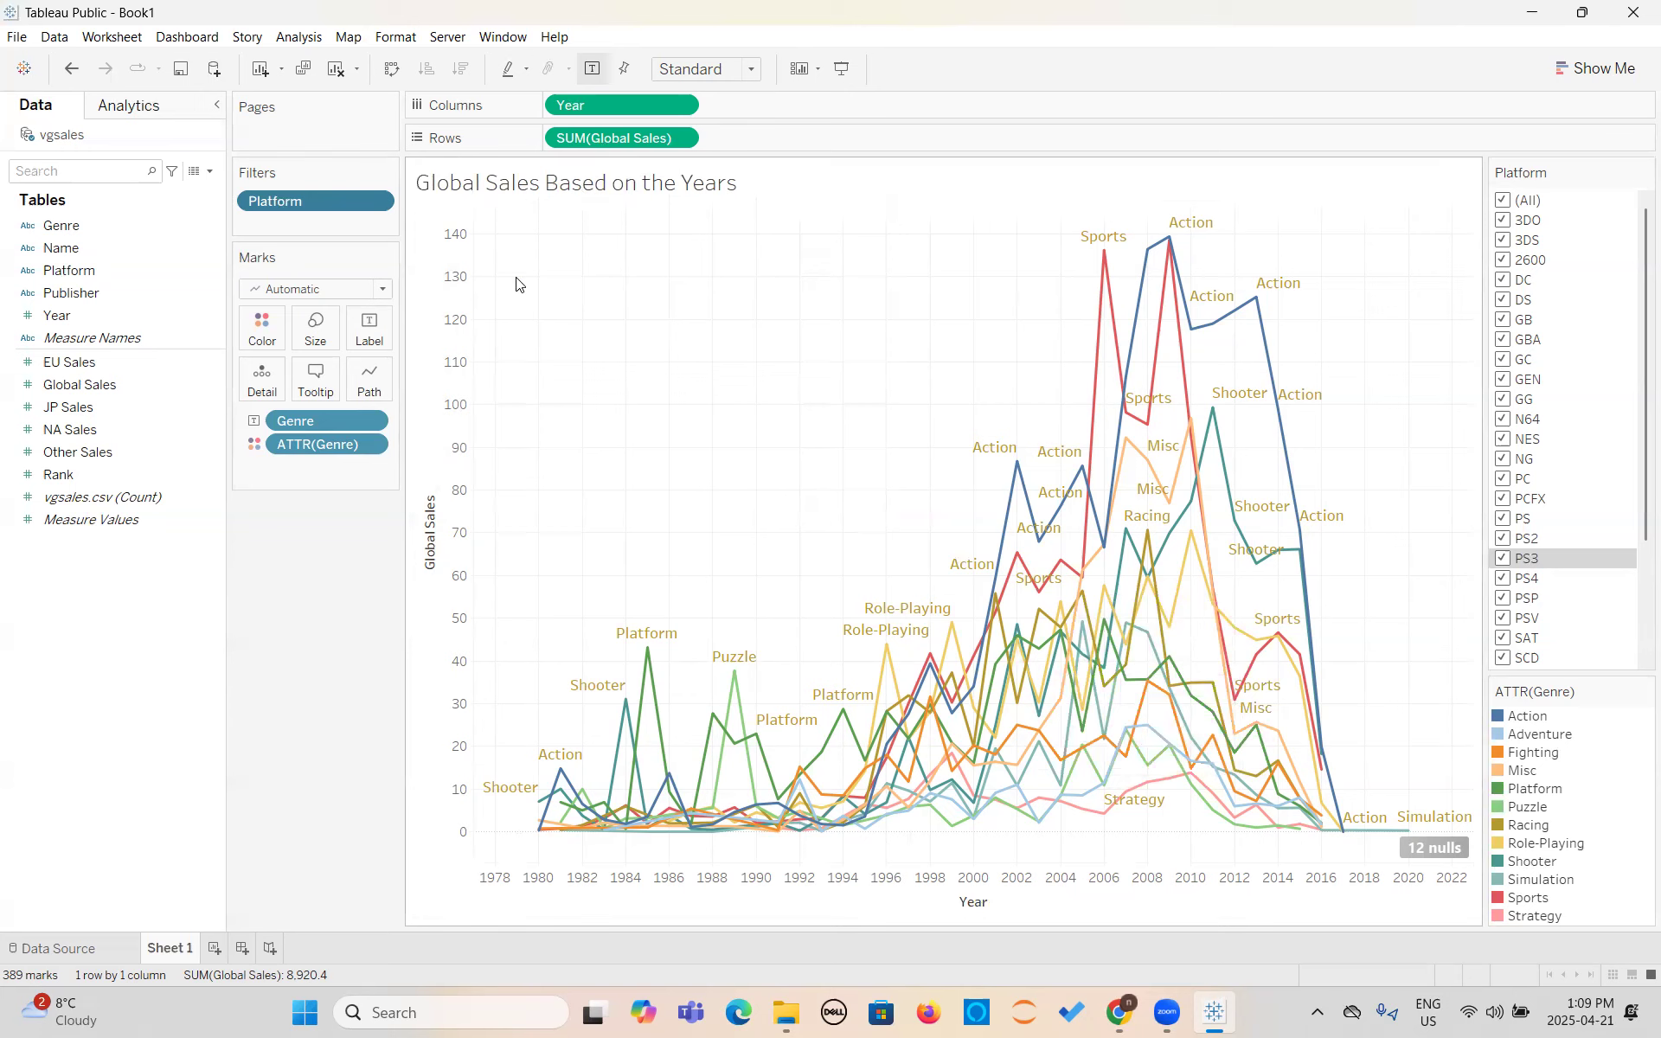
# - Rename the worksheet Sheet 1 as Global-Sales
pyautogui.doubleClick(170, 952)
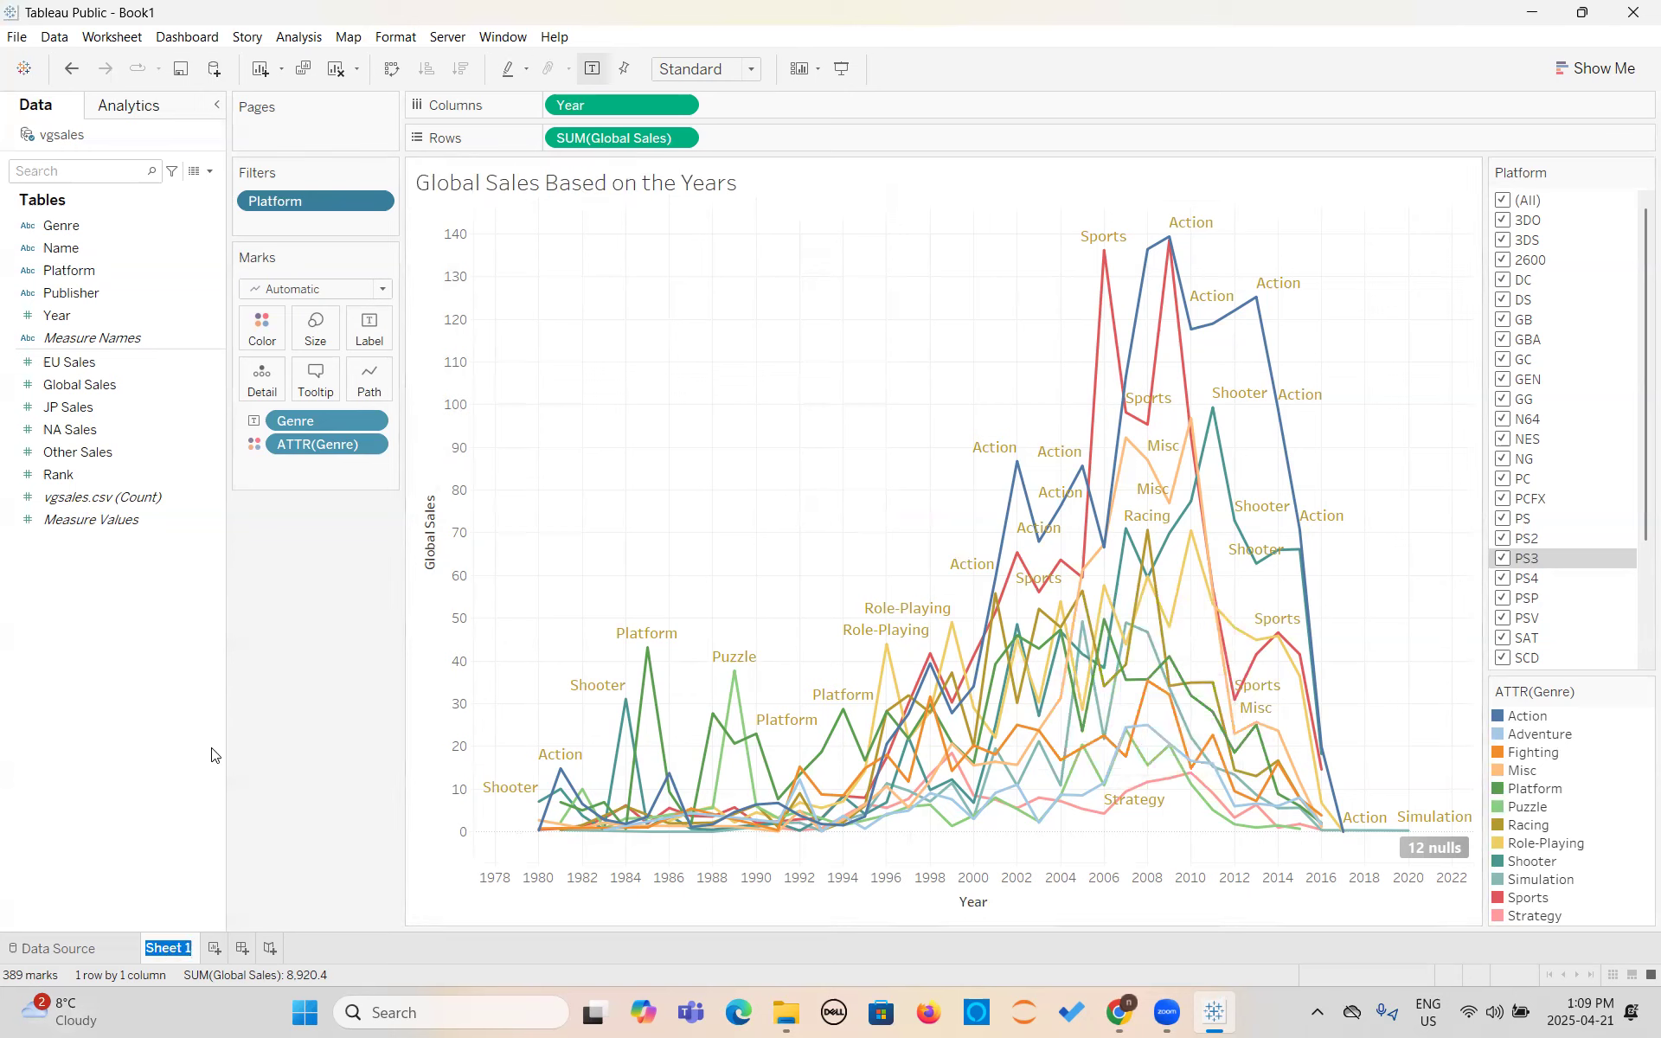
pyautogui.write('Global-Sales')
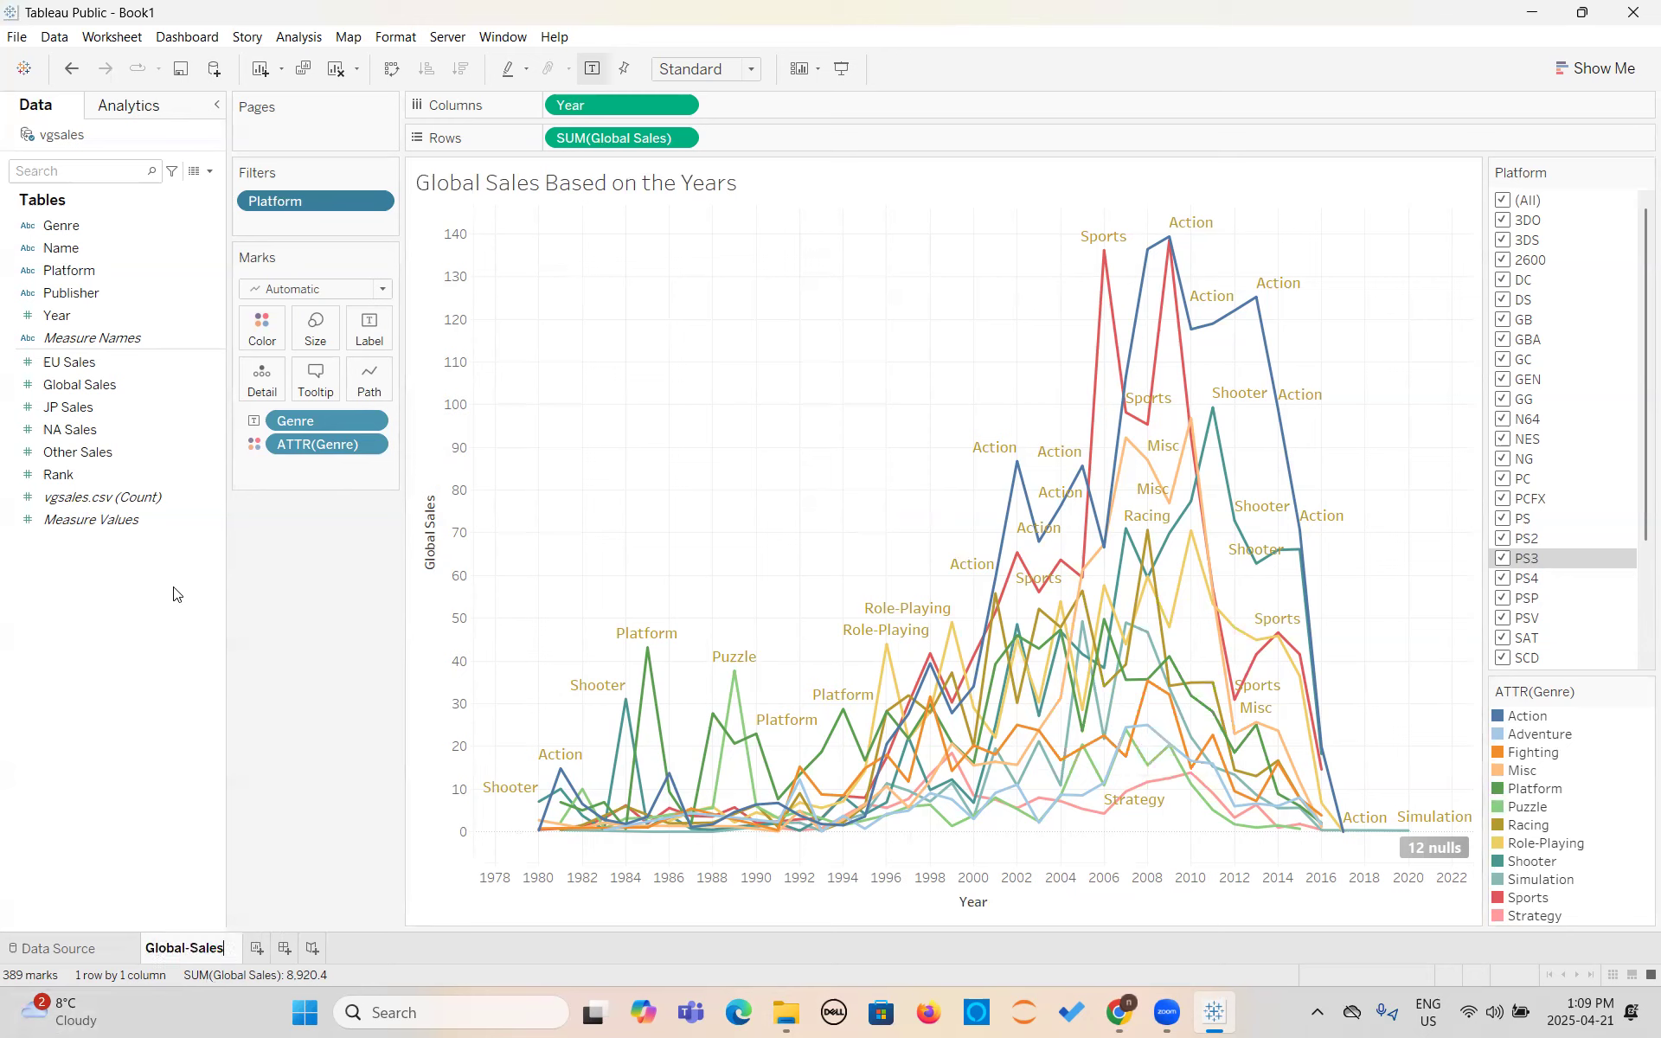
pyautogui.press('Return')
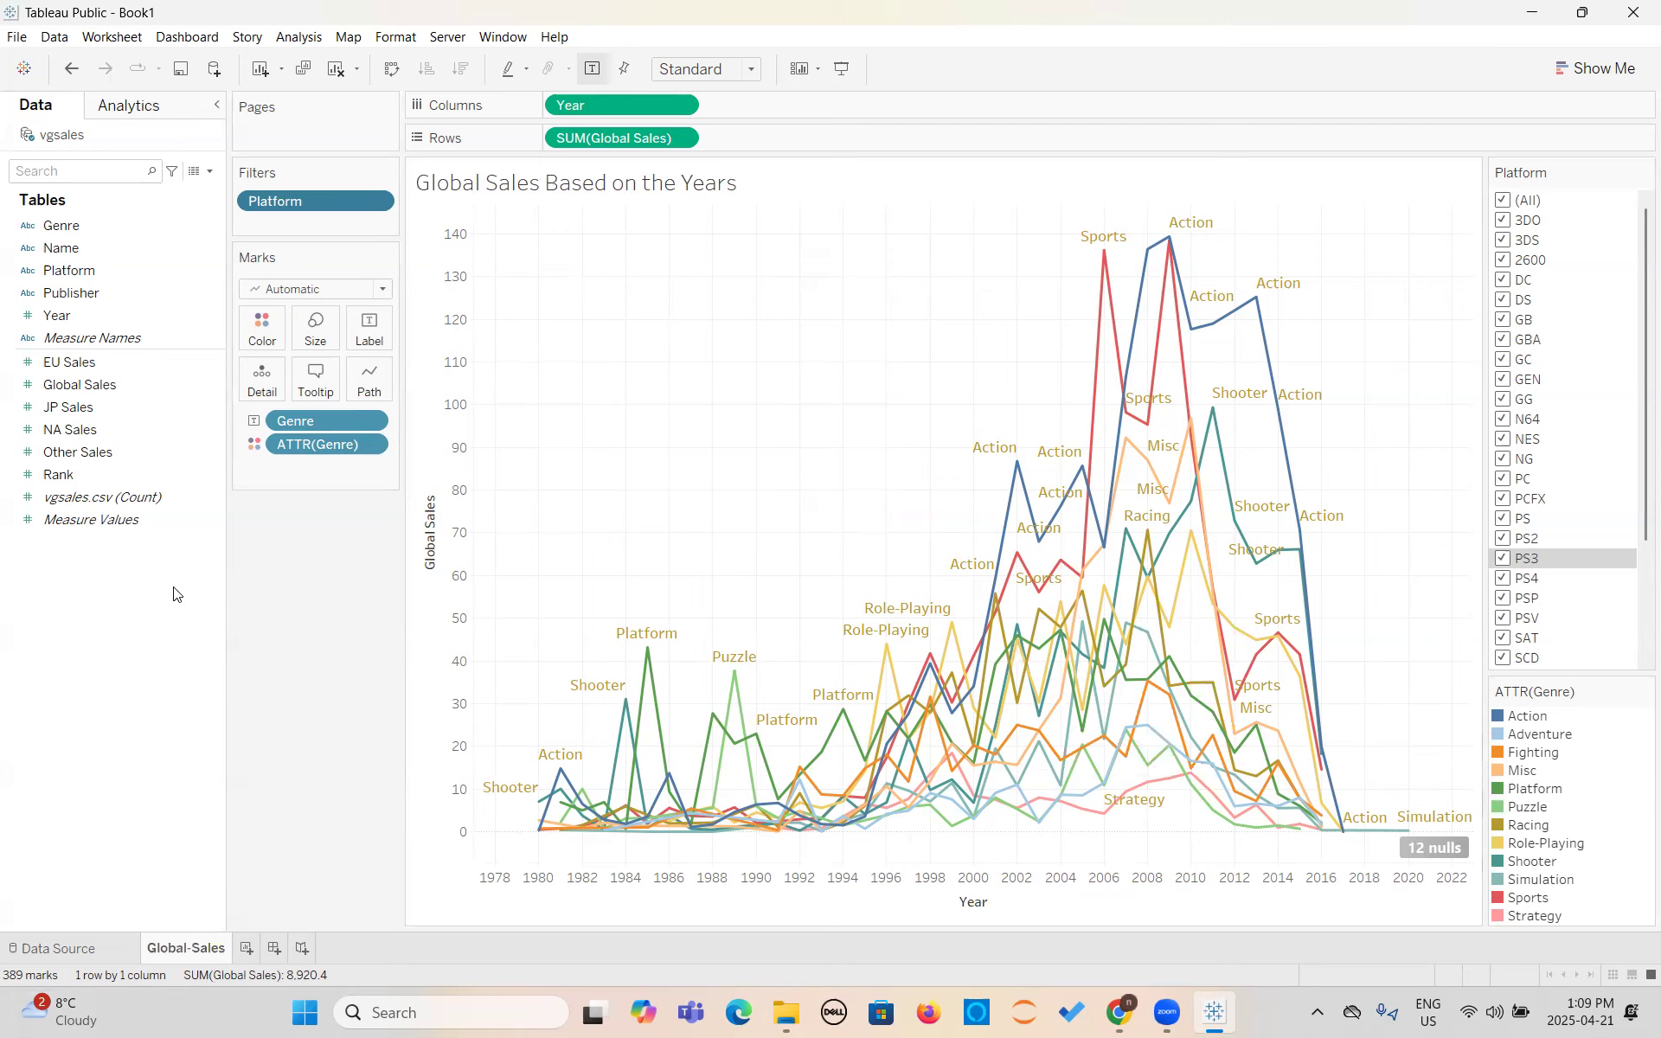
# - Create a new worksheet and build a bar chart with Publisher as columns and Global Sales as rows
pyautogui.click(247, 948)
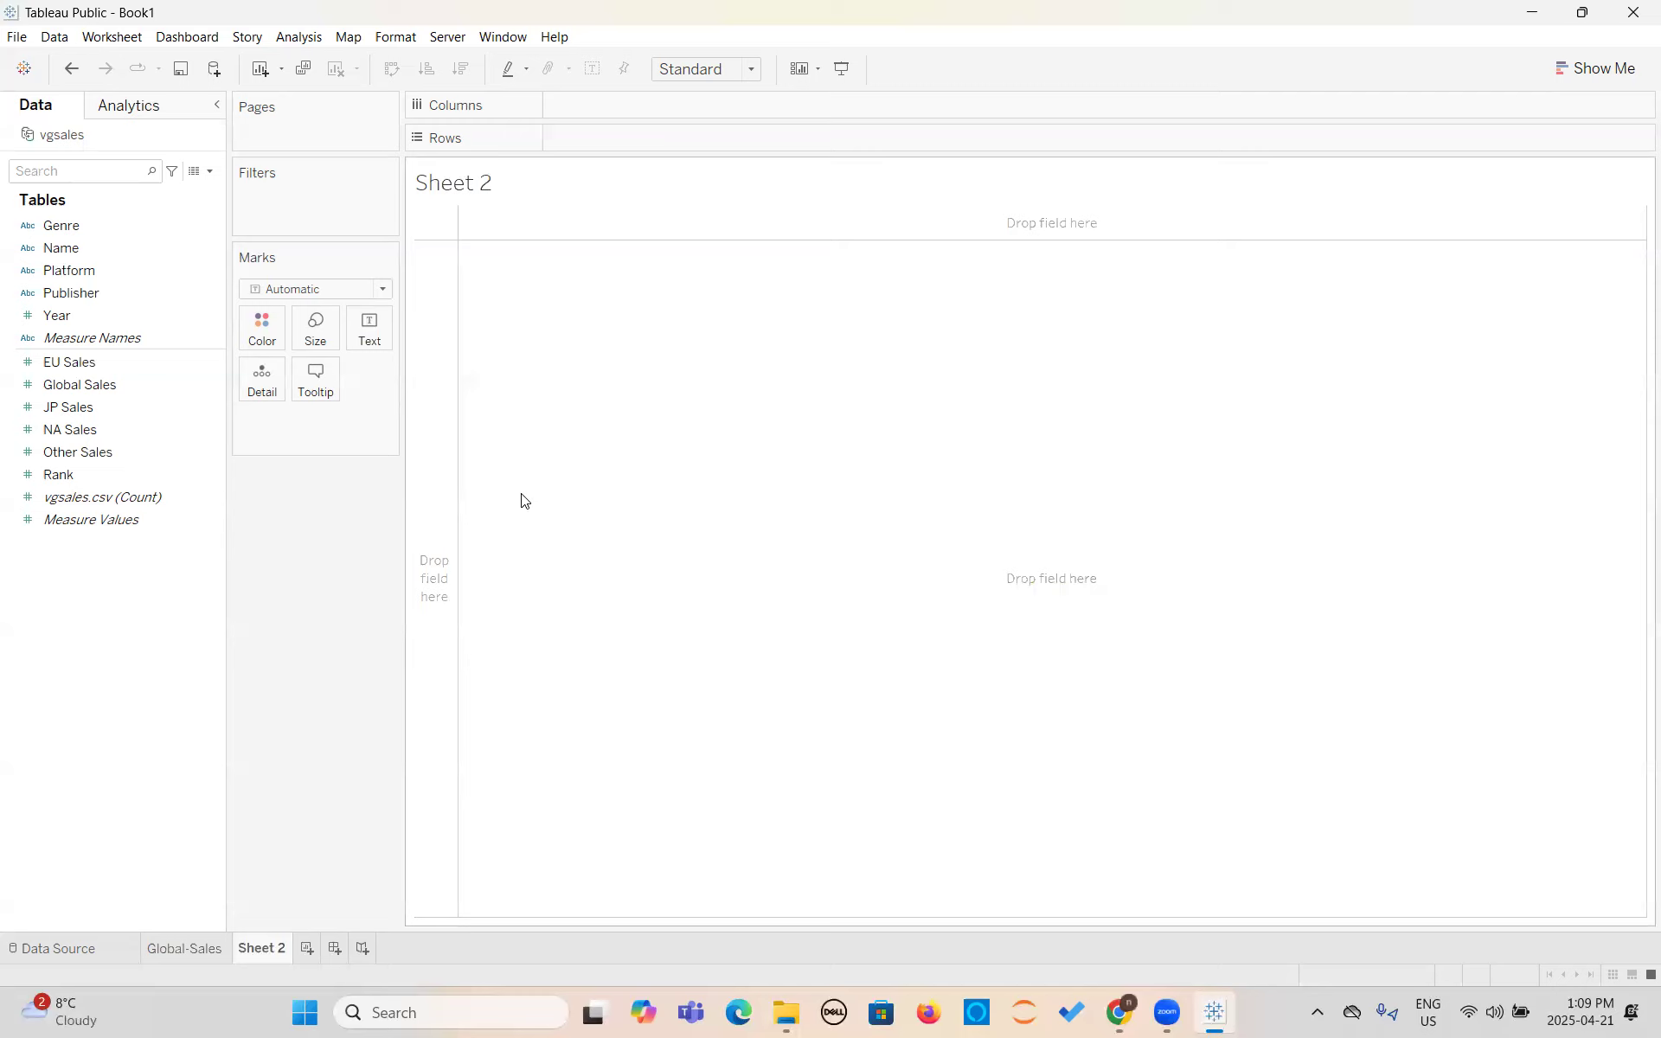
pyautogui.click(143, 393)
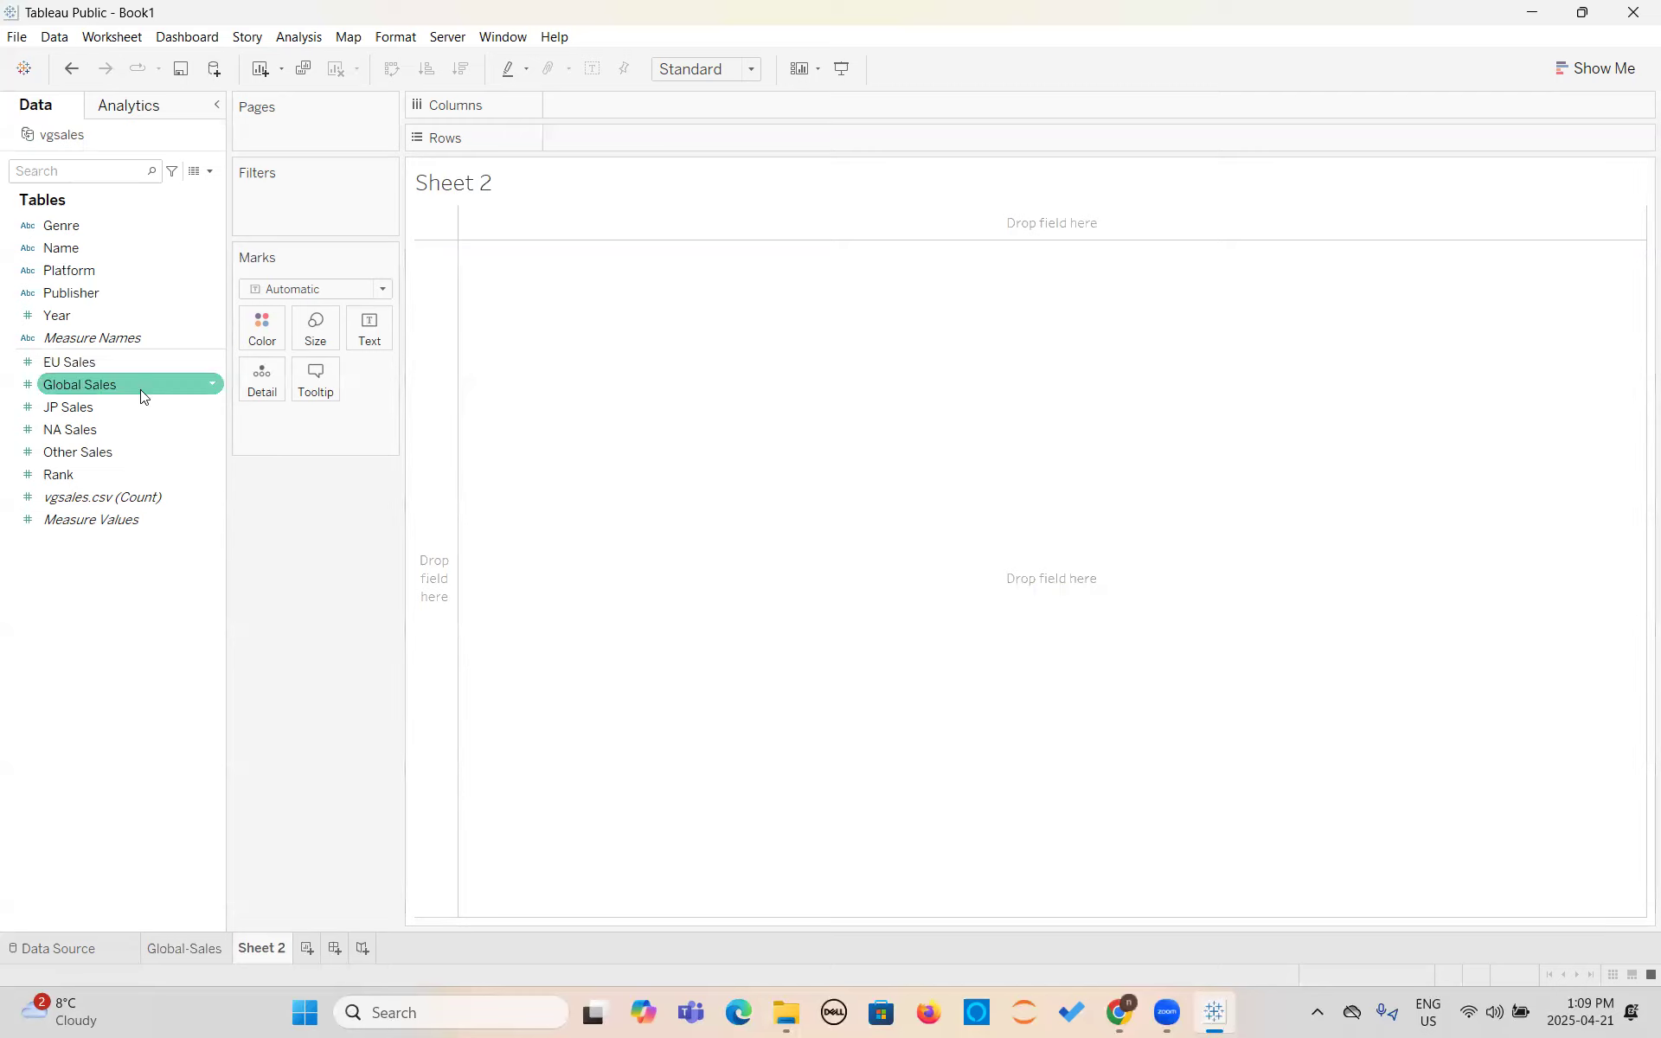
pyautogui.moveTo(135, 384); pyautogui.dragTo(443, 422)
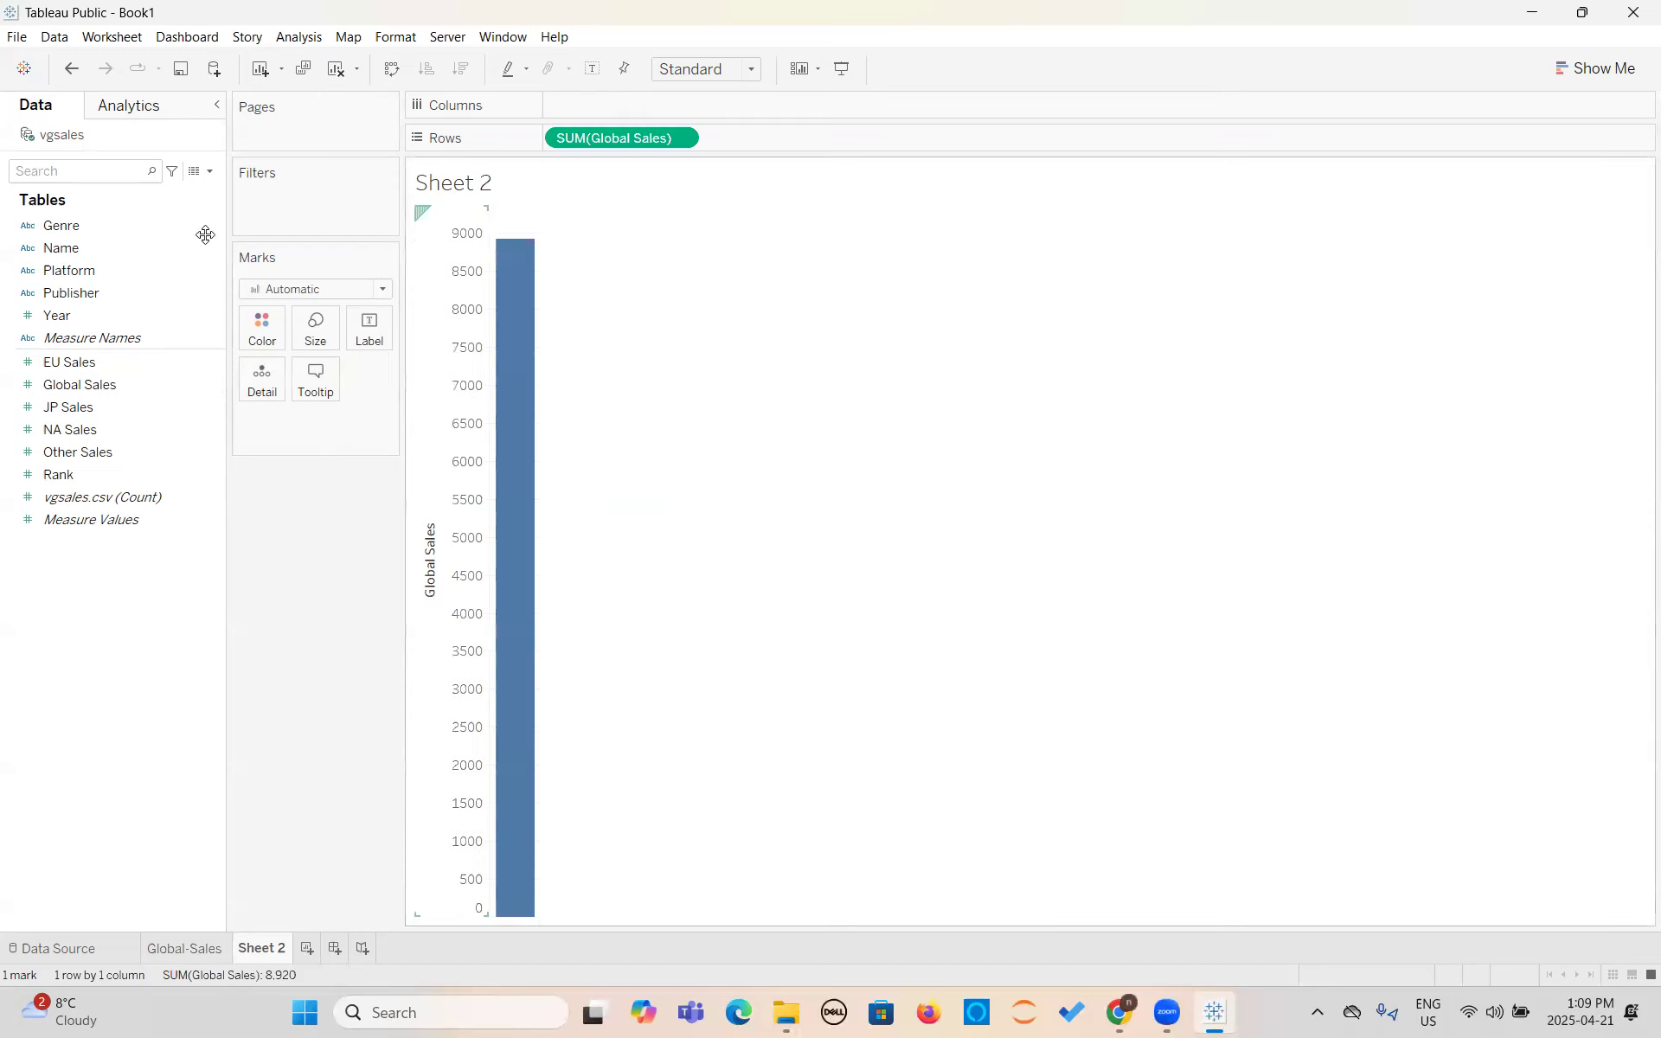
pyautogui.click(79, 294)
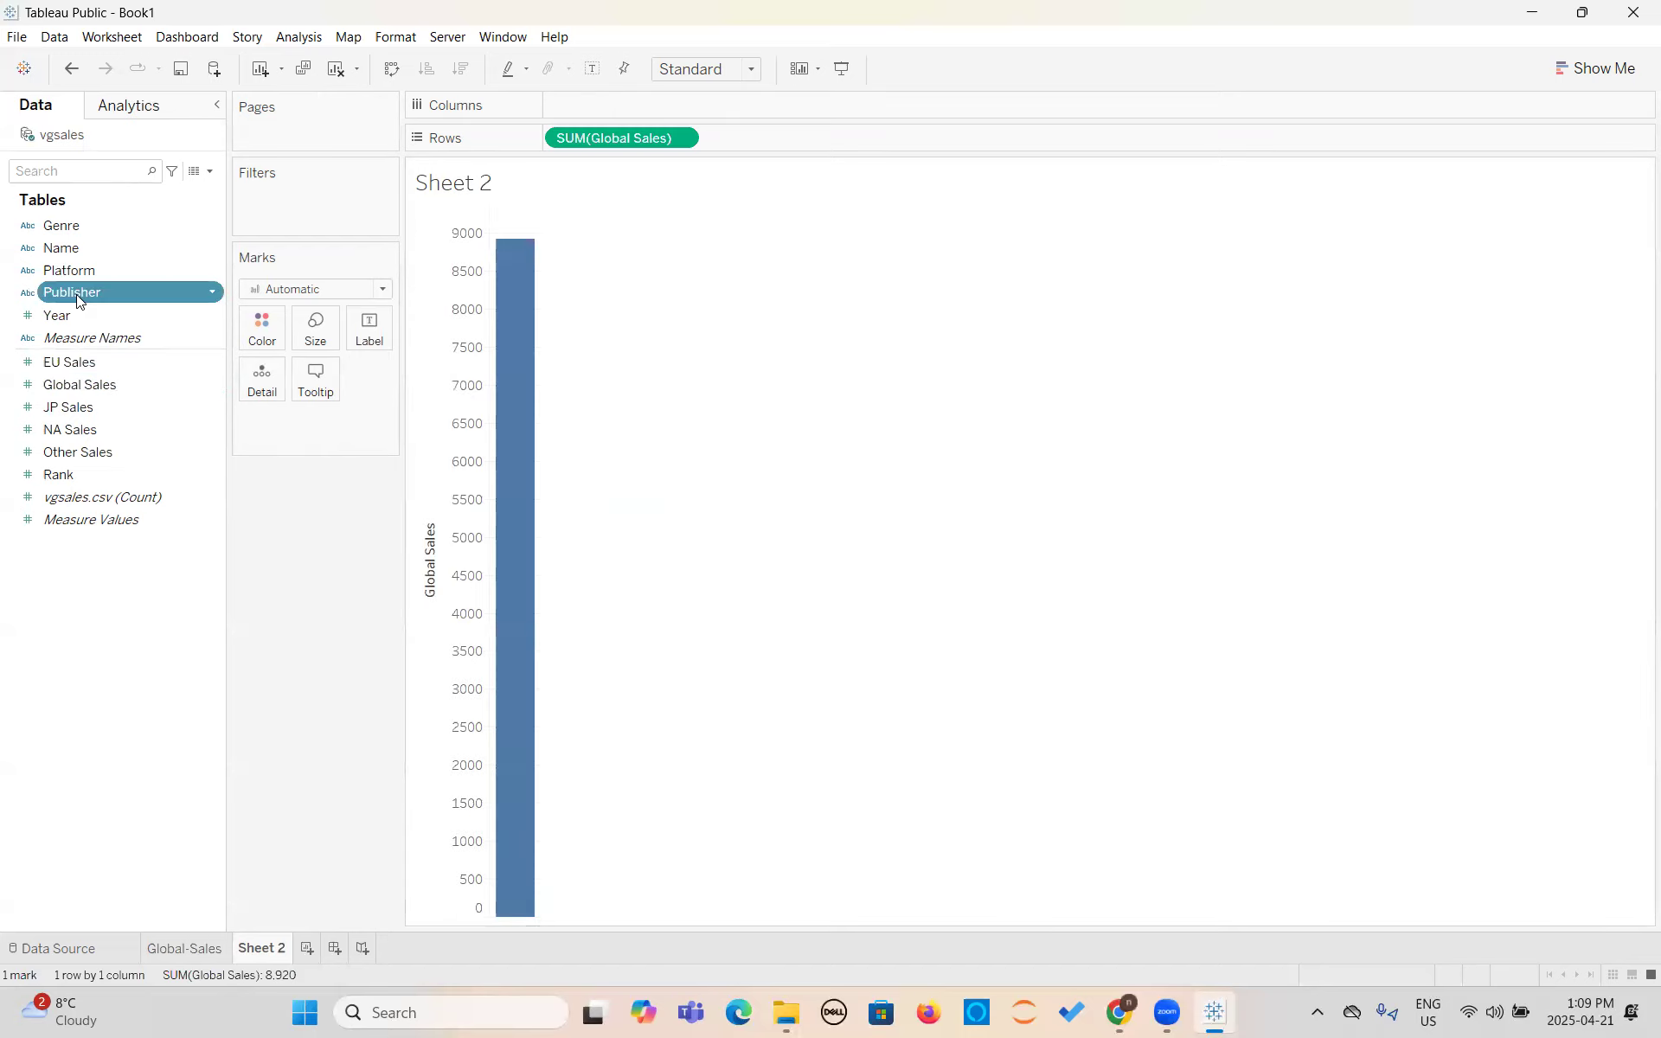
pyautogui.moveTo(77, 297); pyautogui.dragTo(619, 109)
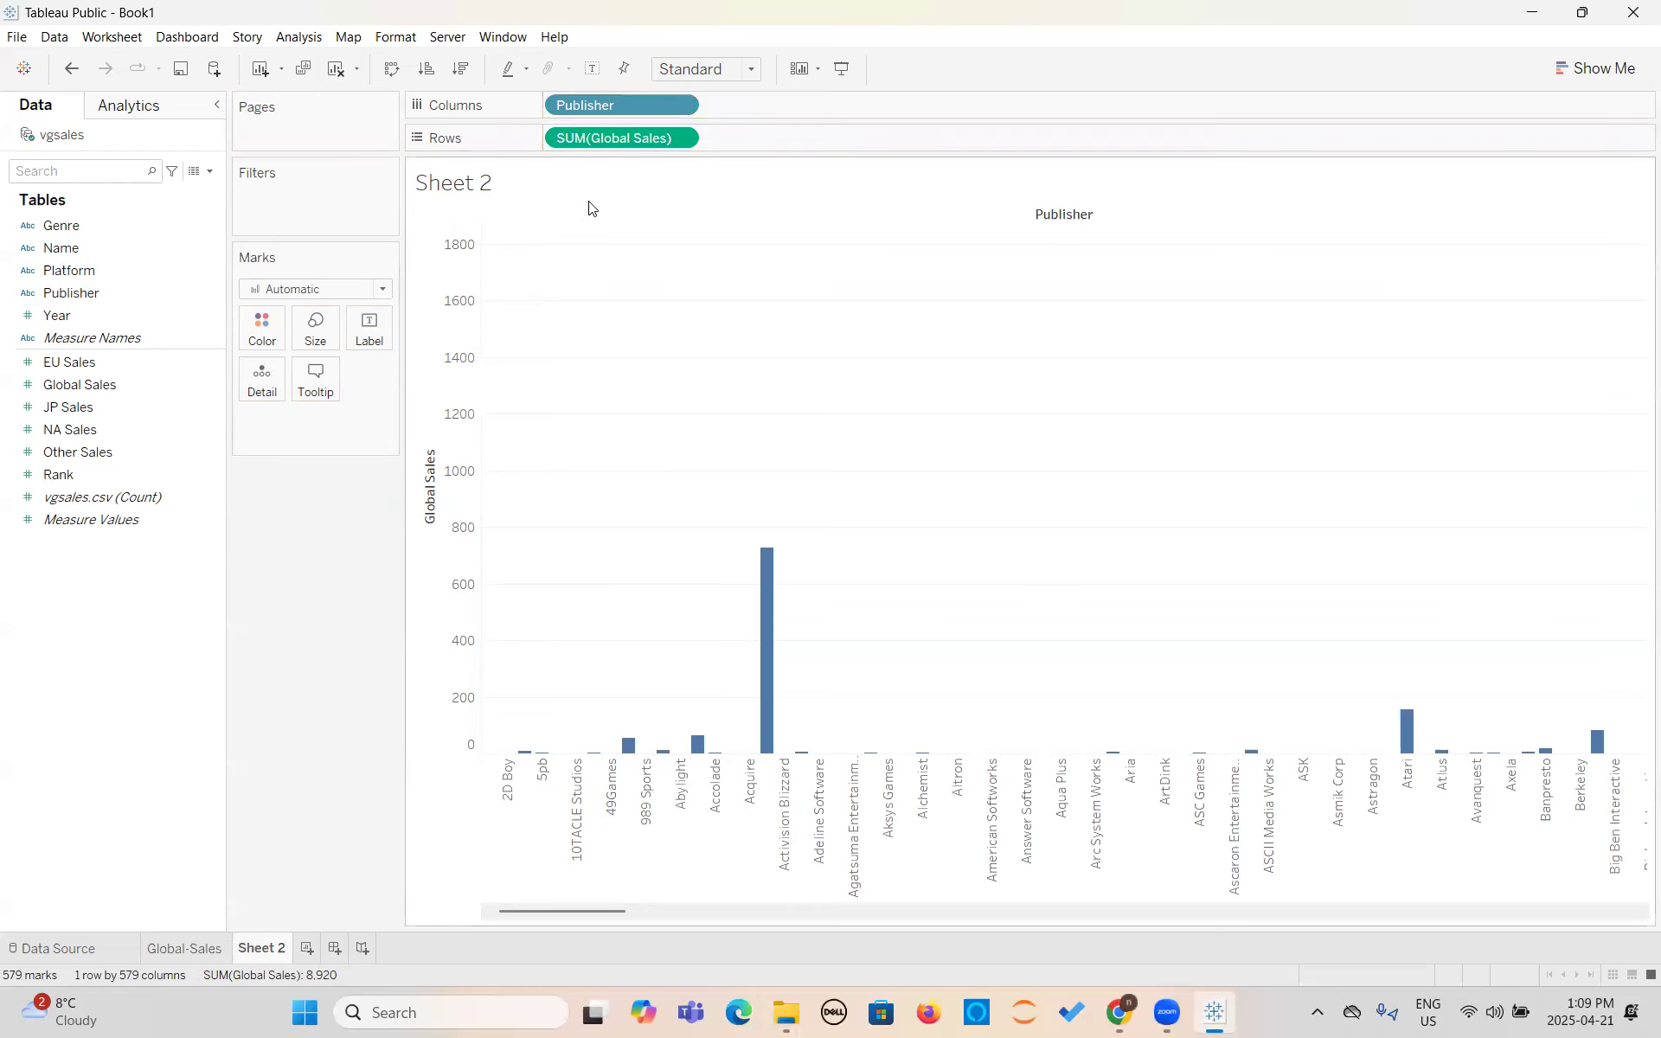
# - Try the stacked bars chart type on the publisher chart and switch it to horizontal bars
pyautogui.click(1596, 68)
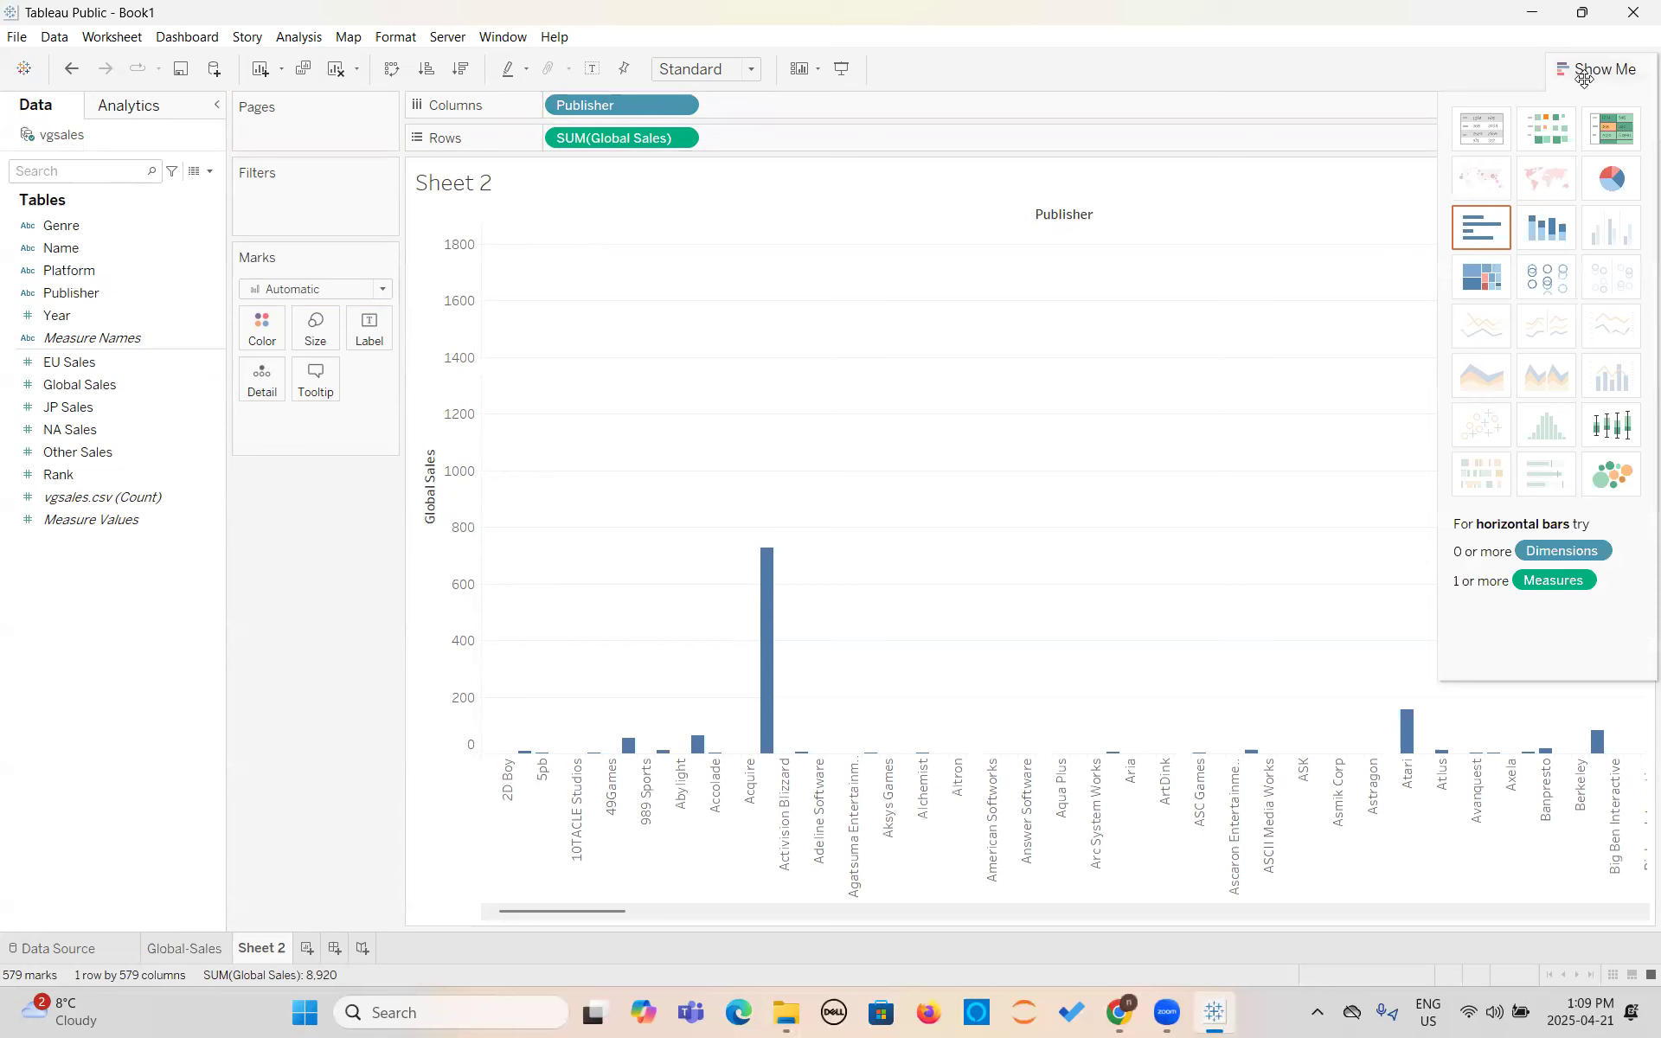
pyautogui.click(1541, 238)
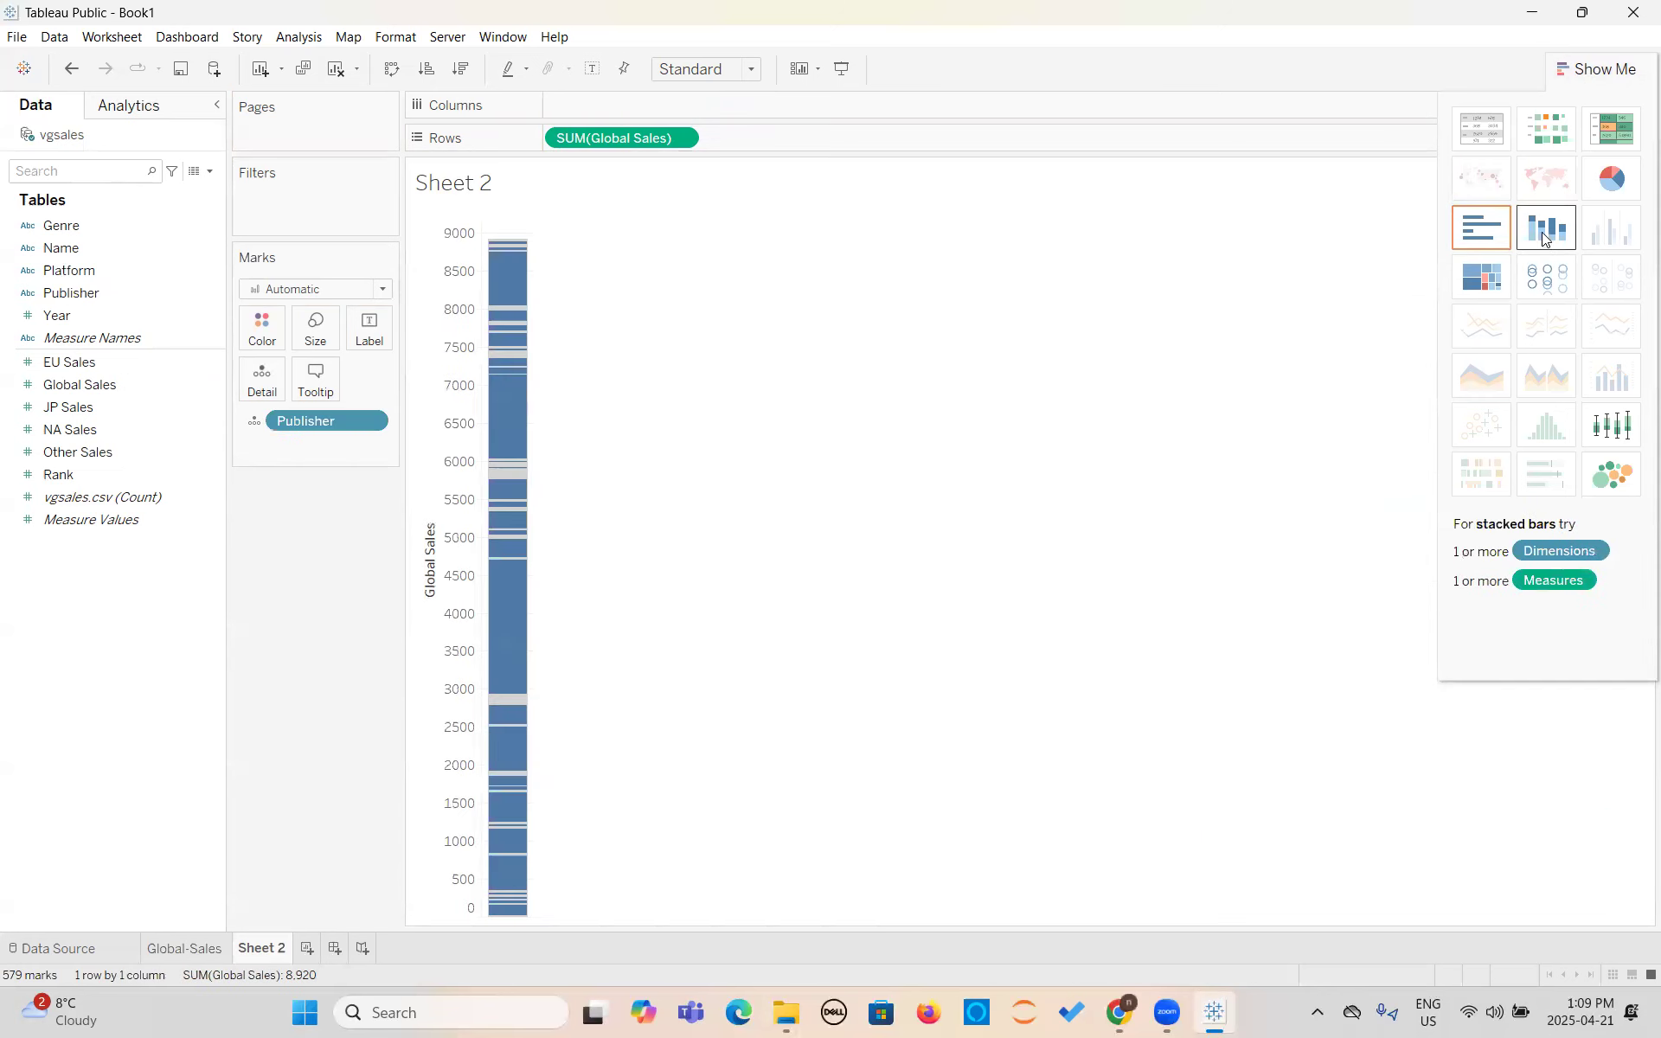
pyautogui.click(1490, 239)
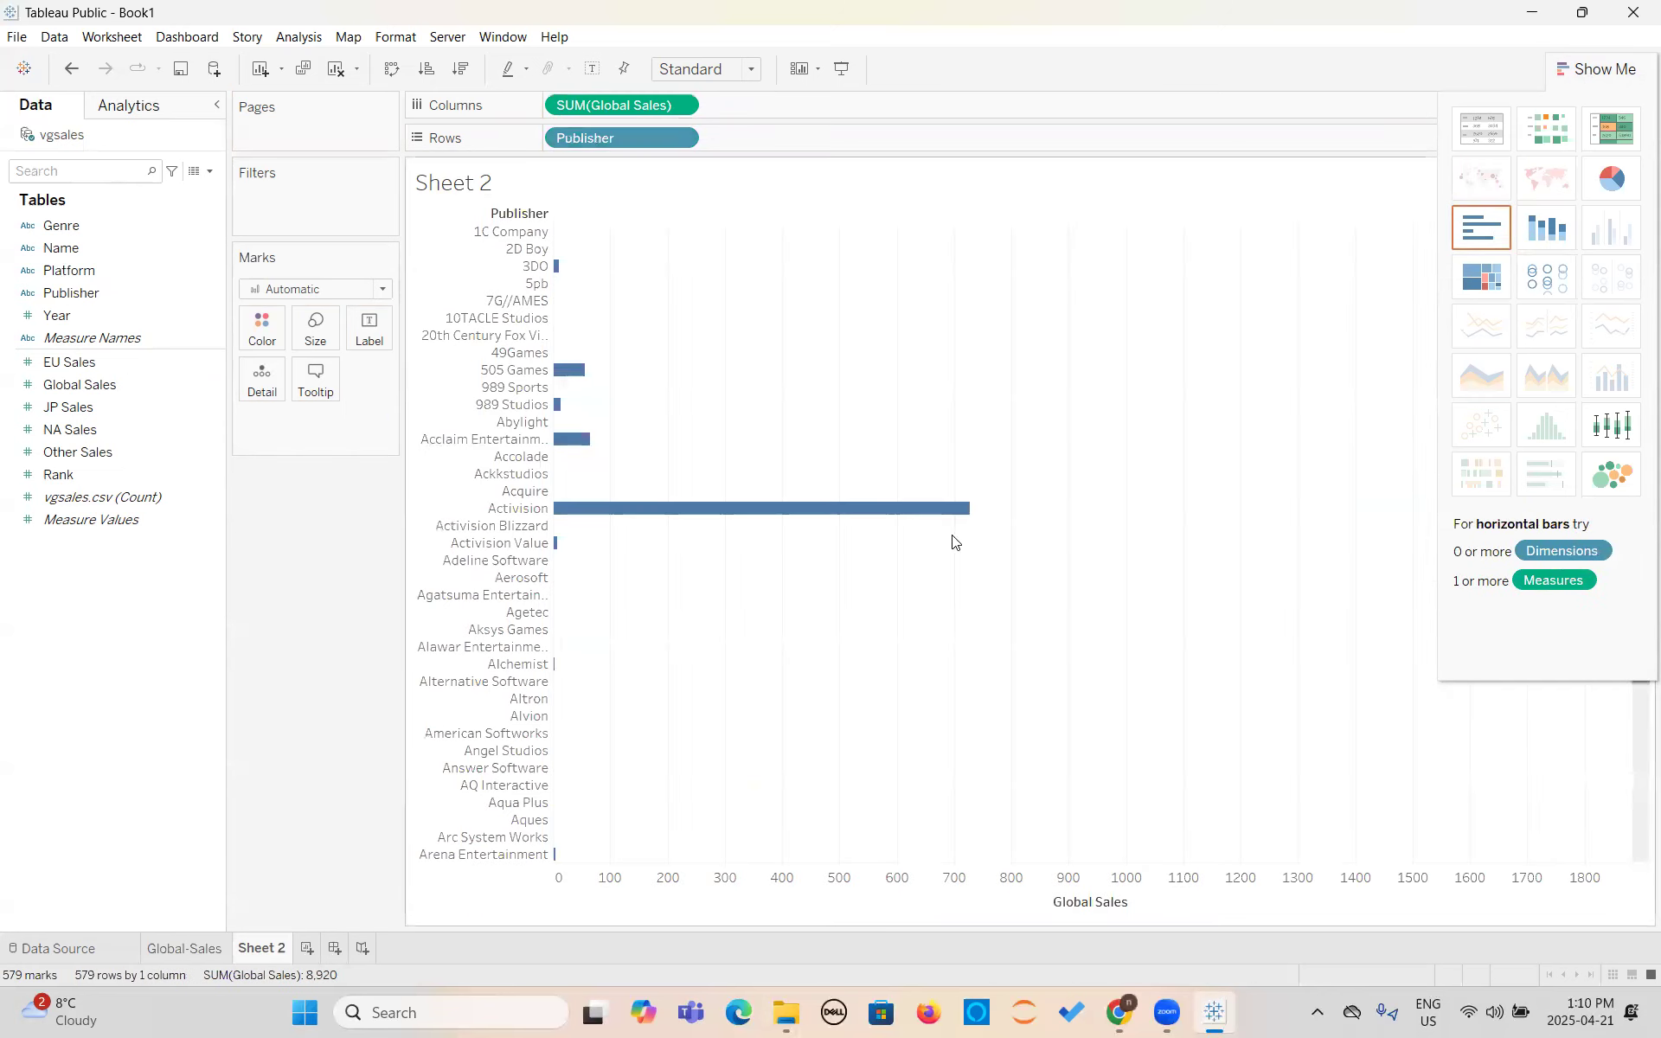
# - Replace Publisher with Platform on the rows of the Global Sales bar chart
pyautogui.click(163, 337)
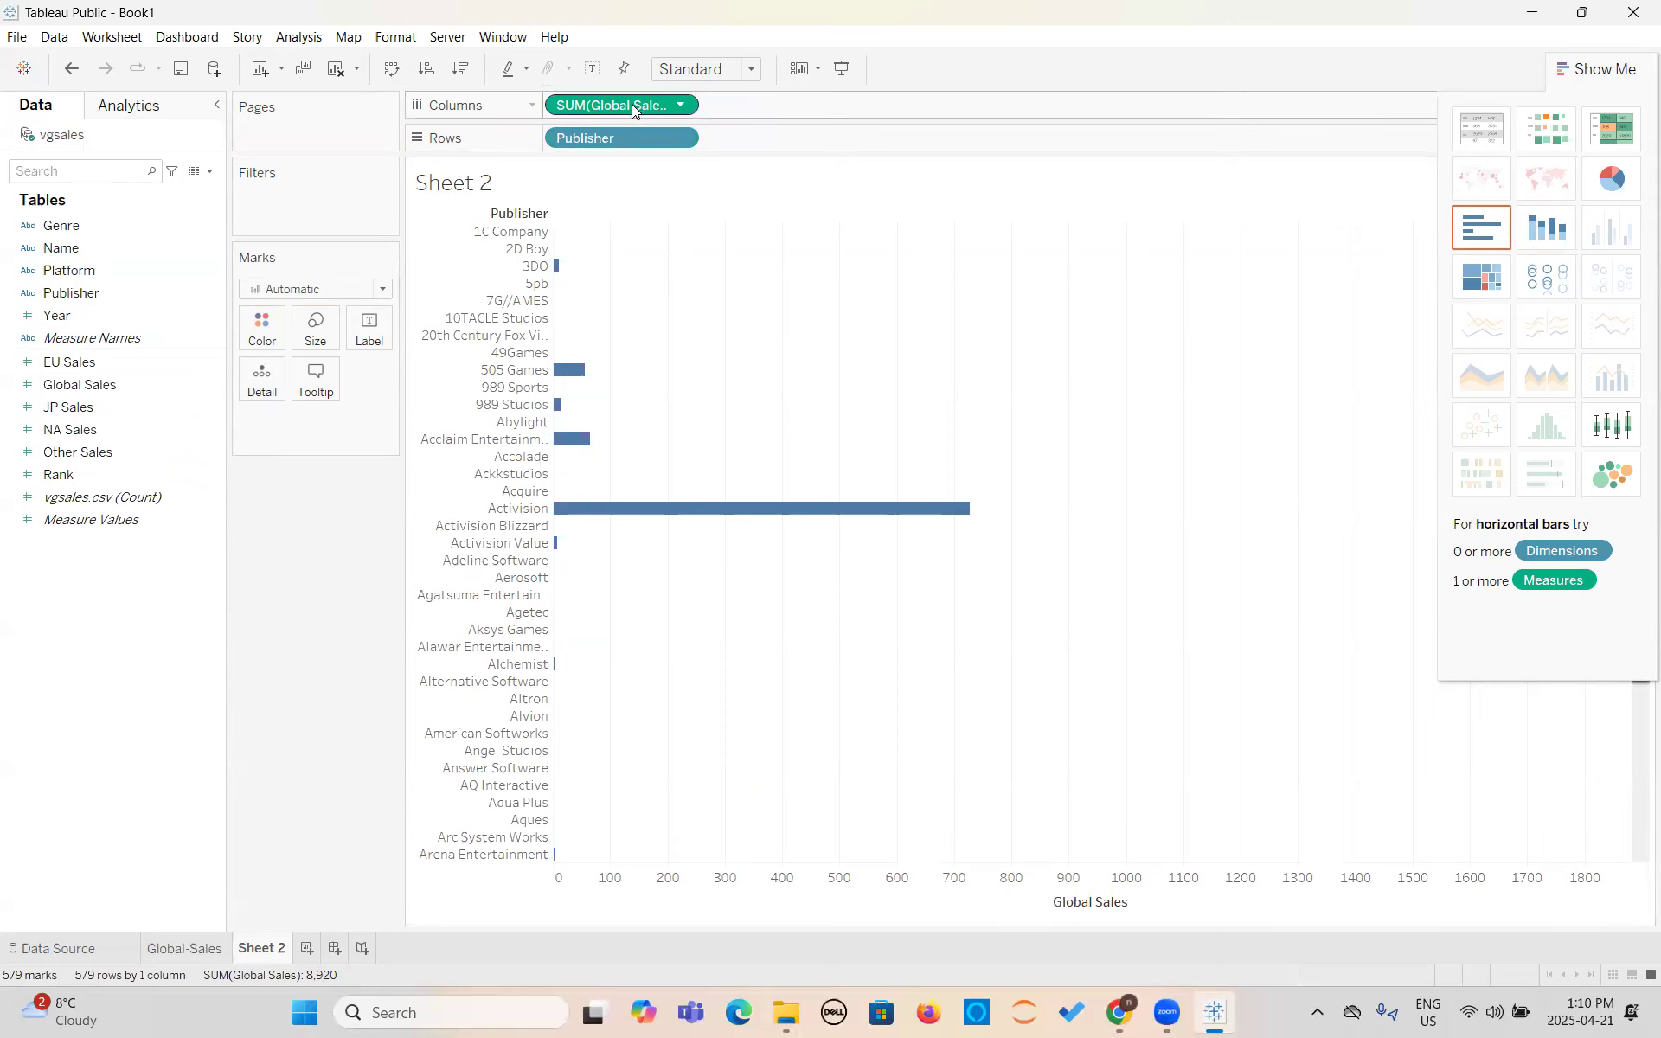
pyautogui.moveTo(623, 140); pyautogui.dragTo(95, 415)
pyautogui.moveTo(69, 270); pyautogui.dragTo(588, 139)
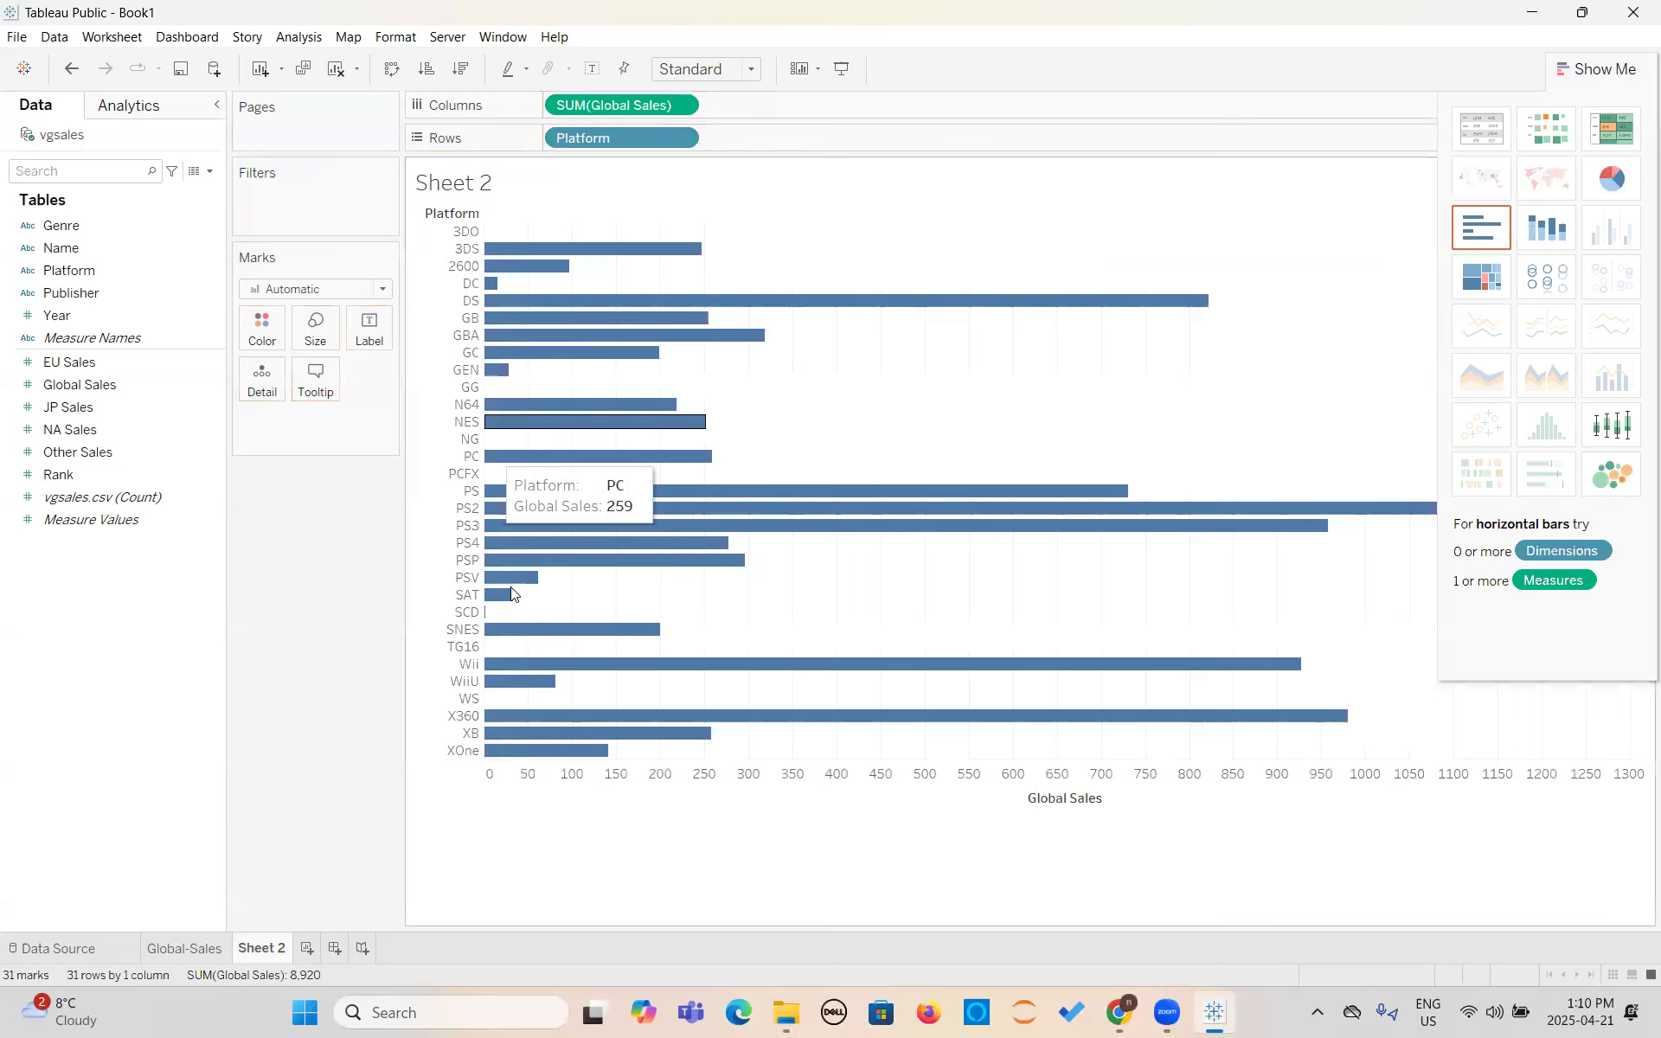
# - Try stacked bars for the platform chart, and arrange it as vertical bars with Platform as columns and Global Sales as rows
pyautogui.click(1548, 243)
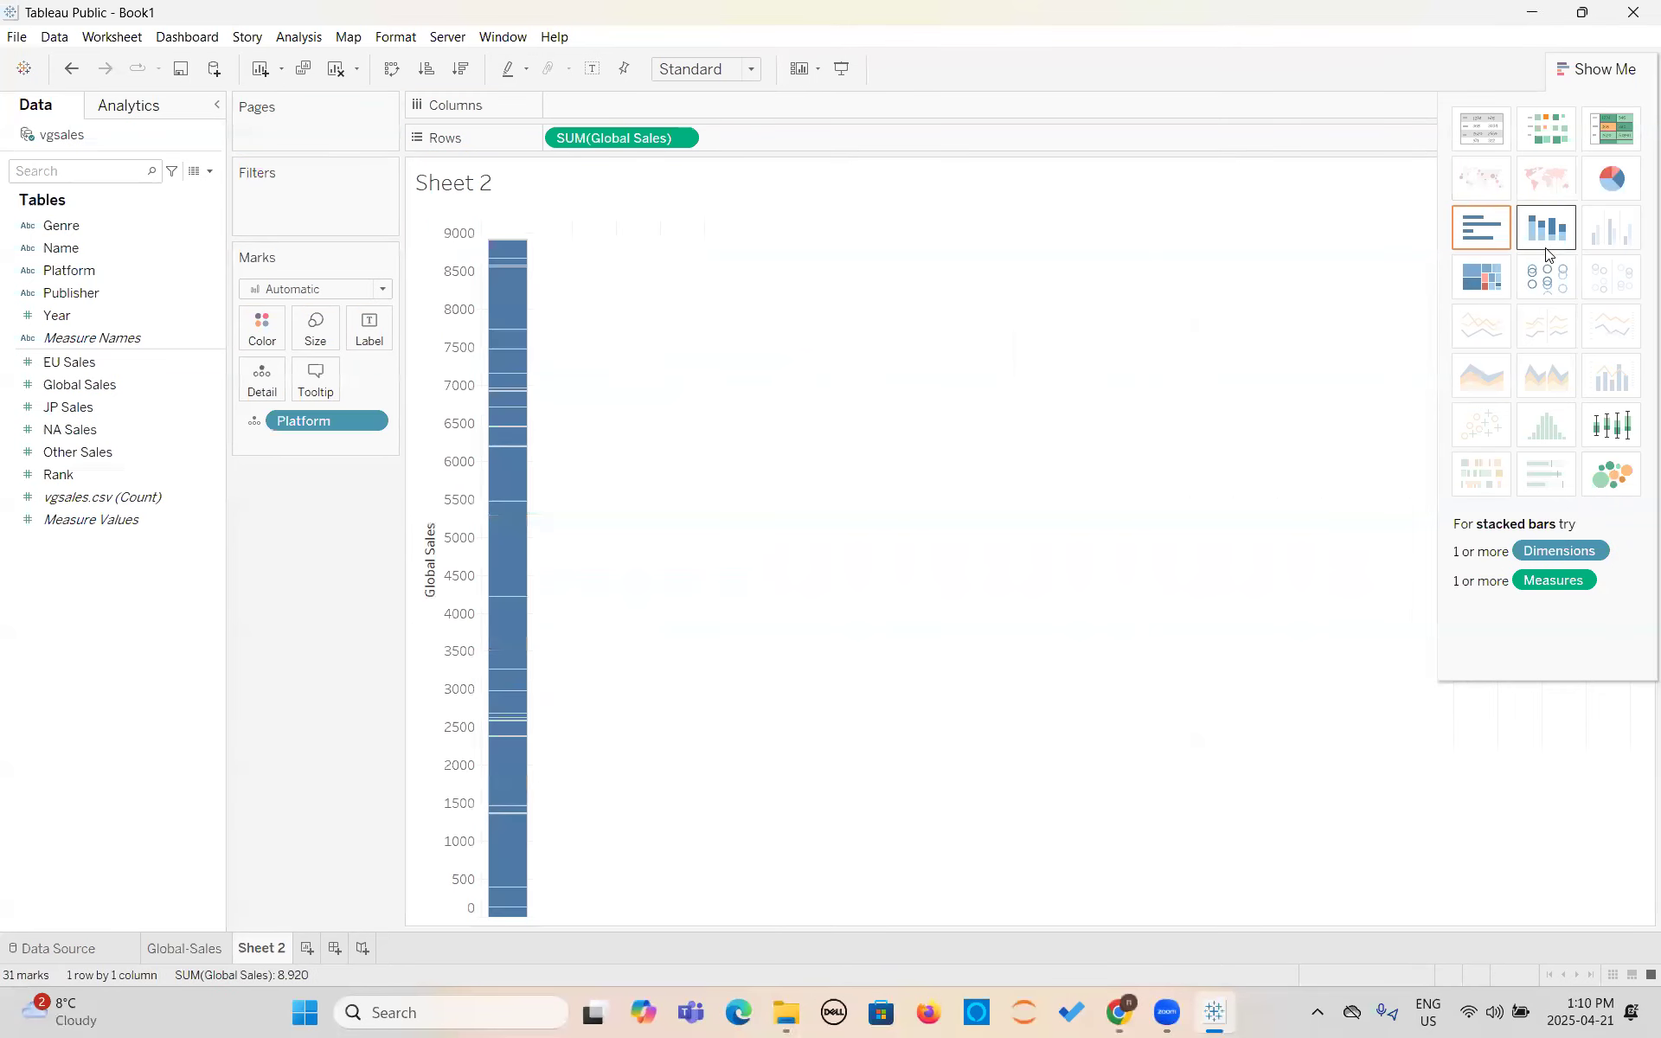
pyautogui.click(1484, 235)
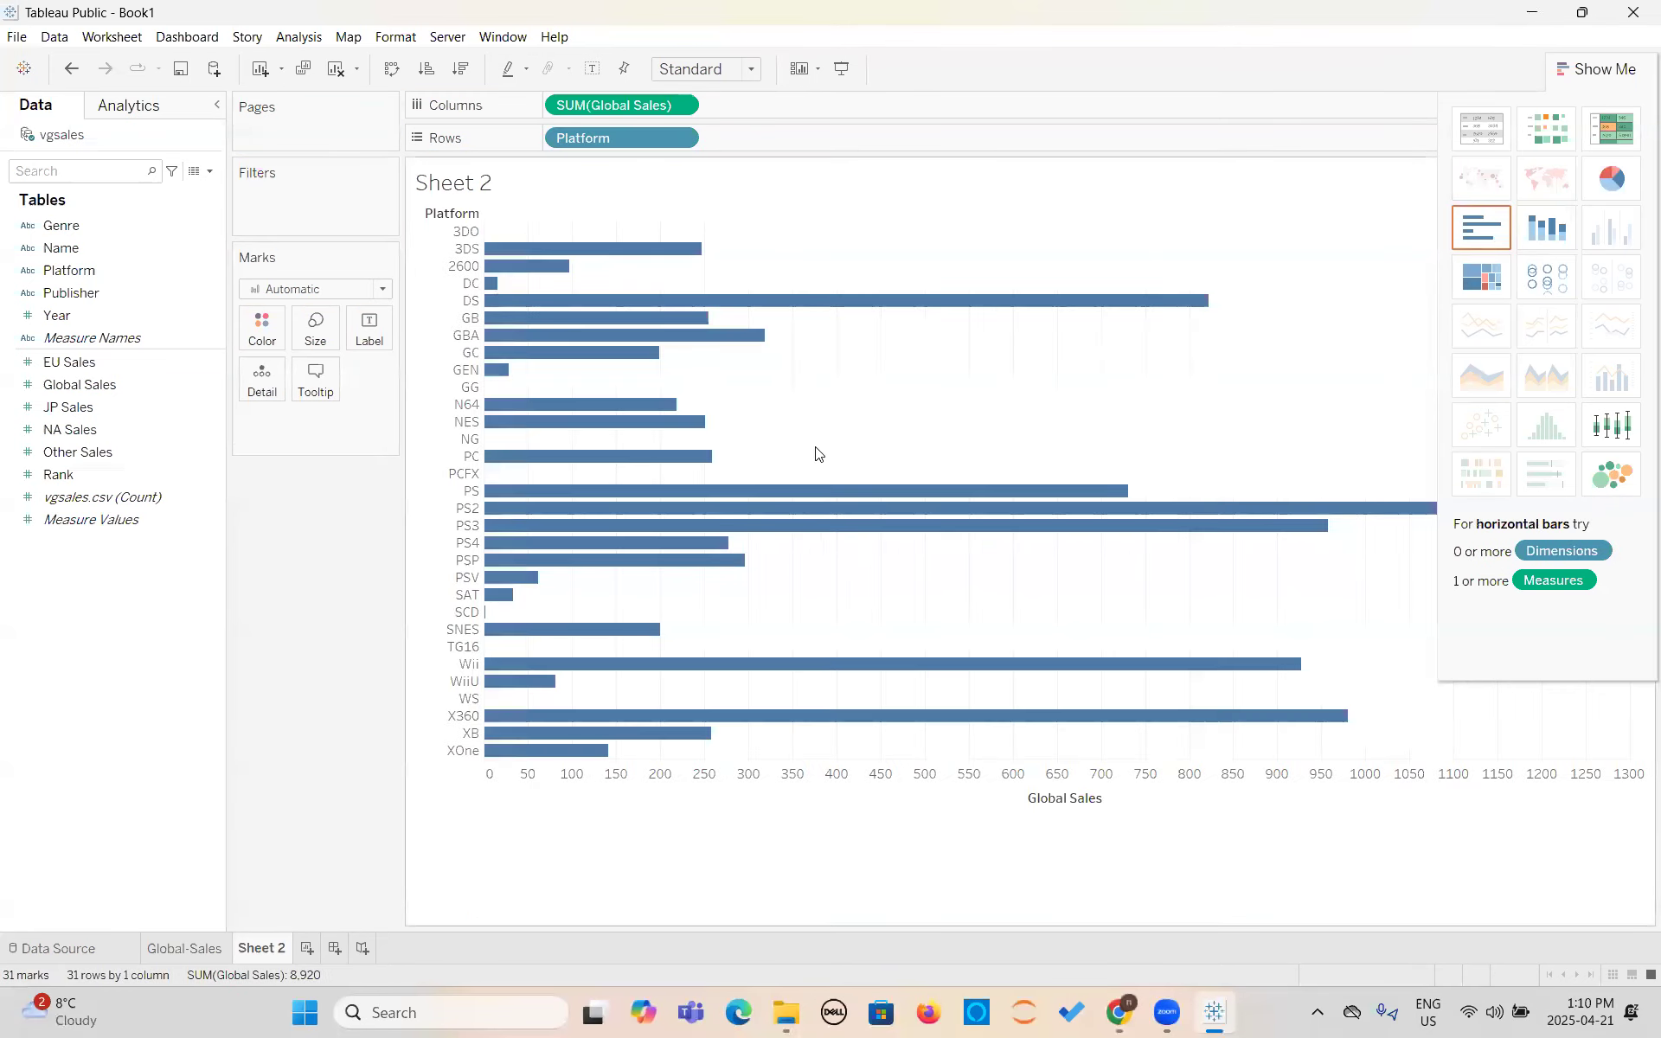
pyautogui.moveTo(600, 142); pyautogui.dragTo(783, 140)
pyautogui.moveTo(668, 139); pyautogui.dragTo(658, 103)
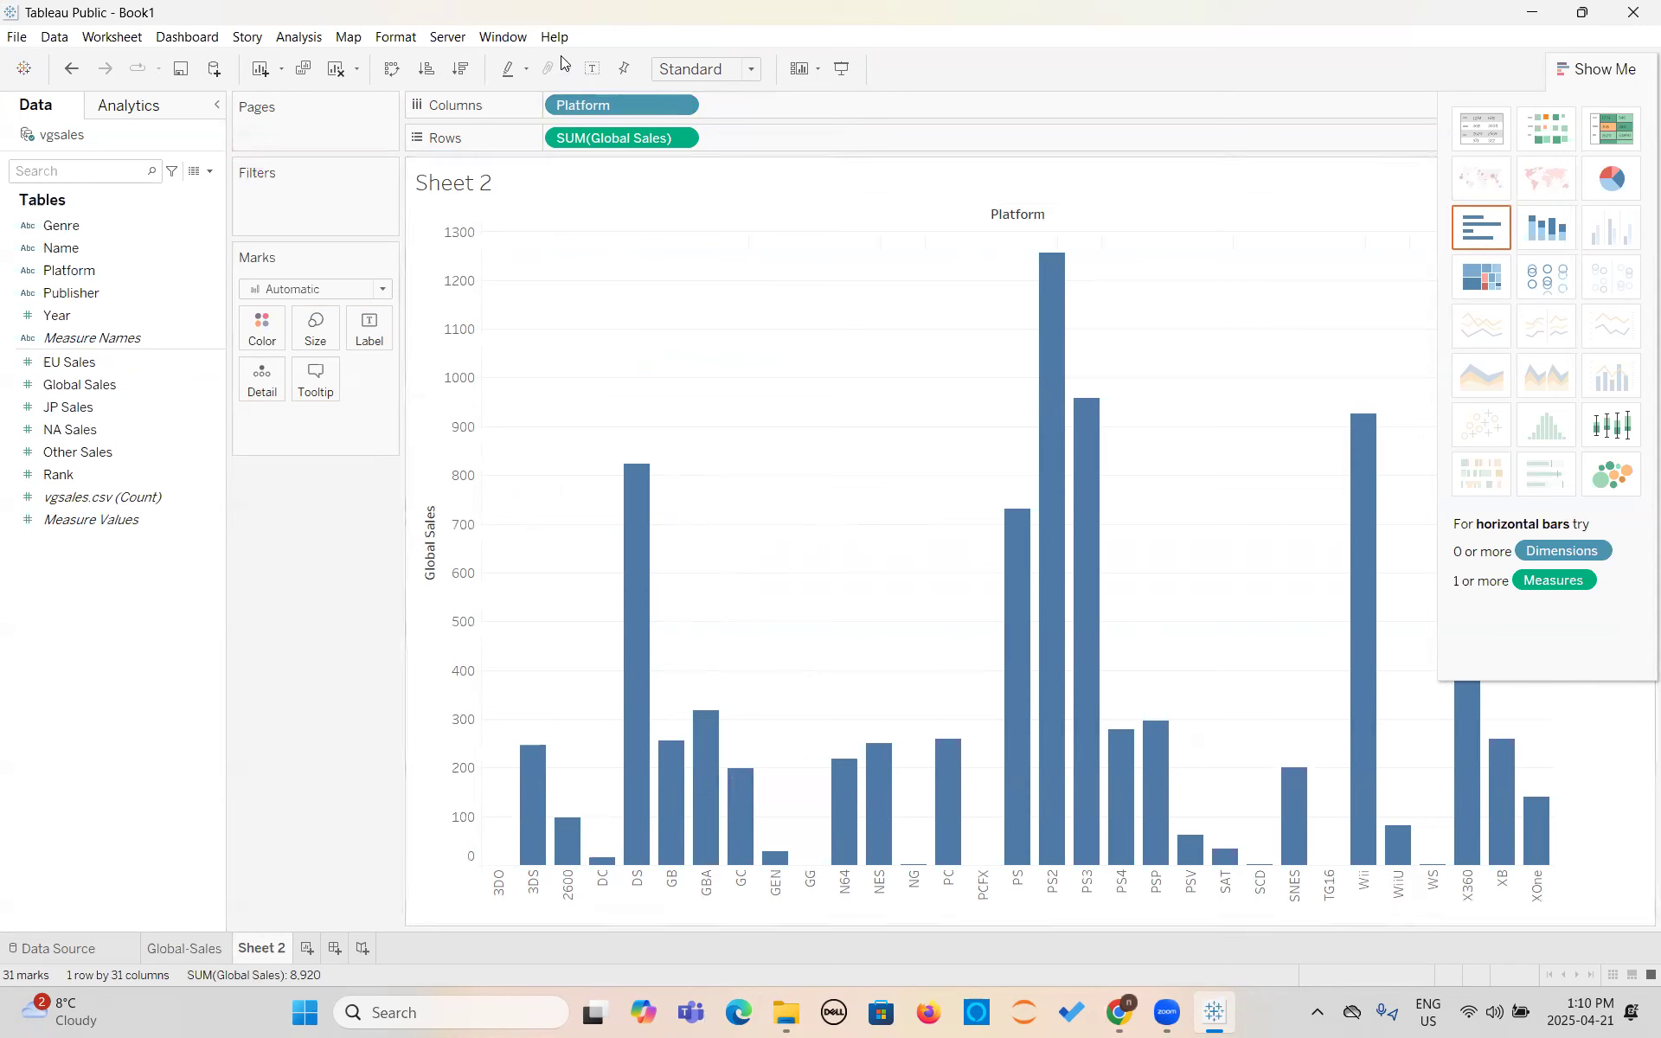
# - Replace the sheet name in the chart title with "Global Sales Based on the Platform"
pyautogui.doubleClick(451, 186)
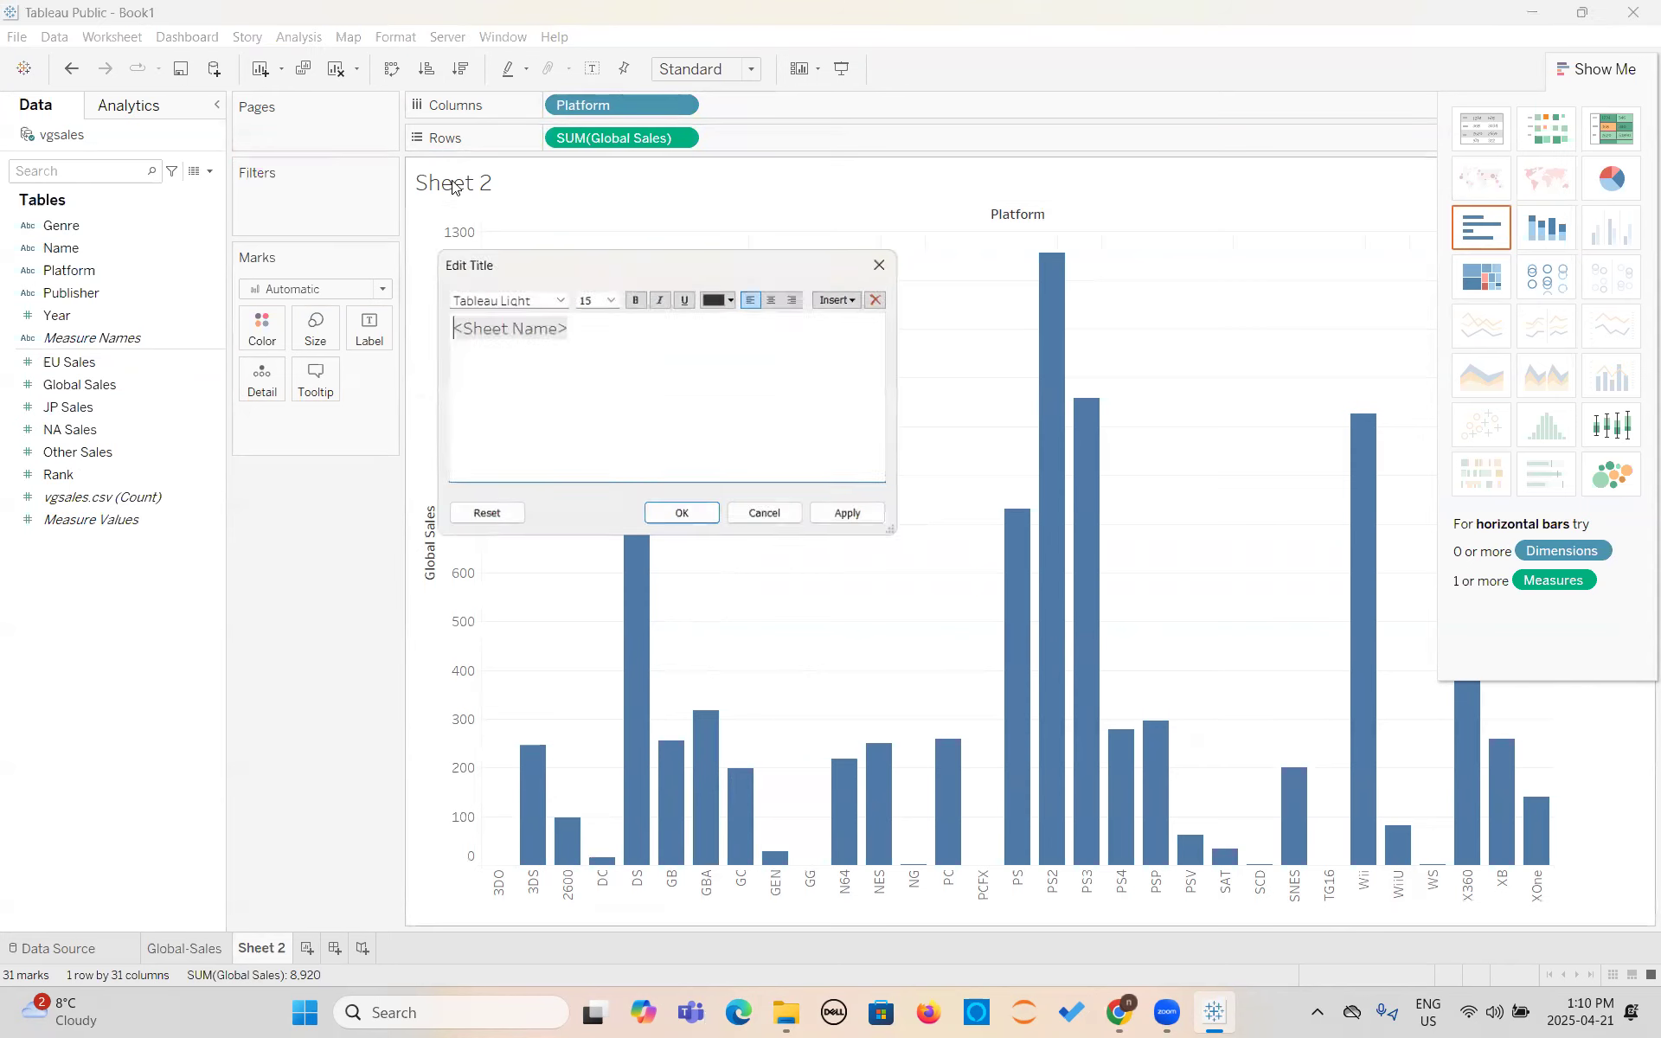
pyautogui.press('BackSpace')
pyautogui.press('BackSpace')
pyautogui.press('BackSpace')
pyautogui.press('BackSpace')
pyautogui.press('BackSpace')
pyautogui.press('BackSpace')
pyautogui.press('BackSpace')
pyautogui.press('BackSpace')
pyautogui.press('BackSpace')
pyautogui.press('BackSpace')
pyautogui.press('BackSpace')
pyautogui.press('BackSpace')
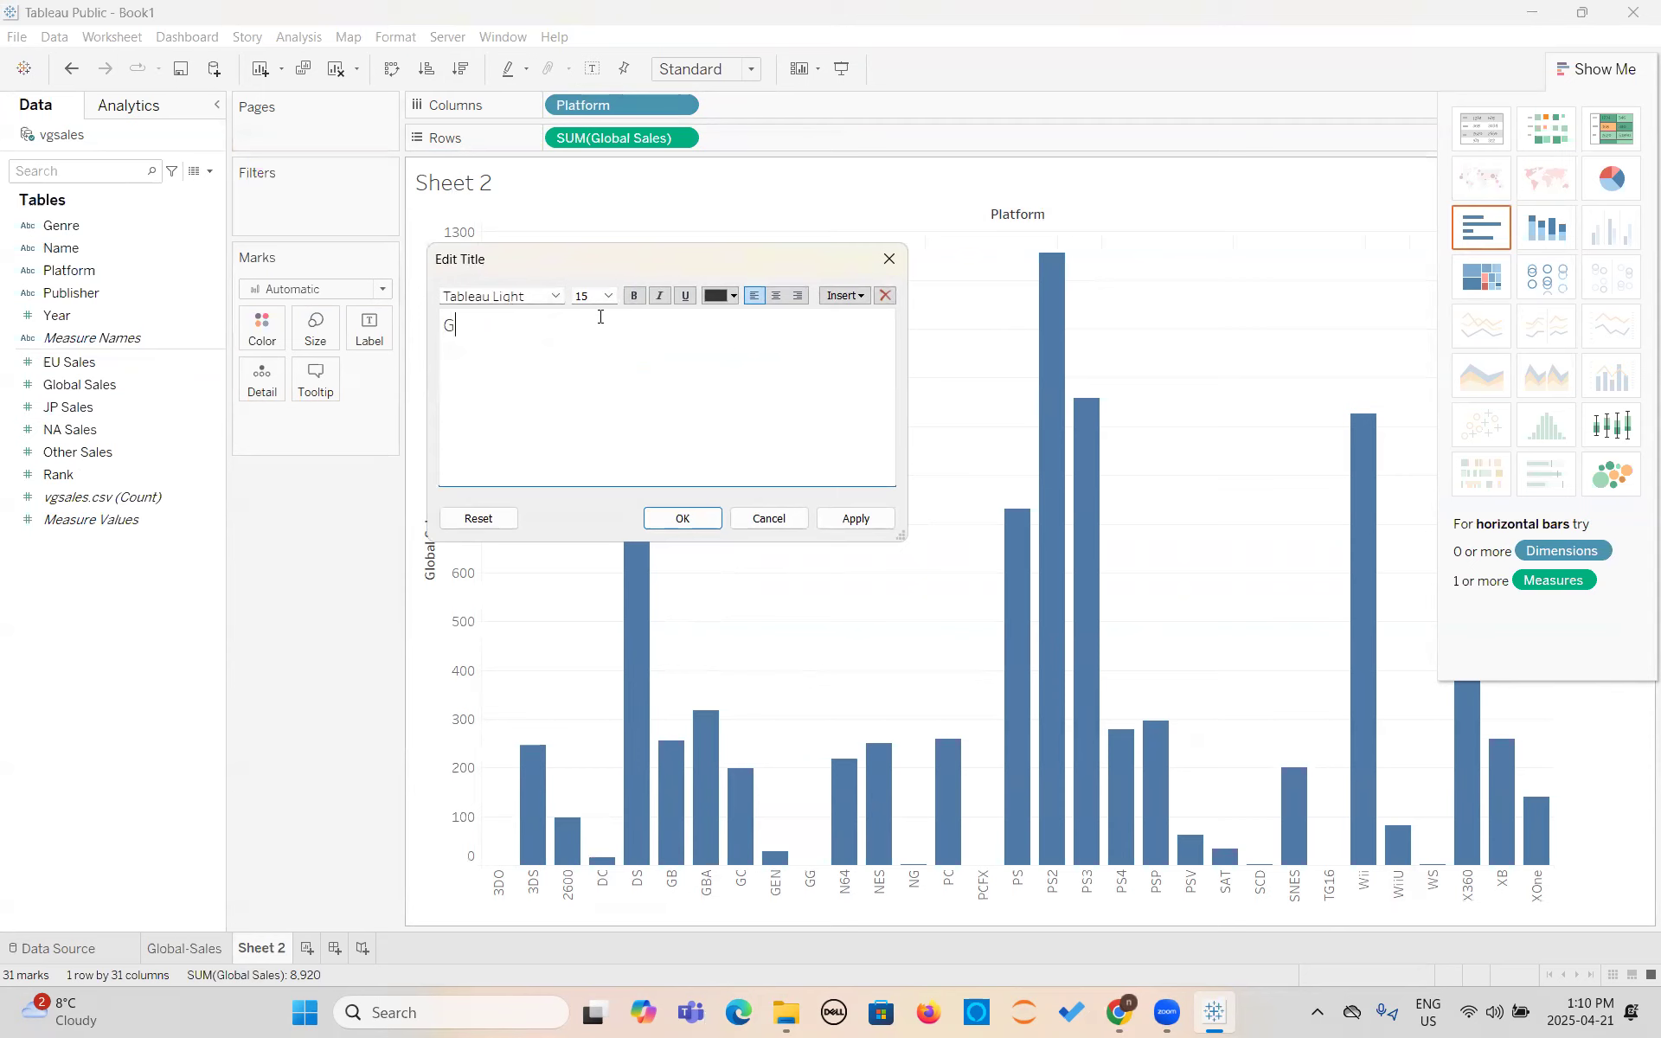
pyautogui.write('Global Sales Based on the Platform')
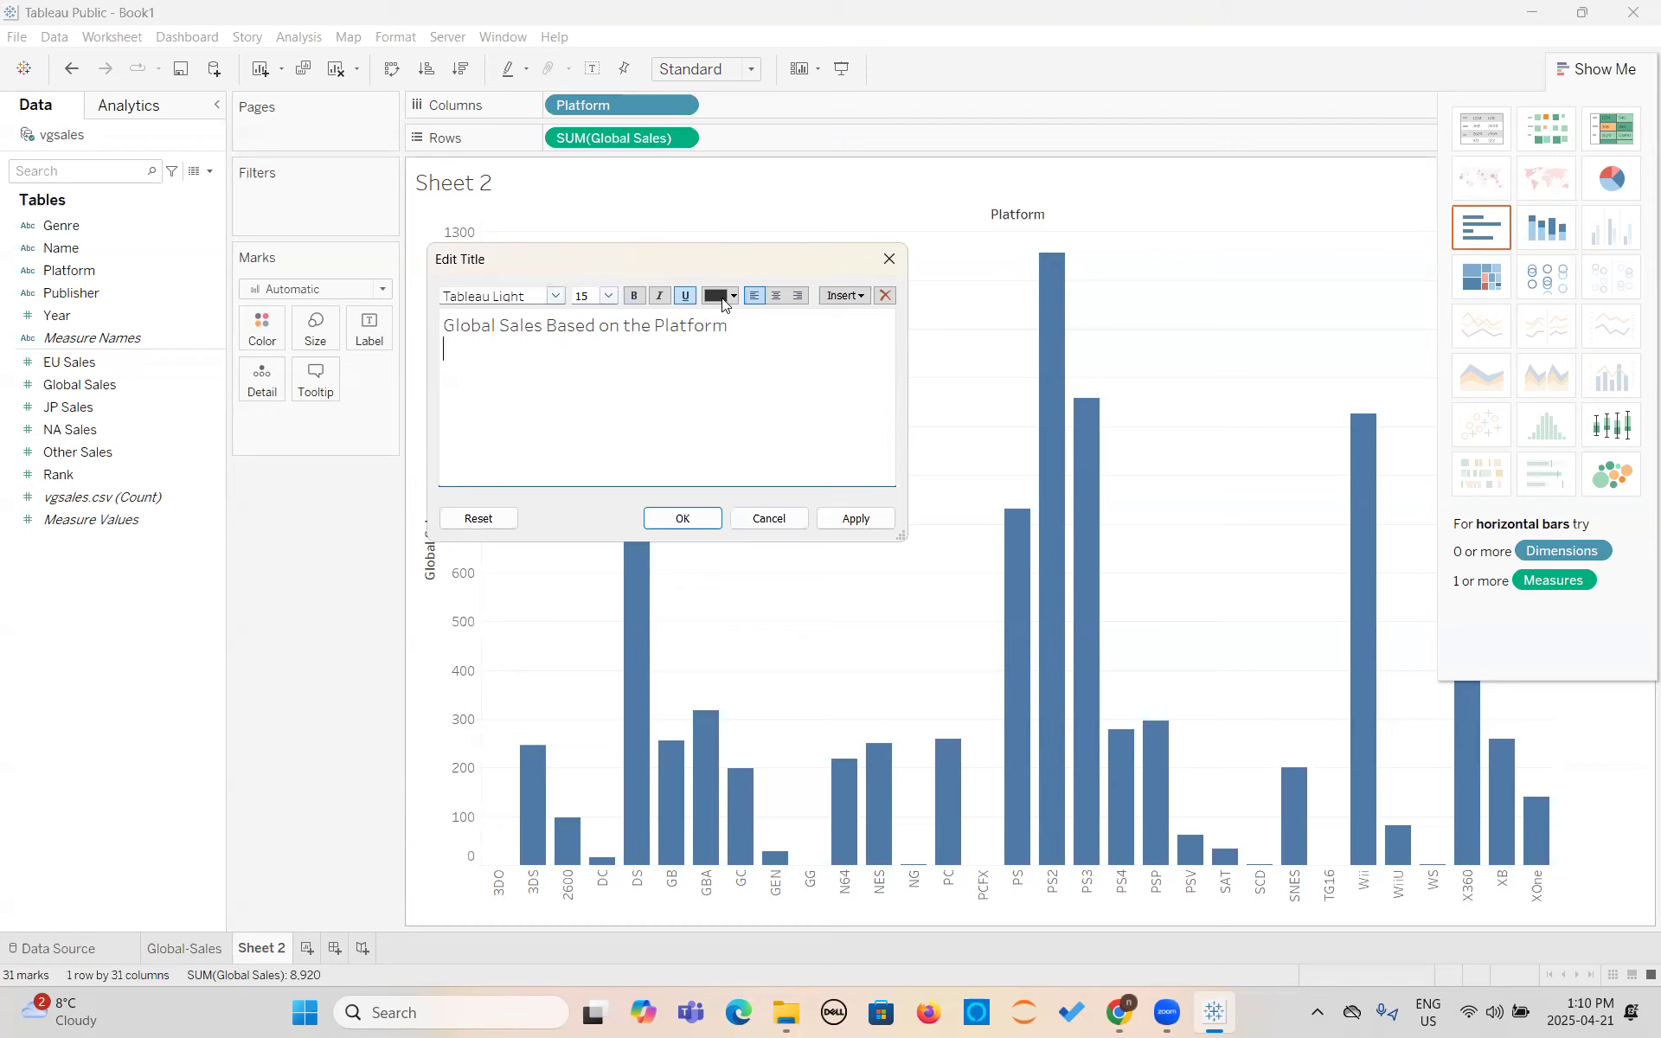
pyautogui.click(841, 521)
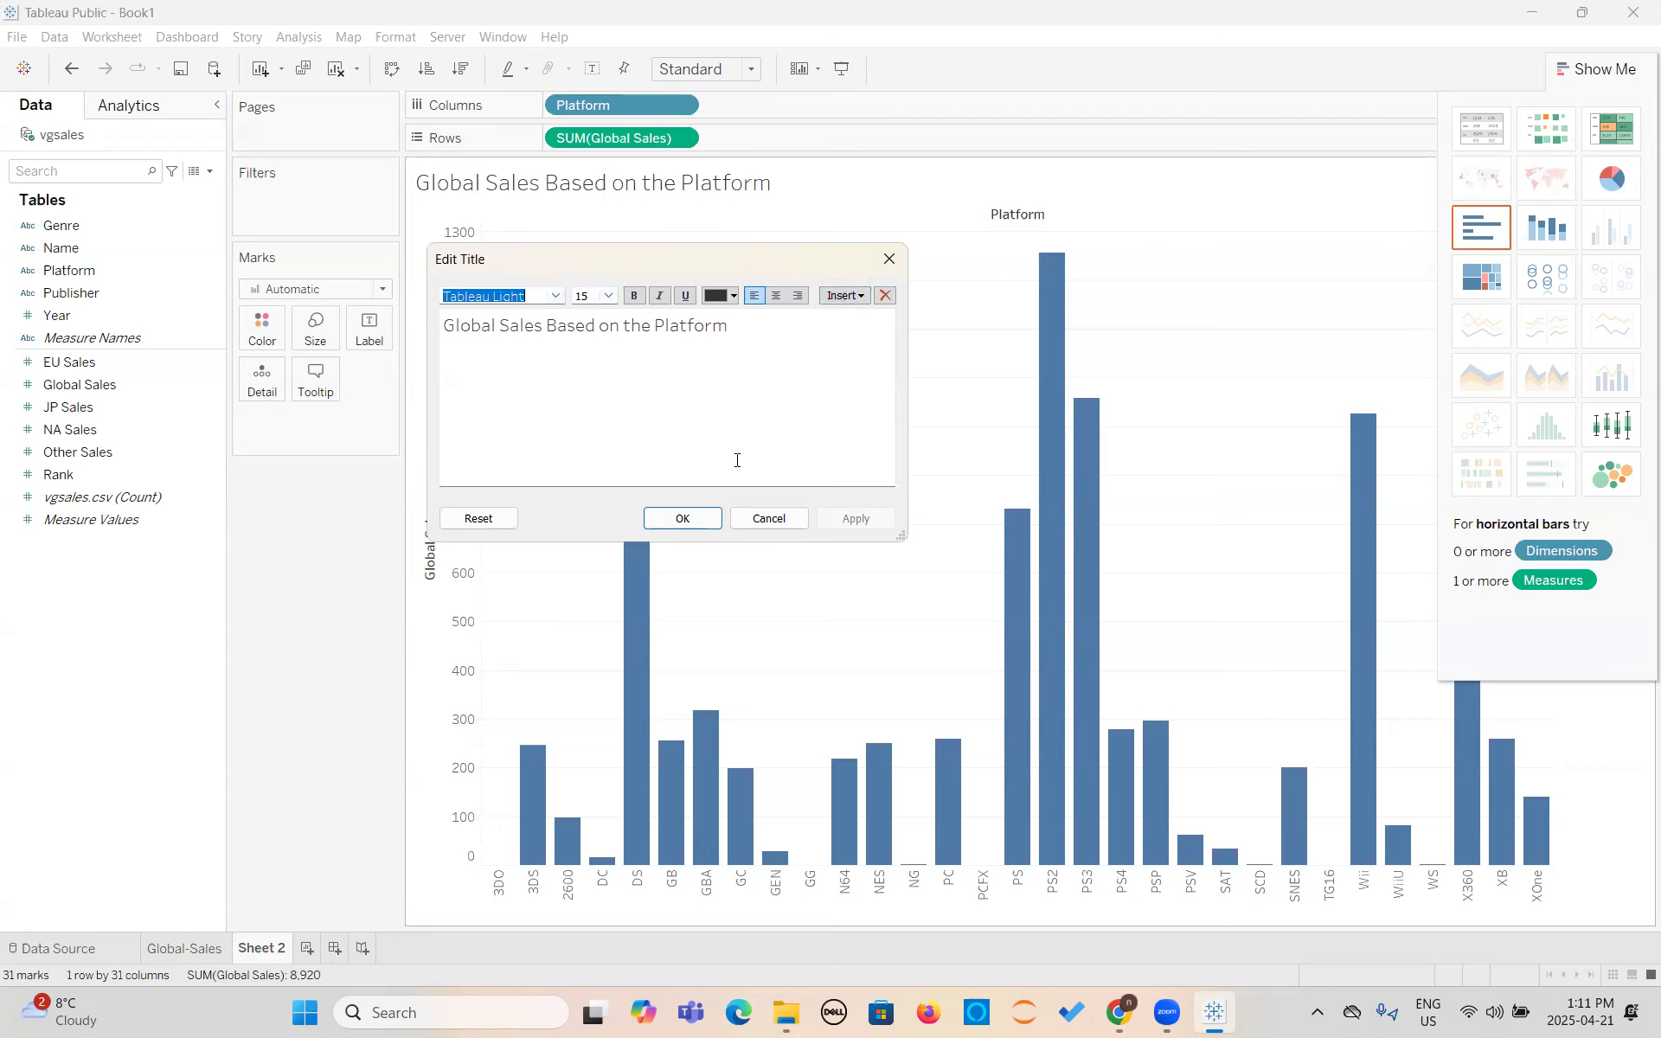
pyautogui.click(683, 518)
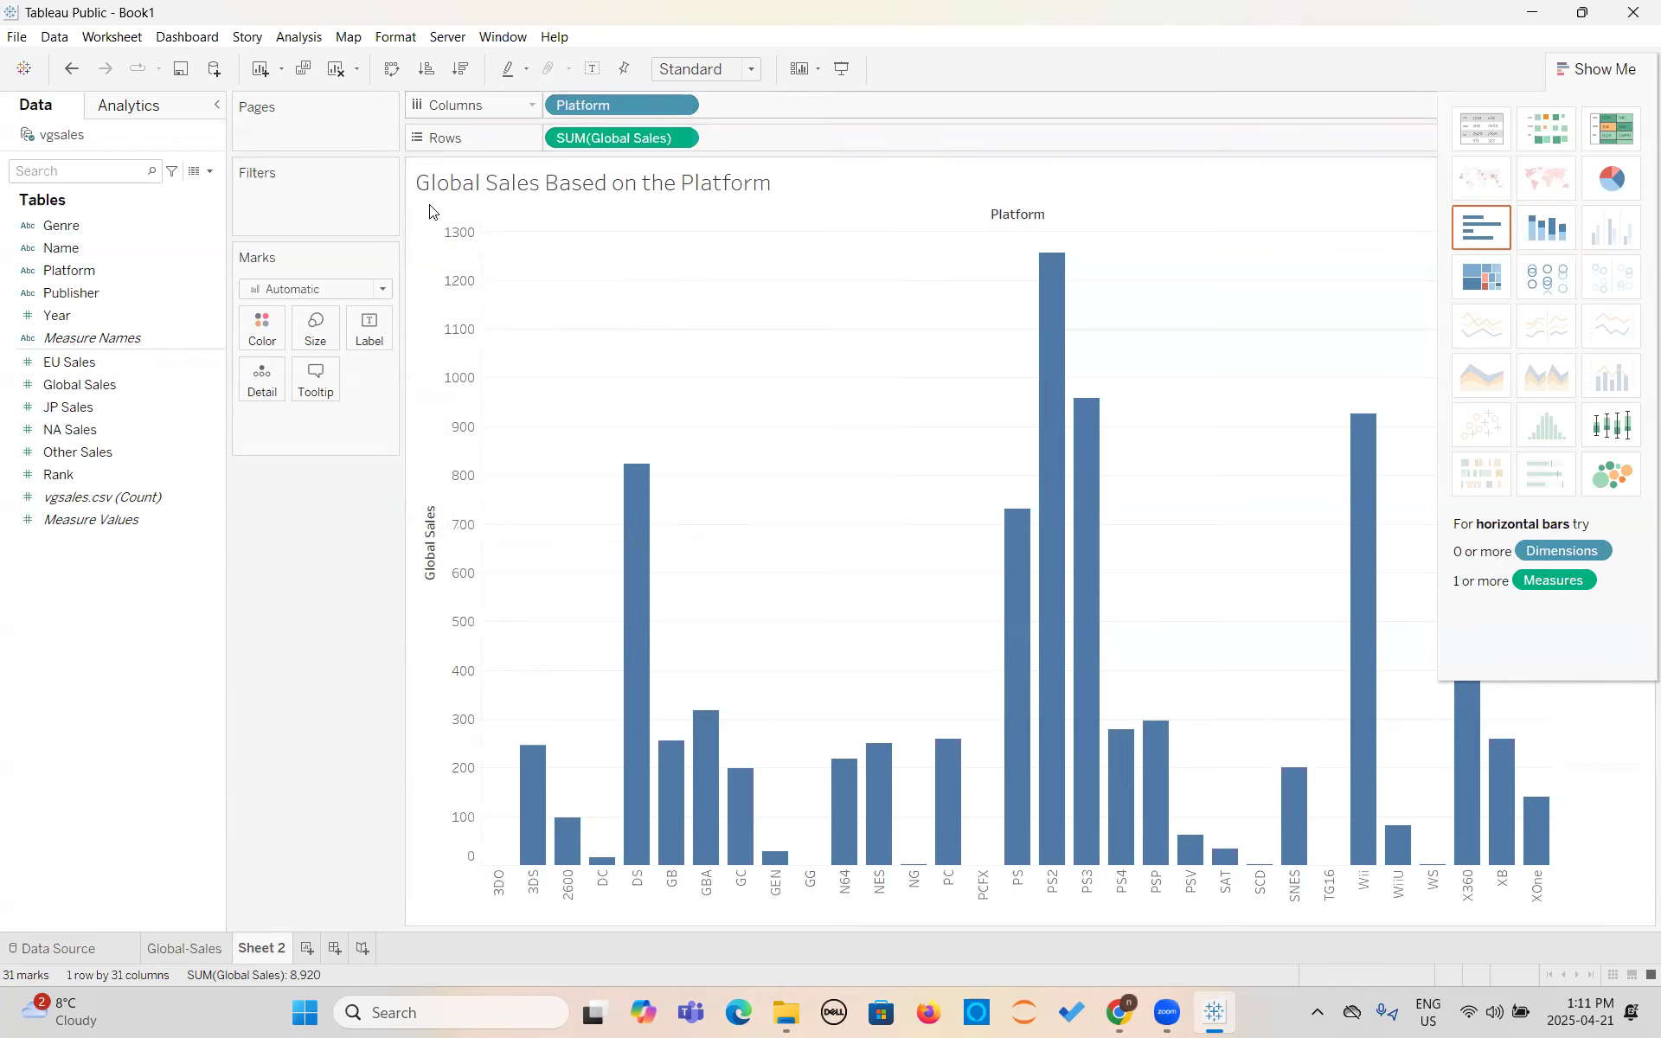
# - Sort the platforms by Global Sales, trying ascending order and settling on descending order
pyautogui.click(459, 71)
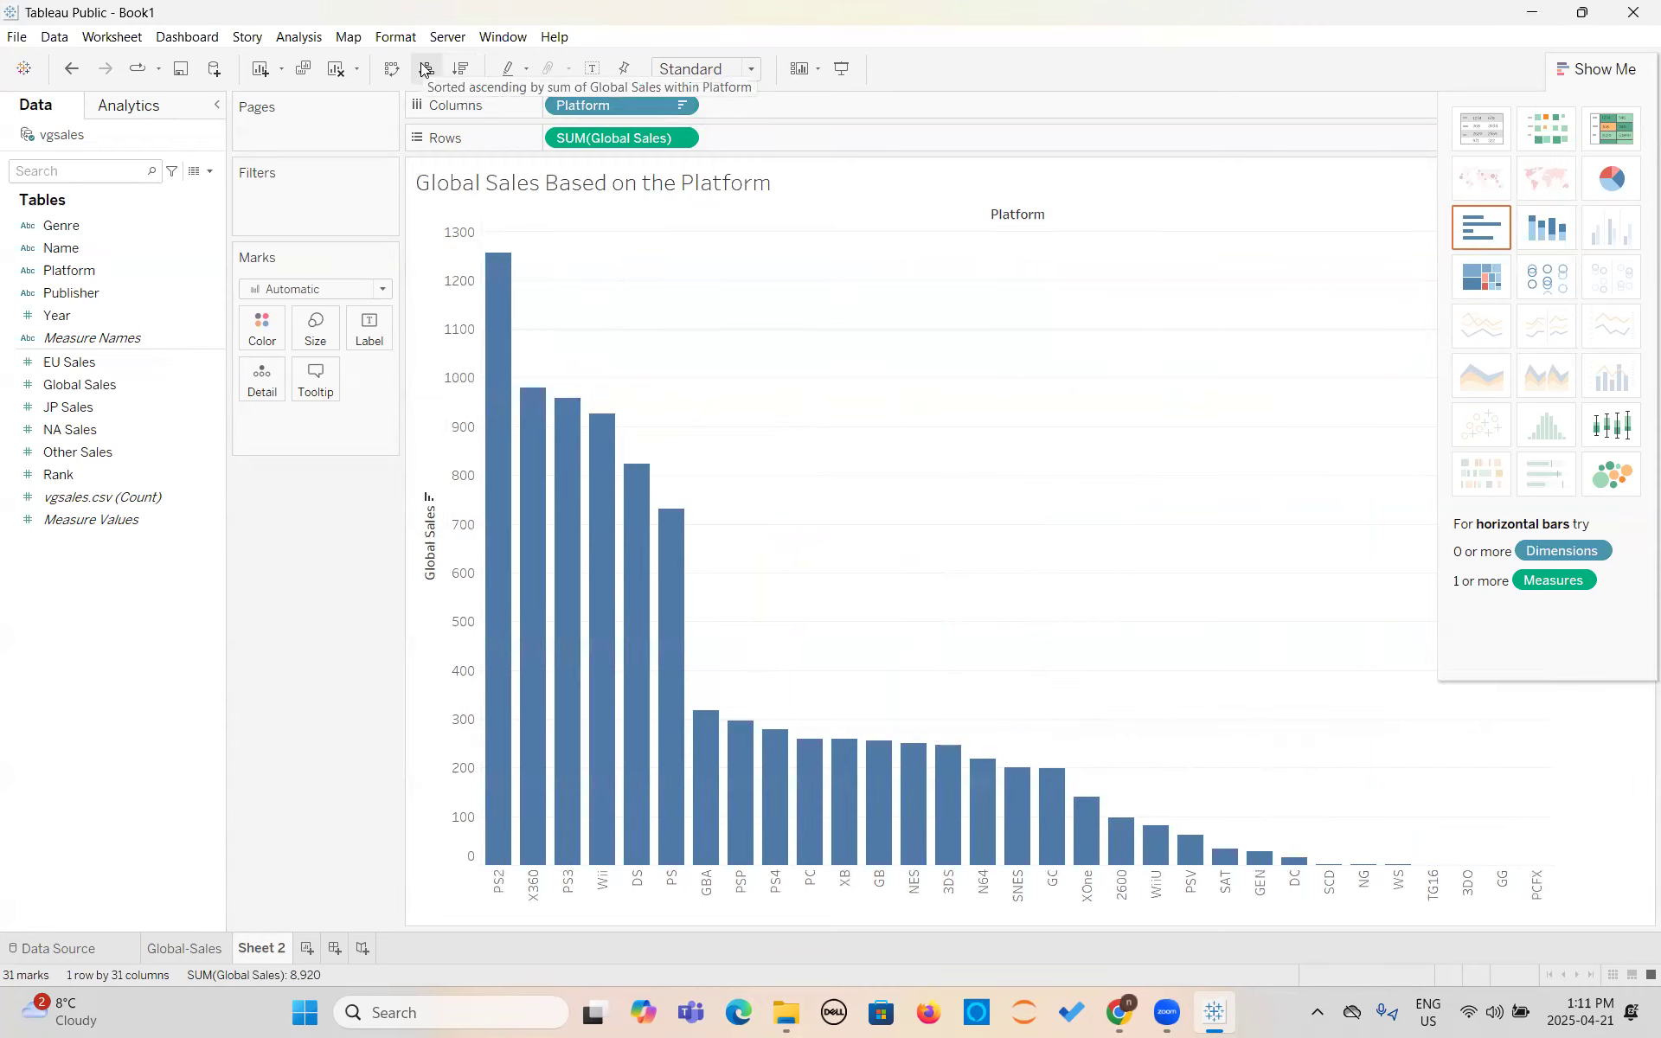
pyautogui.click(425, 70)
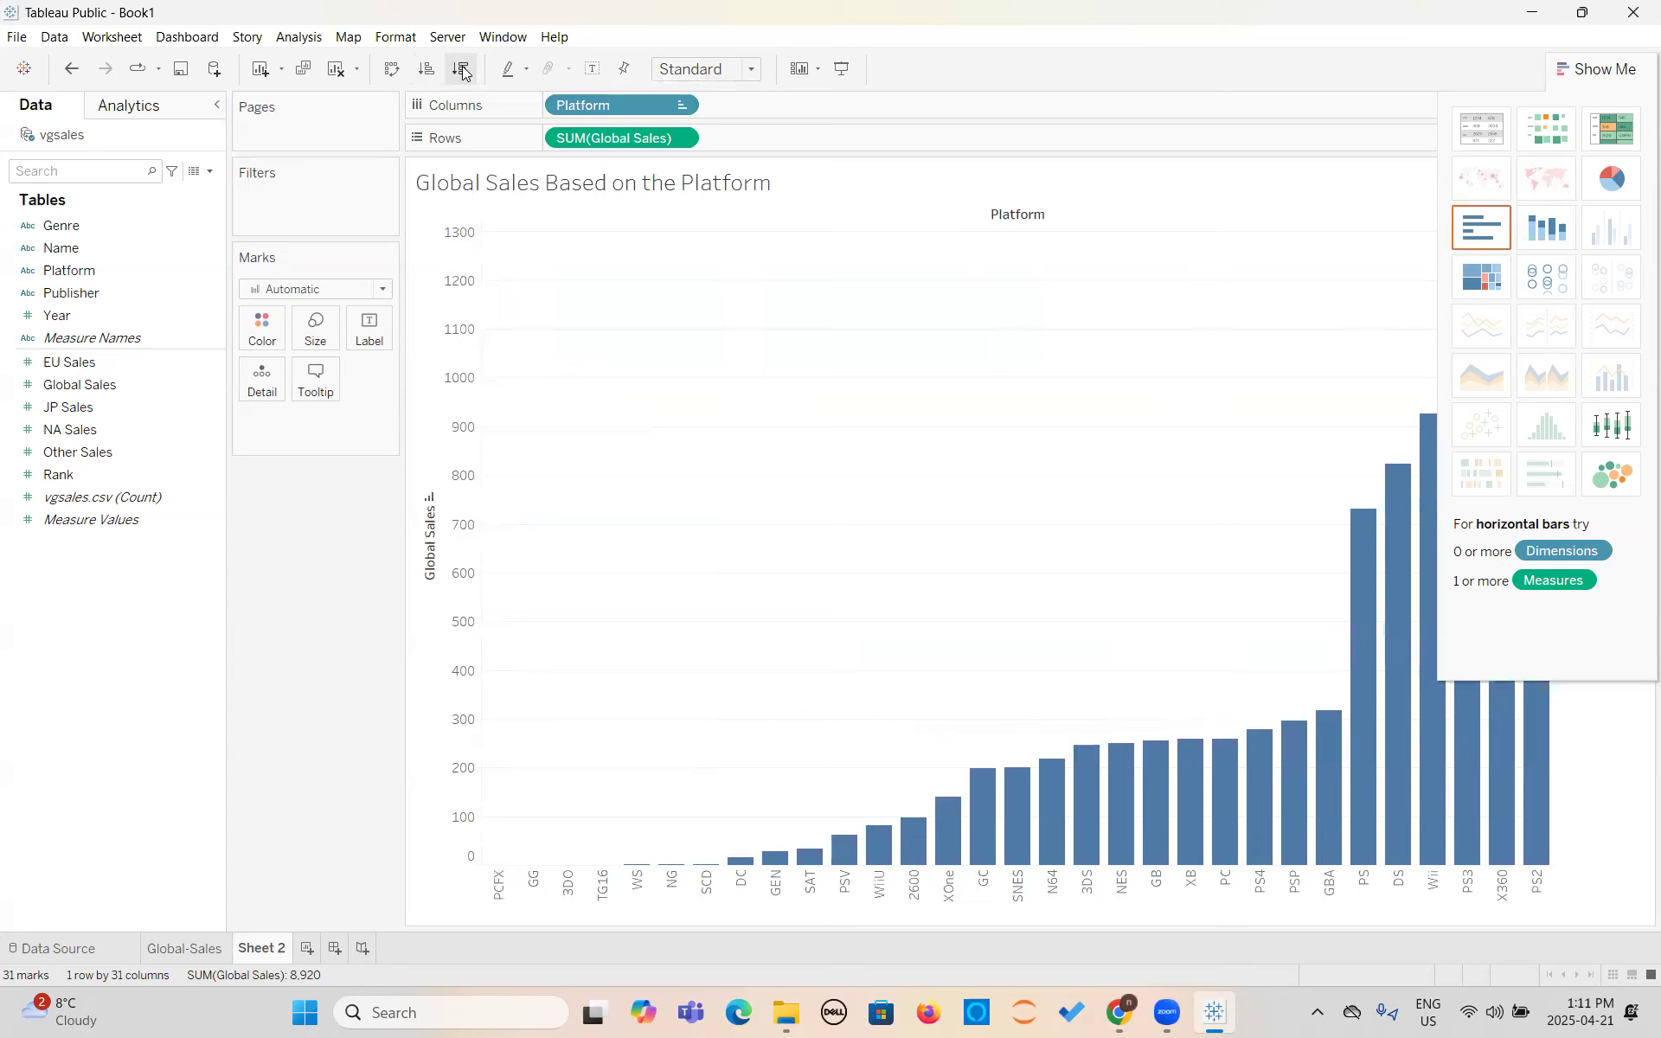
pyautogui.click(462, 70)
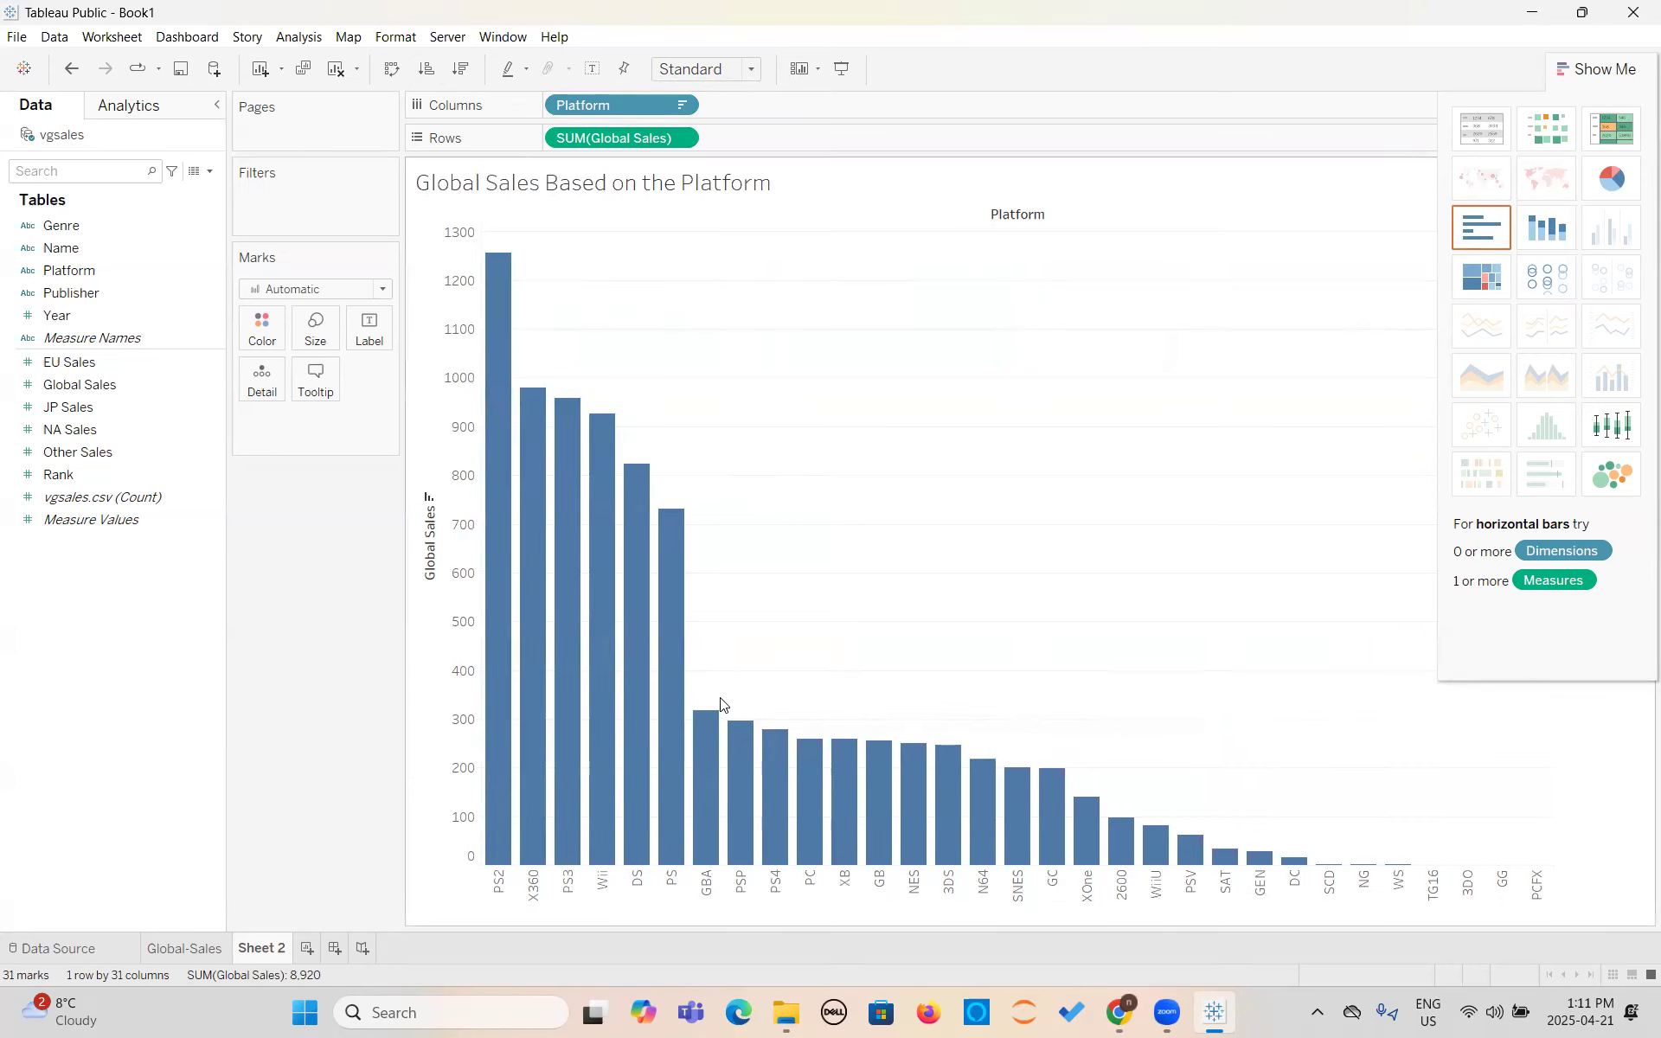
pyautogui.moveTo(499, 372)
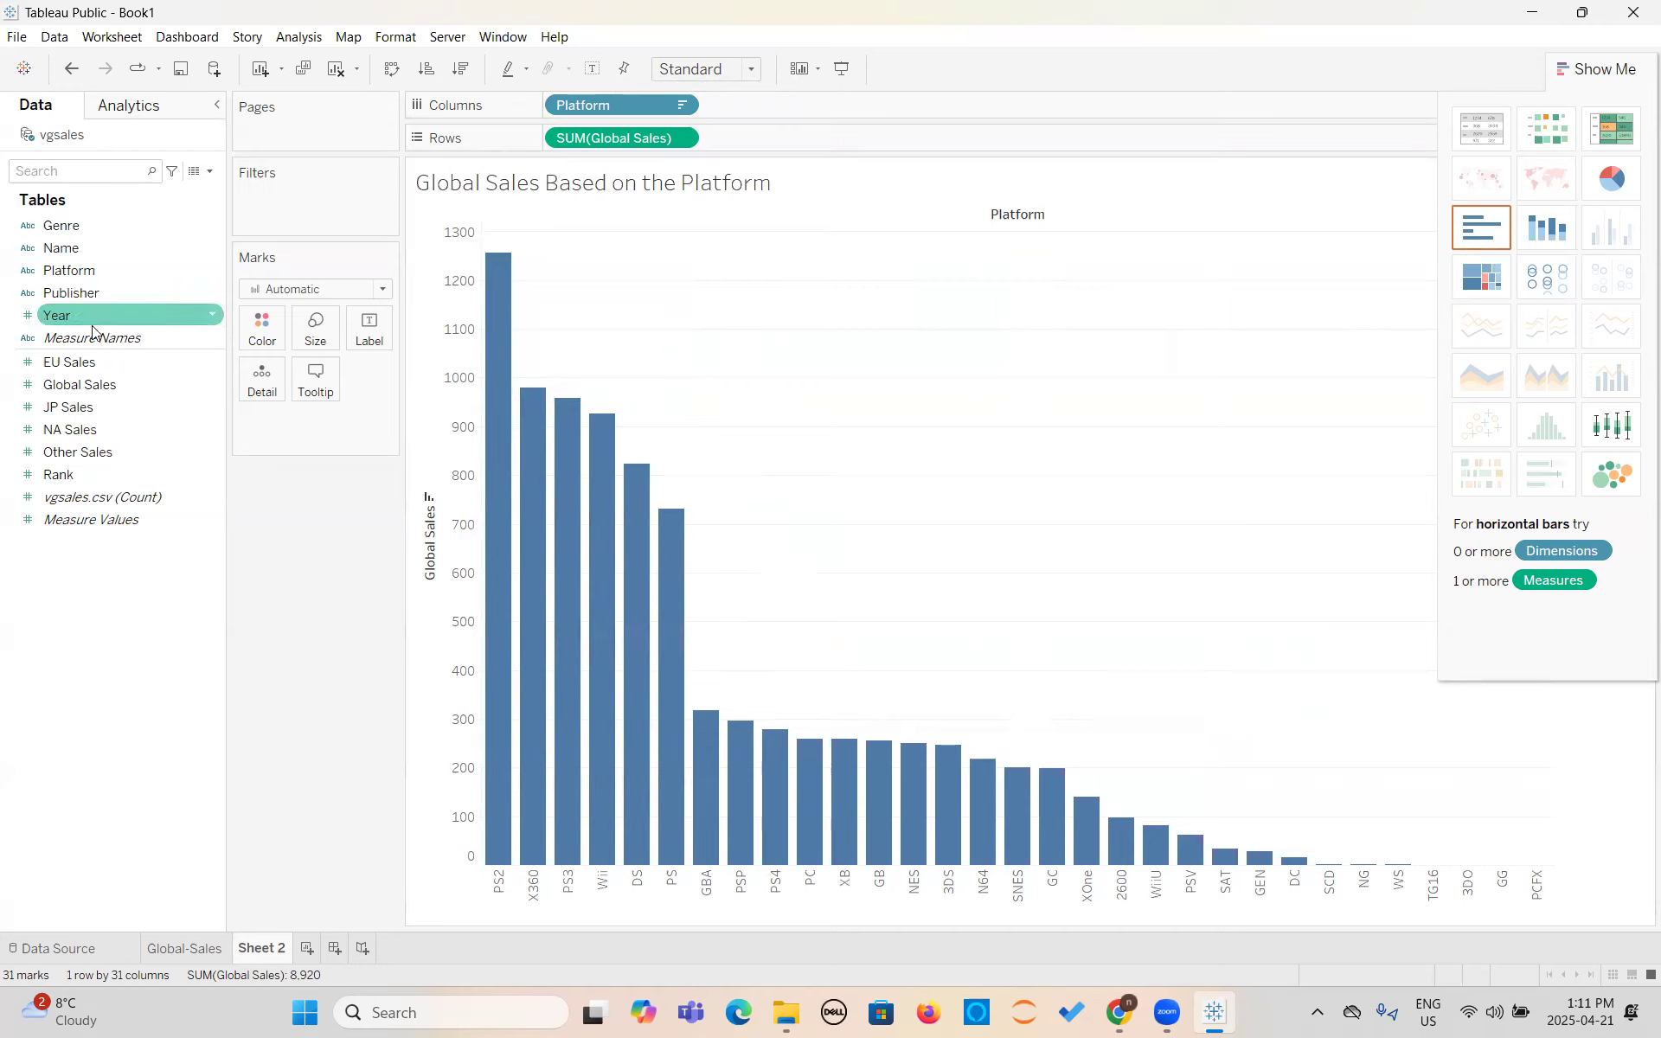
# - Color the bars by Platform and close the chart type suggestions
pyautogui.moveTo(75, 270); pyautogui.dragTo(277, 421)
pyautogui.click(254, 422)
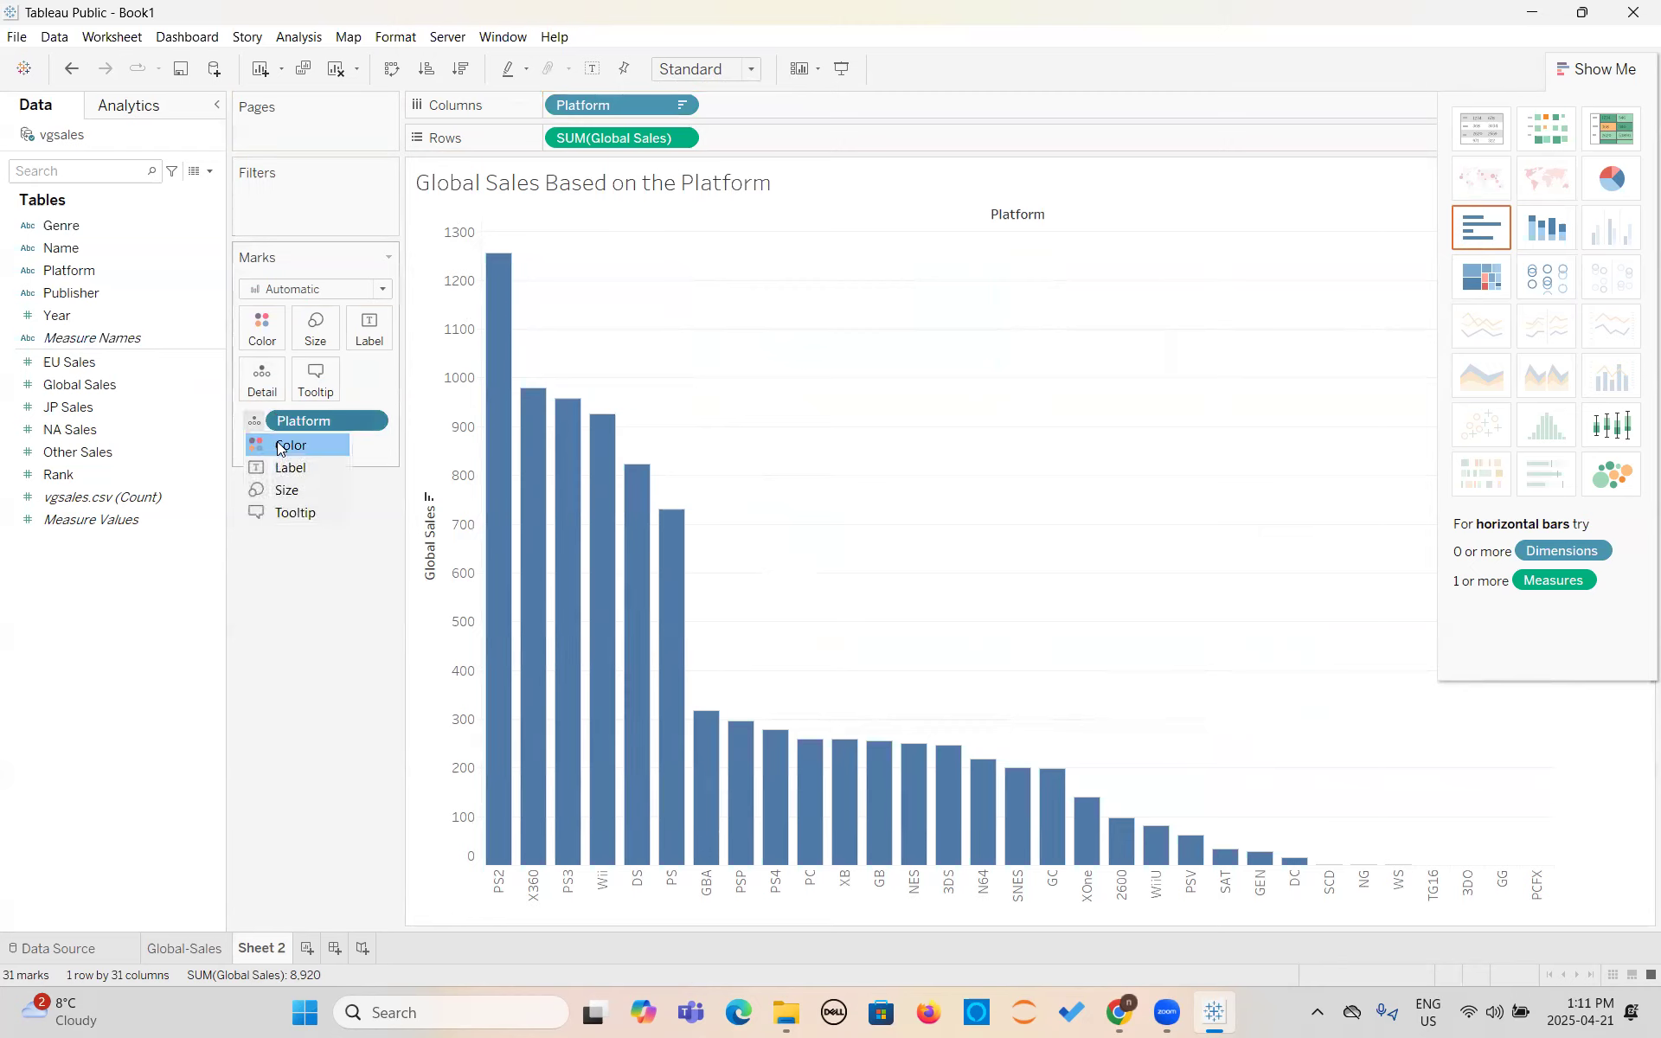
pyautogui.click(277, 445)
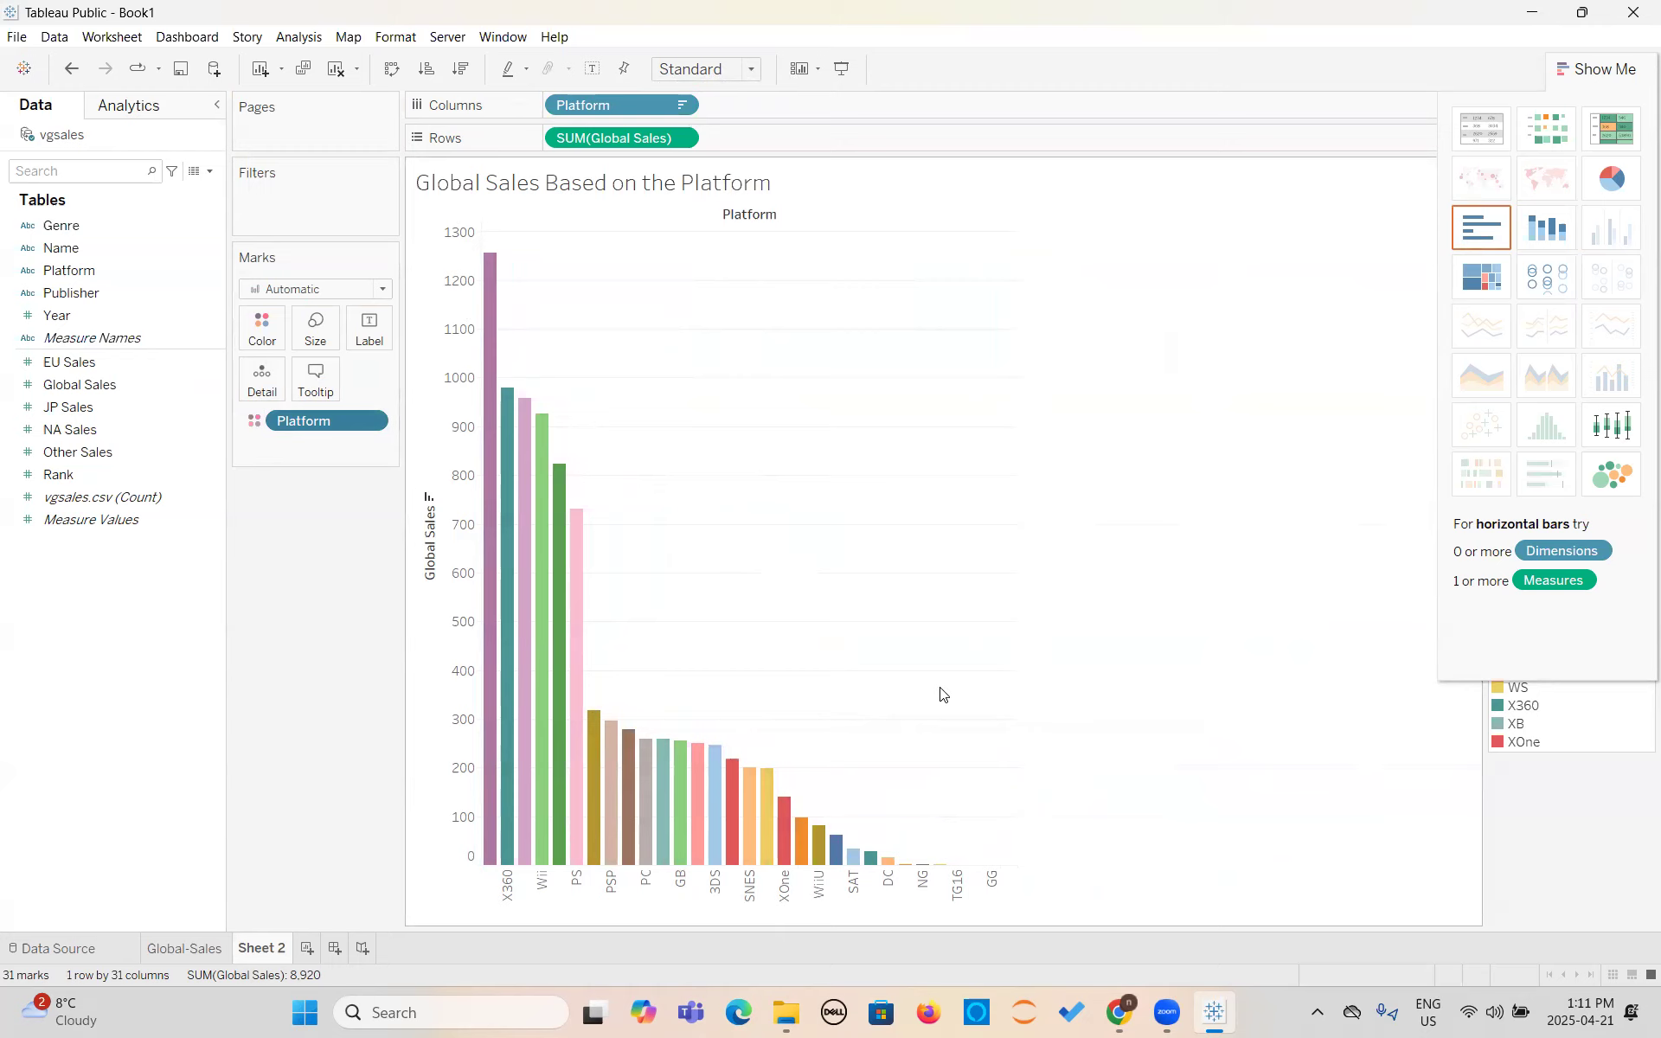
pyautogui.click(1599, 72)
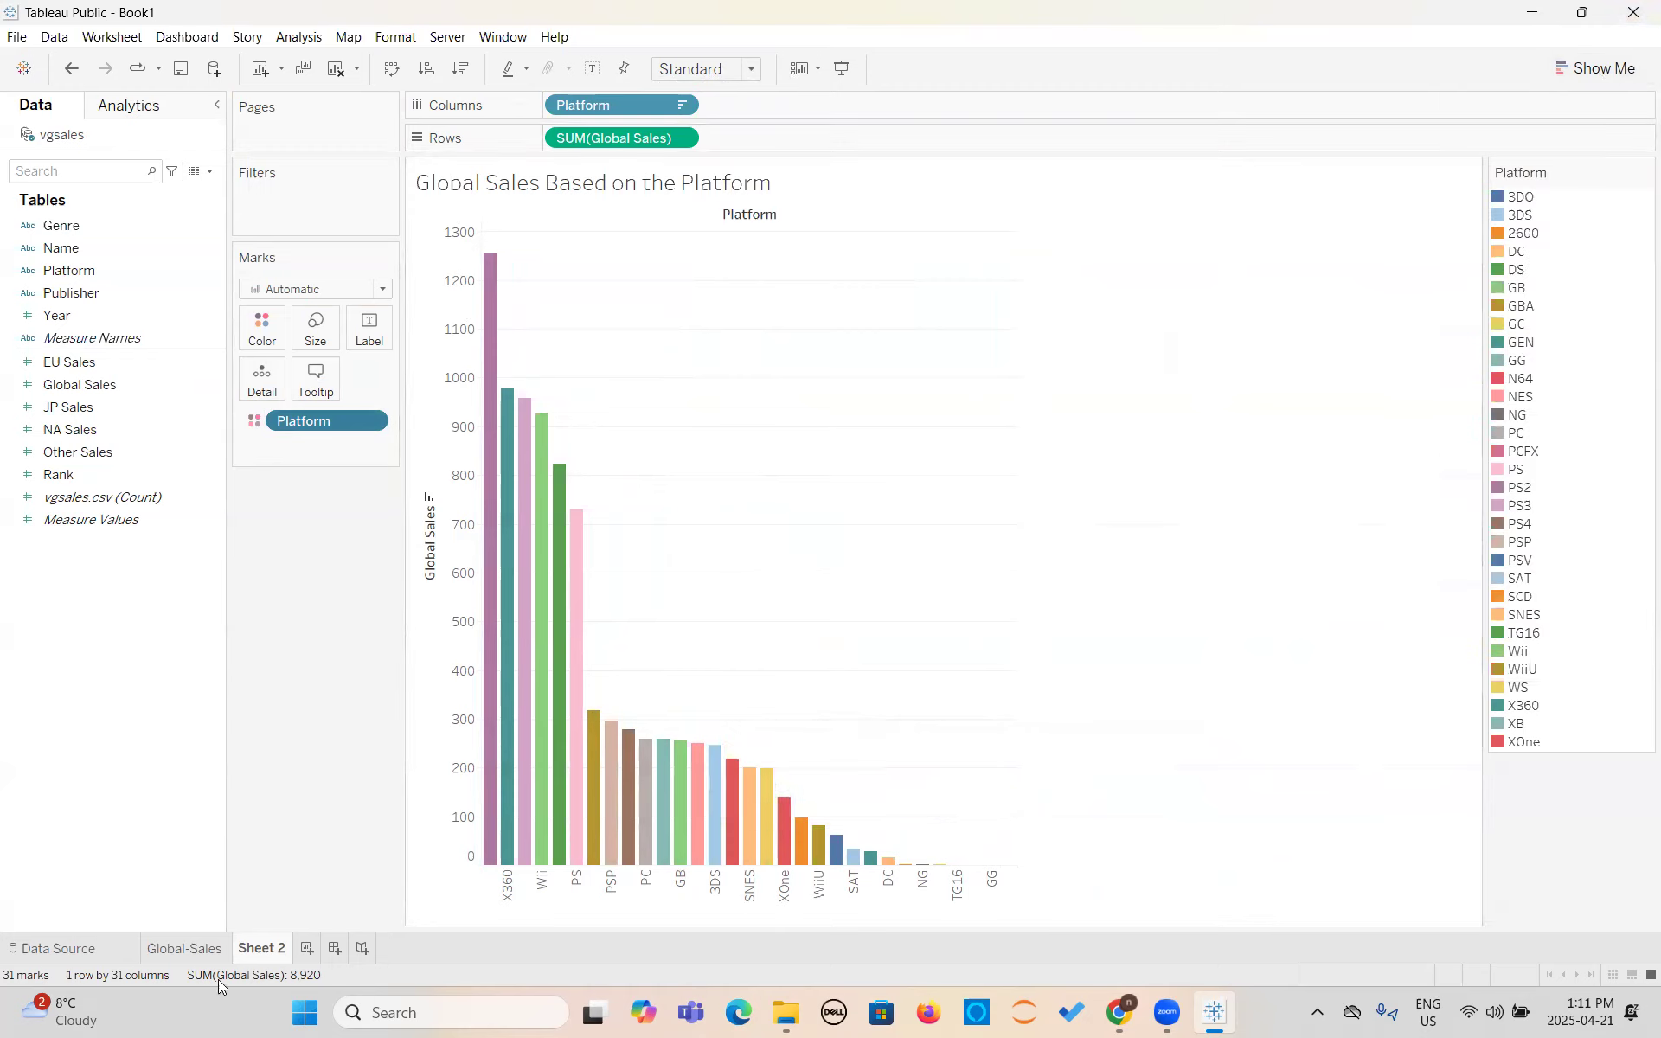
# - Create a new dashboard and set its size to Automatic
pyautogui.click(335, 950)
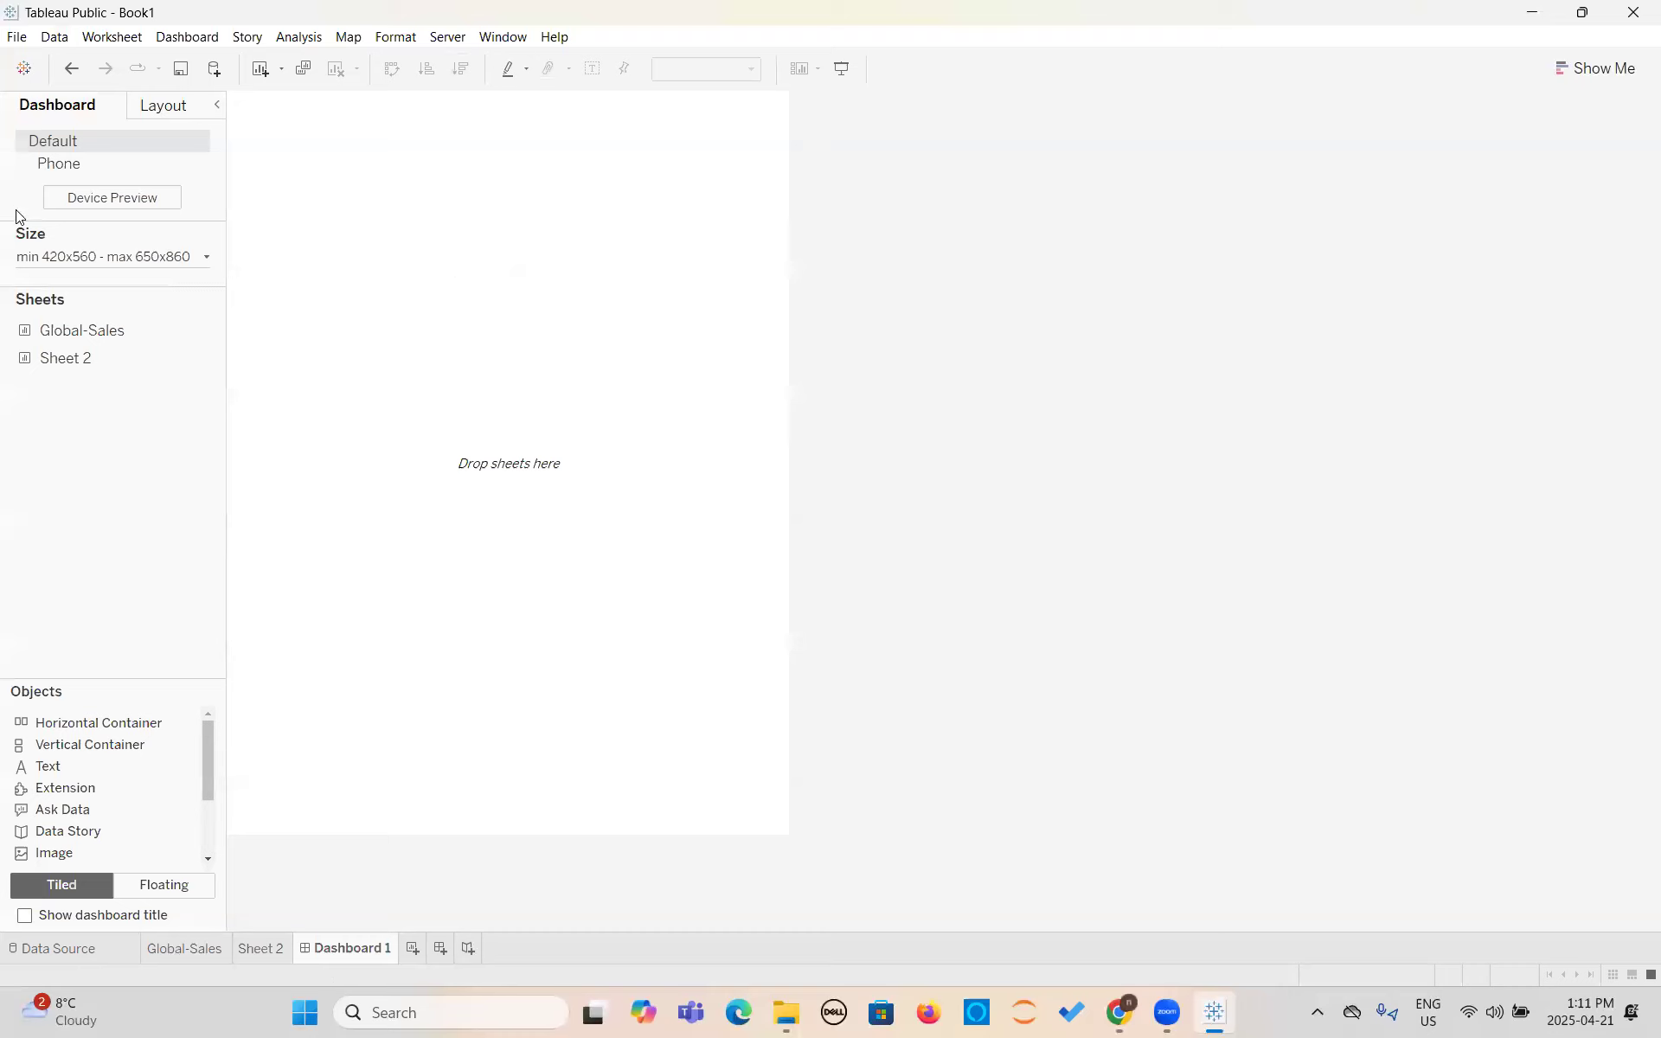
pyautogui.click(204, 257)
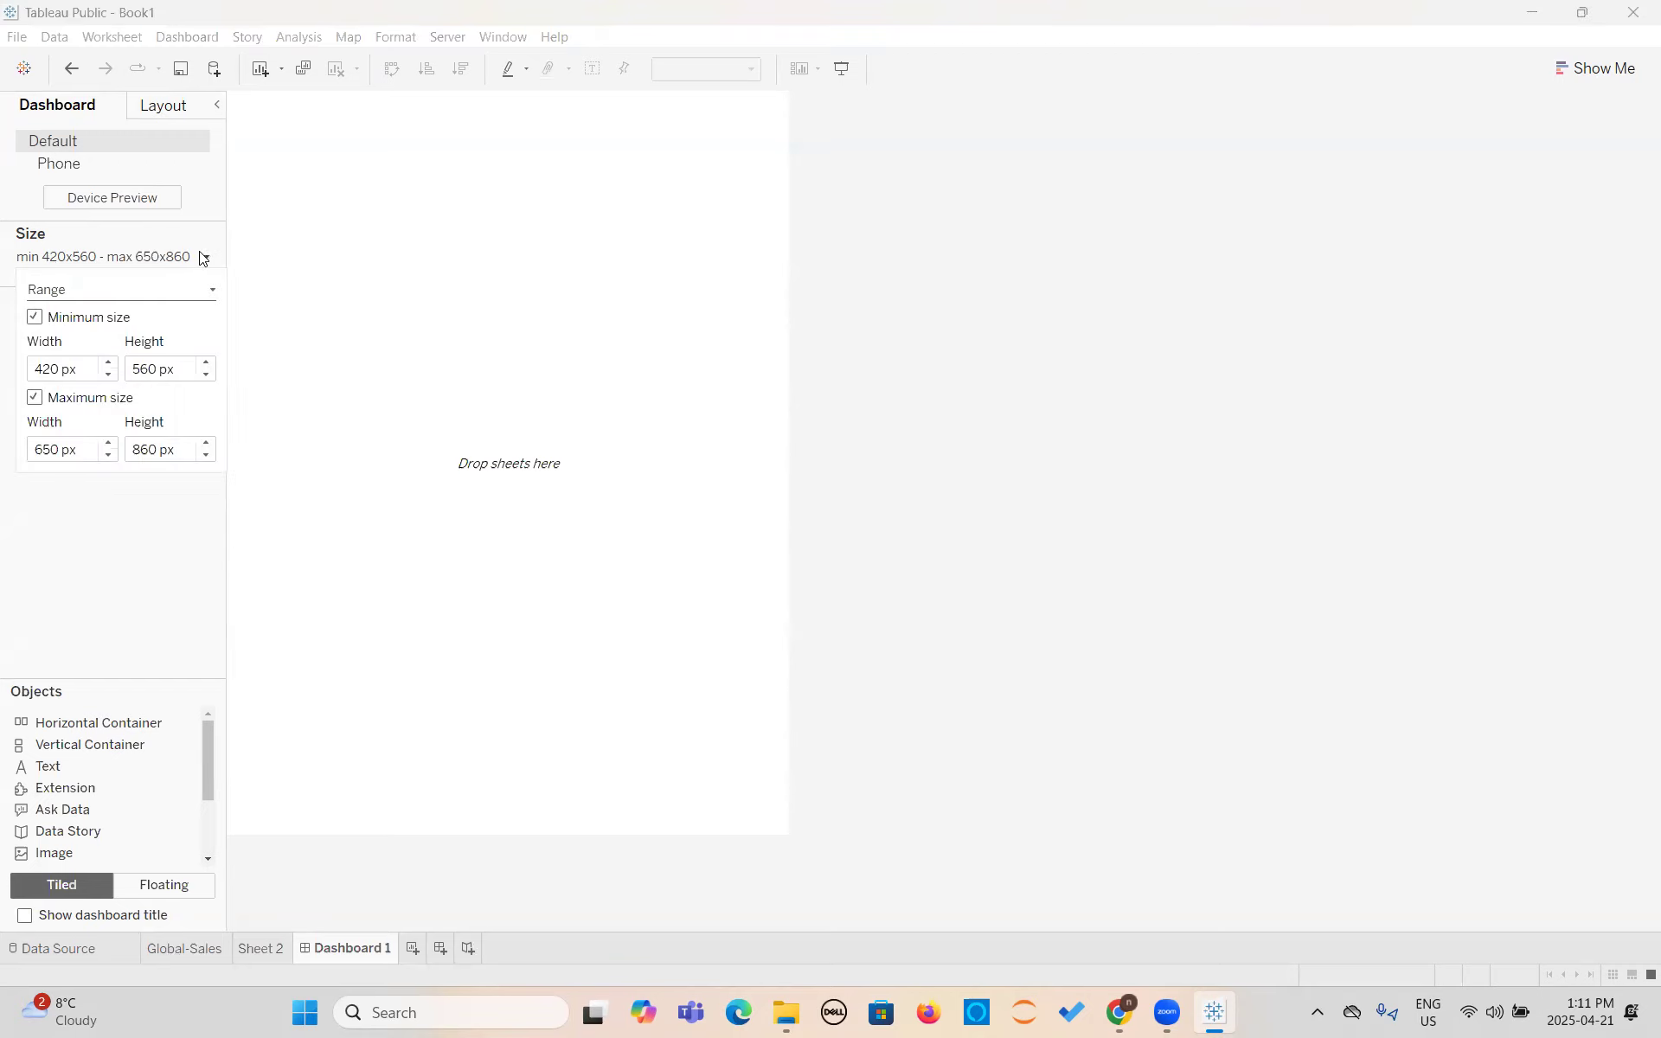
pyautogui.click(94, 291)
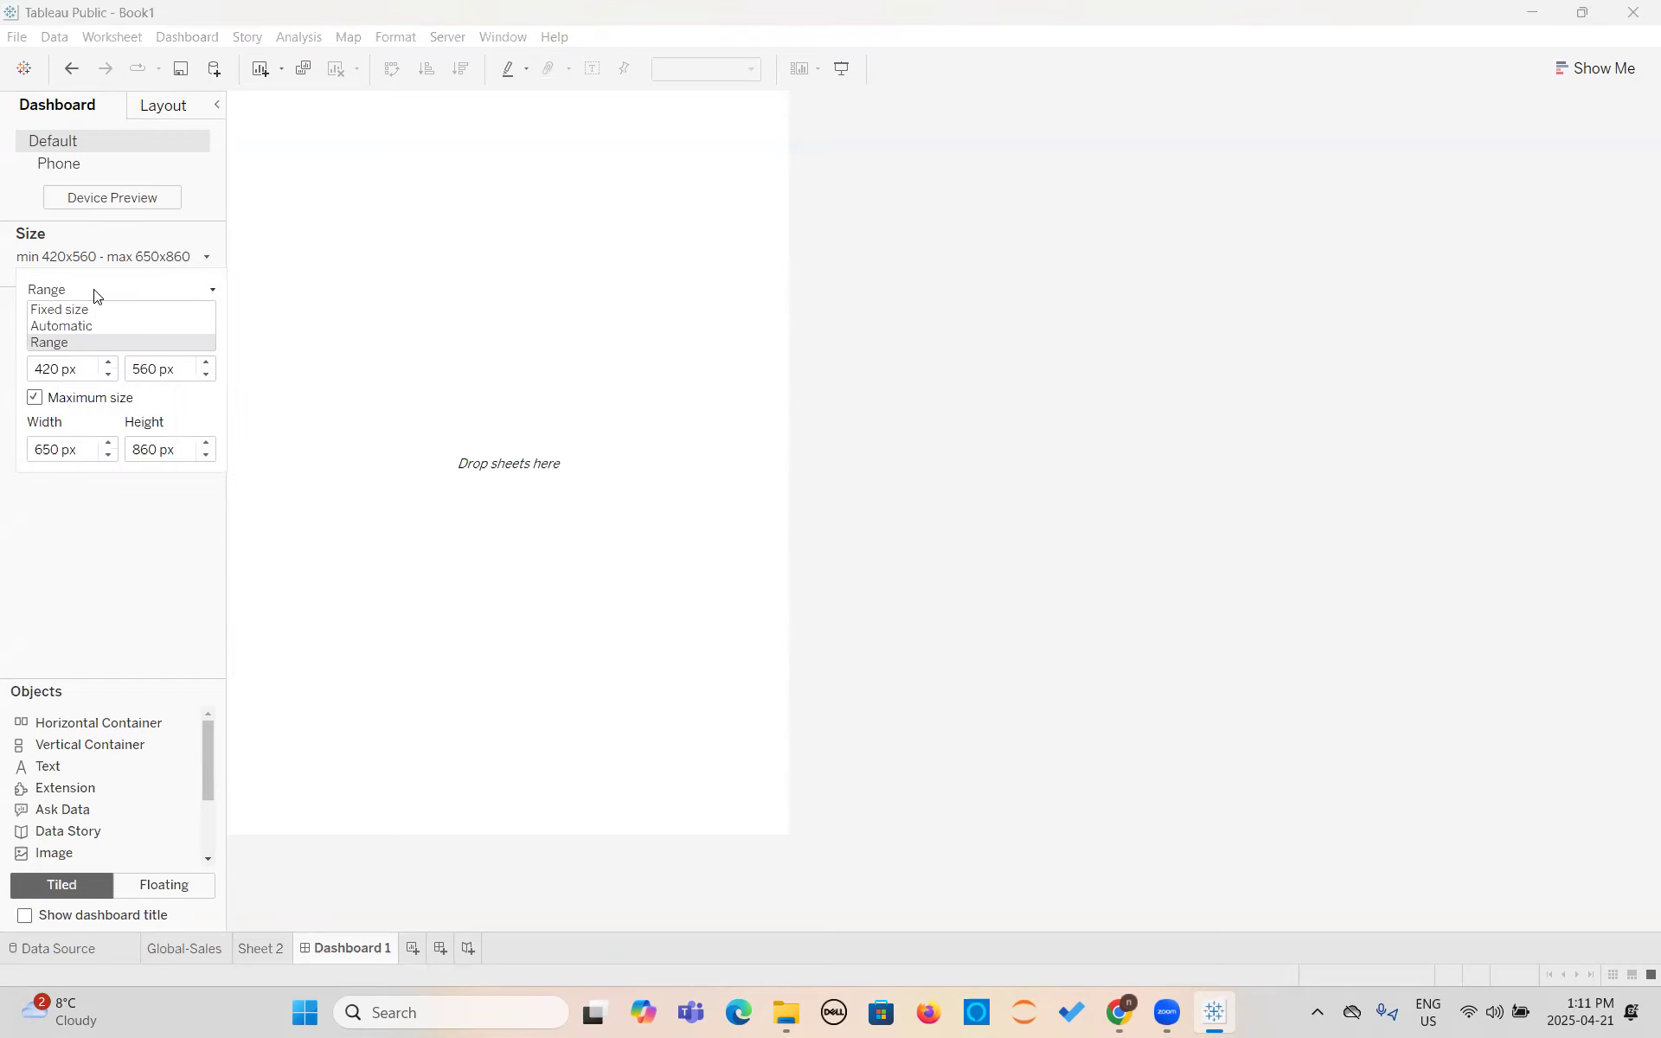
pyautogui.click(52, 327)
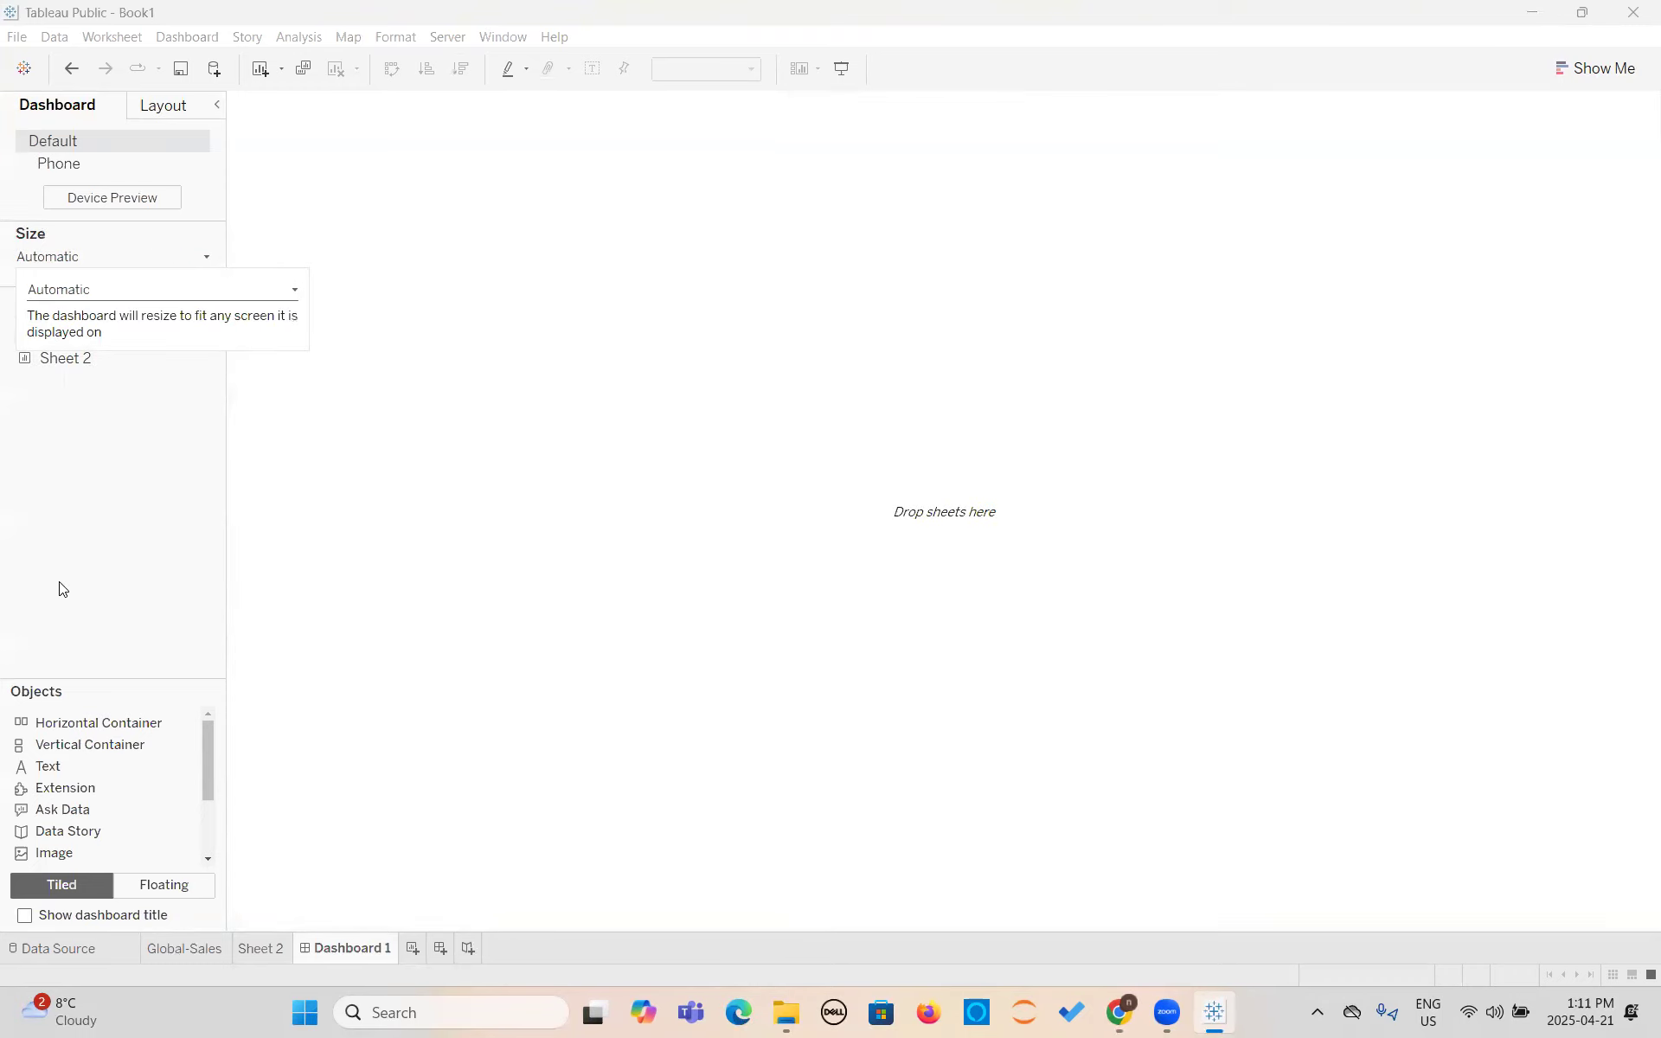
pyautogui.click(503, 589)
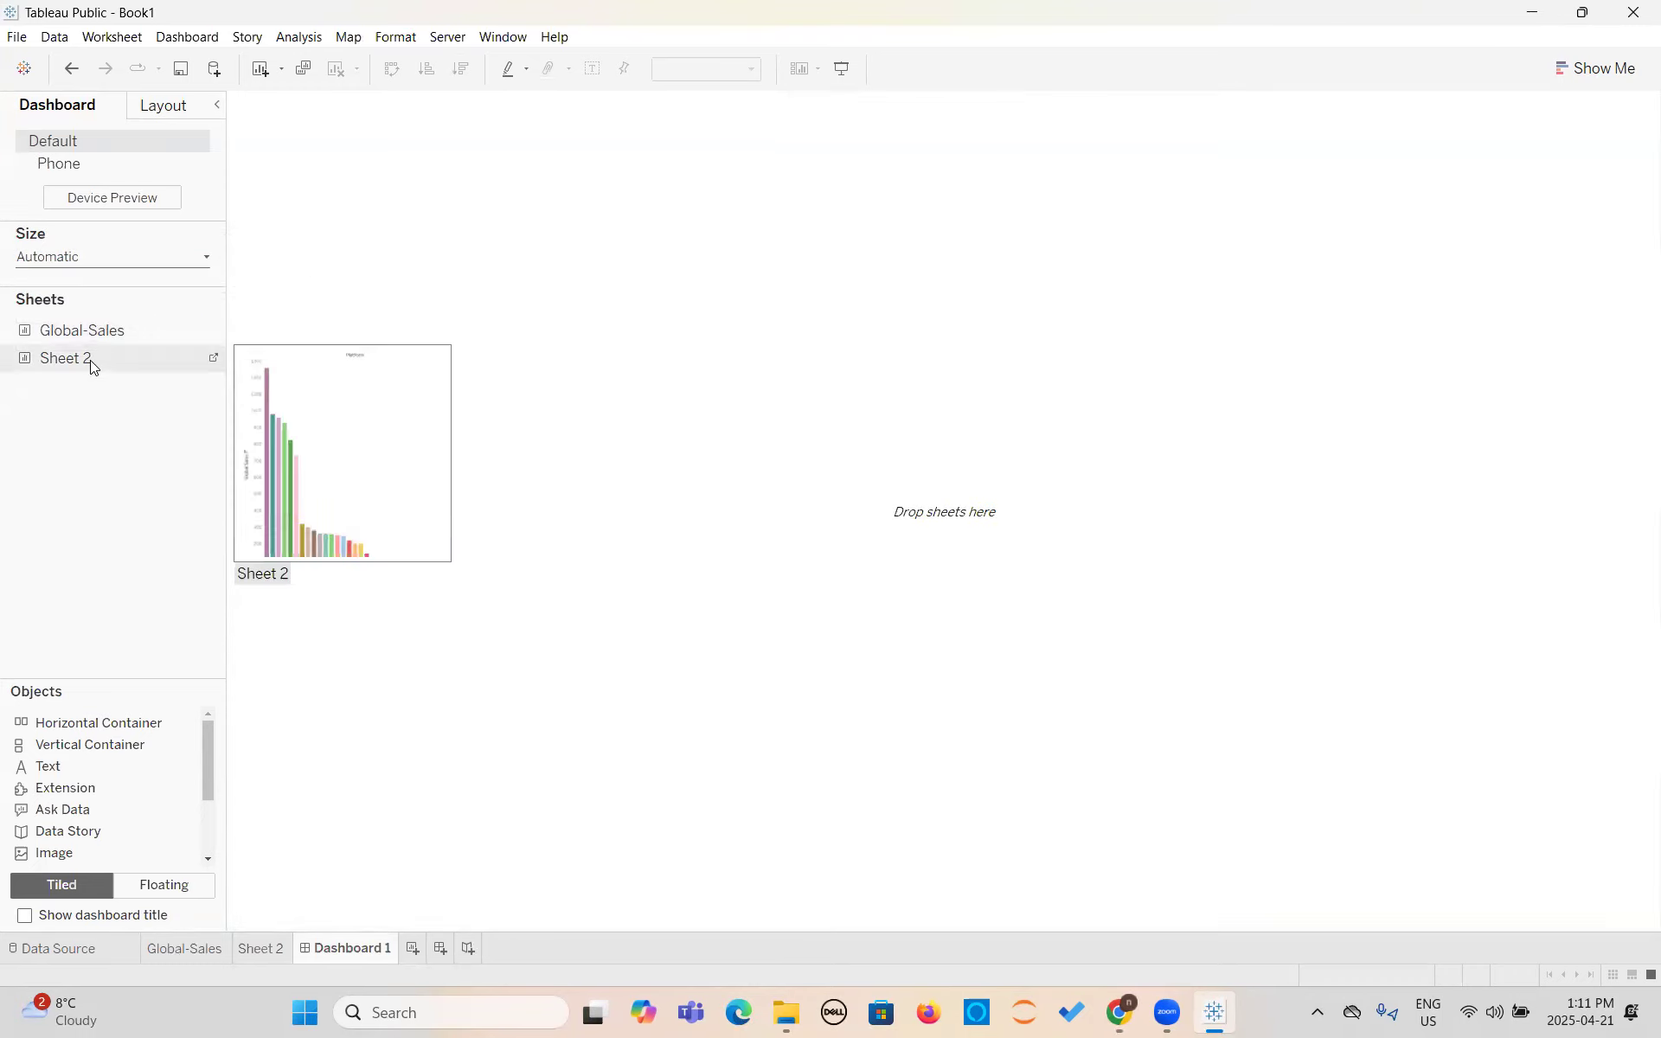
# - Add the Global-Sales sheet to the dashboard and place Sheet 2 above it
pyautogui.moveTo(90, 333)
pyautogui.moveTo(90, 333); pyautogui.dragTo(559, 247)
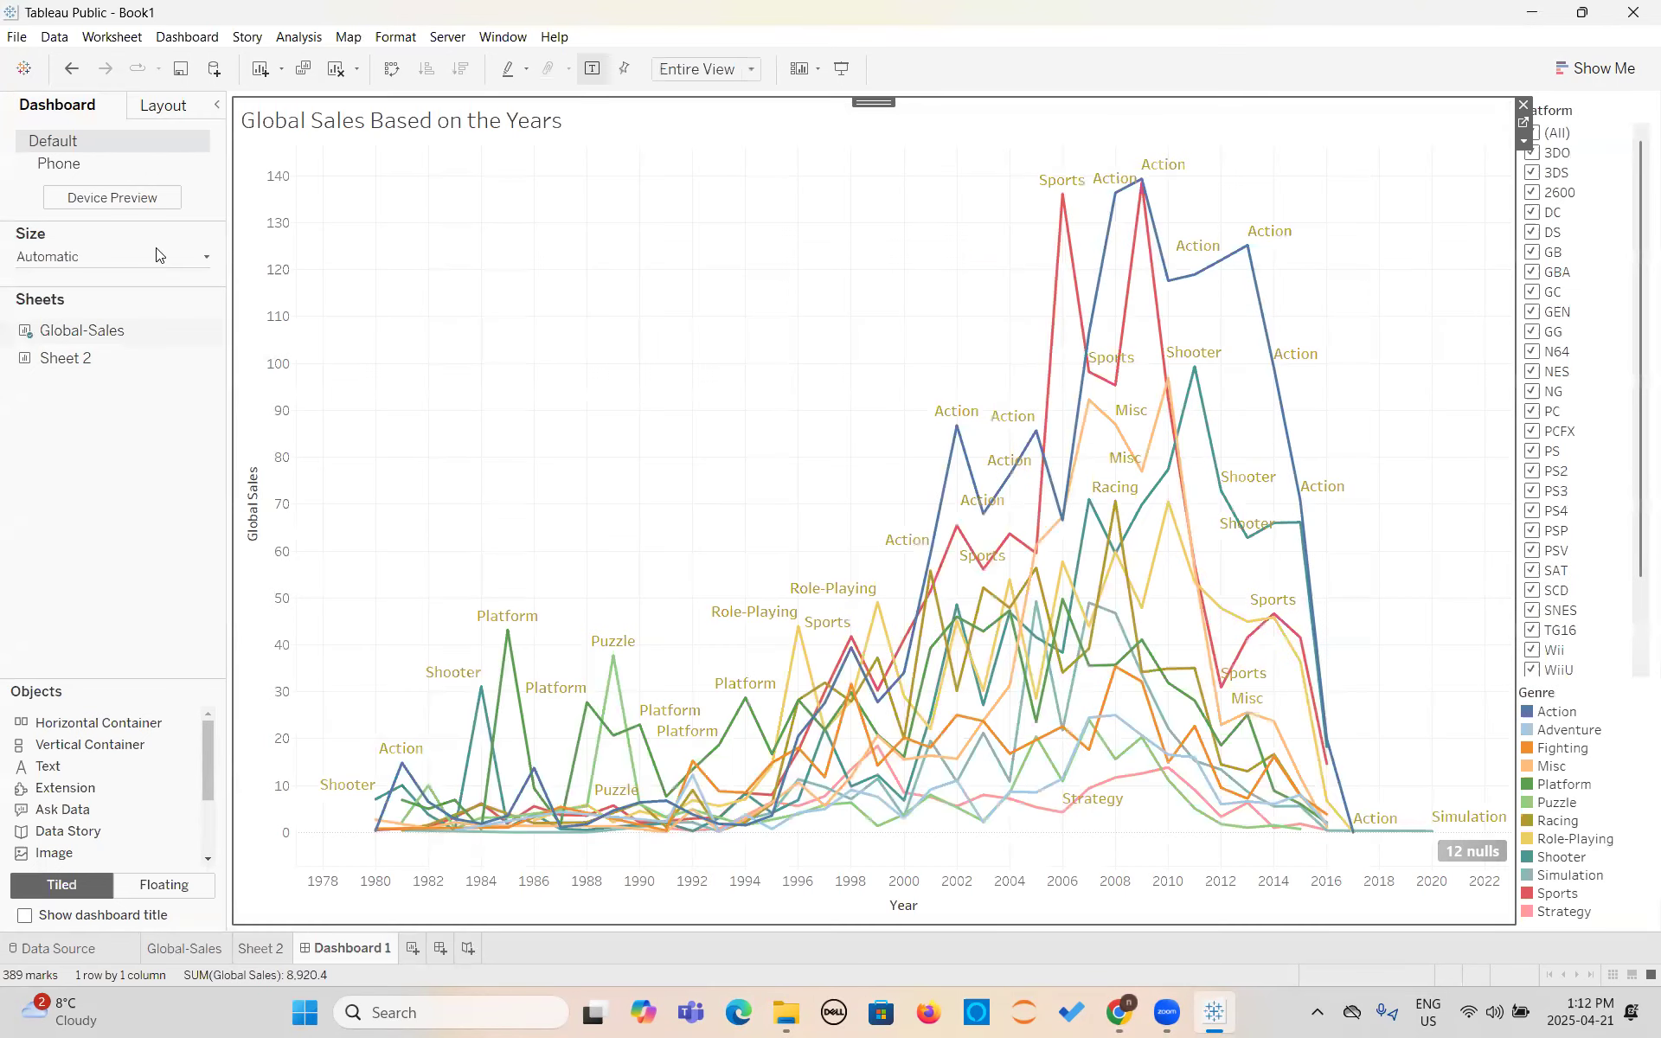
pyautogui.moveTo(69, 374)
pyautogui.moveTo(70, 369); pyautogui.dragTo(940, 202)
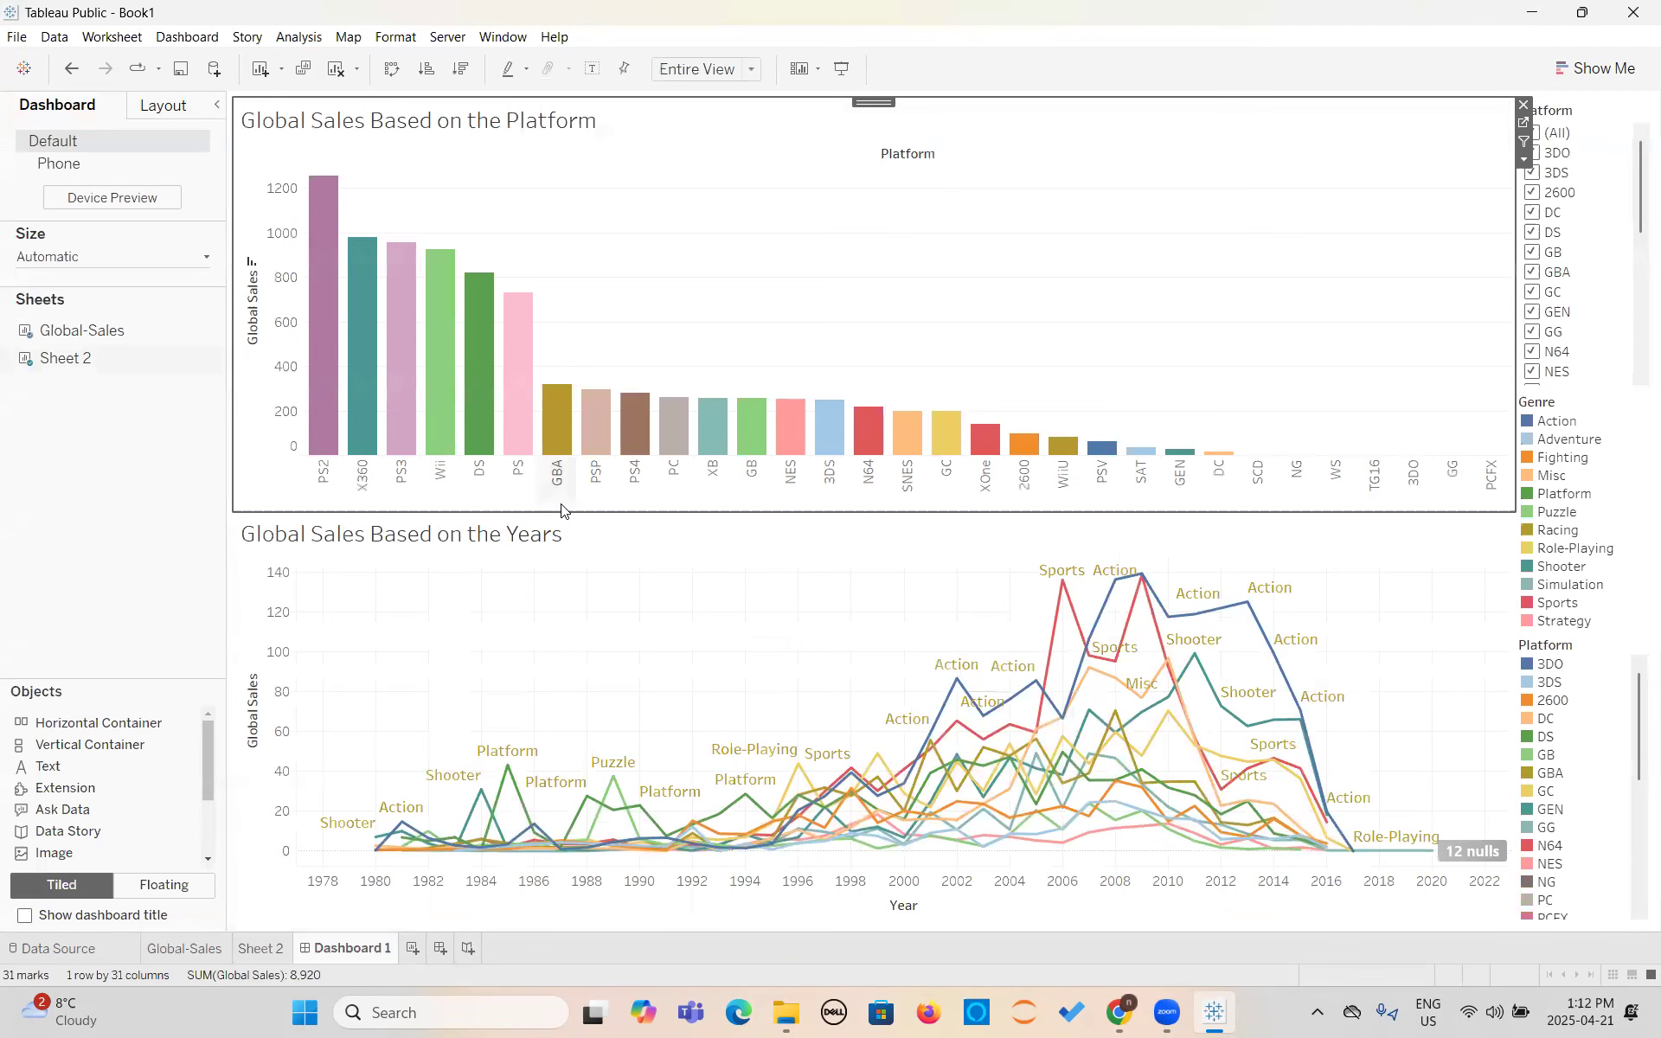
pyautogui.moveTo(475, 824)
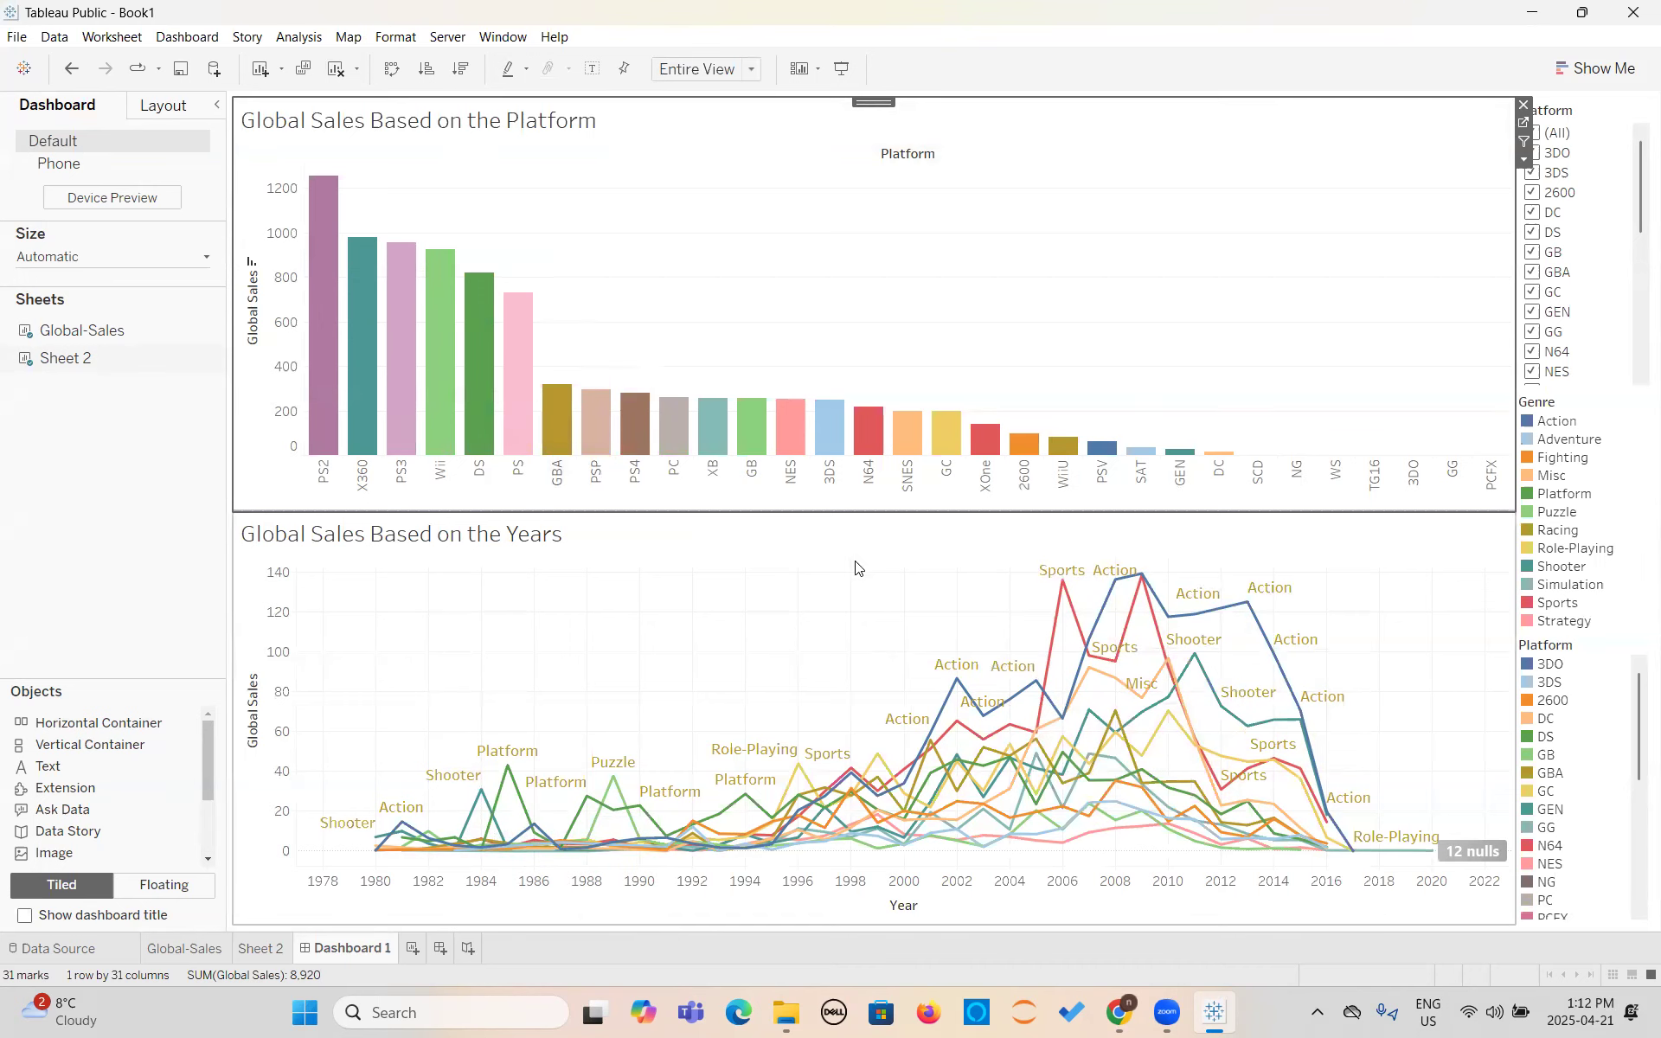
# - Show the dashboard in presentation mode, highlight platforms GB and 3DS through the color legend, and clear the highlight
pyautogui.click(844, 71)
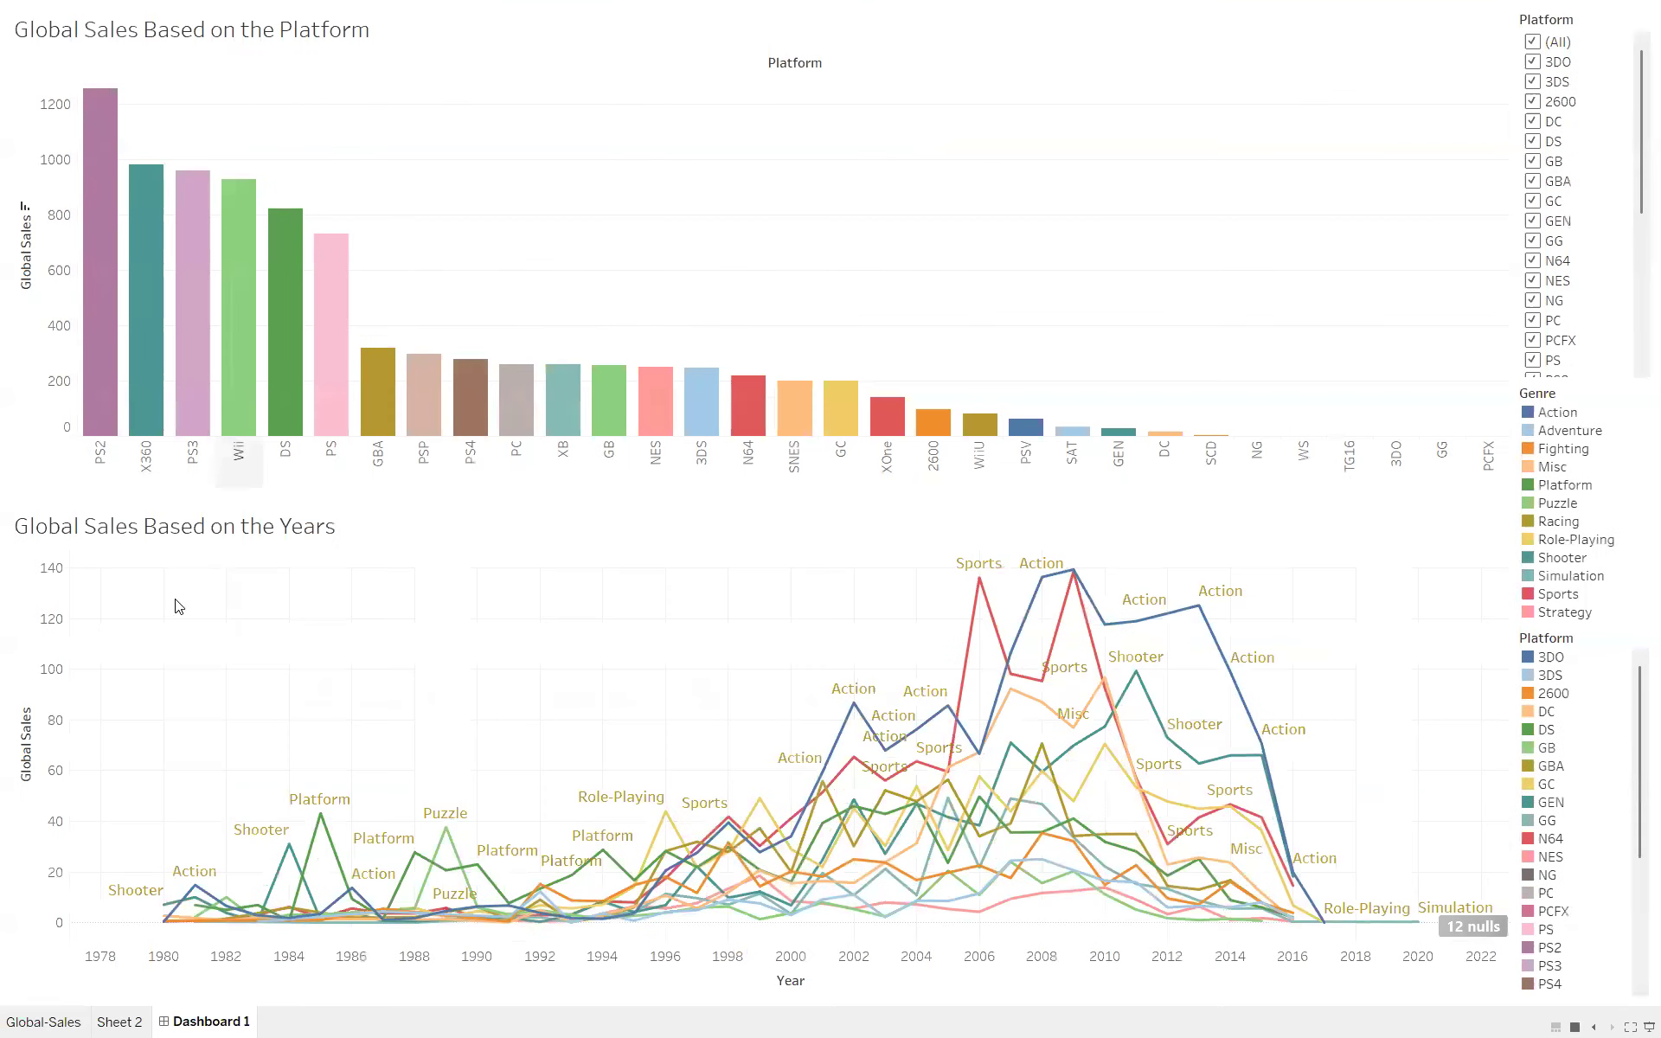
pyautogui.click(1544, 750)
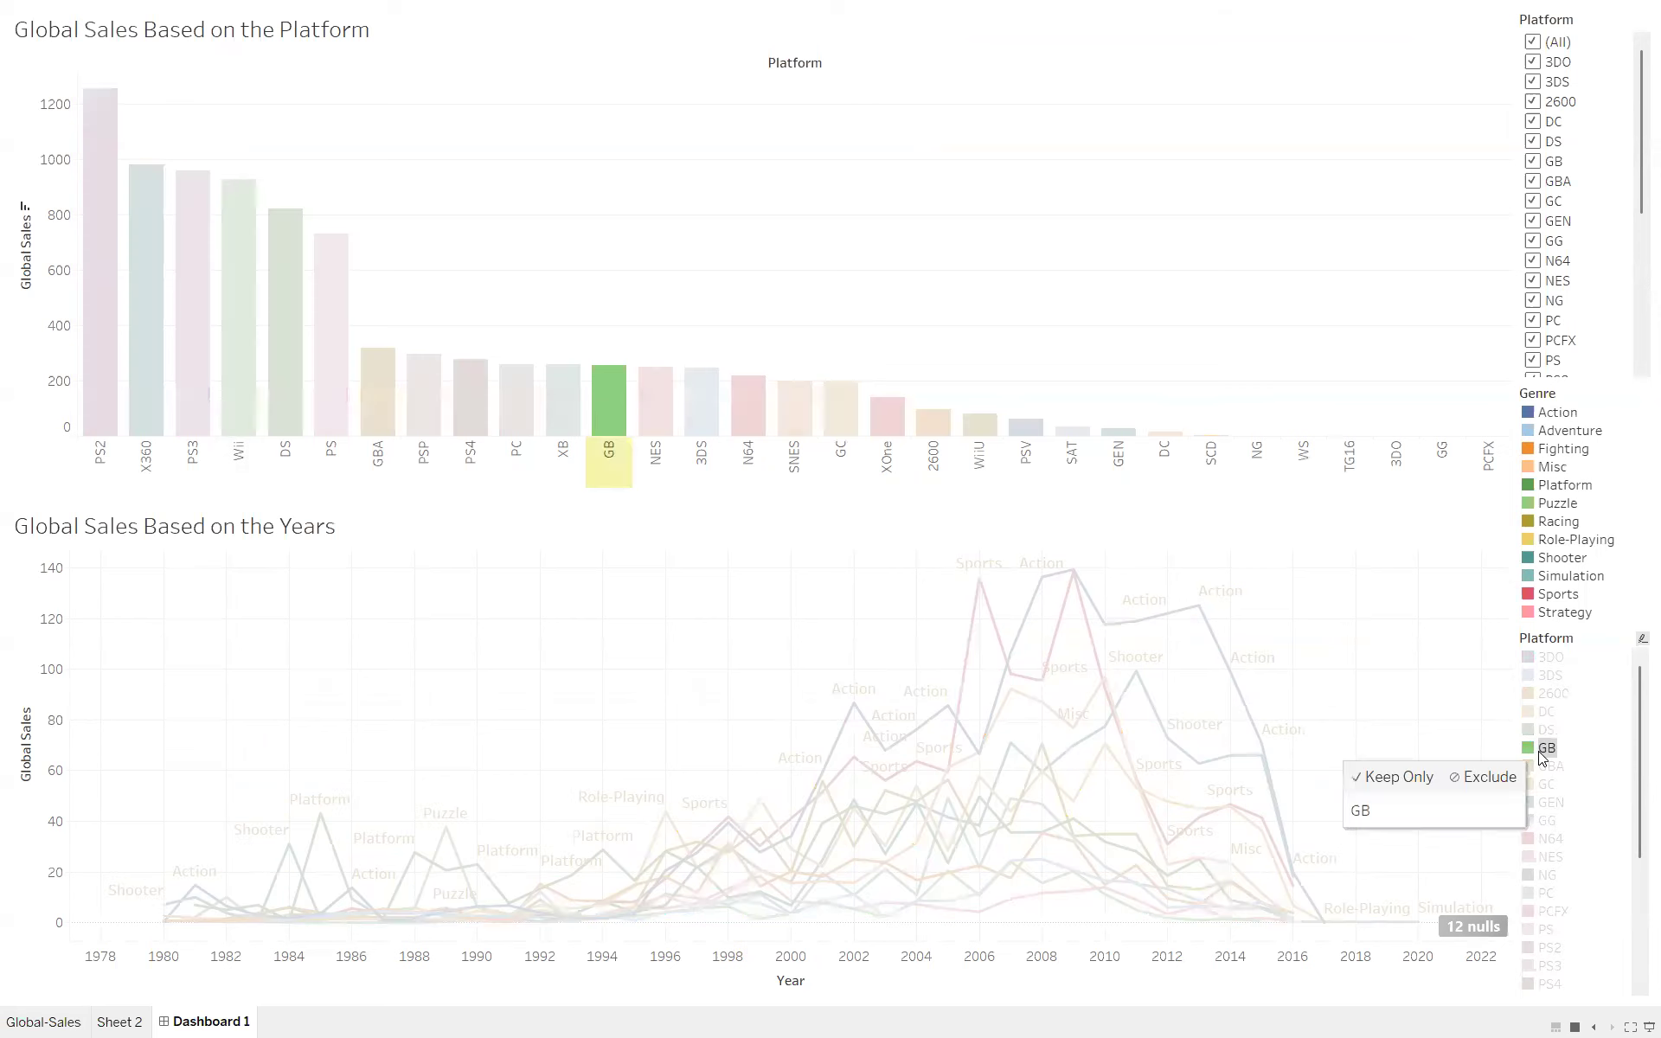
pyautogui.click(1547, 675)
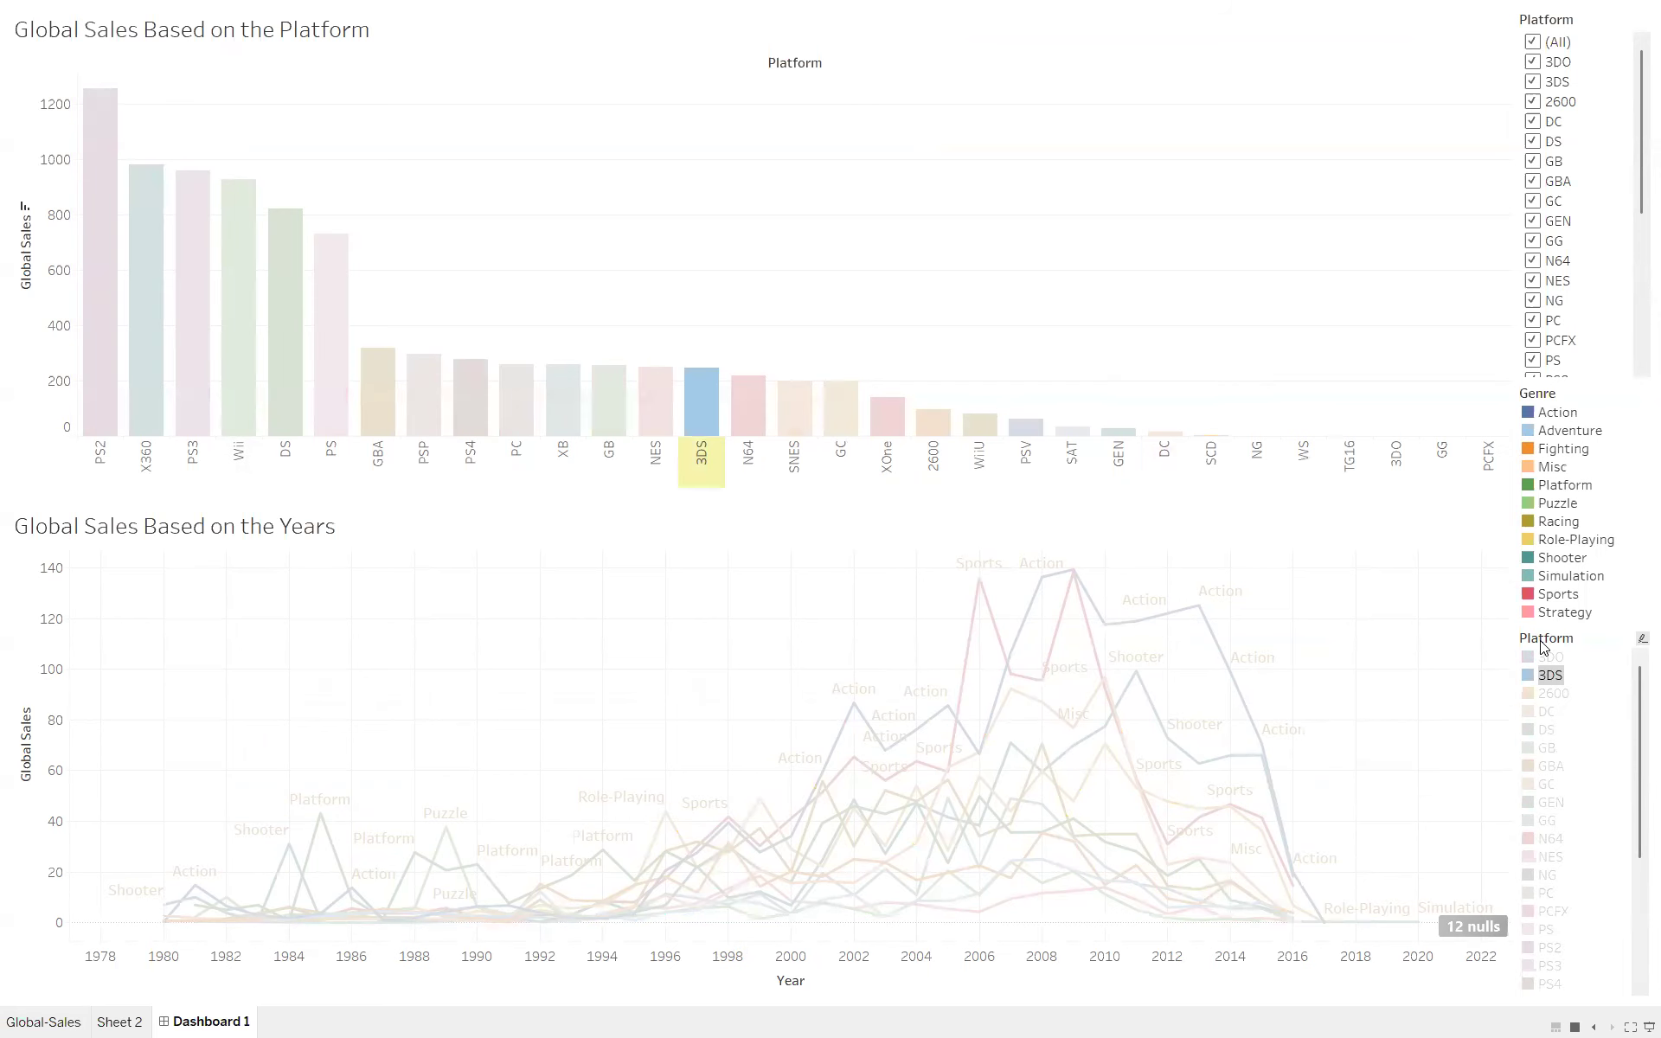
pyautogui.click(1546, 678)
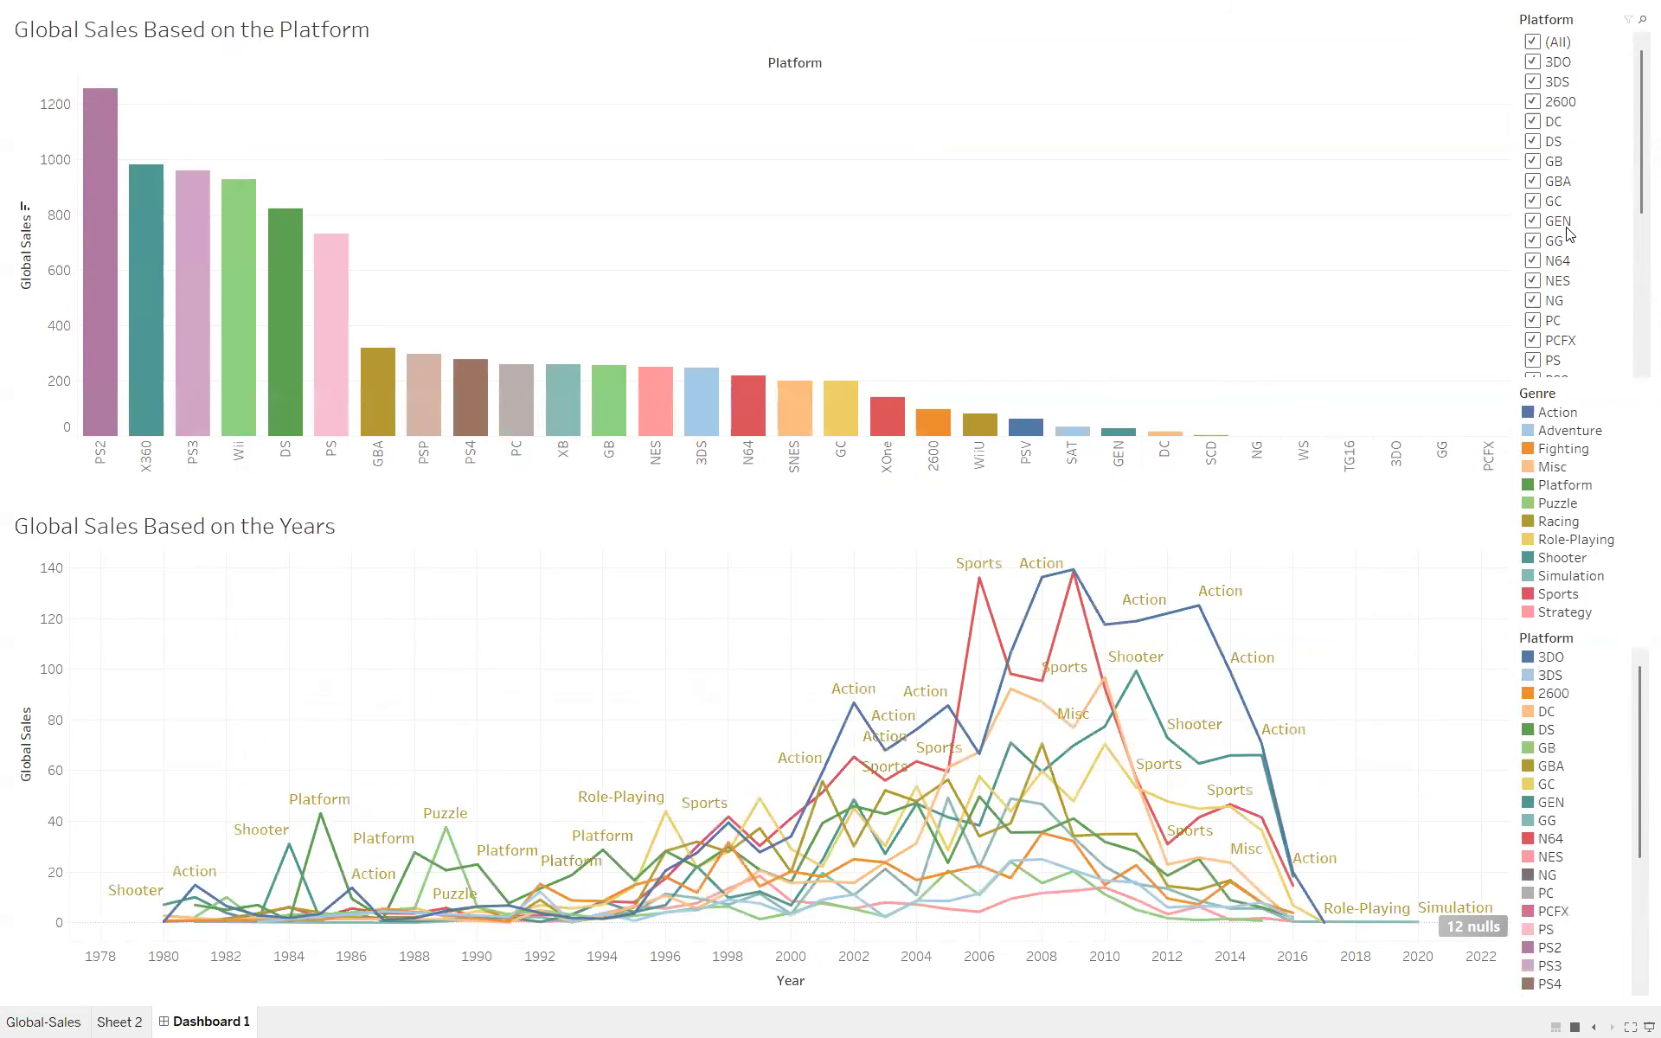
# - Try excluding platforms GBA, GB and DS from the yearly sales chart, and restore all platforms
pyautogui.doubleClick(1532, 224)
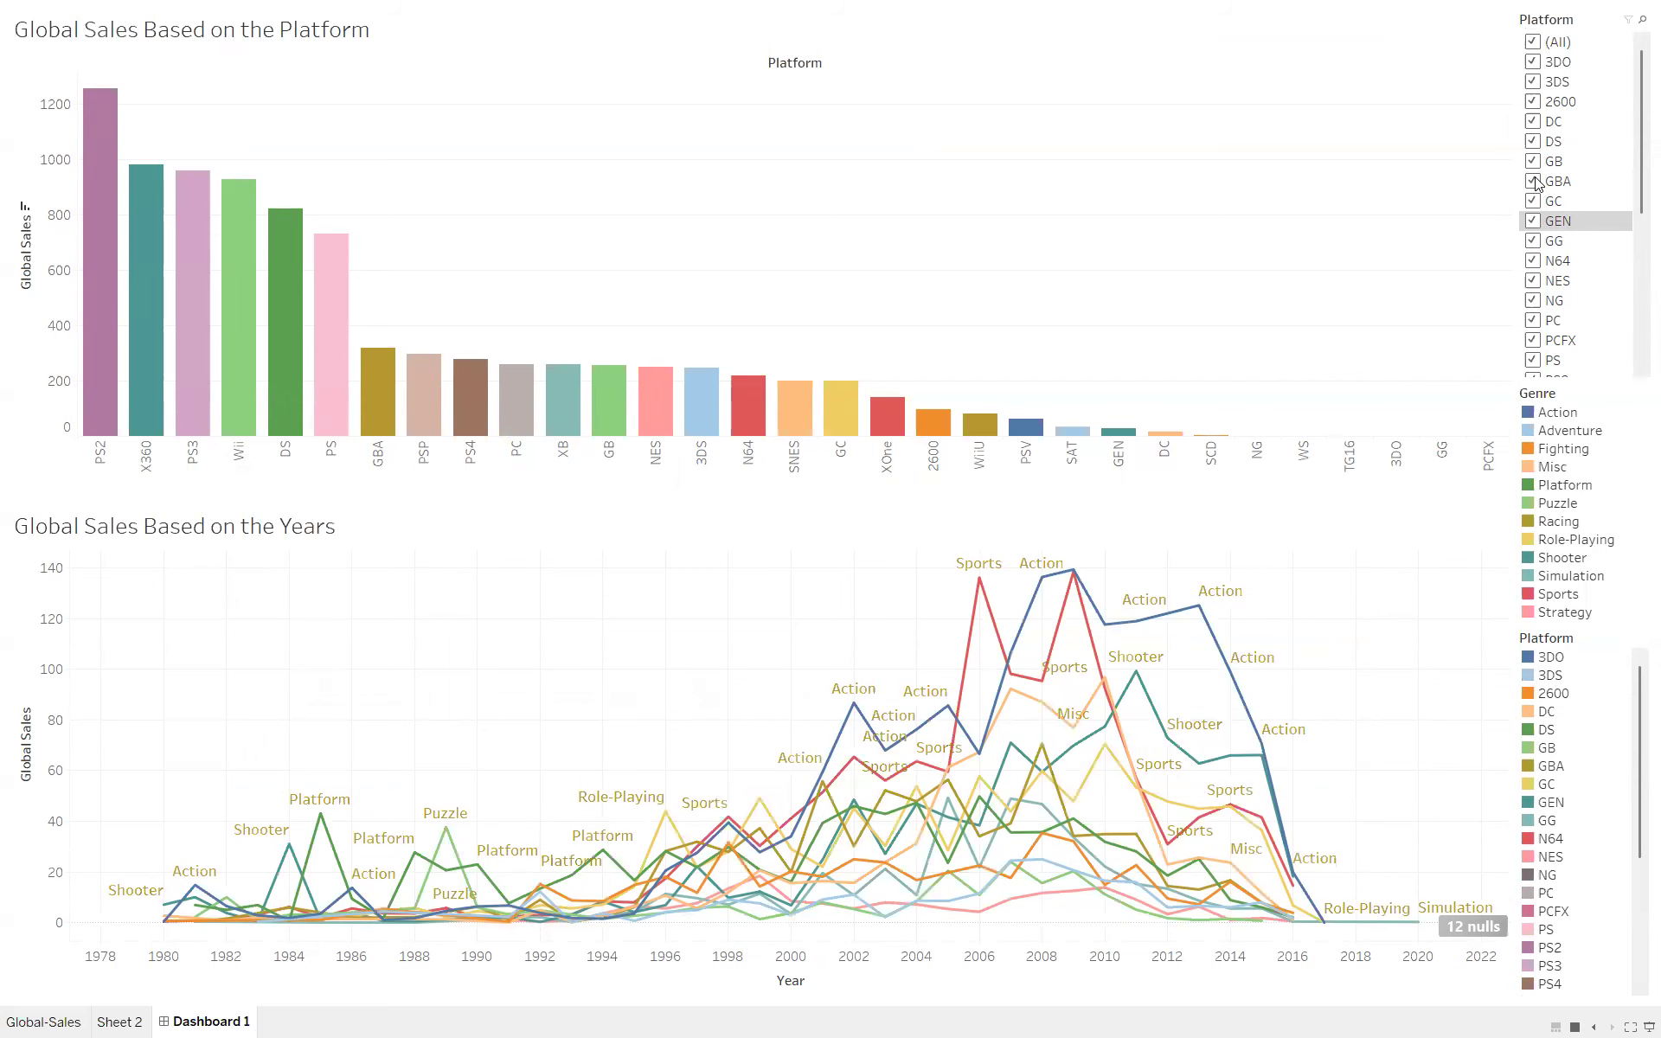
pyautogui.click(1535, 180)
pyautogui.click(1534, 161)
pyautogui.click(1534, 142)
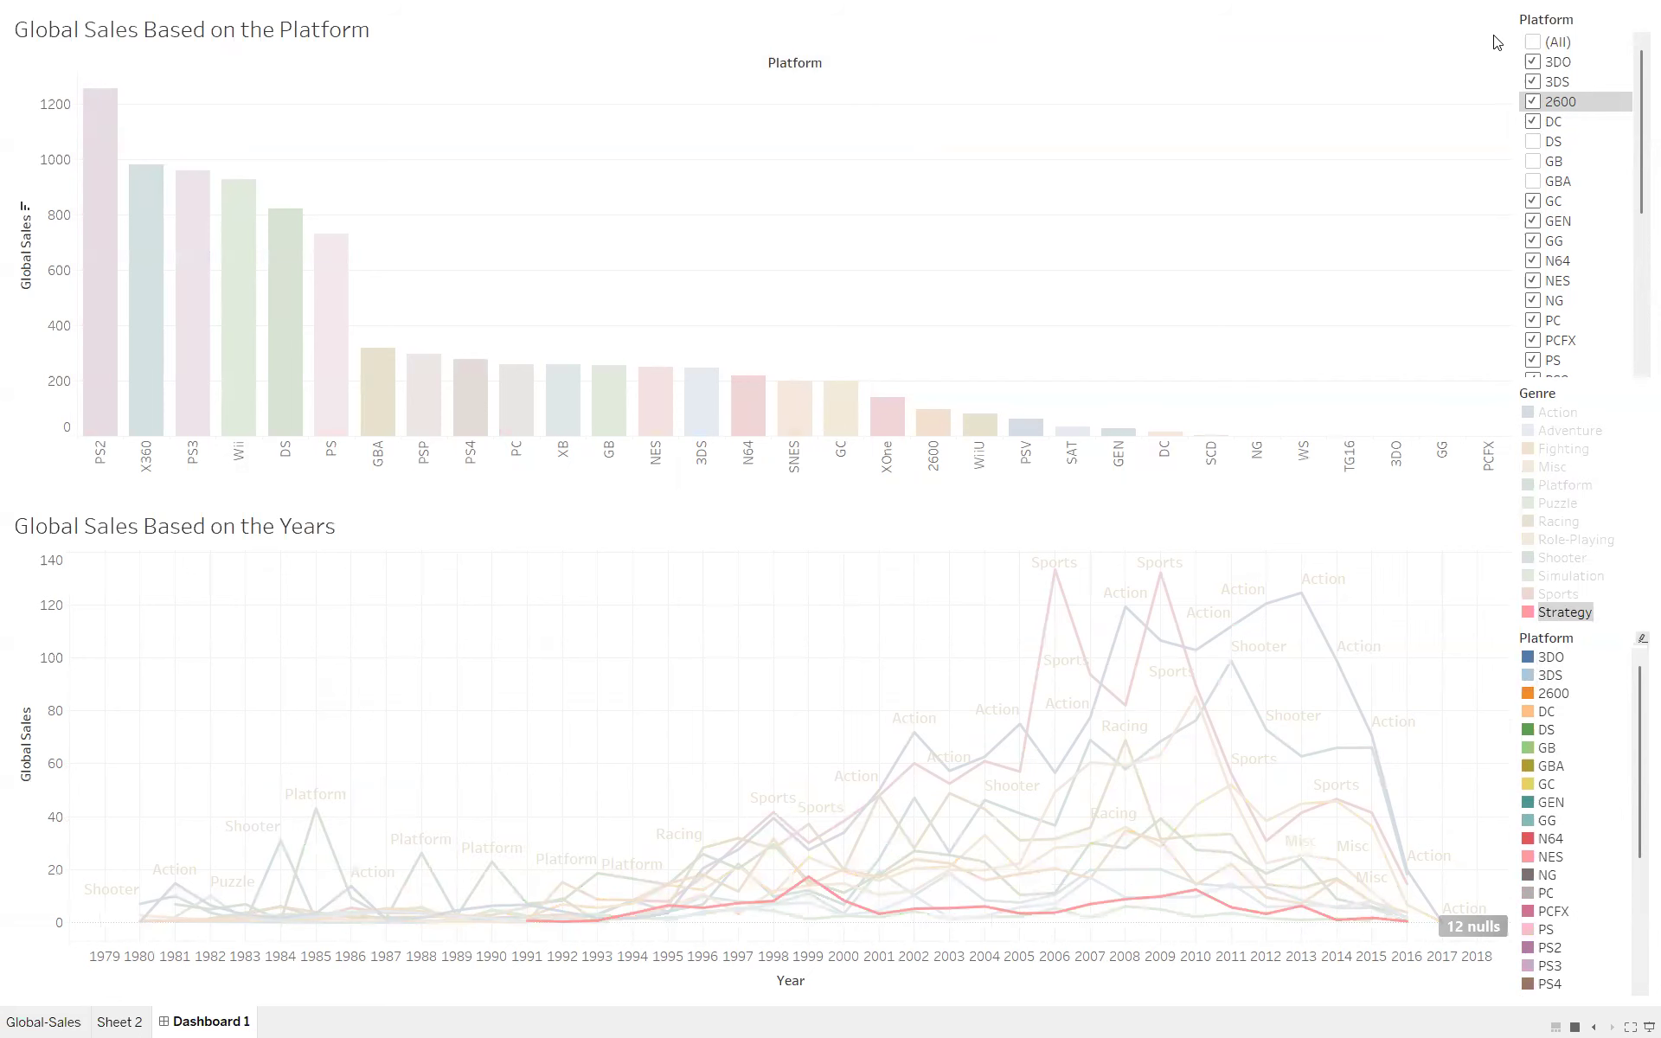
pyautogui.click(1532, 43)
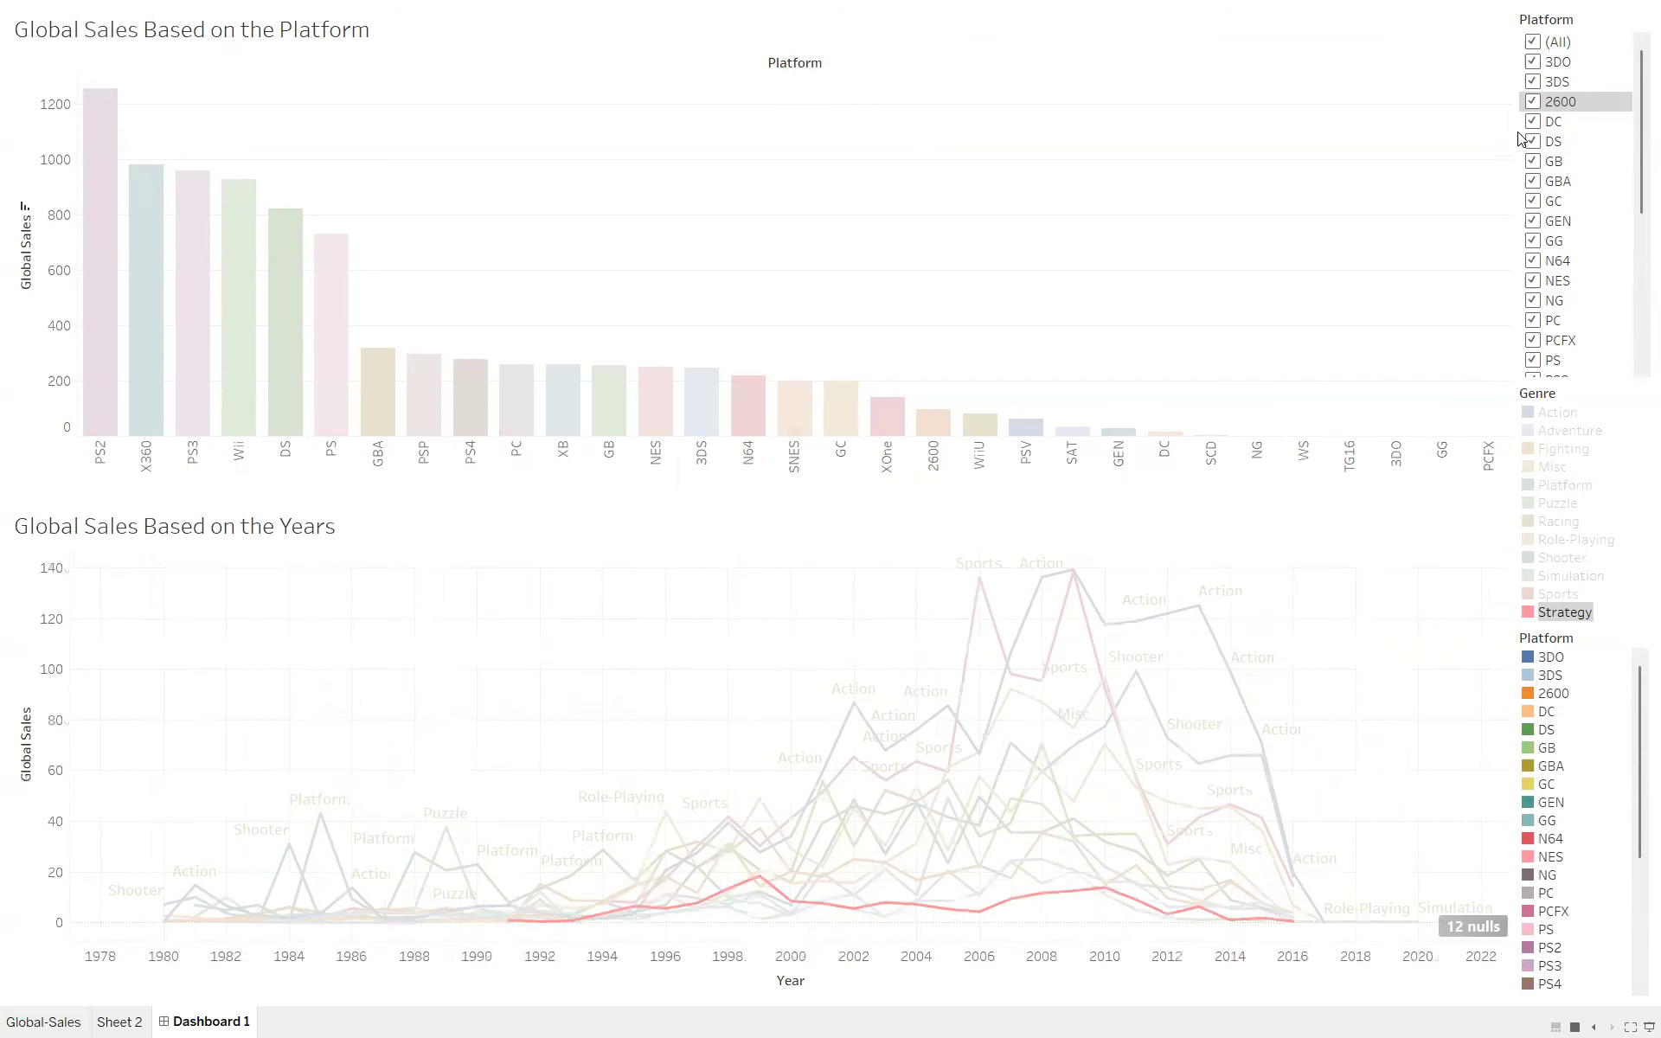